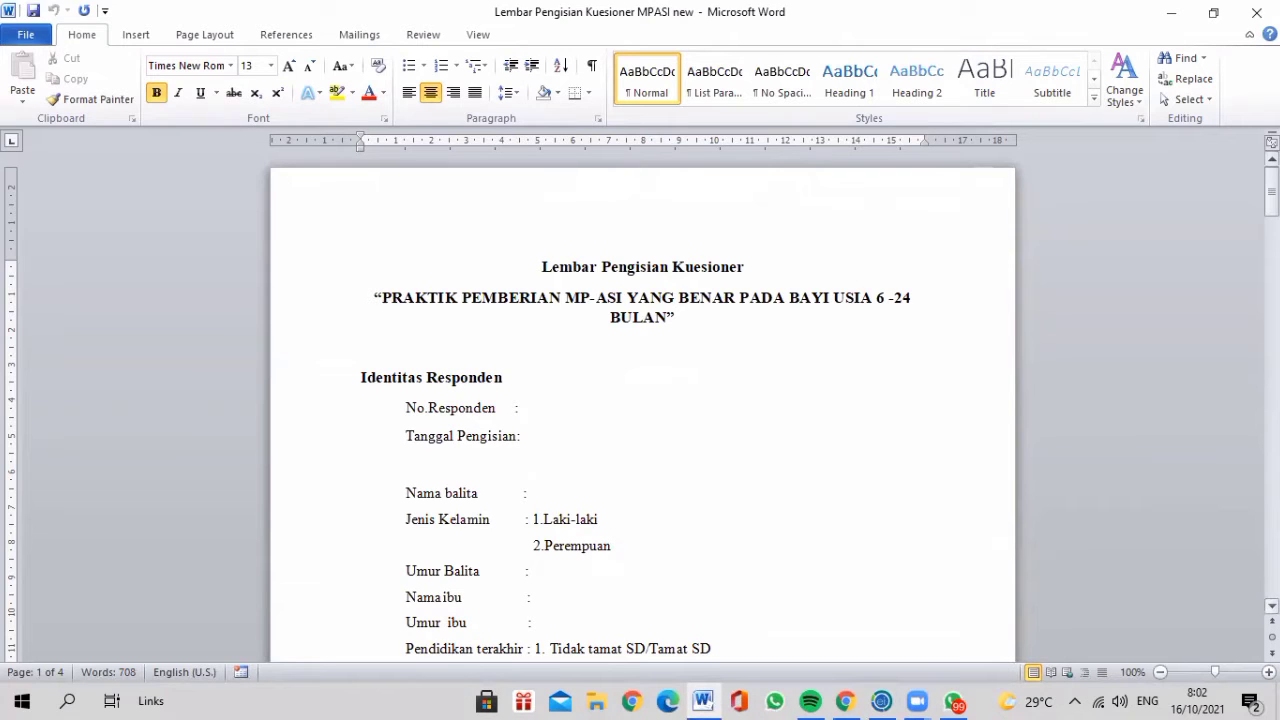
Launch Epi Info's Make View designer and bring its window to the front
{"action": "scroll", "coordinate": [642, 407], "scroll_direction": "down", "scroll_amount": 1}
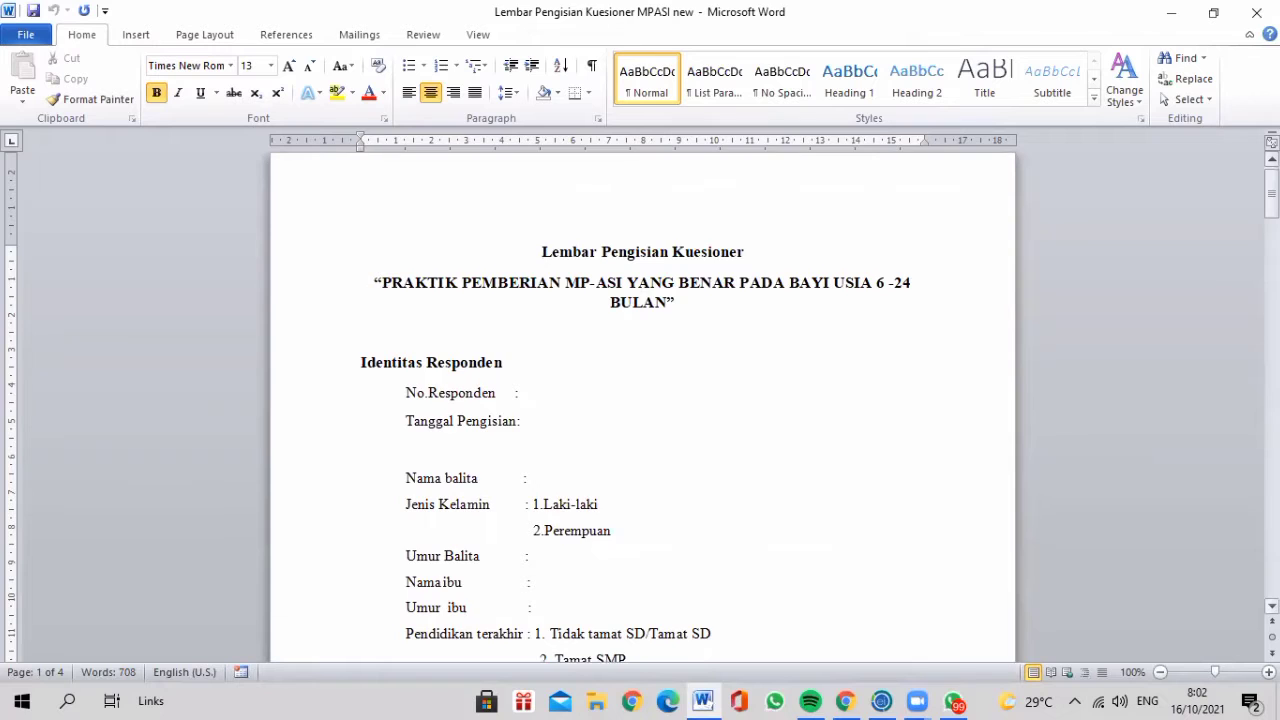
{"action": "scroll", "coordinate": [642, 407], "scroll_direction": "down", "scroll_amount": 3}
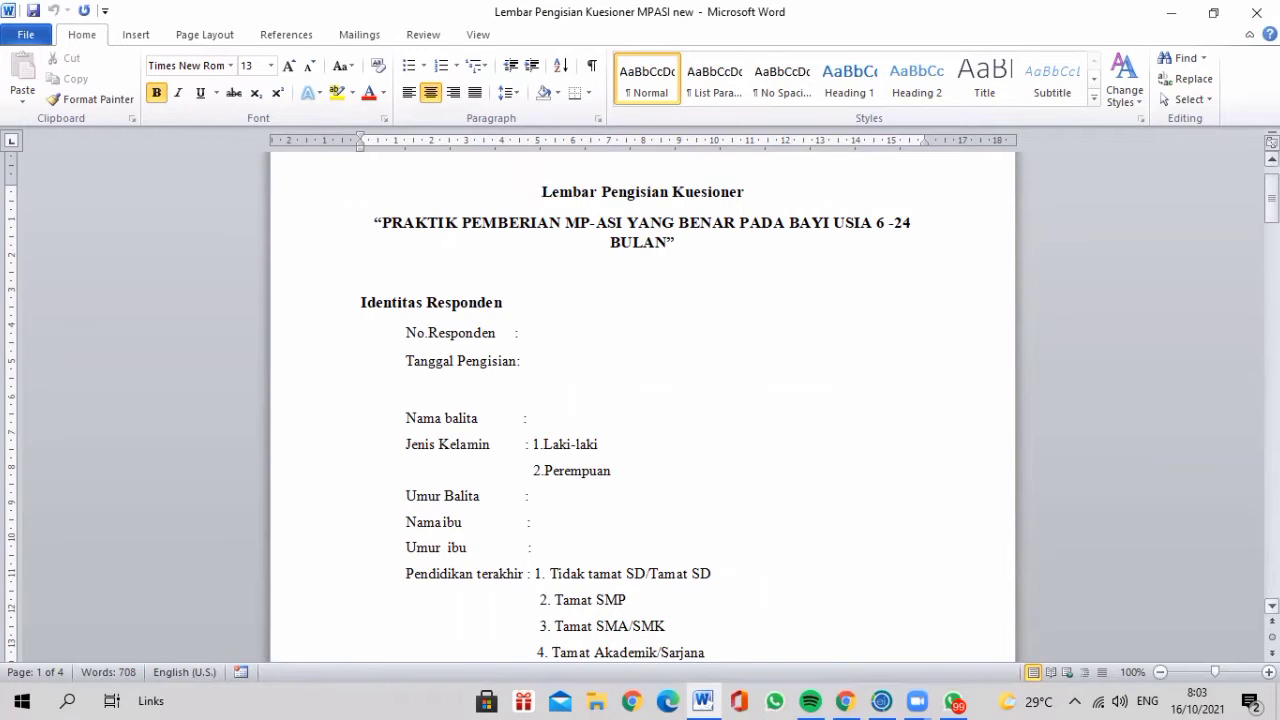
{"action": "scroll", "coordinate": [640, 410], "scroll_direction": "down", "scroll_amount": 3}
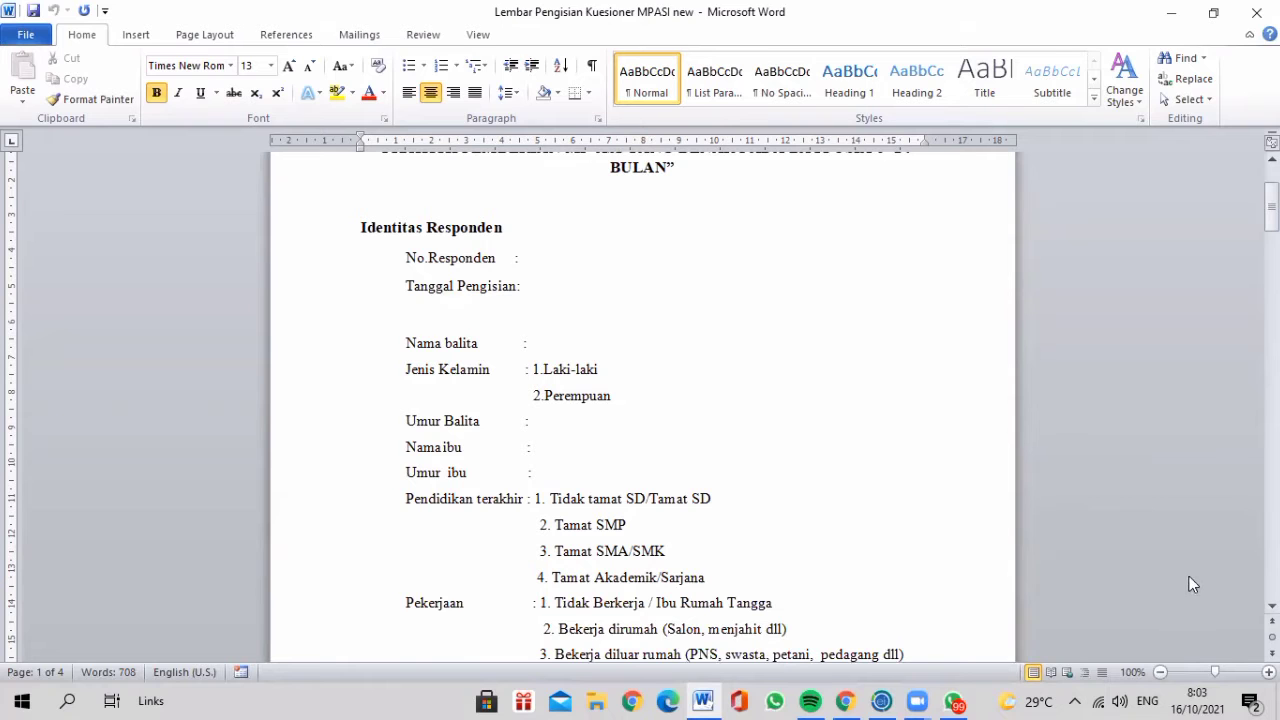
{"action": "left_click", "coordinate": [1272, 606]}
{"action": "scroll", "coordinate": [640, 410], "scroll_direction": "down", "scroll_amount": 5}
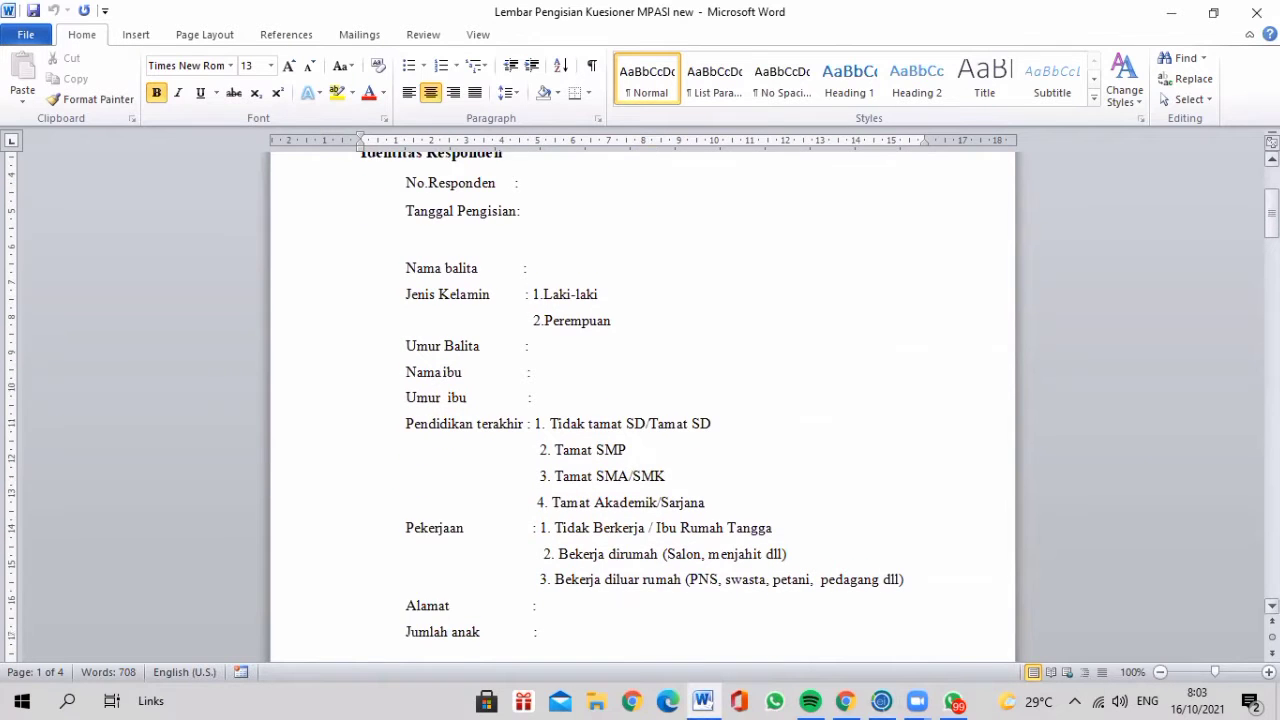
{"action": "scroll", "coordinate": [640, 410], "scroll_direction": "down", "scroll_amount": 10}
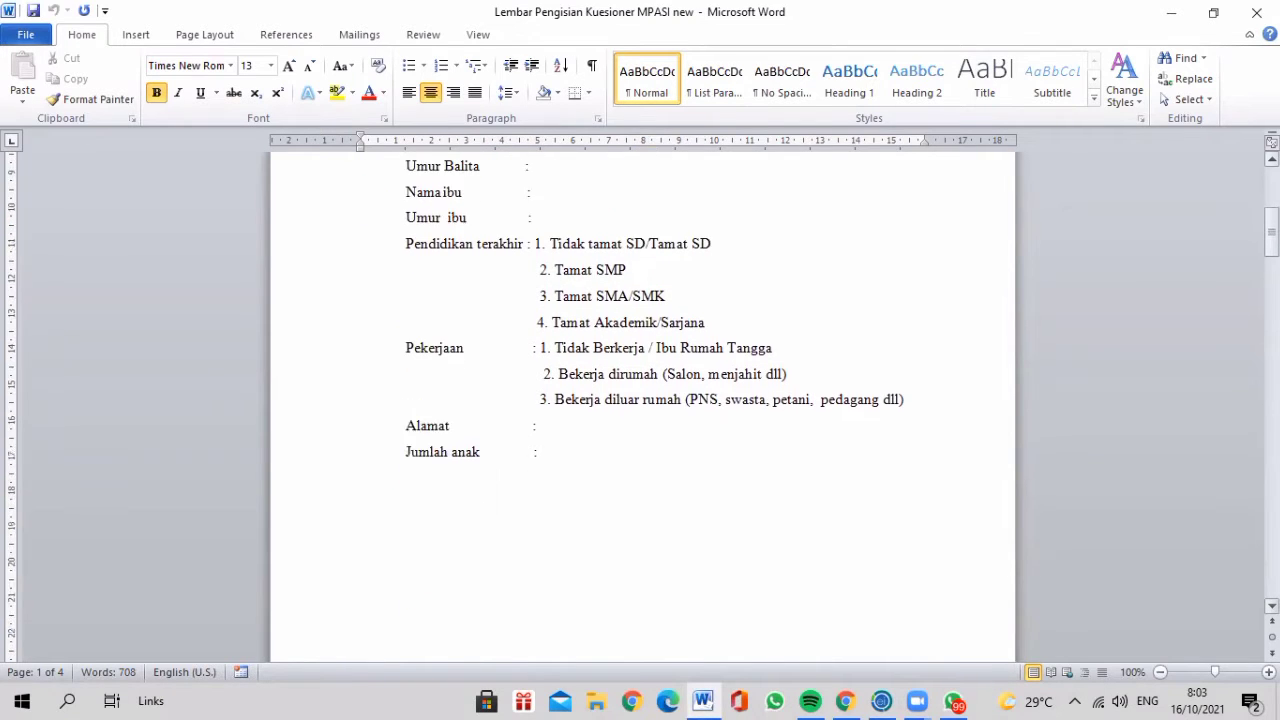
{"action": "scroll", "coordinate": [640, 410], "scroll_direction": "down", "scroll_amount": 10}
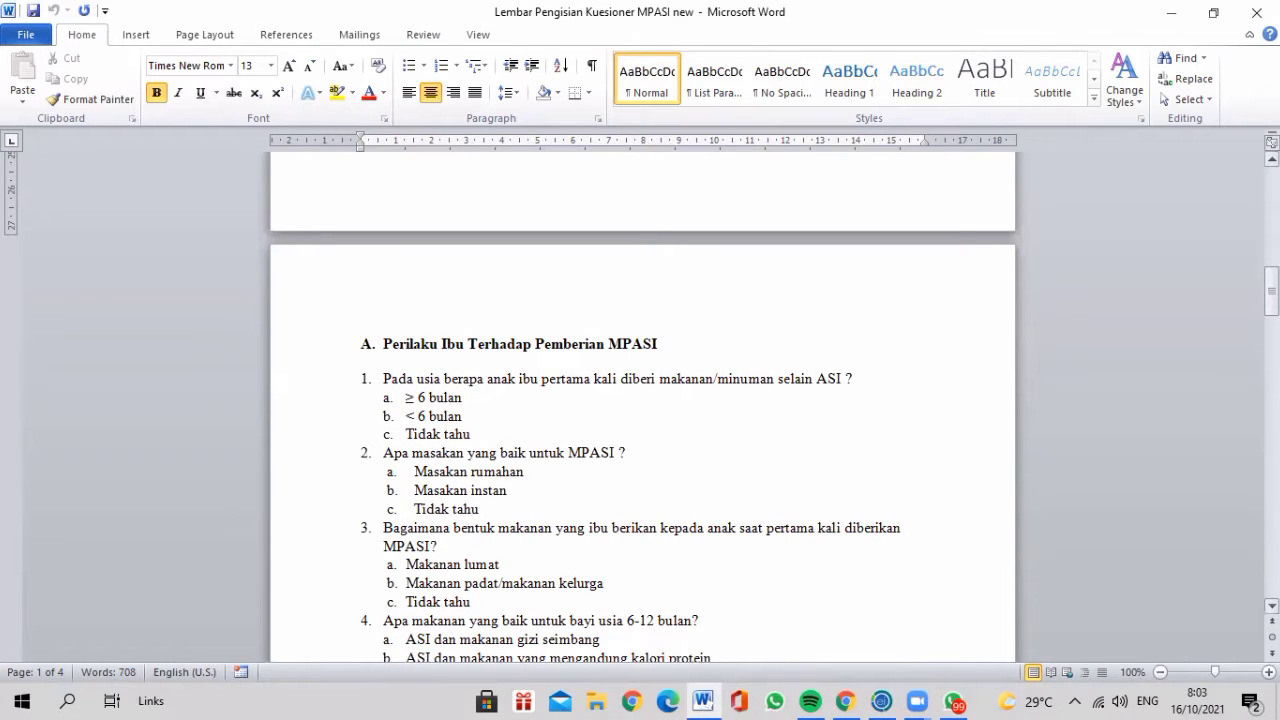
{"action": "scroll", "coordinate": [640, 410], "scroll_direction": "down", "scroll_amount": 9}
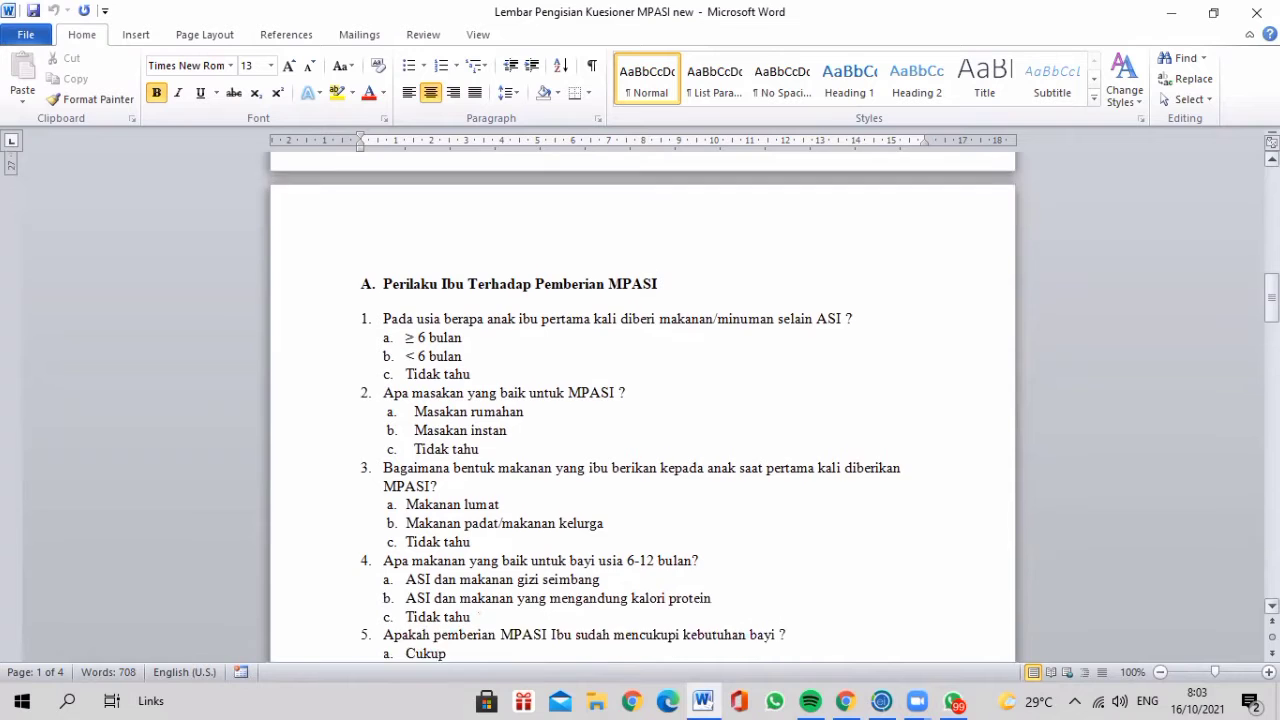
{"action": "scroll", "coordinate": [640, 410], "scroll_direction": "down", "scroll_amount": 12}
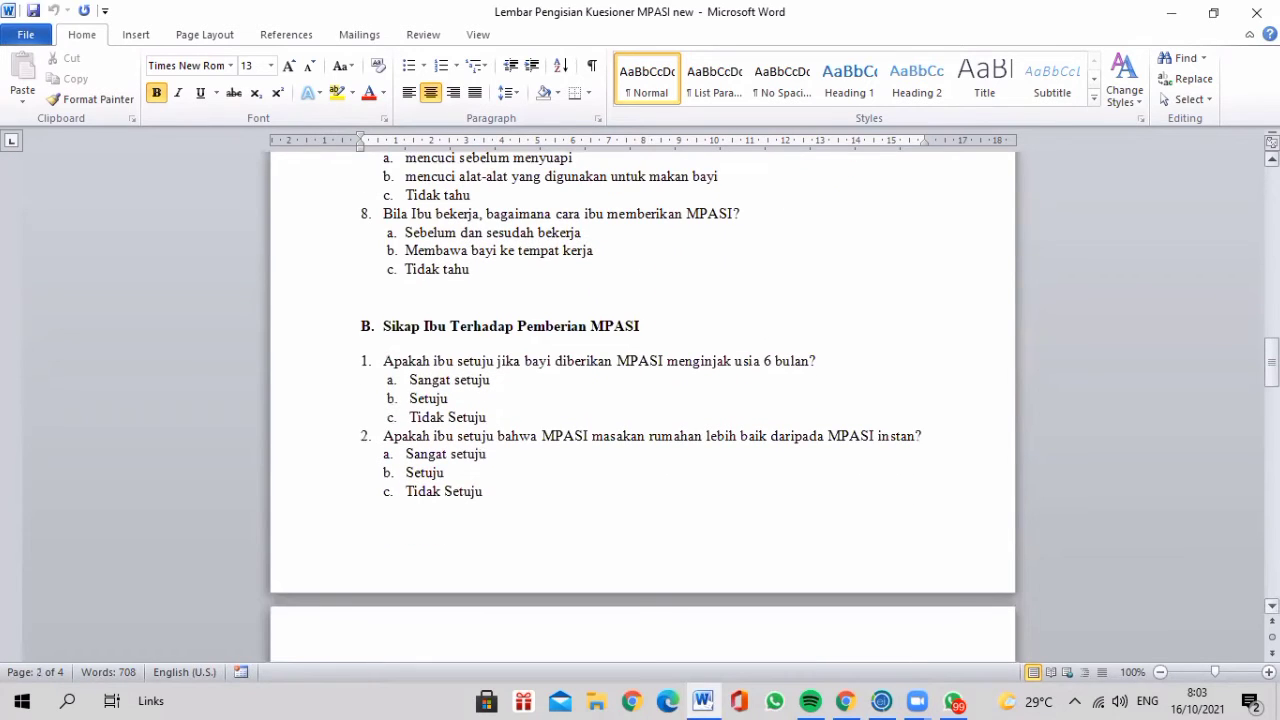
{"action": "scroll", "coordinate": [640, 410], "scroll_direction": "down", "scroll_amount": 6}
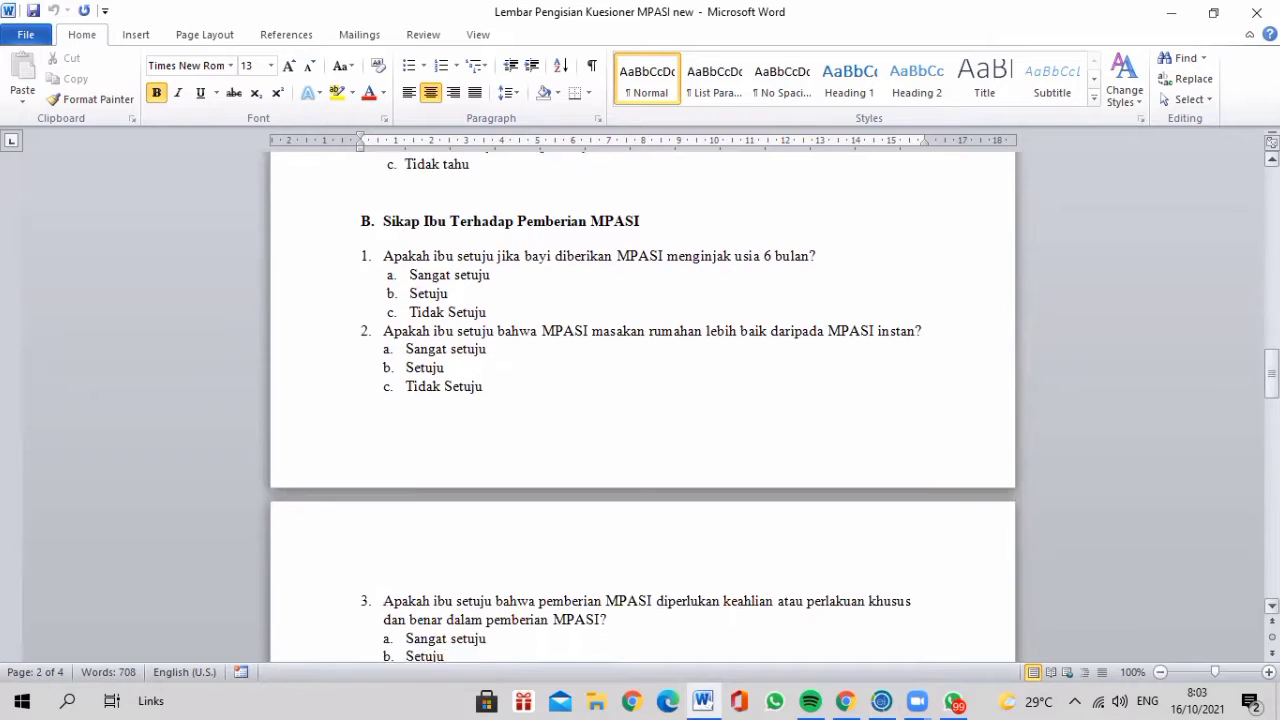
{"action": "scroll", "coordinate": [640, 410], "scroll_direction": "down", "scroll_amount": 12}
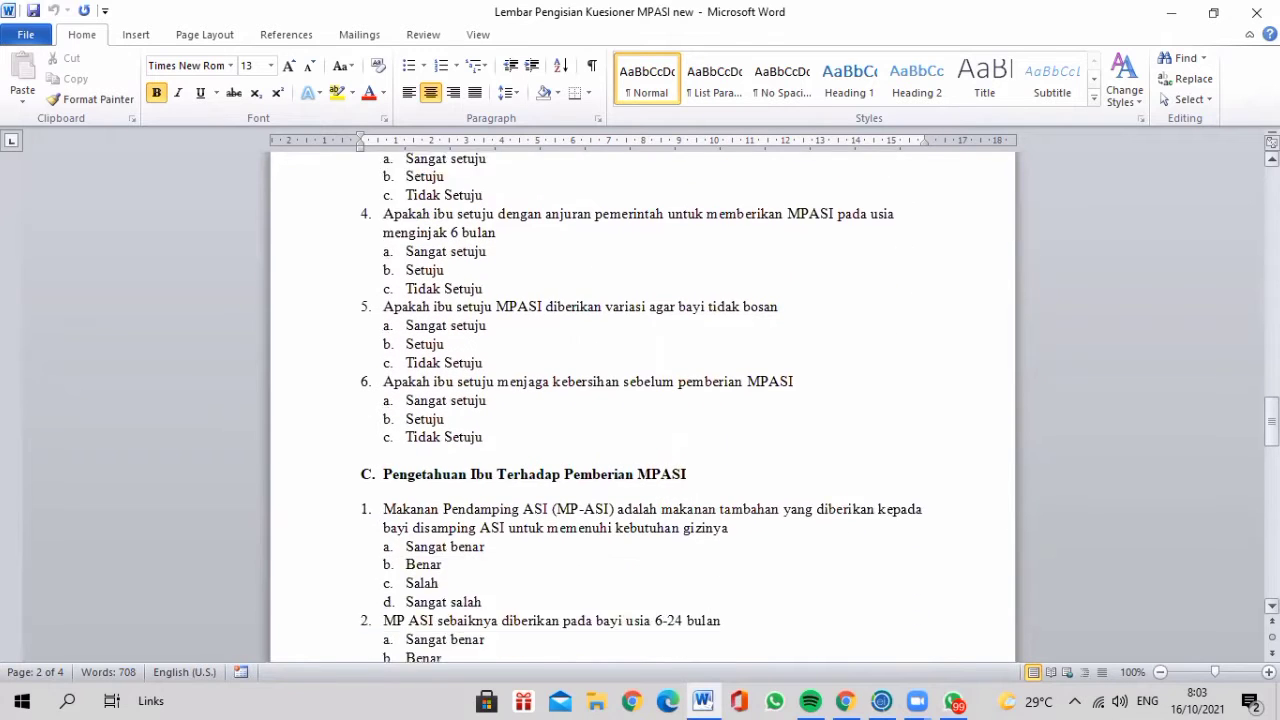
{"action": "scroll", "coordinate": [640, 410], "scroll_direction": "down", "scroll_amount": 3}
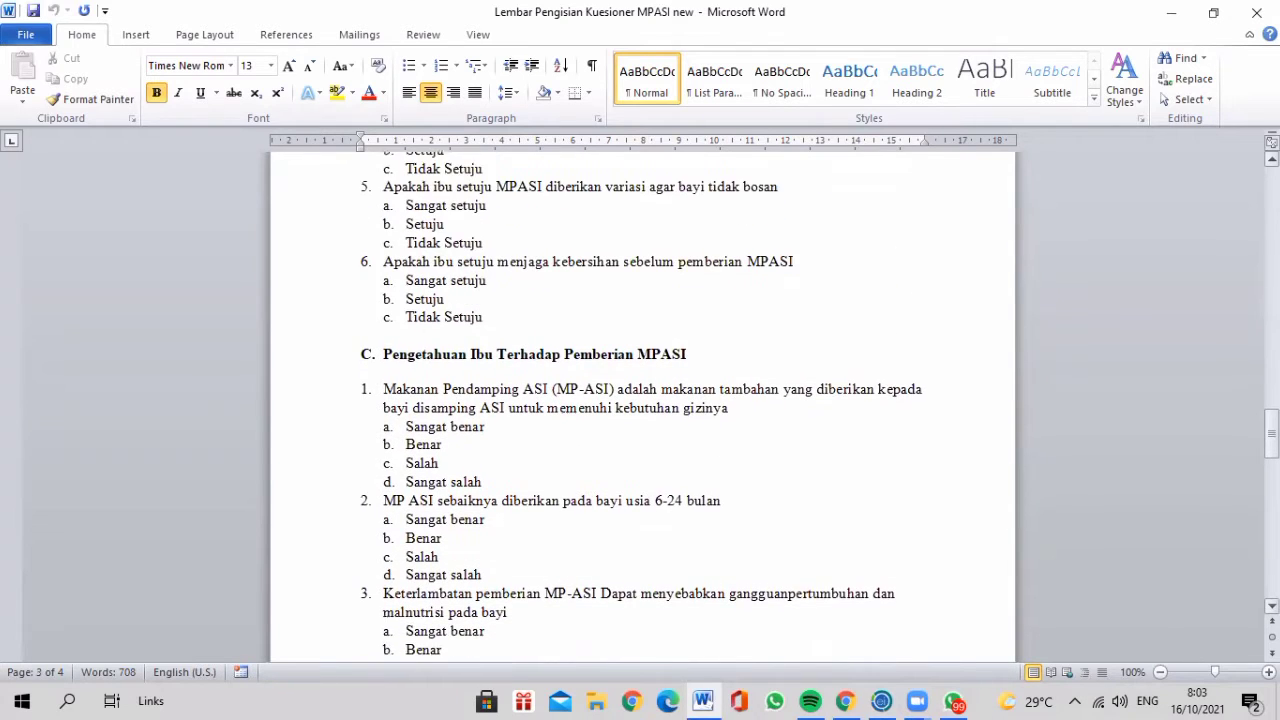
{"action": "scroll", "coordinate": [640, 410], "scroll_direction": "down", "scroll_amount": 5}
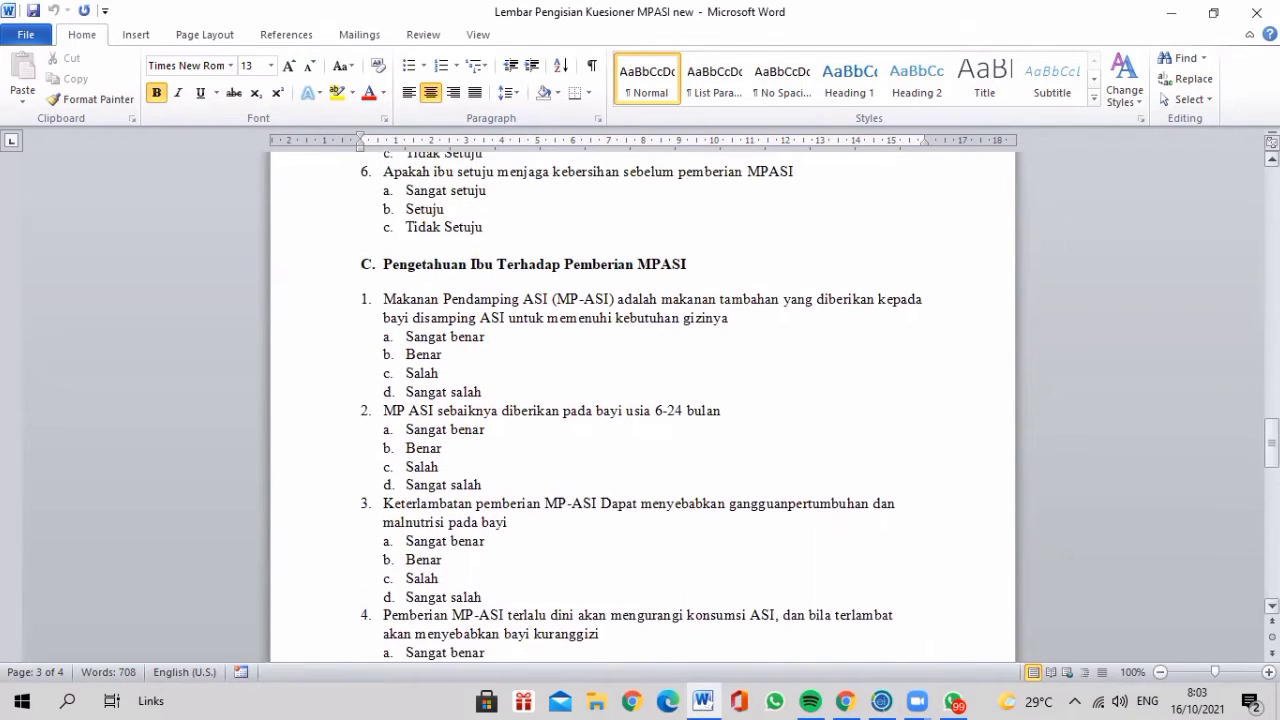
{"action": "scroll", "coordinate": [640, 410], "scroll_direction": "down", "scroll_amount": 15}
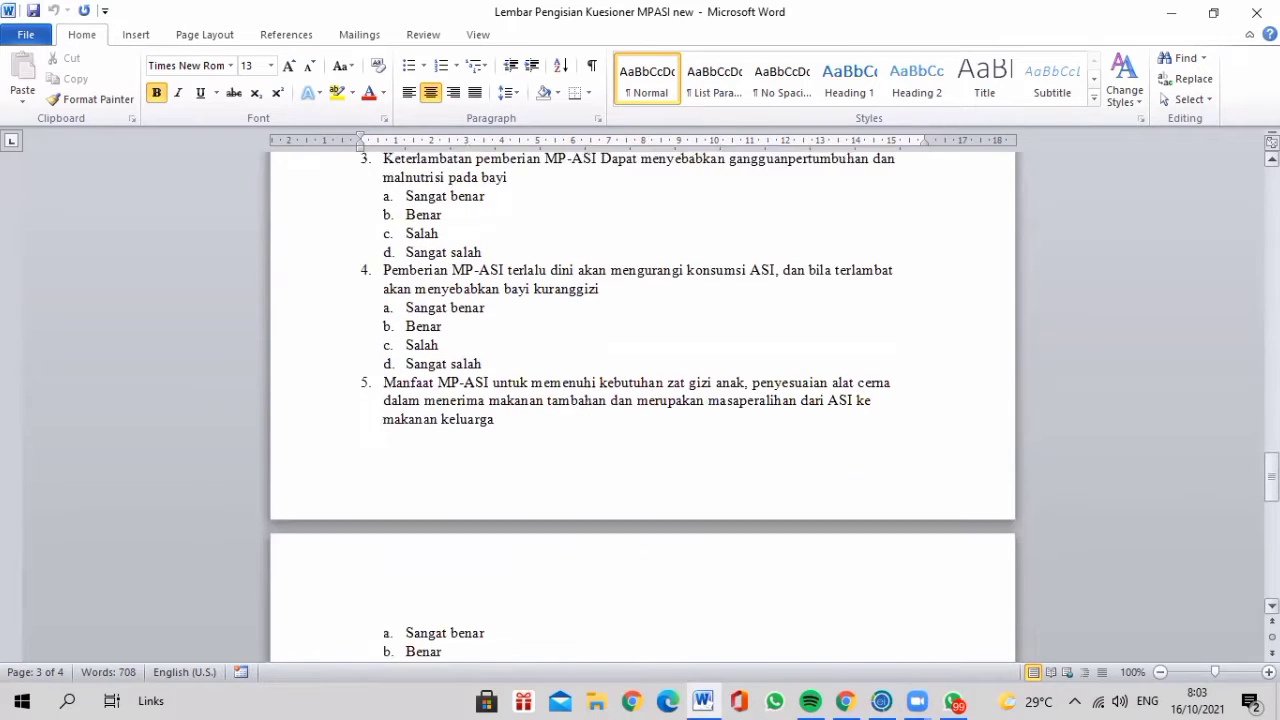
{"action": "scroll", "coordinate": [640, 410], "scroll_direction": "down", "scroll_amount": 14}
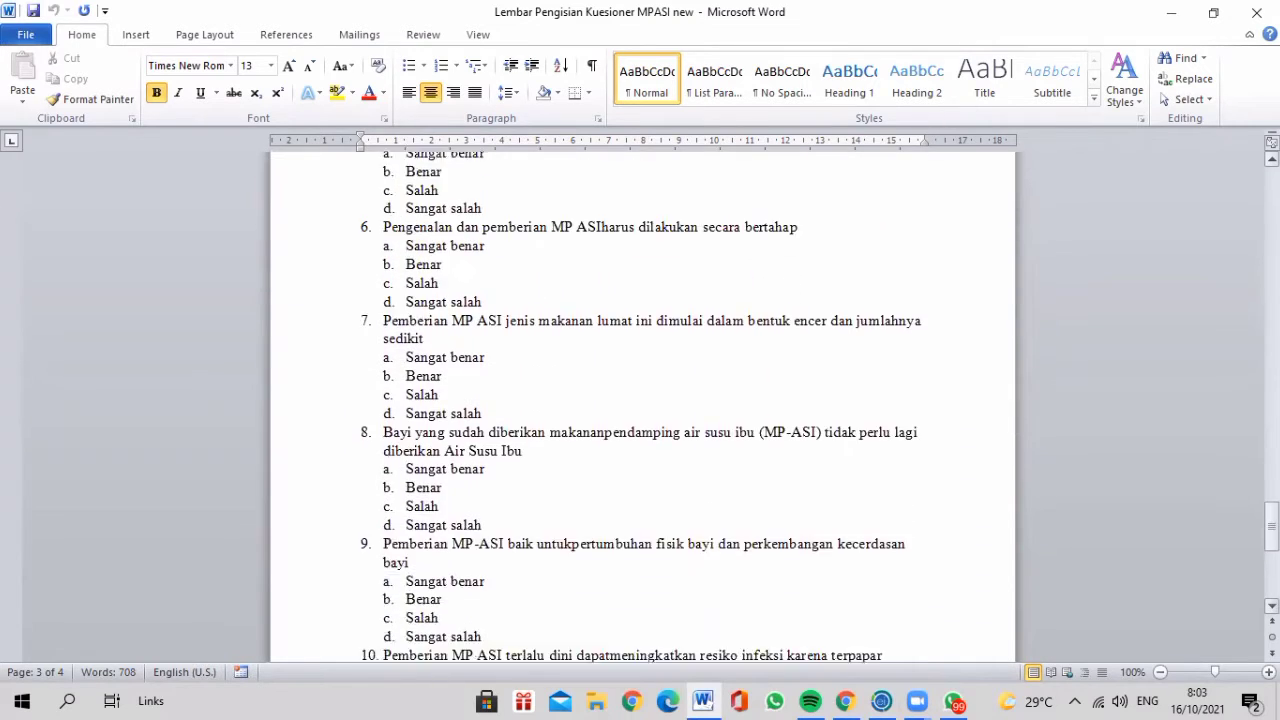
{"action": "scroll", "coordinate": [640, 410], "scroll_direction": "down", "scroll_amount": 7}
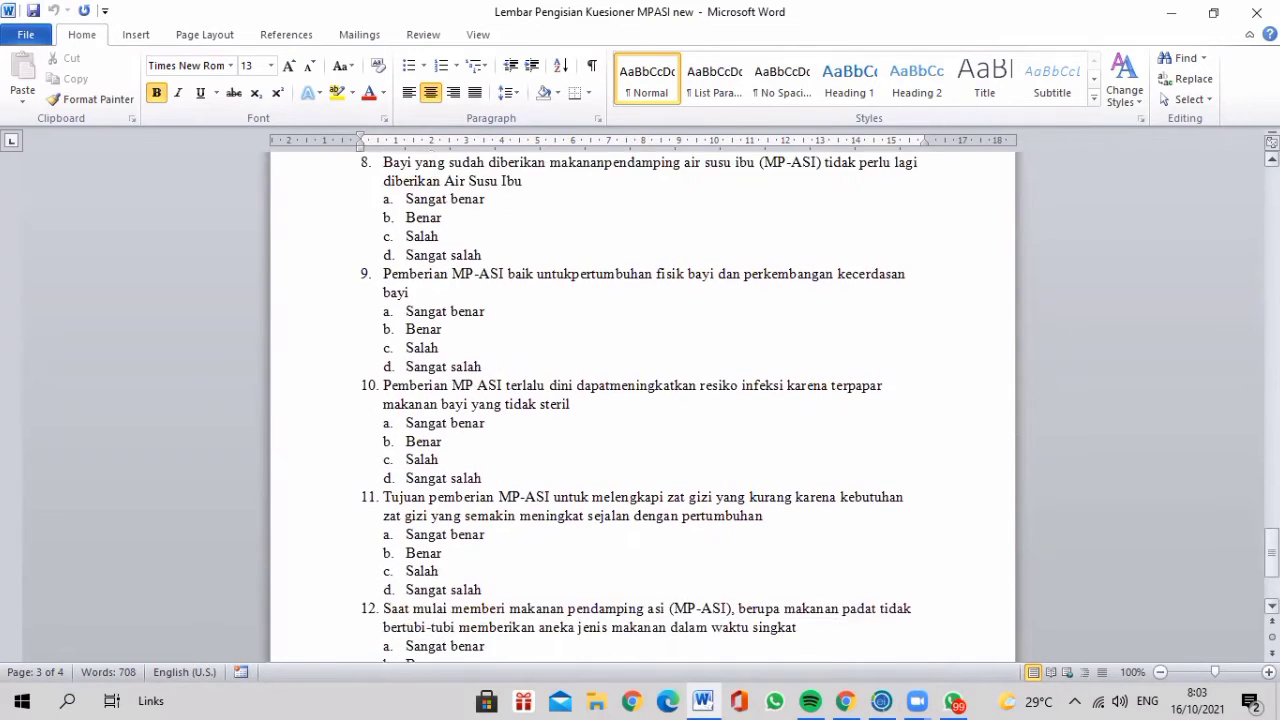
{"action": "scroll", "coordinate": [640, 410], "scroll_direction": "down", "scroll_amount": 1}
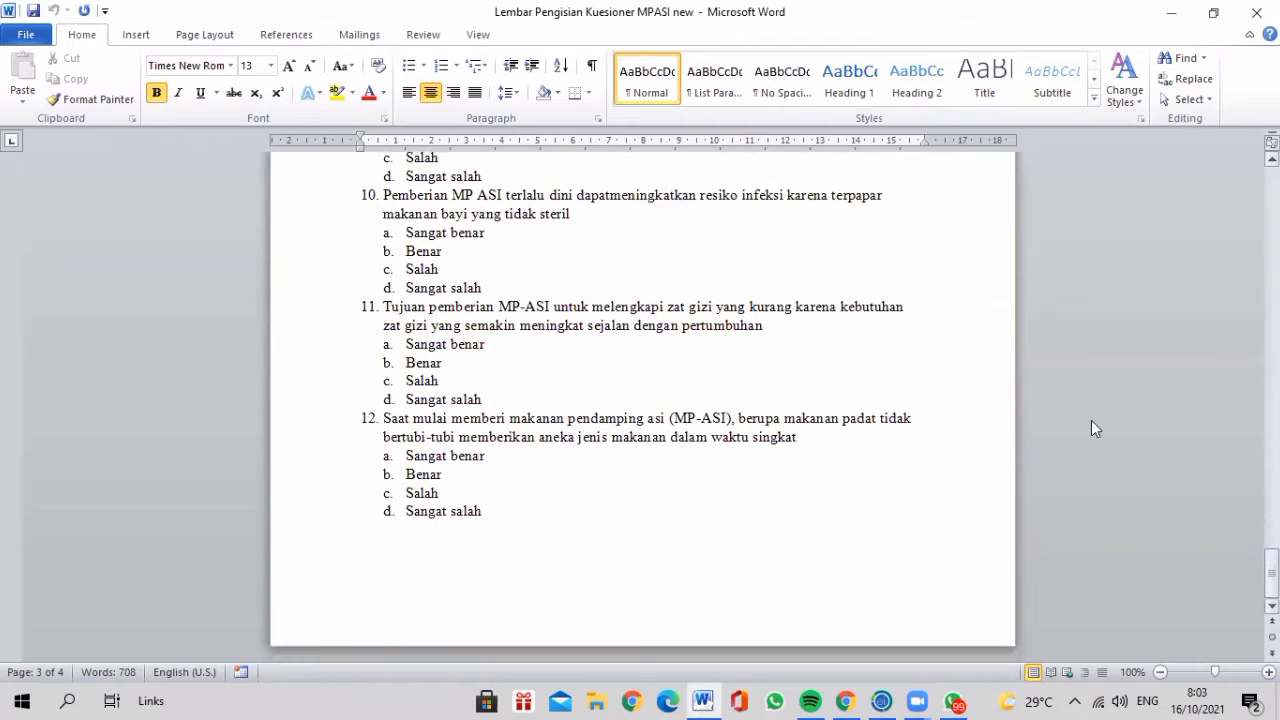
{"action": "left_click", "coordinate": [838, 81]}
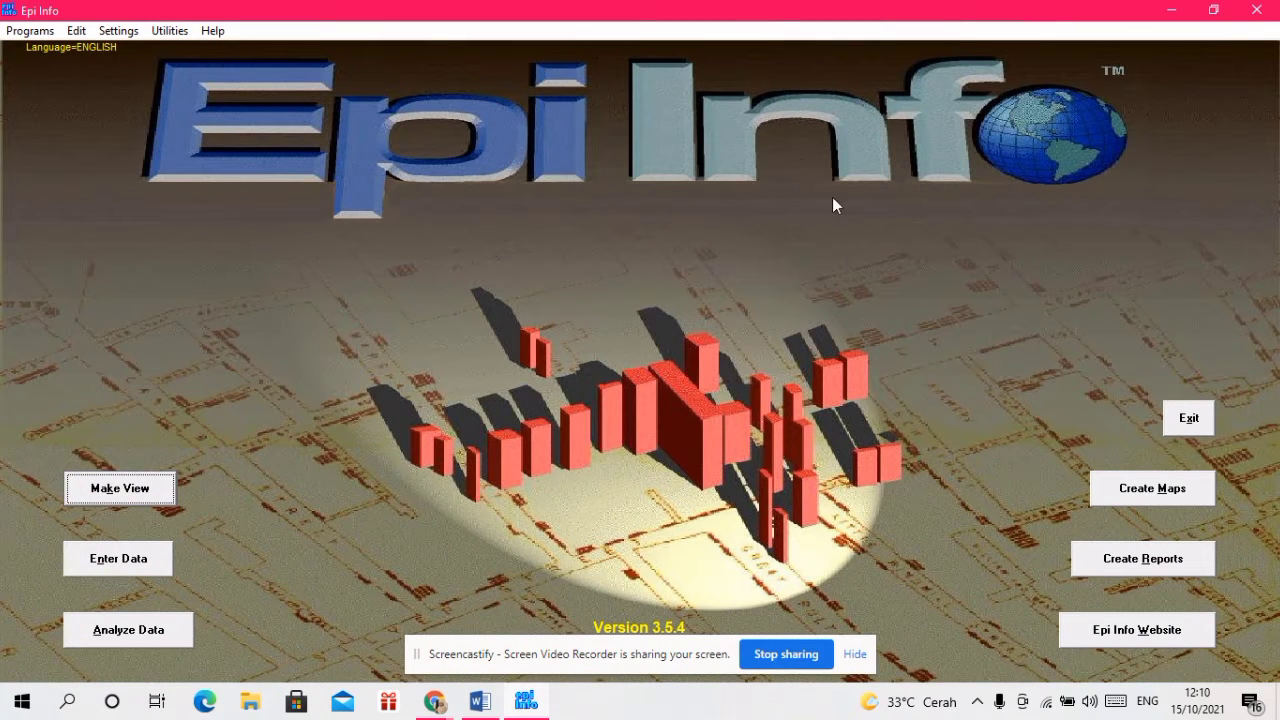
{"action": "left_click", "coordinate": [150, 488]}
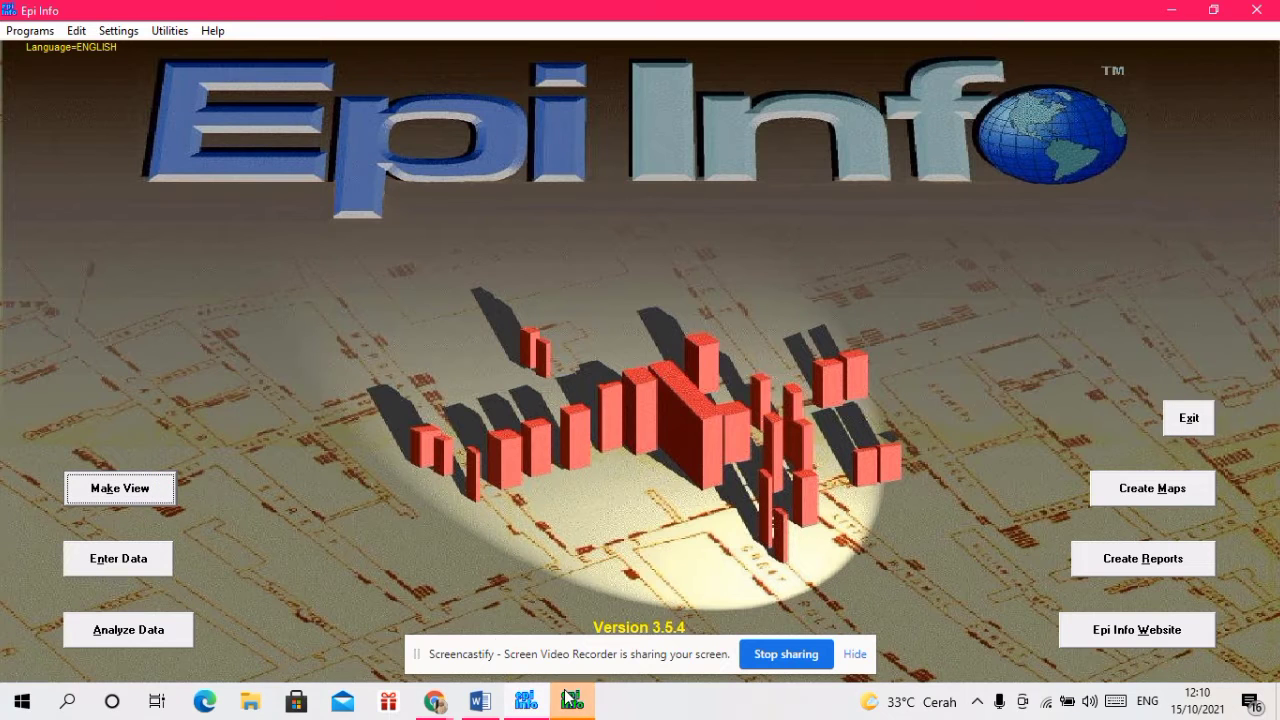
{"action": "left_click", "coordinate": [571, 699]}
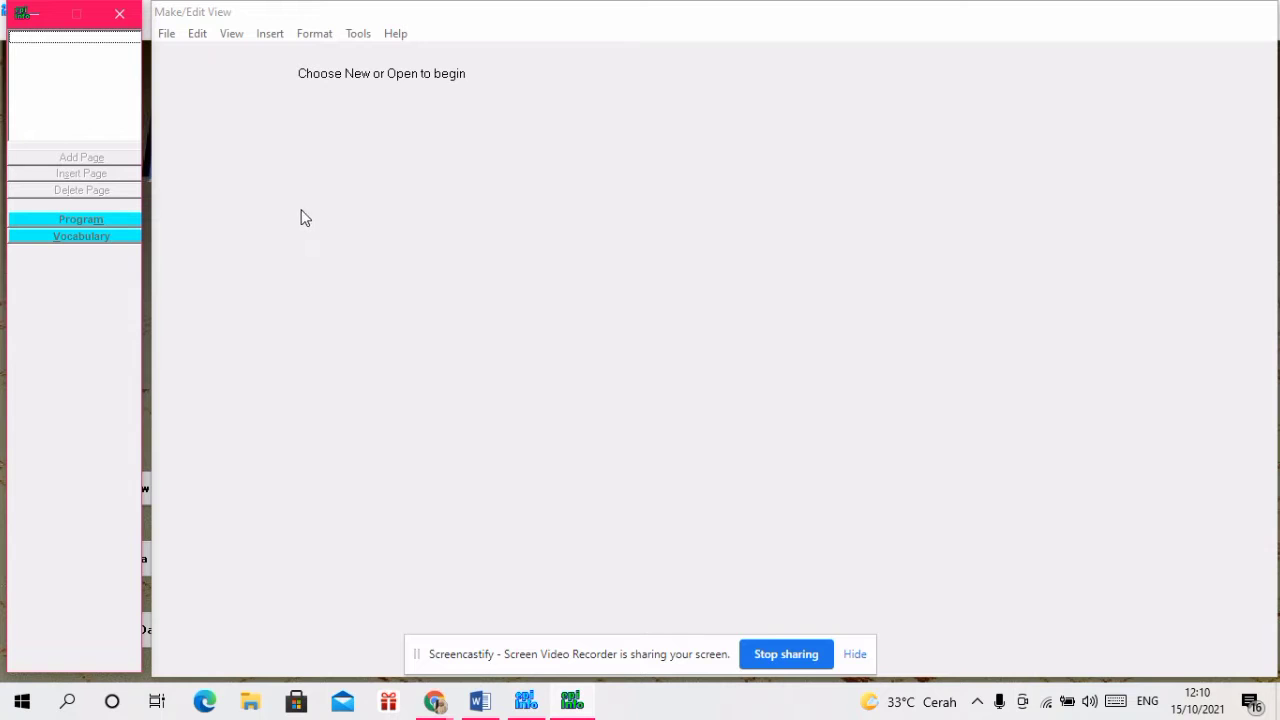
Create the project file KUISIONER GIZI with a new view named KUISIONERGIZI
{"action": "left_click", "coordinate": [166, 36]}
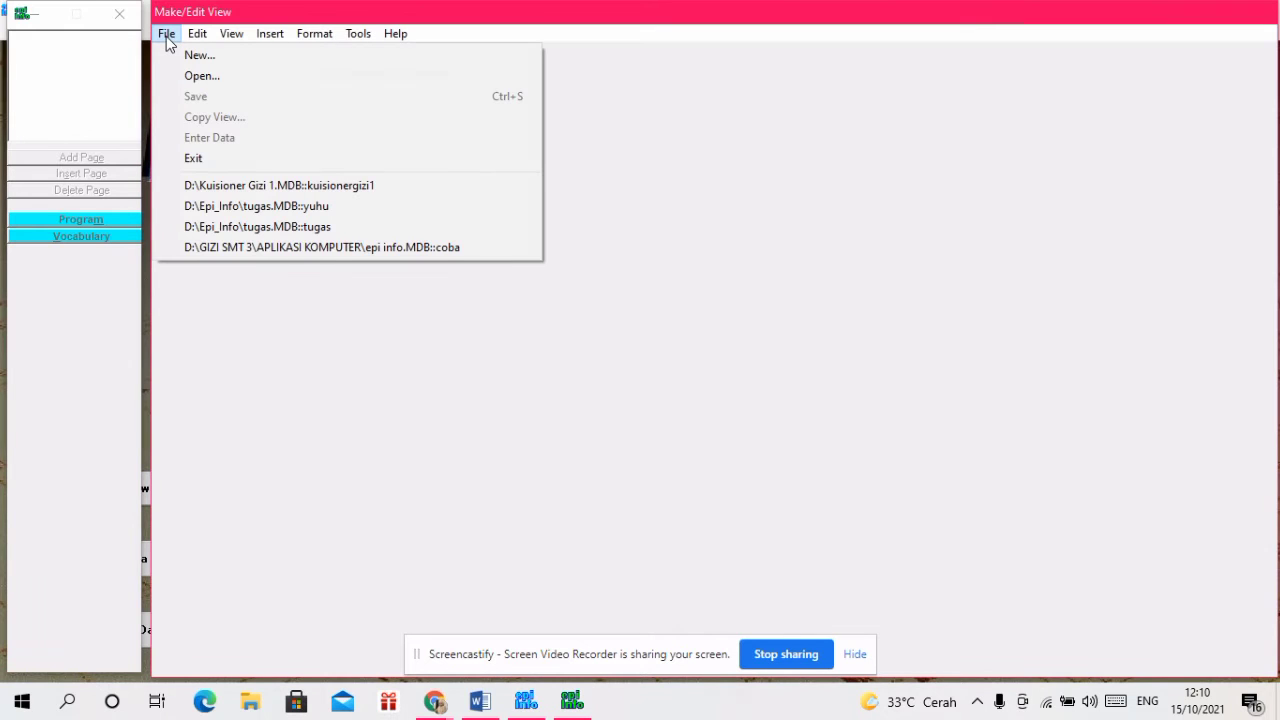
{"action": "left_click", "coordinate": [178, 54]}
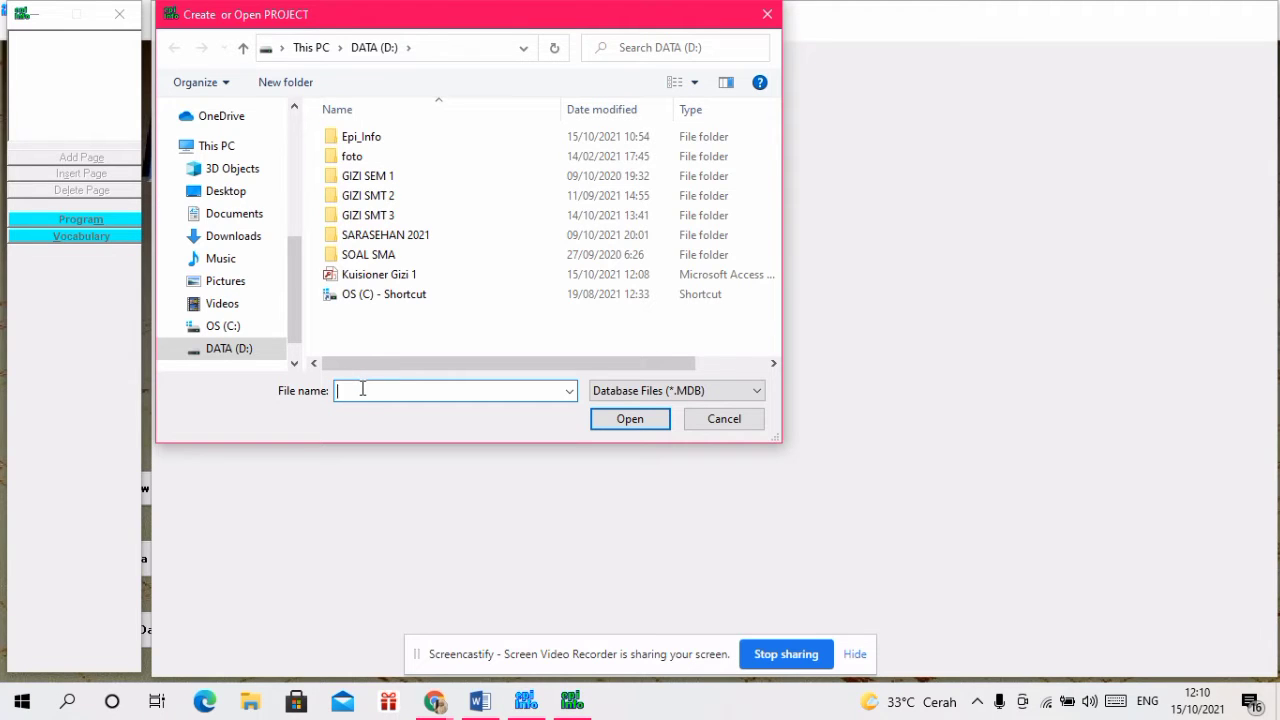
{"action": "type", "text": "KUISI"}
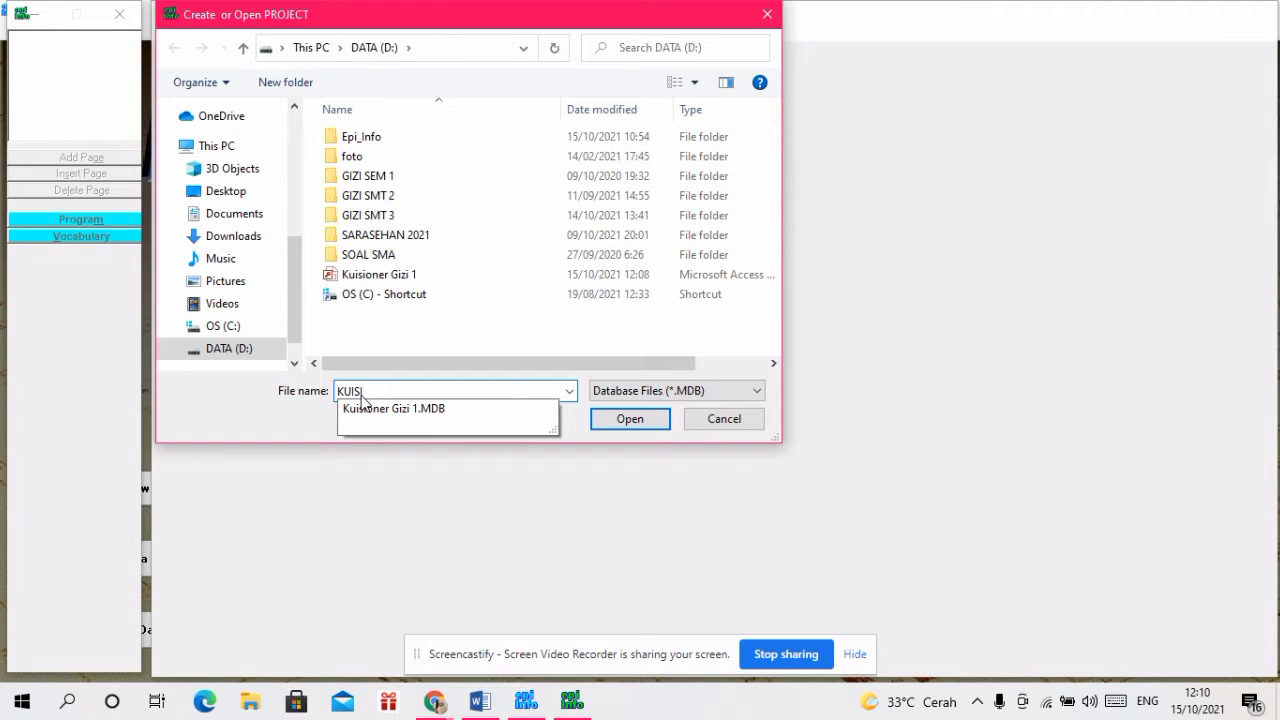
{"action": "type", "text": "ONER GIZI"}
{"action": "left_click", "coordinate": [624, 421]}
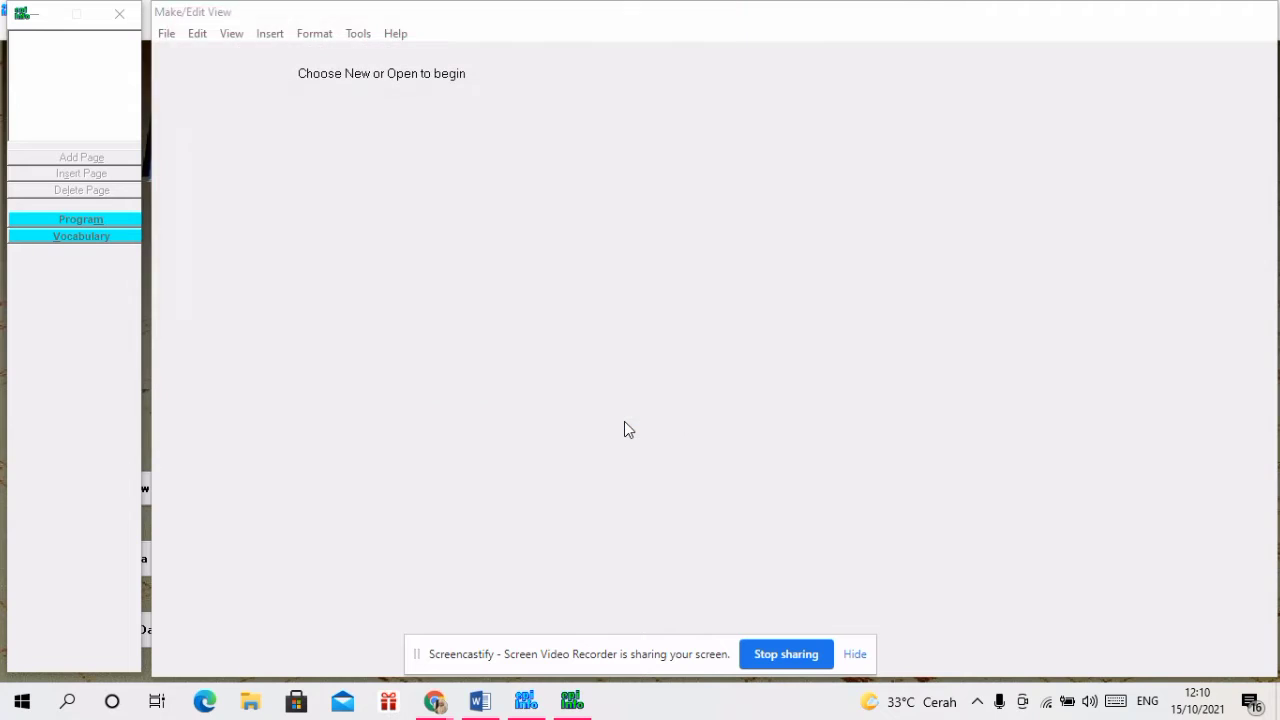
{"action": "type", "text": "KUISIONER"}
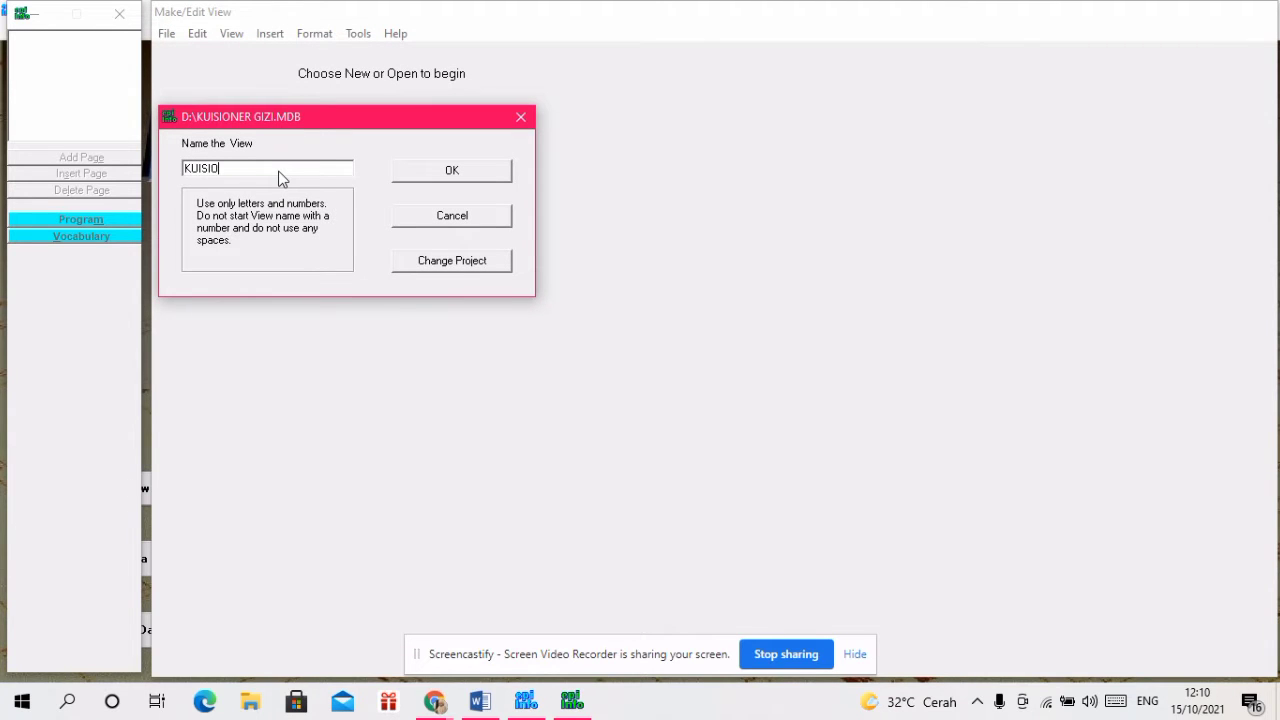
{"action": "type", "text": "GIZI"}
{"action": "left_click", "coordinate": [425, 172]}
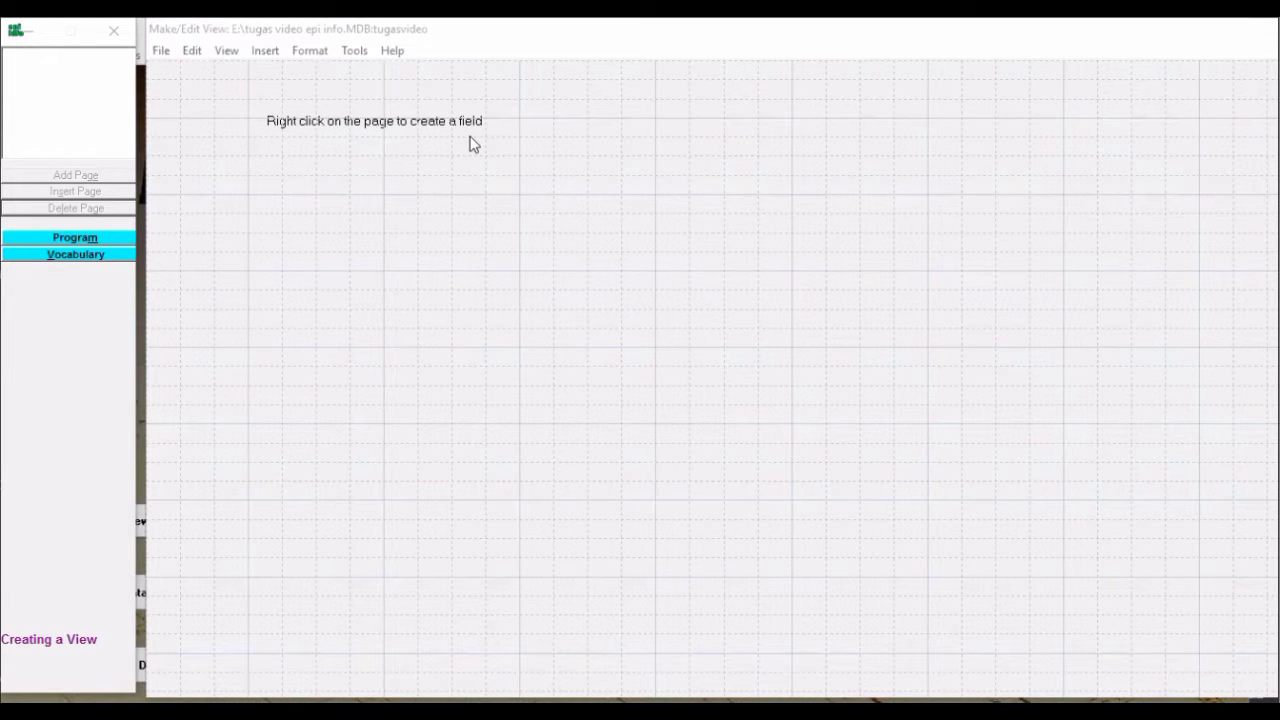
Add a field with the prompt 'C. Pengetahuan Ibu Terhadap Pemberian MP-ASI' in bold 12-point font
{"action": "right_click", "coordinate": [379, 160]}
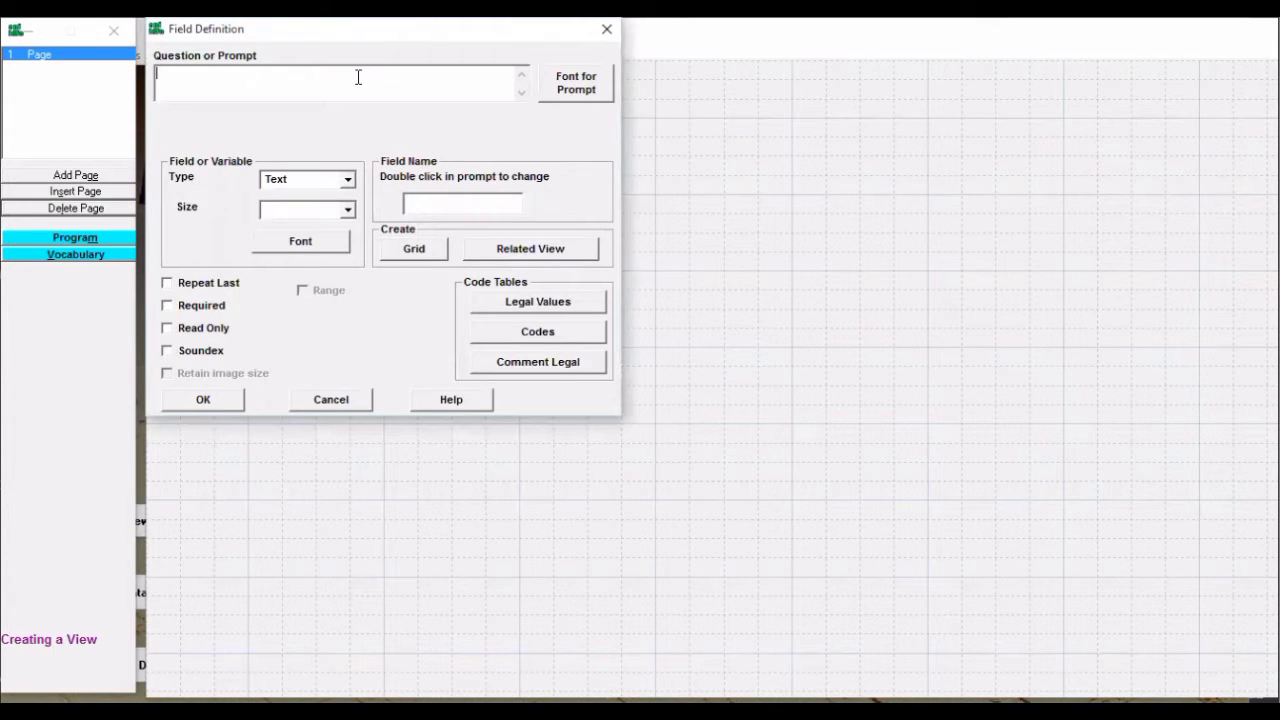
{"action": "type", "text": "C. Pengetahuan Ibu Terh"}
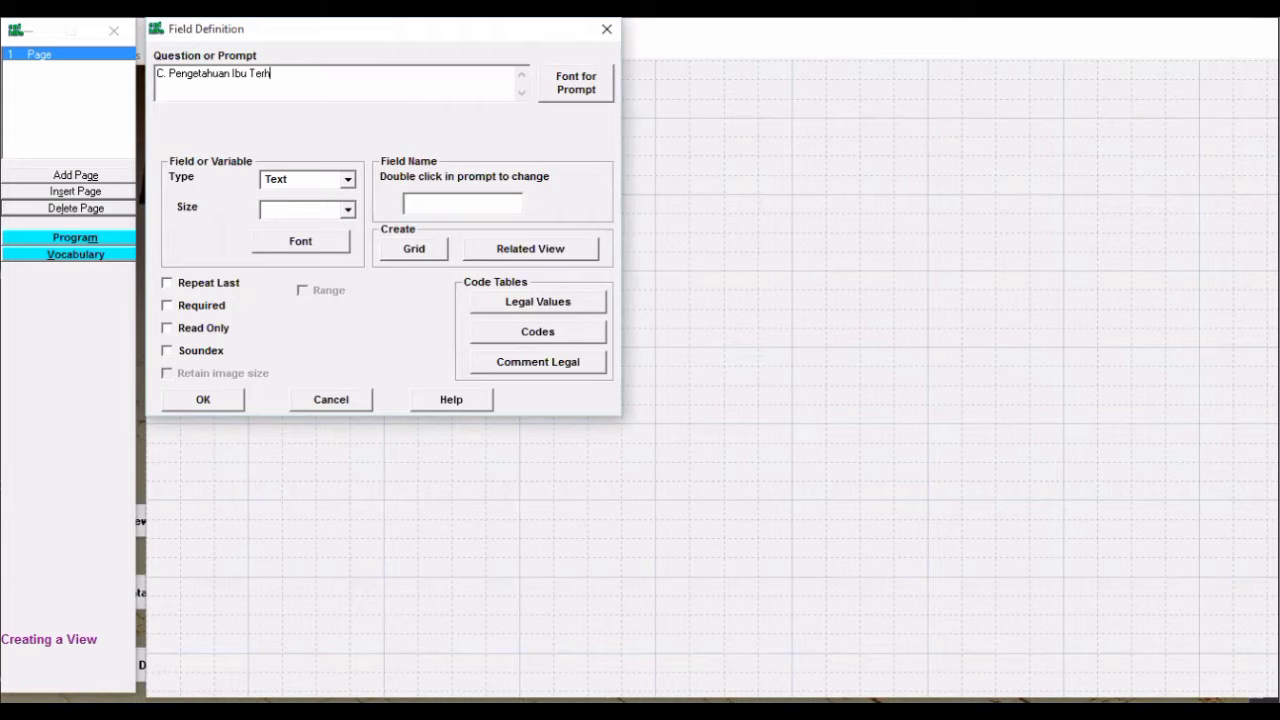
{"action": "type", "text": "adap Pemberian MP-ASI"}
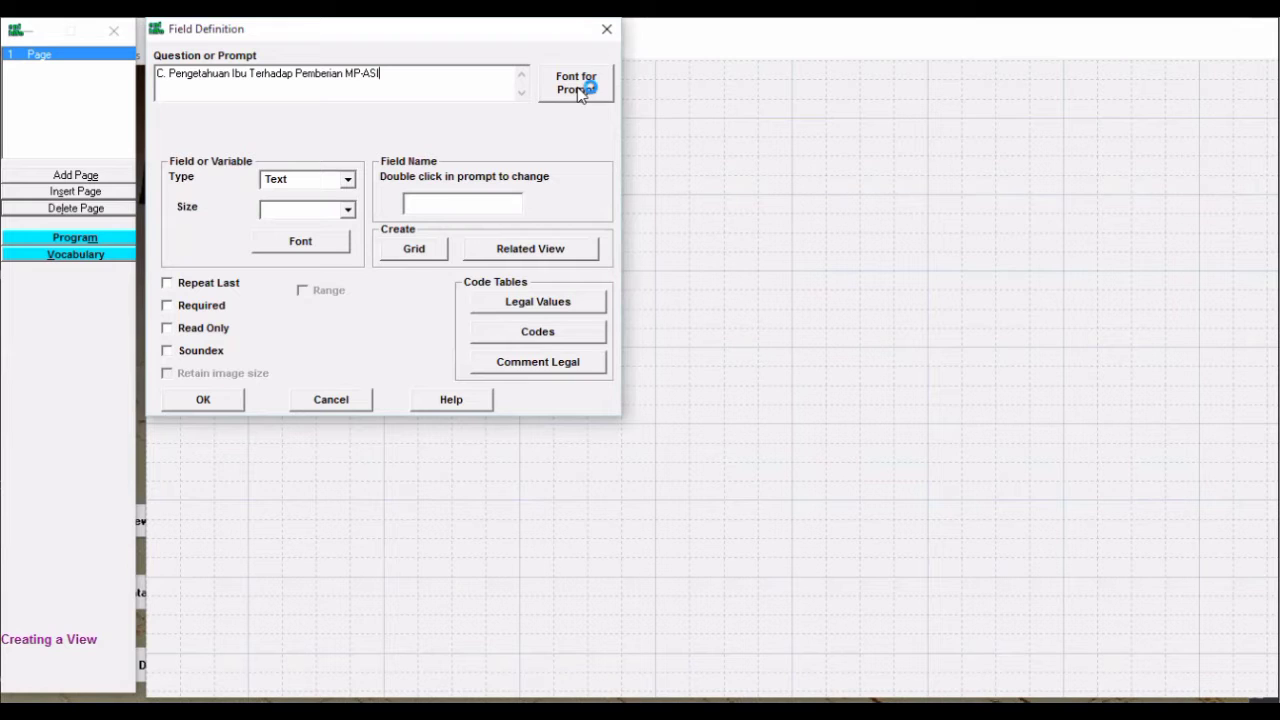
{"action": "left_click", "coordinate": [579, 90]}
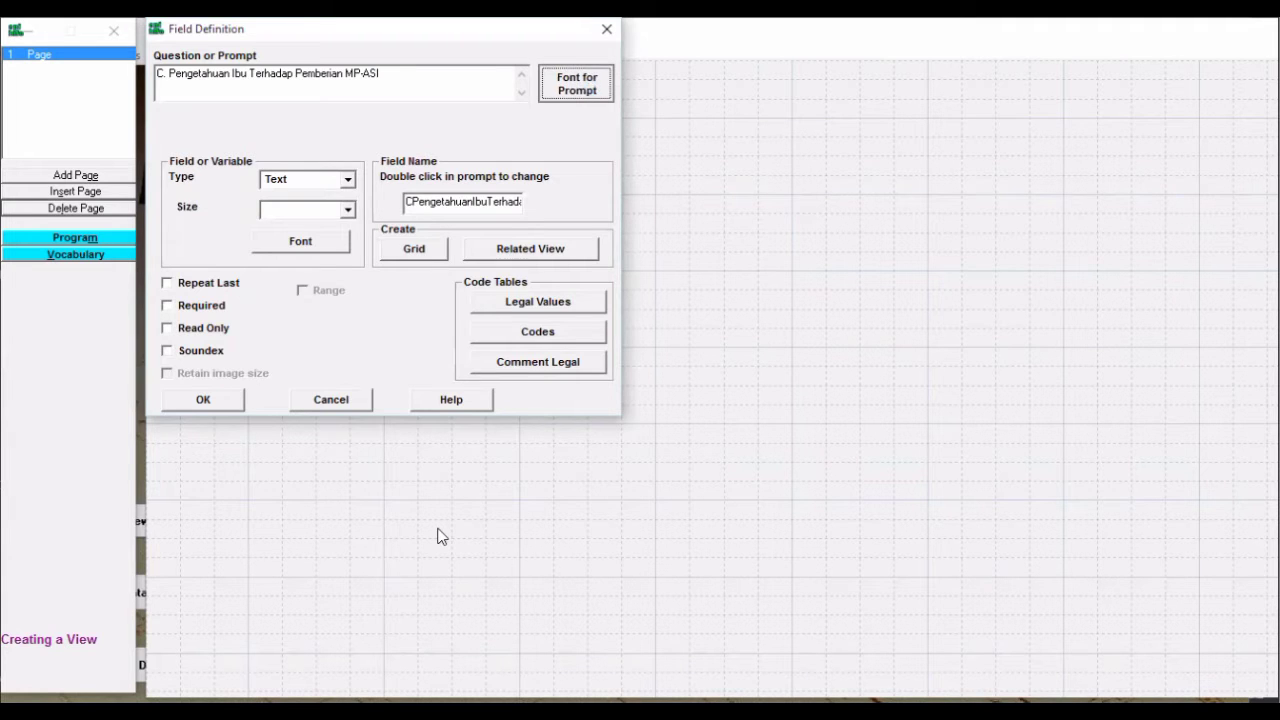
{"action": "left_click", "coordinate": [412, 233]}
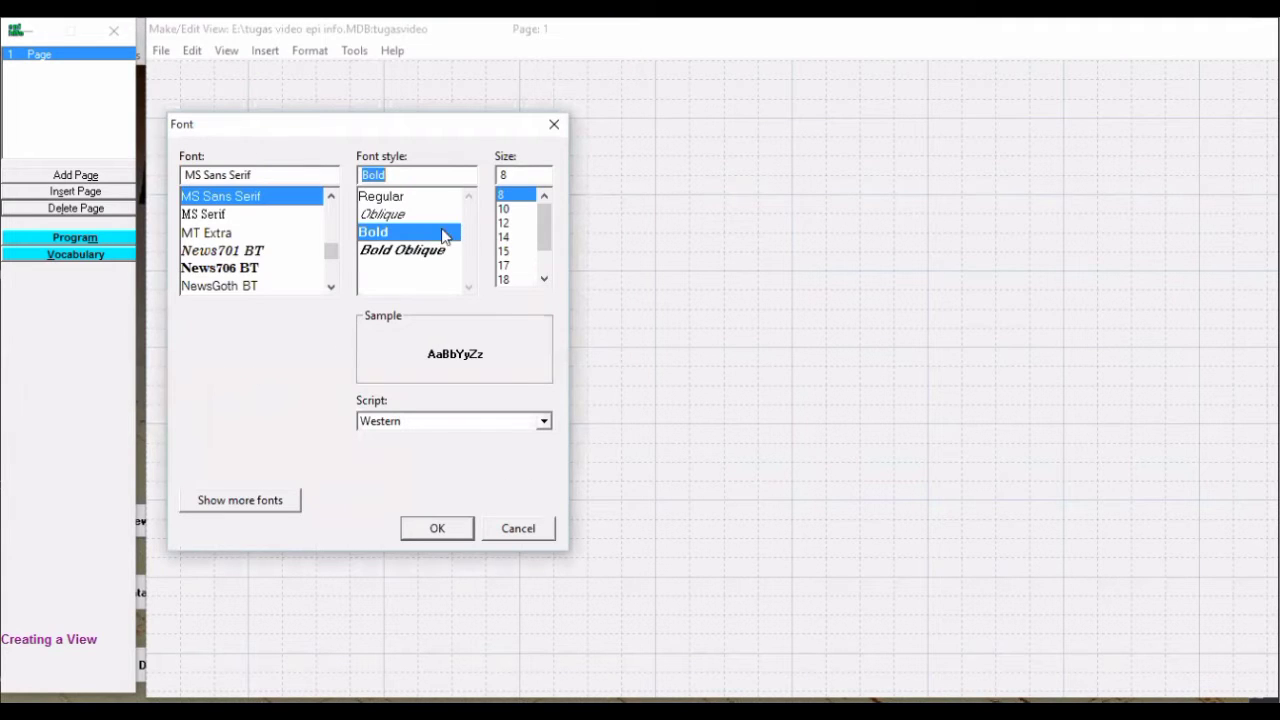
{"action": "left_click", "coordinate": [510, 222]}
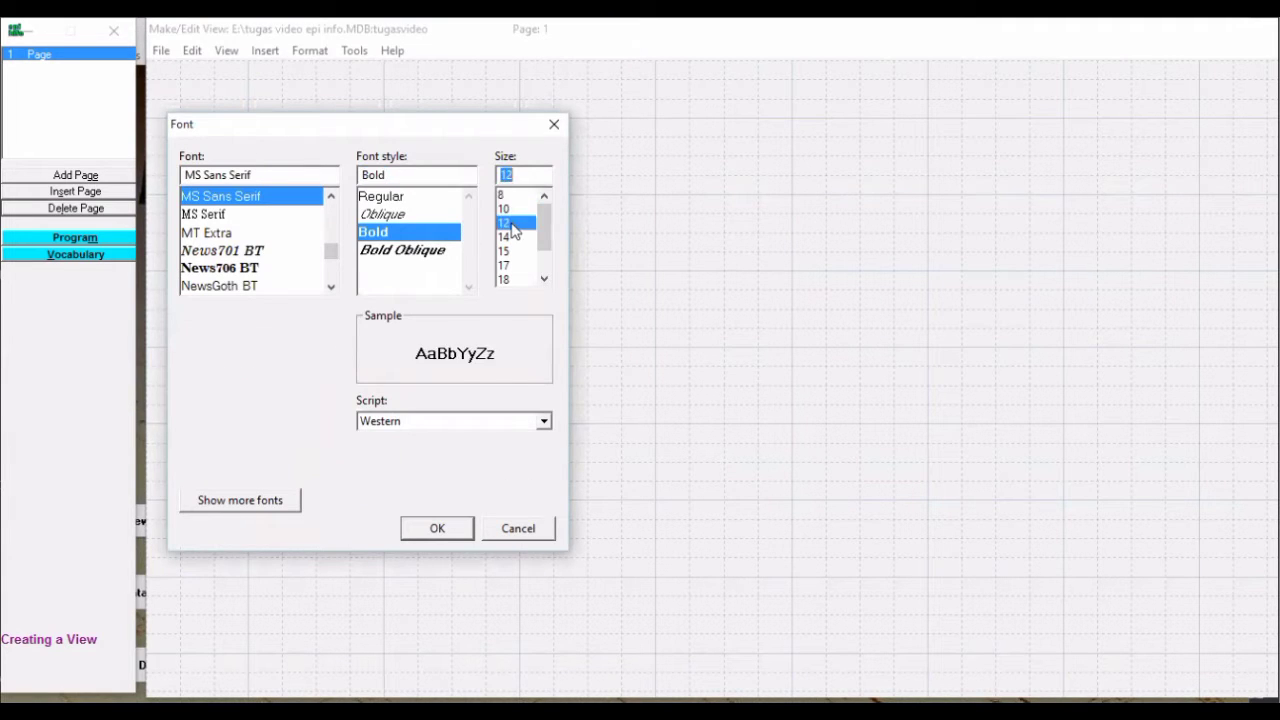
{"action": "left_click", "coordinate": [445, 524]}
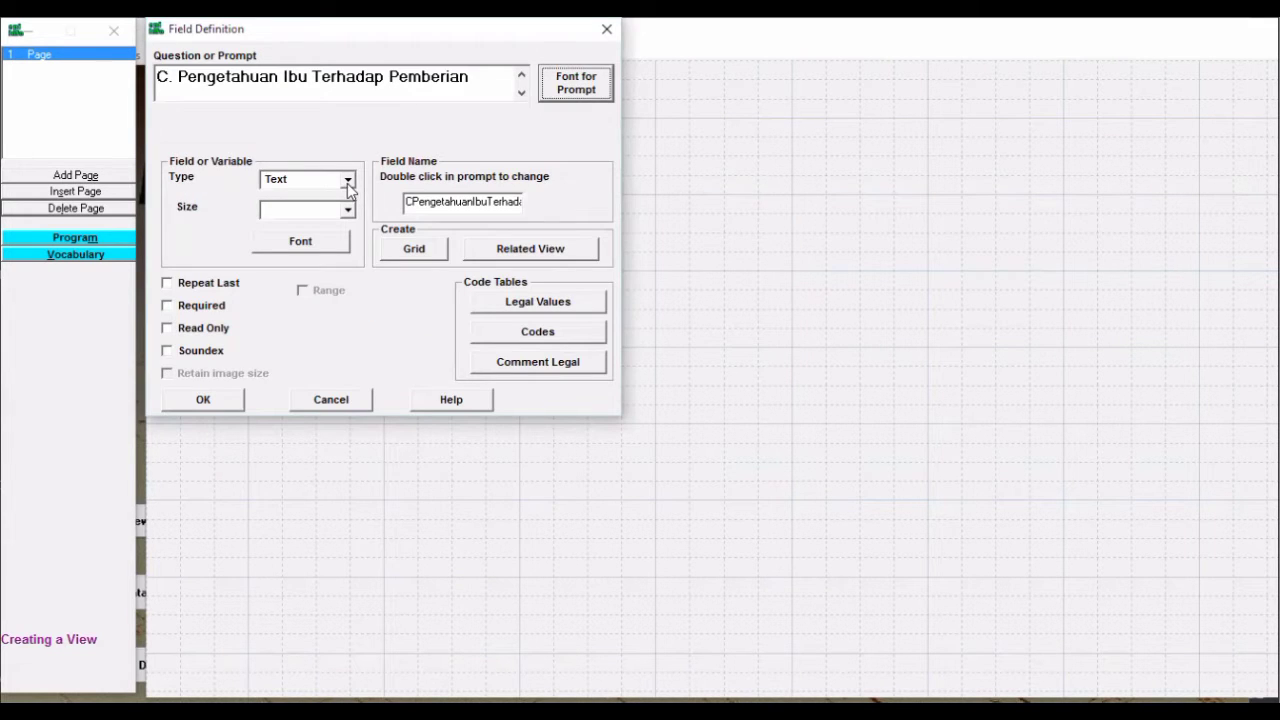
Make the heading a Label/Title field named Label 29
{"action": "left_click", "coordinate": [348, 181]}
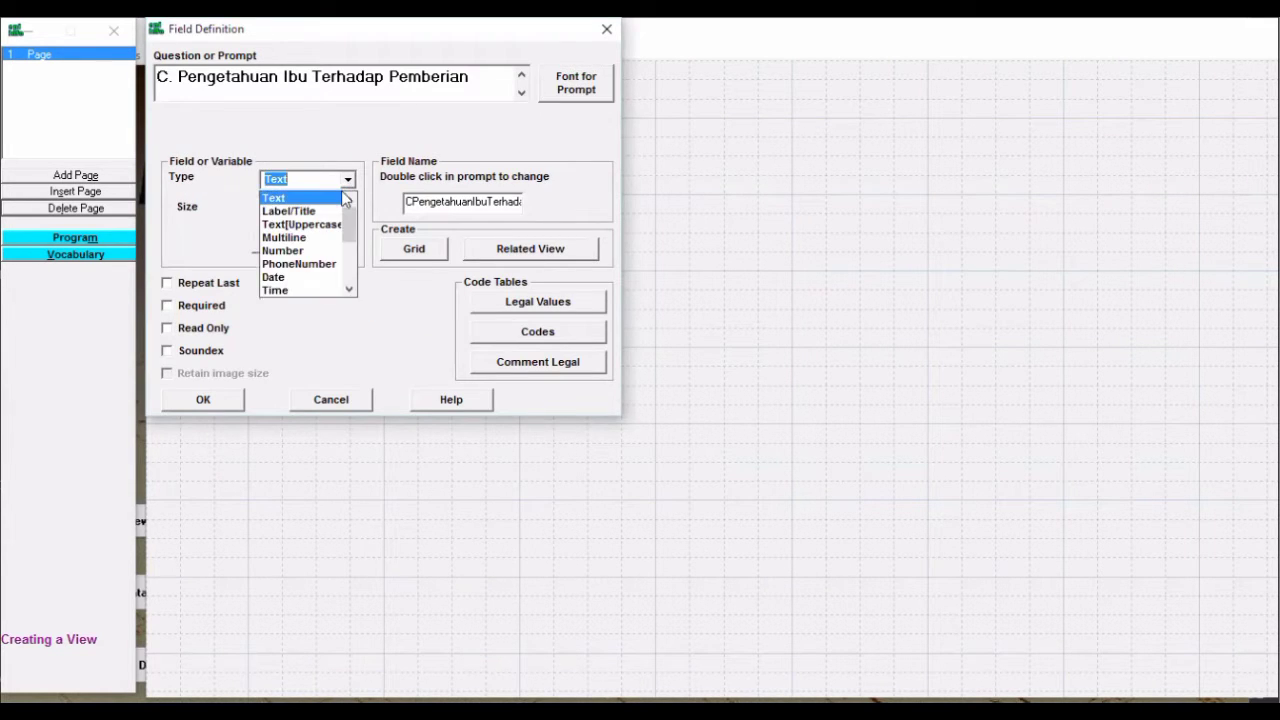
{"action": "left_click", "coordinate": [332, 213]}
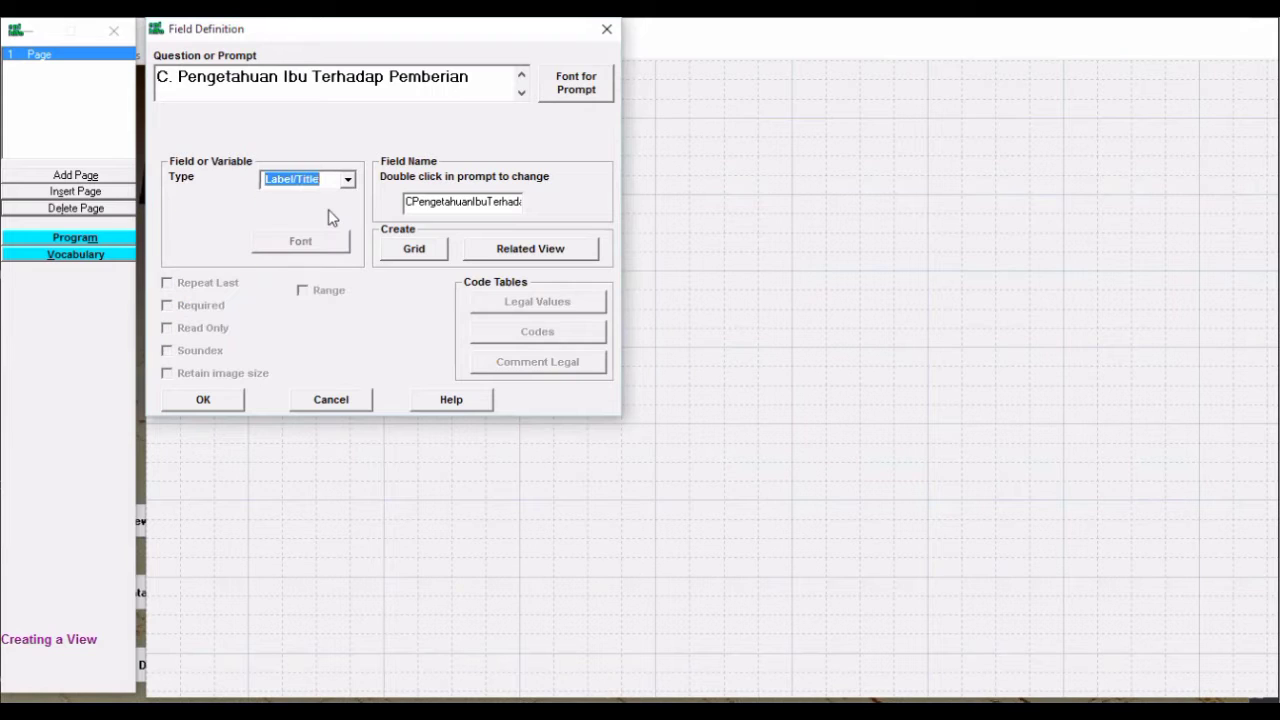
{"action": "left_click", "coordinate": [456, 204]}
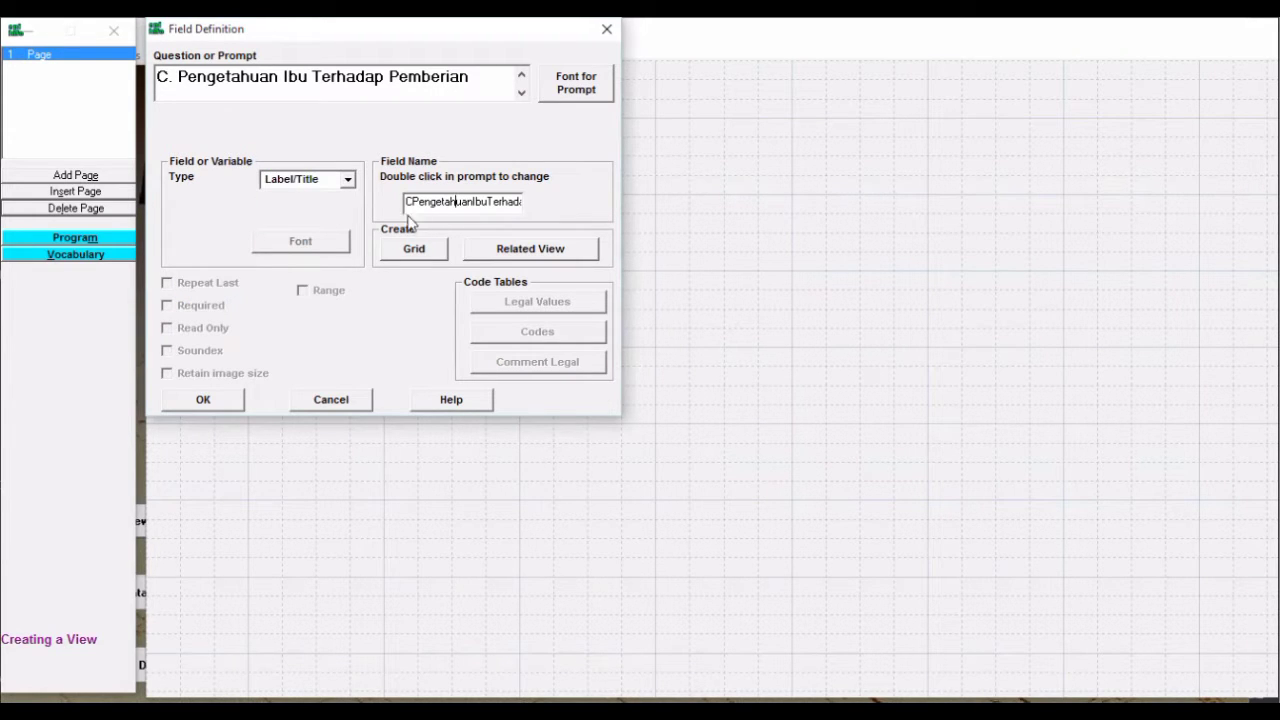
{"action": "left_click_drag", "start_coordinate": [409, 201], "coordinate": [530, 205]}
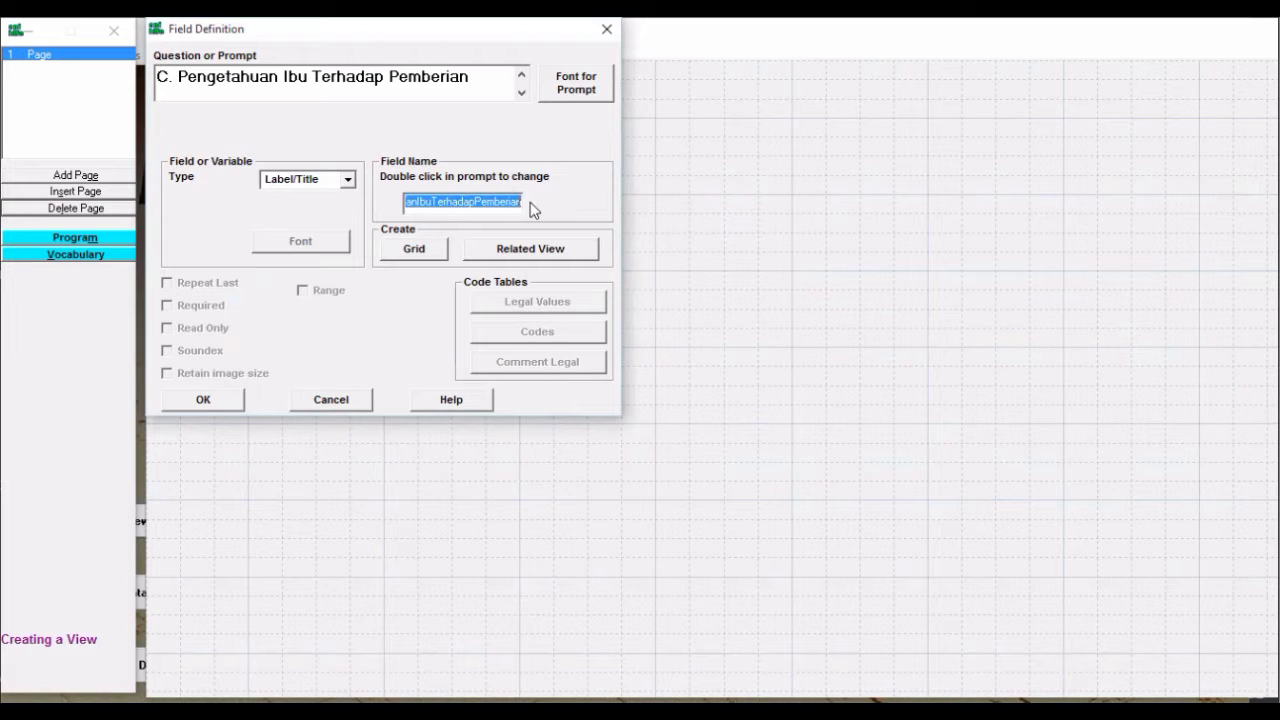
{"action": "key", "text": "BackSpace"}
{"action": "key", "text": "BackSpace"}
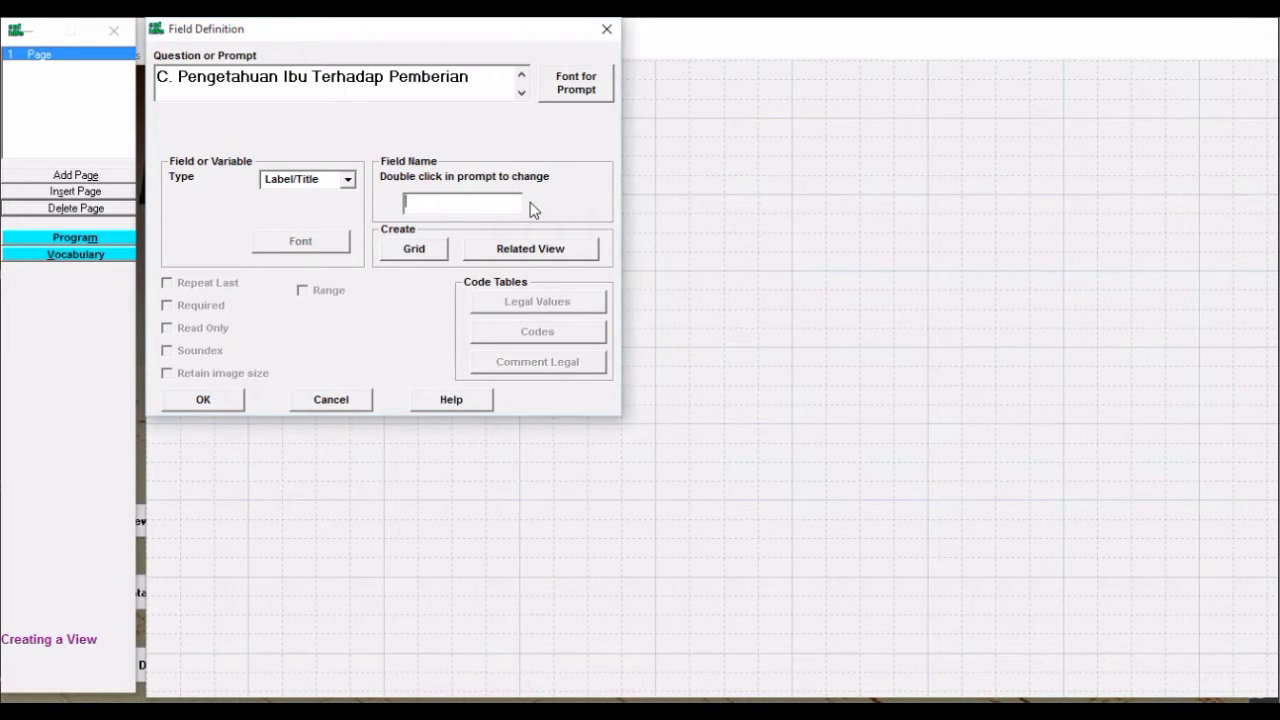
{"action": "type", "text": "Label 29"}
Save the section C heading and drag it to the page's top-left corner
{"action": "left_click", "coordinate": [229, 400]}
{"action": "left_click_drag", "start_coordinate": [497, 177], "coordinate": [380, 116]}
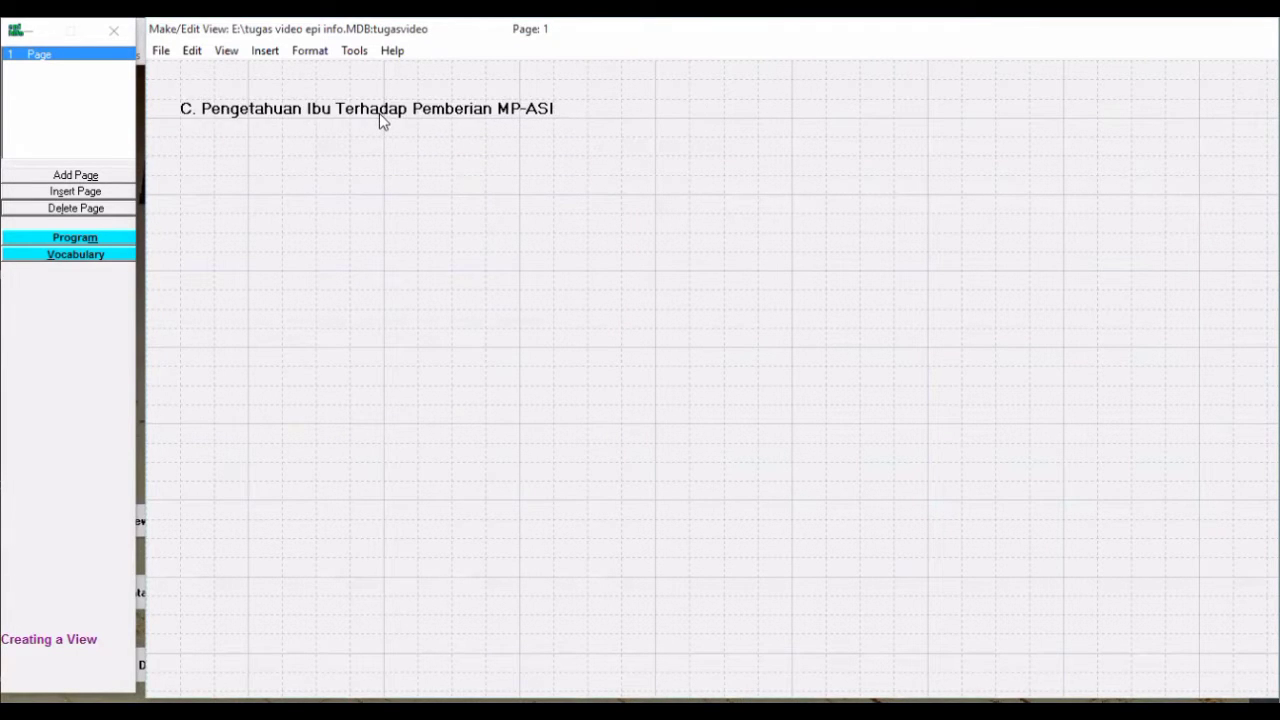
{"action": "right_click", "coordinate": [472, 167]}
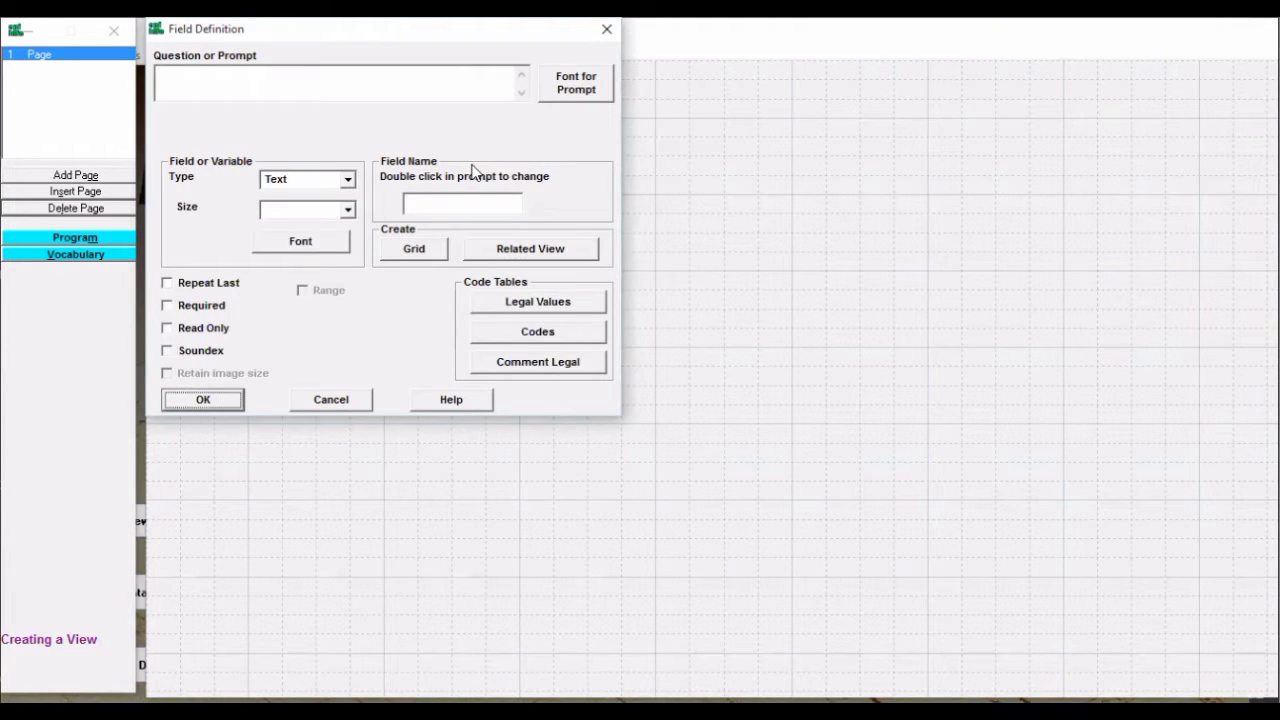
Enter question 1's prompt: 'Makanan Peridamping ASI (MP-ASI) adalah makanan tambahan ... kebutuhan gizinya'
{"action": "left_click", "coordinate": [354, 90]}
{"action": "type", "text": "1.m"}
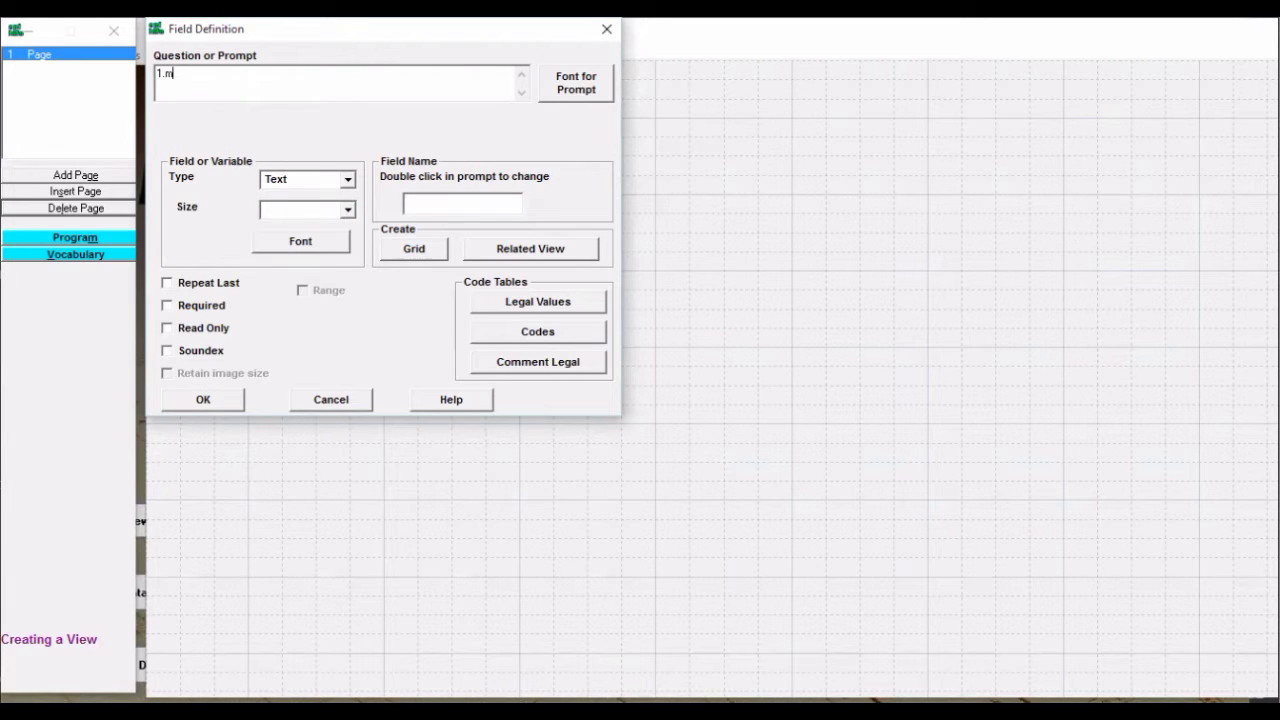
{"action": "key", "text": "BackSpace"}
{"action": "type", "text": "Makana"}
{"action": "type", "text": "n Peri"}
{"action": "type", "text": "damping "}
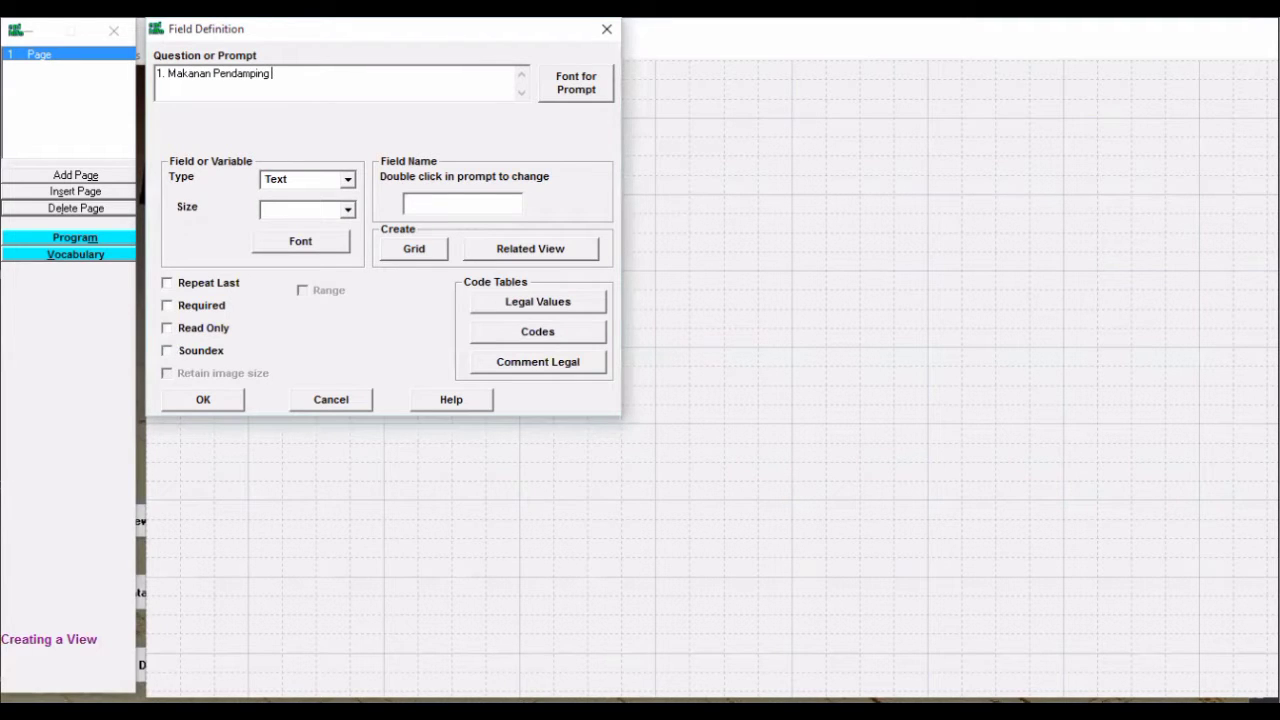
{"action": "type", "text": "ASI (MP-ASI) adalah makanan"}
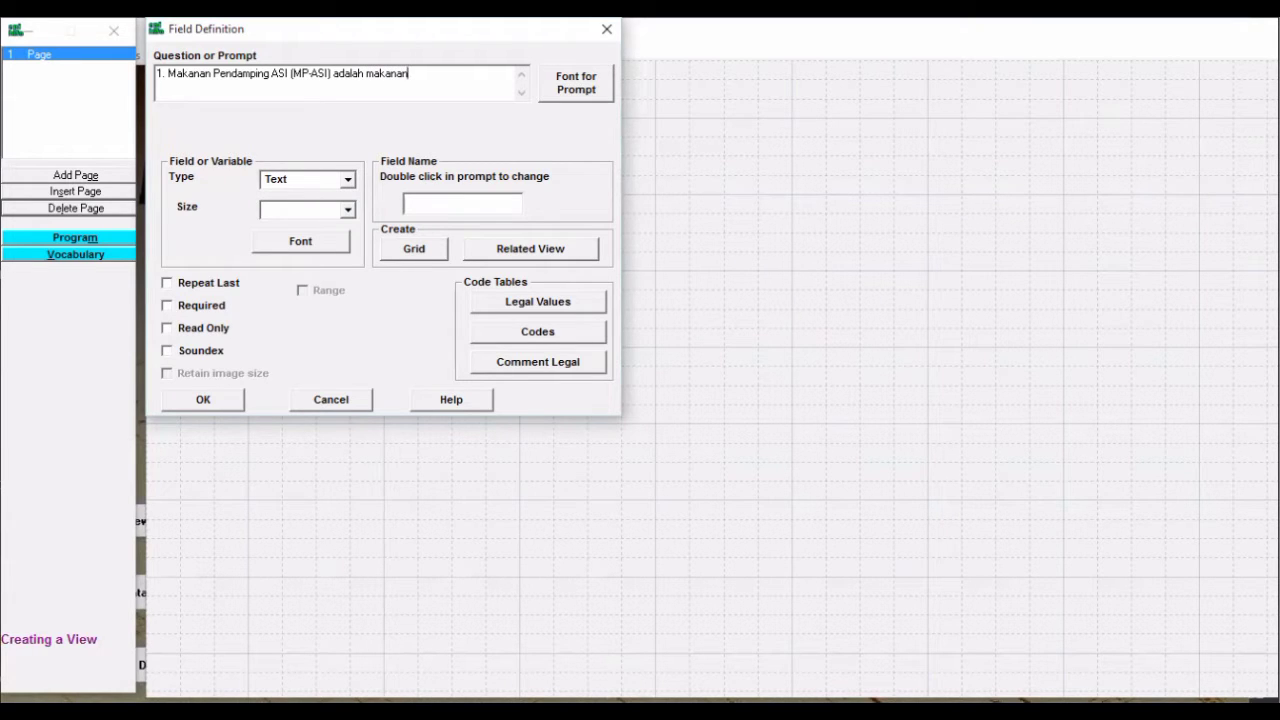
{"action": "type", "text": "ta"}
{"action": "key", "text": "BackSpace"}
{"action": "key", "text": "BackSpace"}
{"action": "type", "text": "tambahan yang diberikan kepada bayi"}
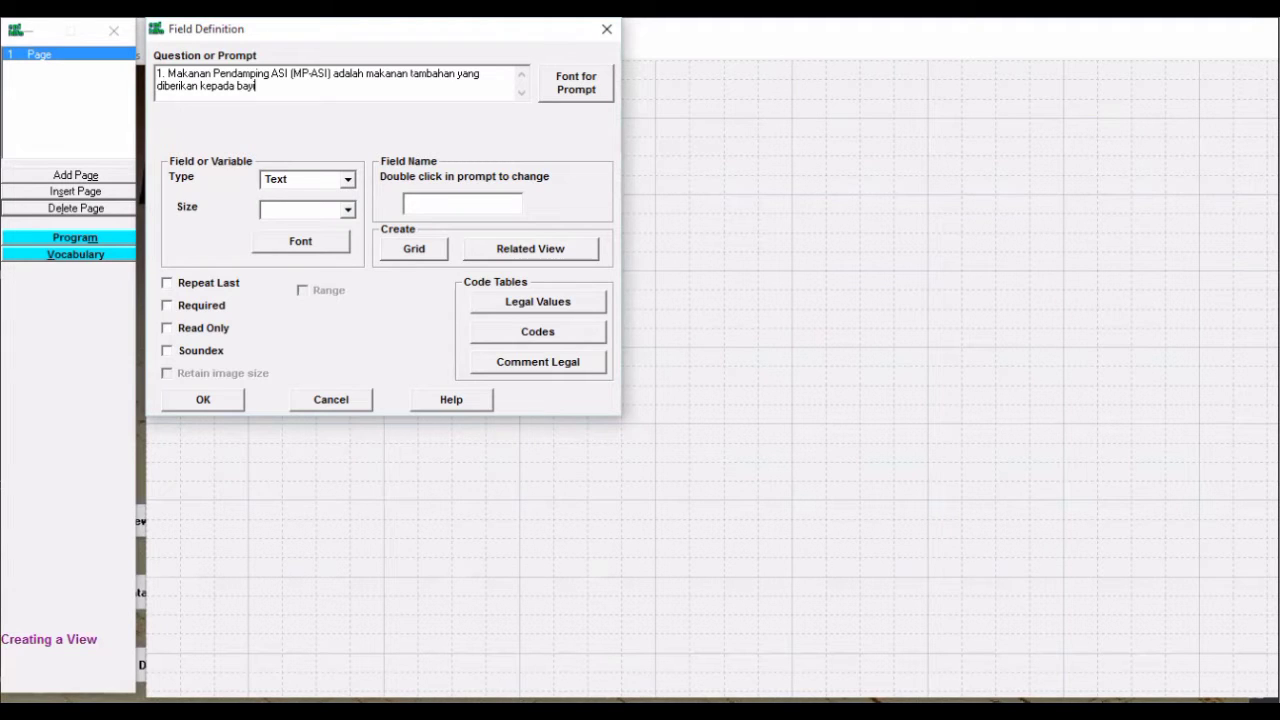
{"action": "type", "text": " disamping ASI untuk memenuhi"}
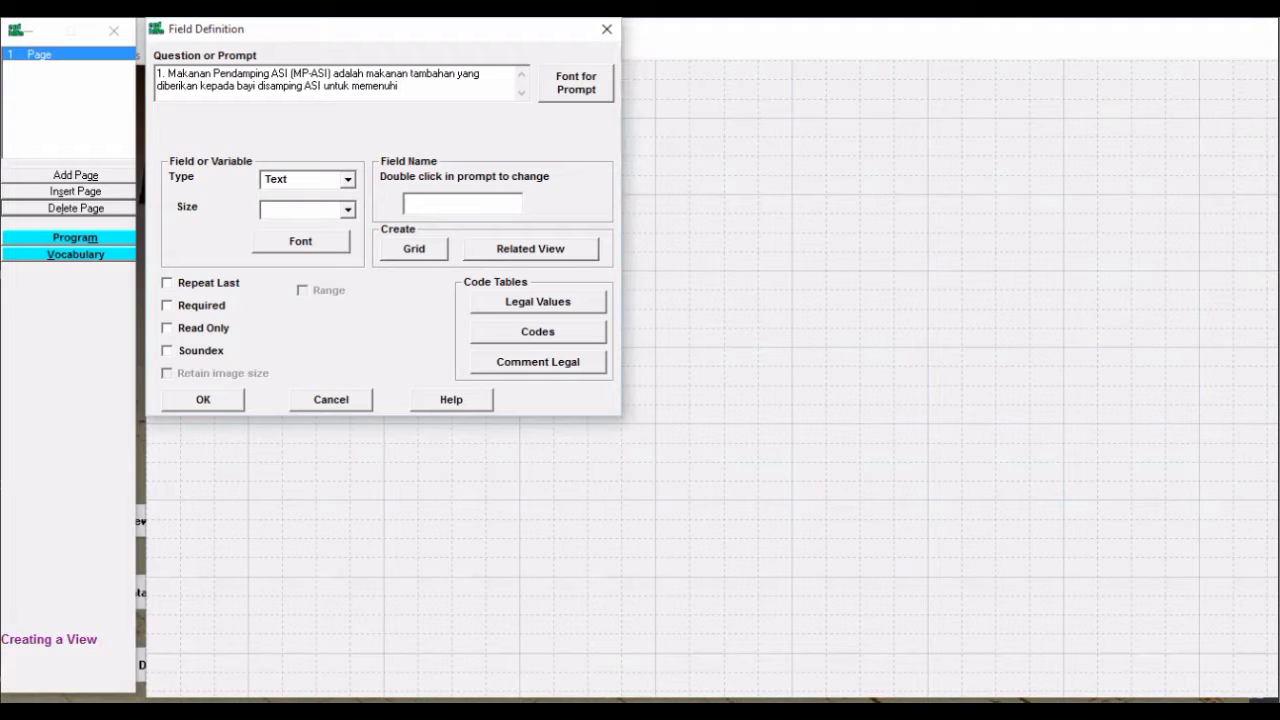
{"action": "type", "text": " kebutuhan gizinyz"}
{"action": "key", "text": "BackSpace"}
{"action": "type", "text": "a"}
{"action": "key", "text": "BackSpace"}
{"action": "key", "text": "BackSpace"}
{"action": "type", "text": "ya"}
Make question 1 a one-digit Number field (pattern #) named P1
{"action": "left_click", "coordinate": [347, 182]}
{"action": "left_click", "coordinate": [345, 183]}
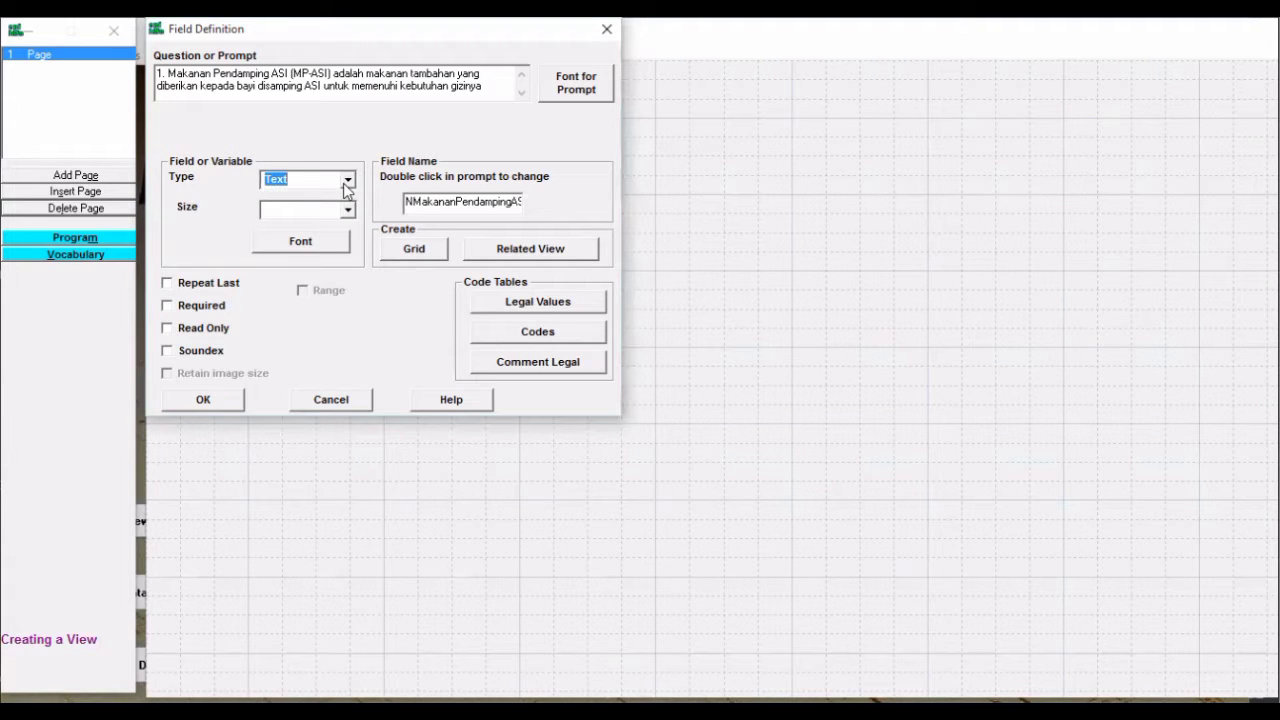
{"action": "left_click", "coordinate": [348, 184]}
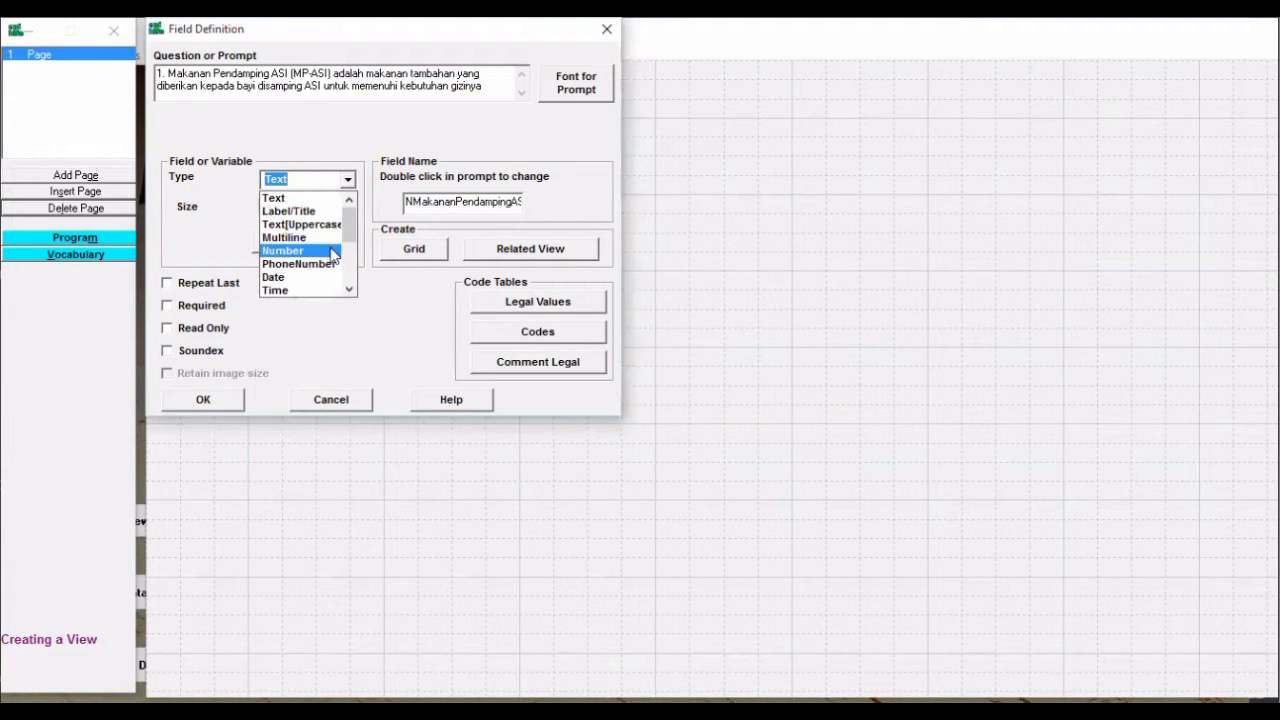
{"action": "left_click", "coordinate": [330, 250]}
{"action": "left_click", "coordinate": [347, 209]}
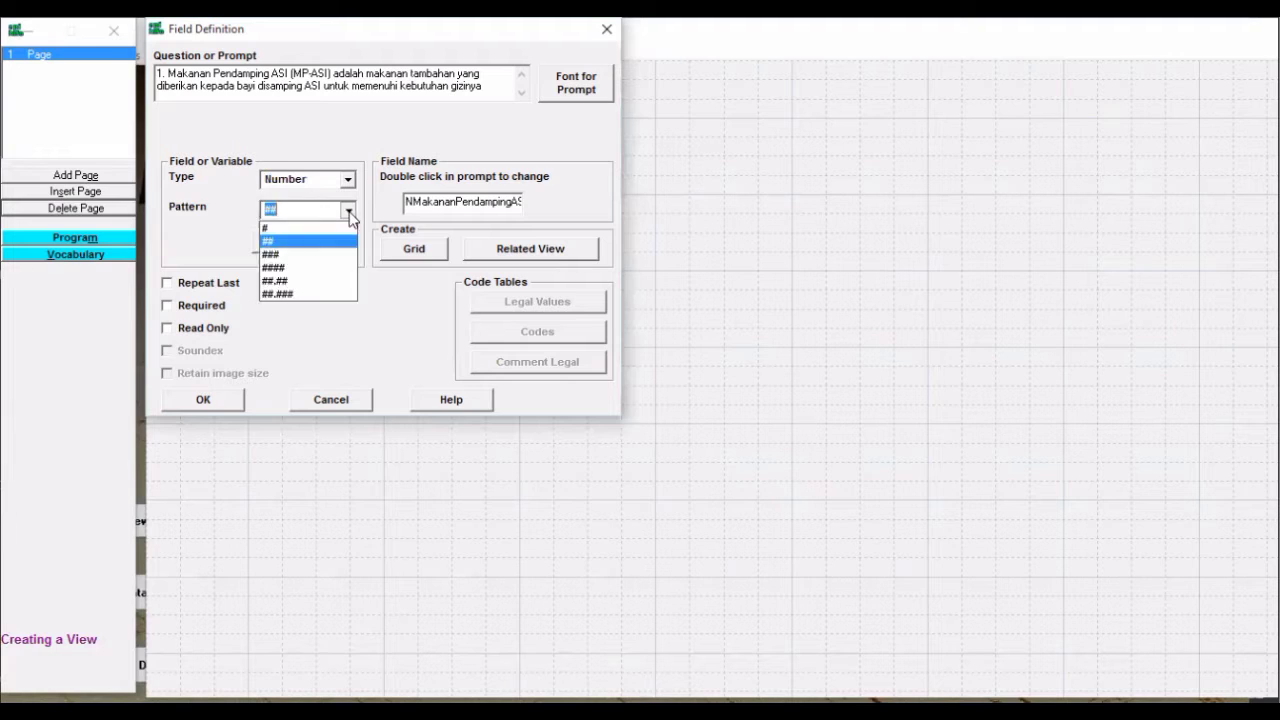
{"action": "left_click", "coordinate": [334, 234]}
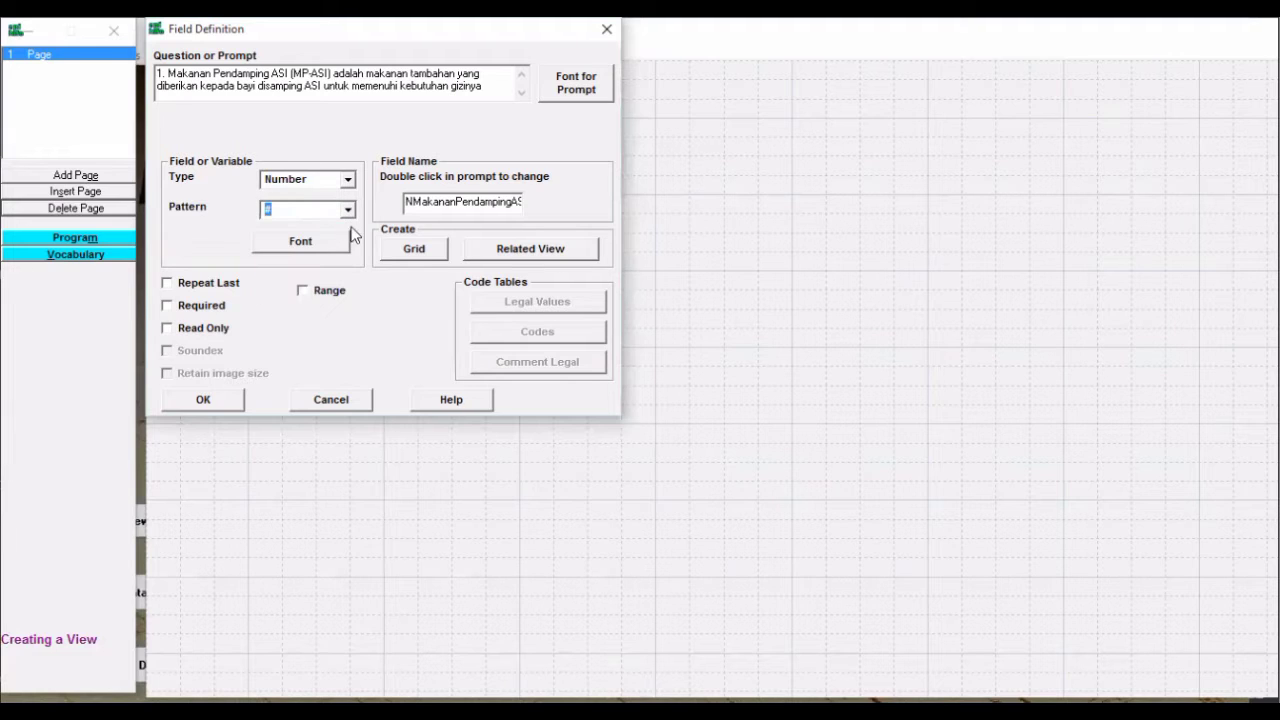
{"action": "left_click", "coordinate": [473, 204]}
{"action": "left_click", "coordinate": [408, 202]}
{"action": "left_click_drag", "start_coordinate": [408, 202], "coordinate": [516, 205]}
{"action": "key", "text": "BackSpace"}
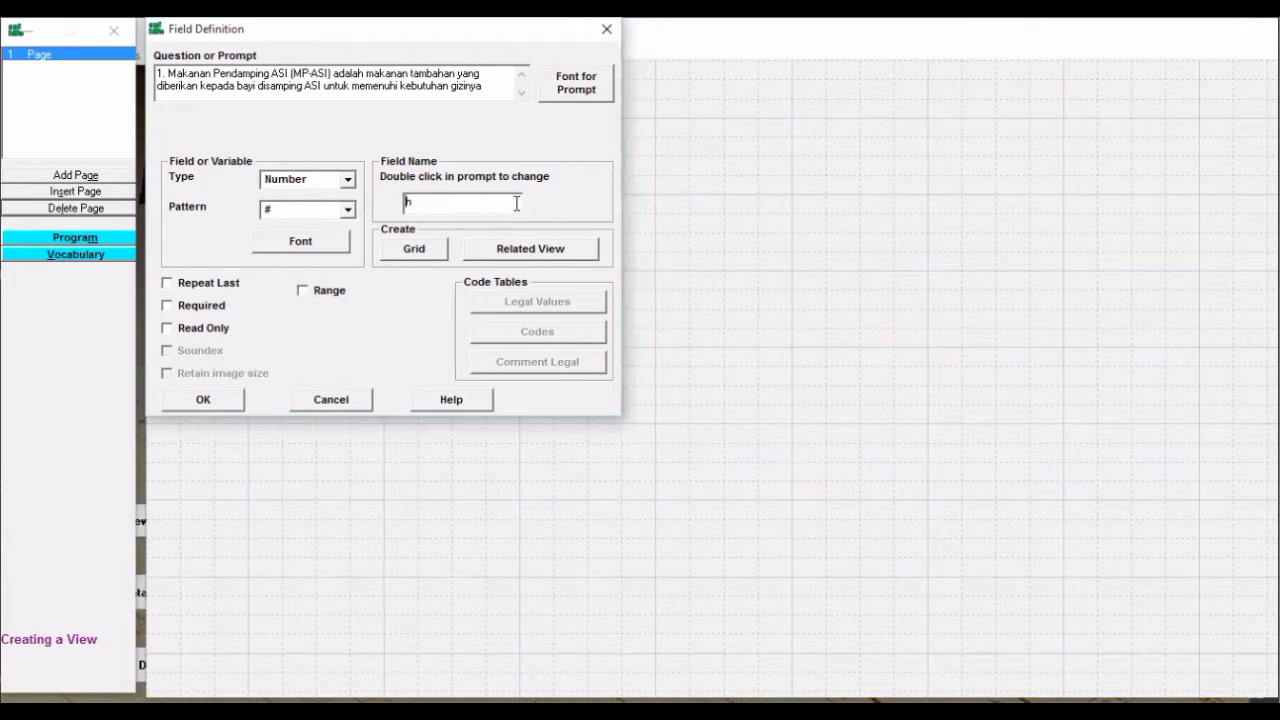
{"action": "key", "text": "Delete"}
{"action": "type", "text": "P1"}
{"action": "key", "text": "BackSpace"}
{"action": "type", "text": "1"}
Restrict P1's allowed values to the range 1 to 4
{"action": "left_click", "coordinate": [312, 292]}
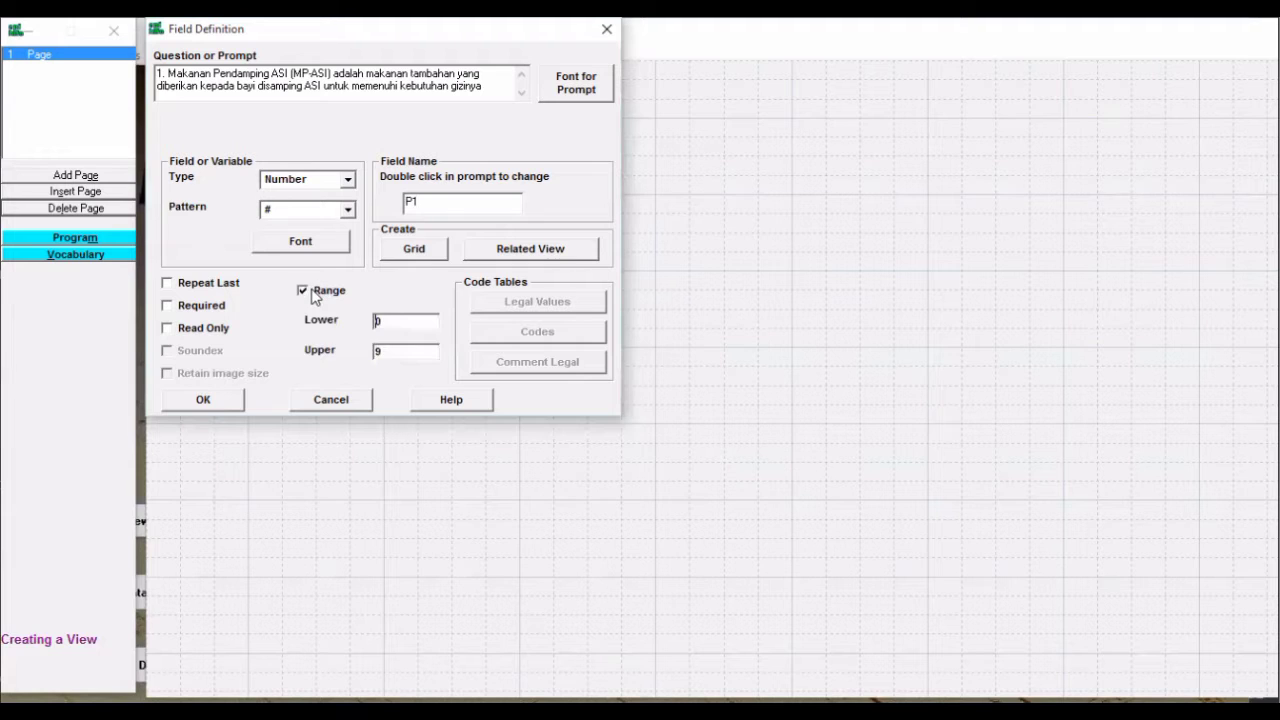
{"action": "left_click", "coordinate": [394, 321]}
{"action": "key", "text": "BackSpace"}
{"action": "type", "text": "1"}
{"action": "key", "text": "BackSpace"}
{"action": "type", "text": "4"}
Set the prompt font to 12 point, save question 1, and move it left
{"action": "left_click", "coordinate": [591, 86]}
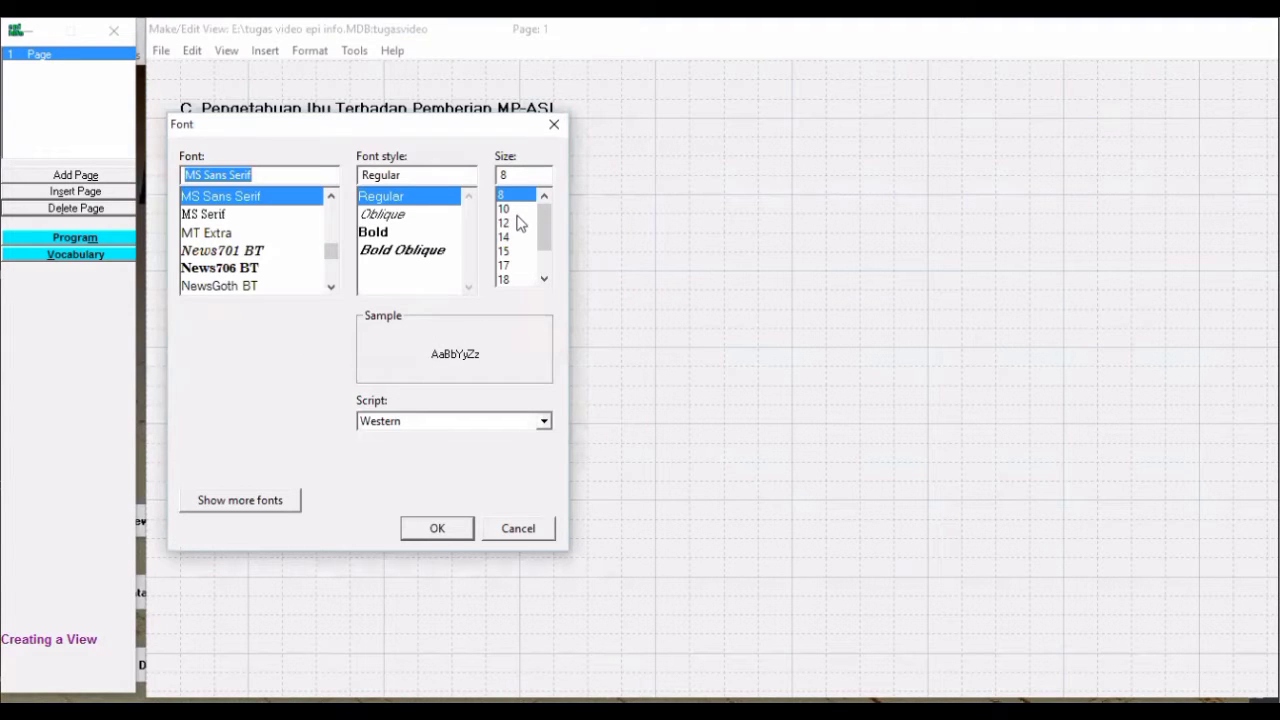
{"action": "left_click", "coordinate": [512, 222]}
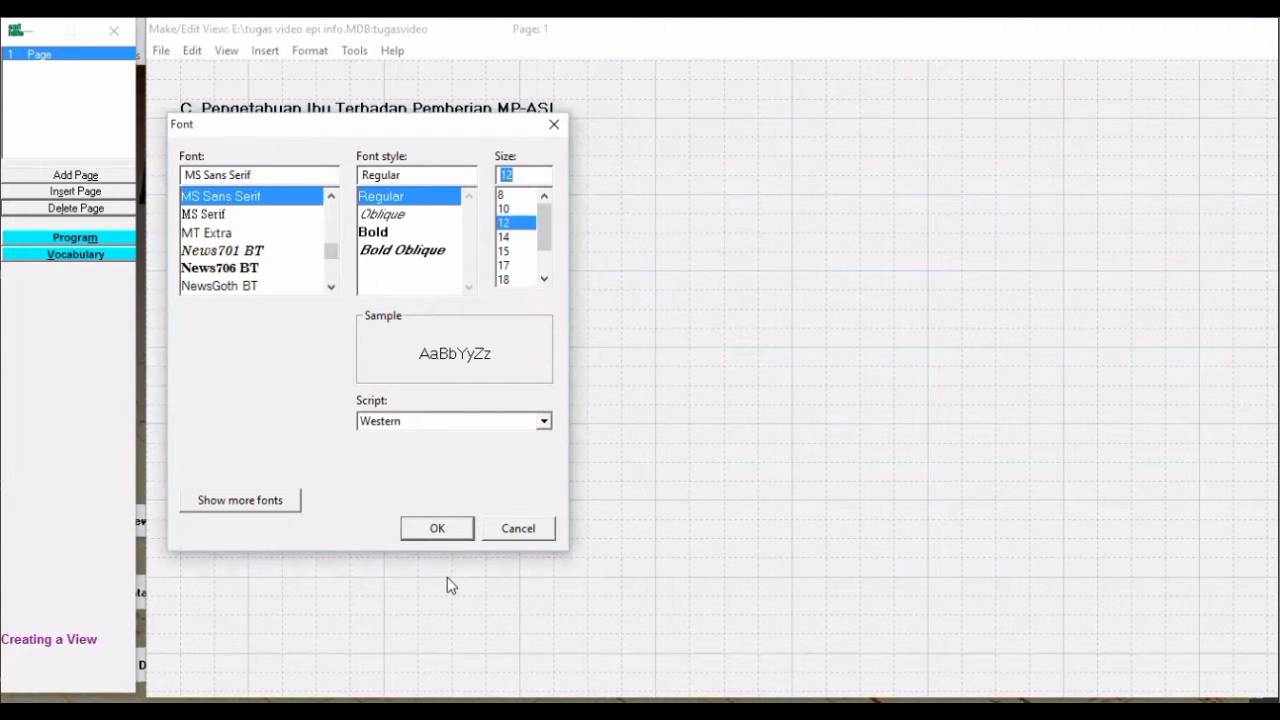
{"action": "left_click", "coordinate": [445, 528]}
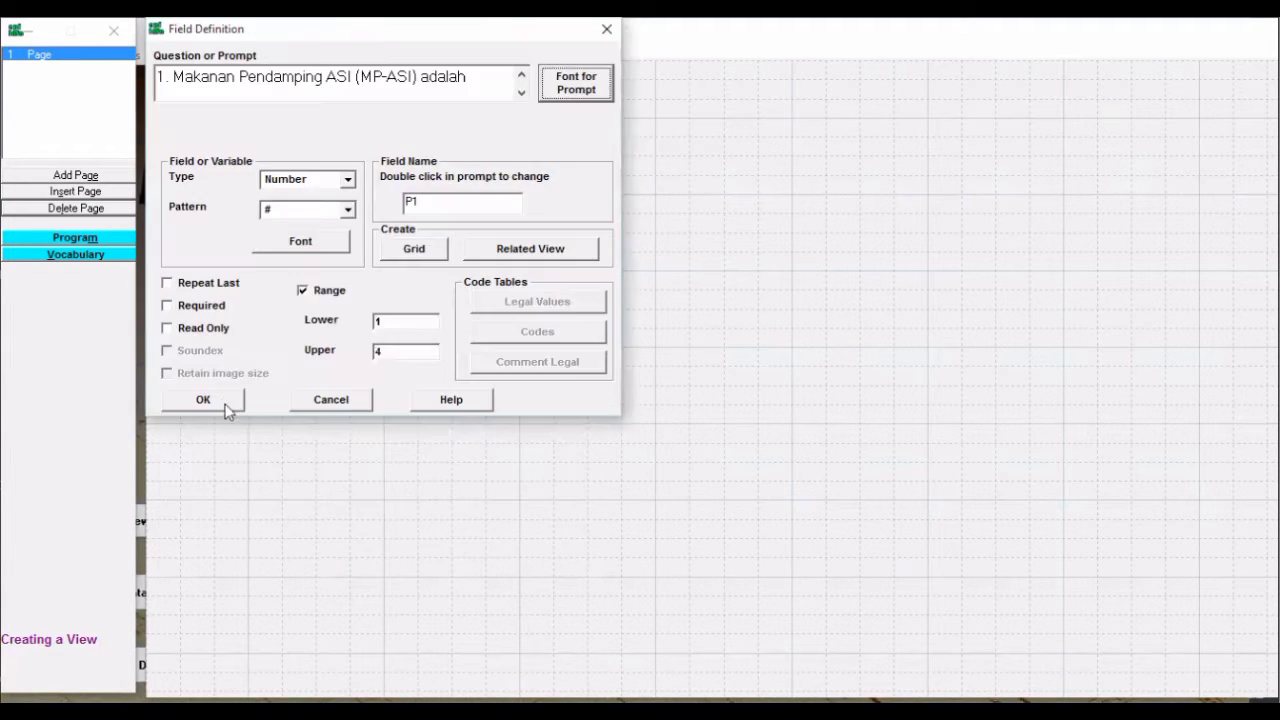
{"action": "left_click", "coordinate": [218, 401]}
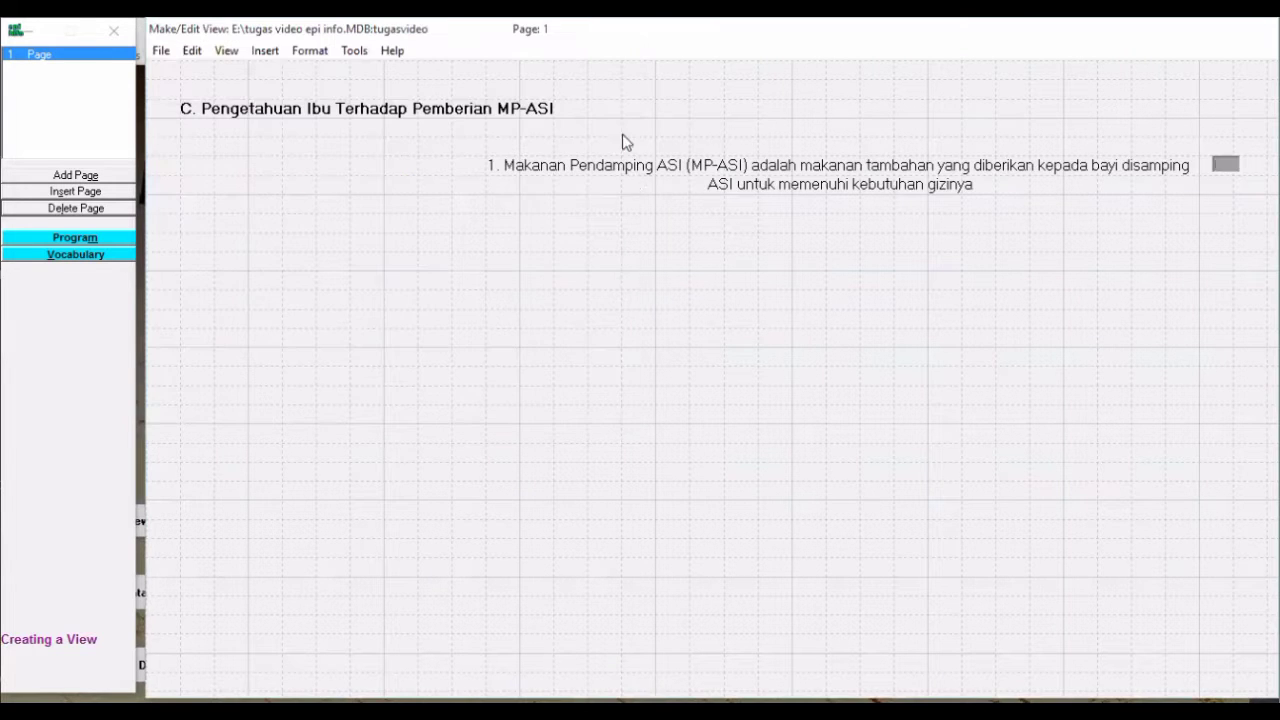
{"action": "left_click_drag", "start_coordinate": [735, 175], "coordinate": [427, 160]}
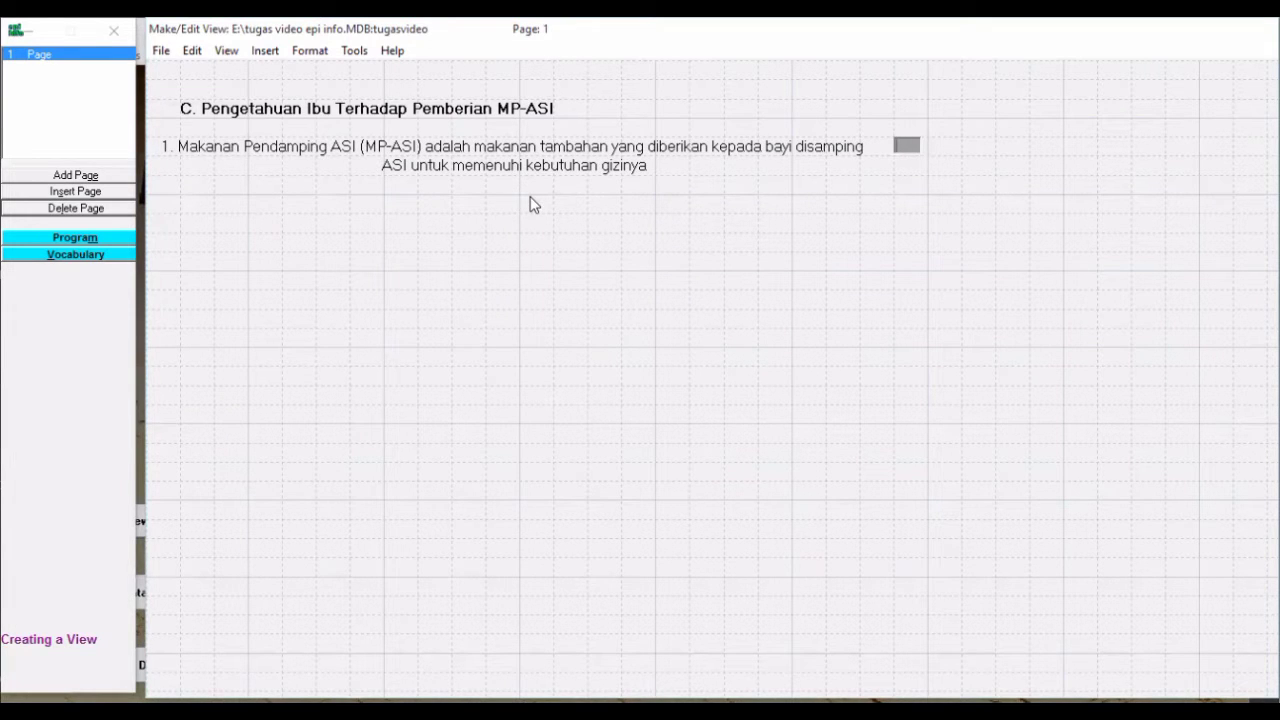
Add a field whose prompt reads '{1} Sangat salah {2} Salah {3} Benar {4} Sangat benar'
{"action": "right_click", "coordinate": [533, 204]}
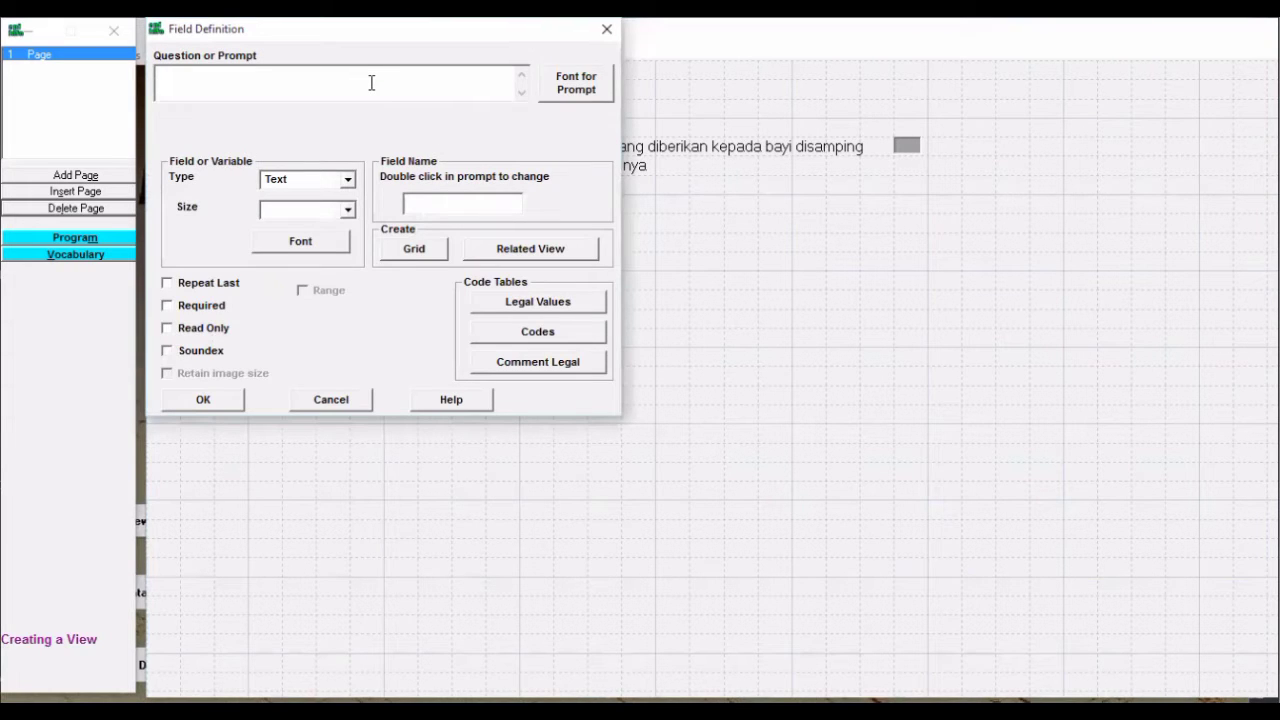
{"action": "type", "text": "[1"}
{"action": "type", "text": "}"}
{"action": "type", "text": " Sangat "}
{"action": "type", "text": "salah"}
{"action": "type", "text": " {2"}
{"action": "type", "text": "} sa"}
{"action": "key", "text": "BackSpace"}
{"action": "key", "text": "BackSpace"}
{"action": "type", "text": "Salah"}
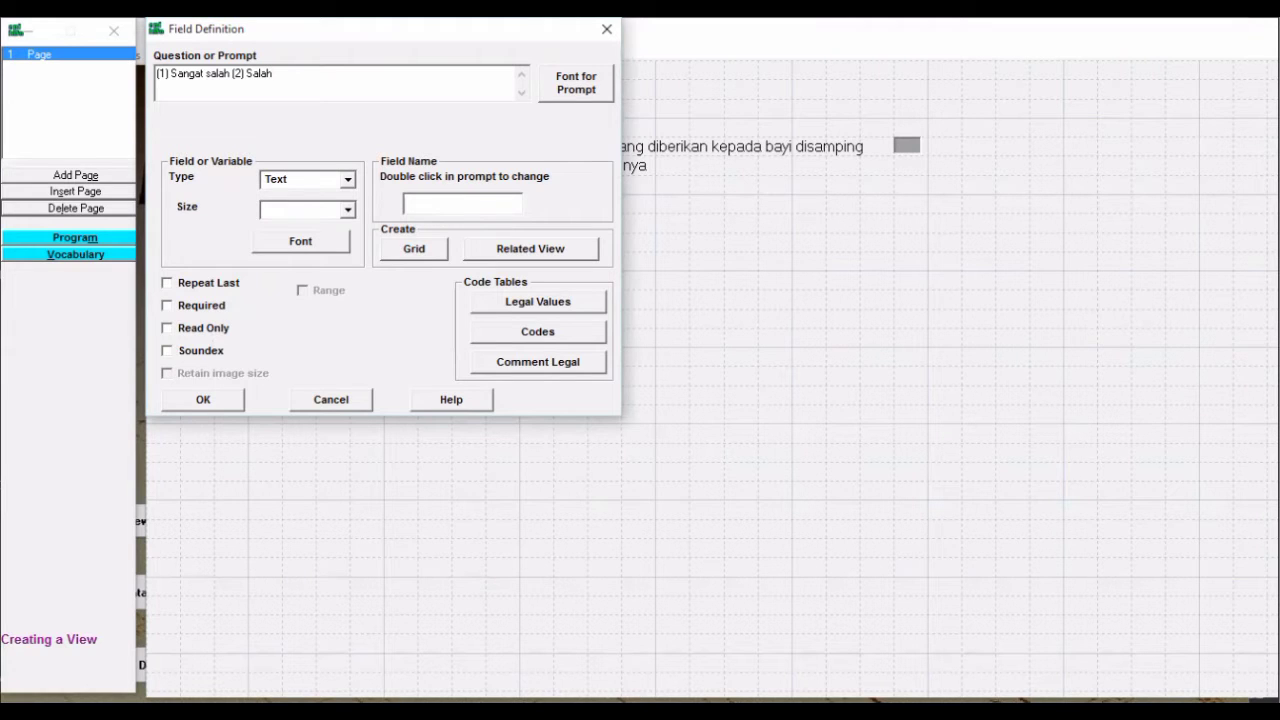
{"action": "type", "text": " {"}
{"action": "type", "text": "3}"}
{"action": "type", "text": " Benar"}
{"action": "type", "text": " {4"}
{"action": "type", "text": ") S"}
{"action": "type", "text": "angat S"}
{"action": "type", "text": "ala"}
{"action": "type", "text": "h"}
{"action": "key", "text": "BackSpace"}
{"action": "key", "text": "BackSpace"}
{"action": "key", "text": "BackSpace"}
{"action": "key", "text": "BackSpace"}
{"action": "key", "text": "BackSpace"}
{"action": "key", "text": "BackSpace"}
{"action": "type", "text": "benar"}
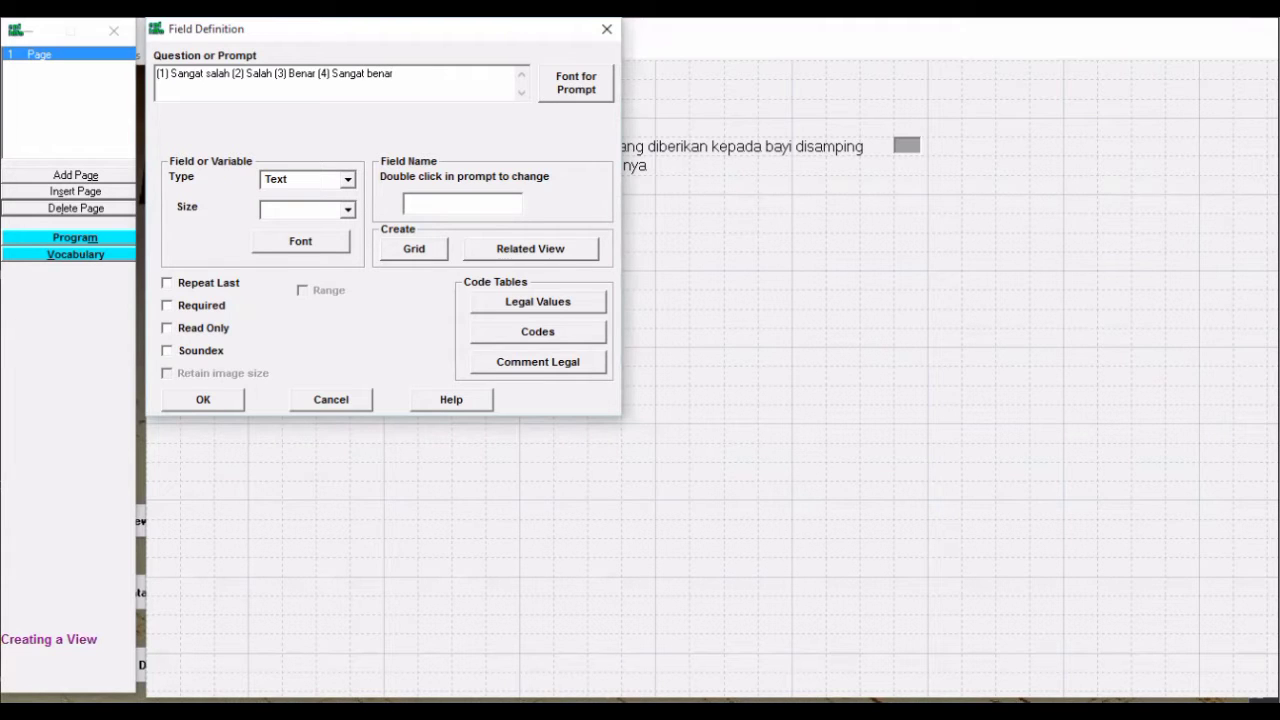
Give the answer list 12-point font, make it Label/Title named Label 30, and save
{"action": "left_click", "coordinate": [585, 106]}
{"action": "left_click", "coordinate": [513, 222]}
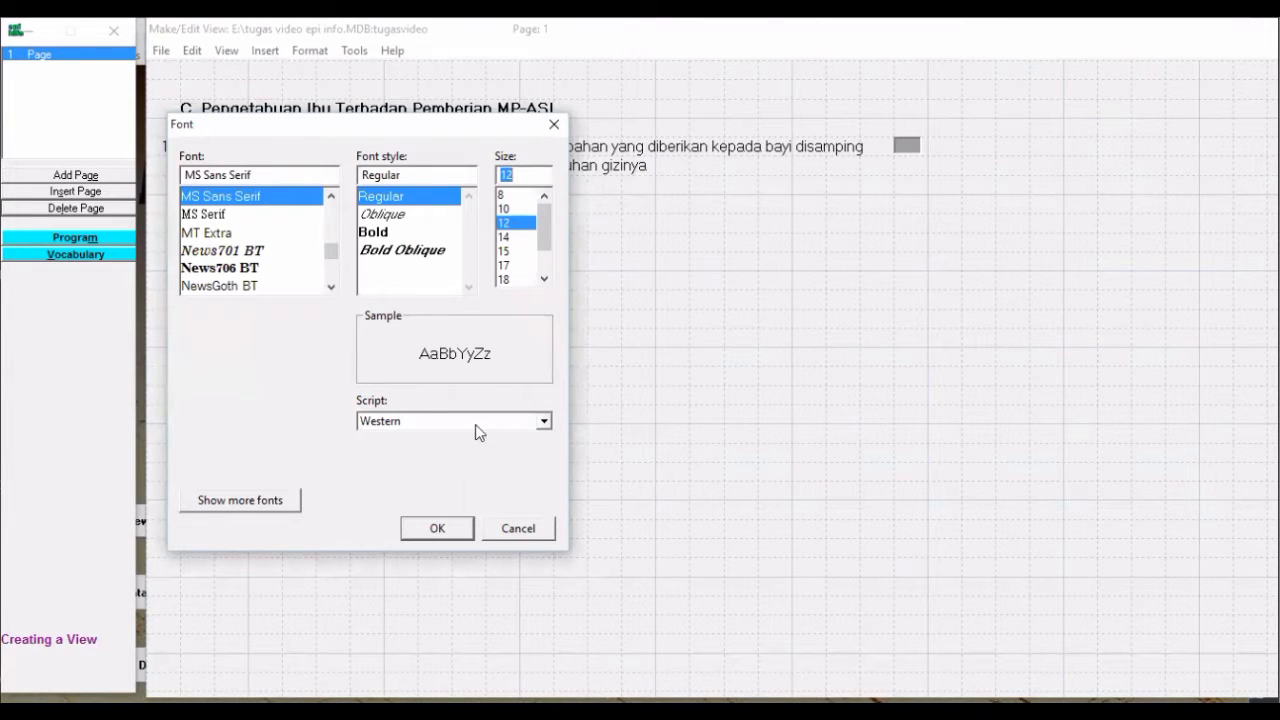
{"action": "left_click", "coordinate": [451, 532]}
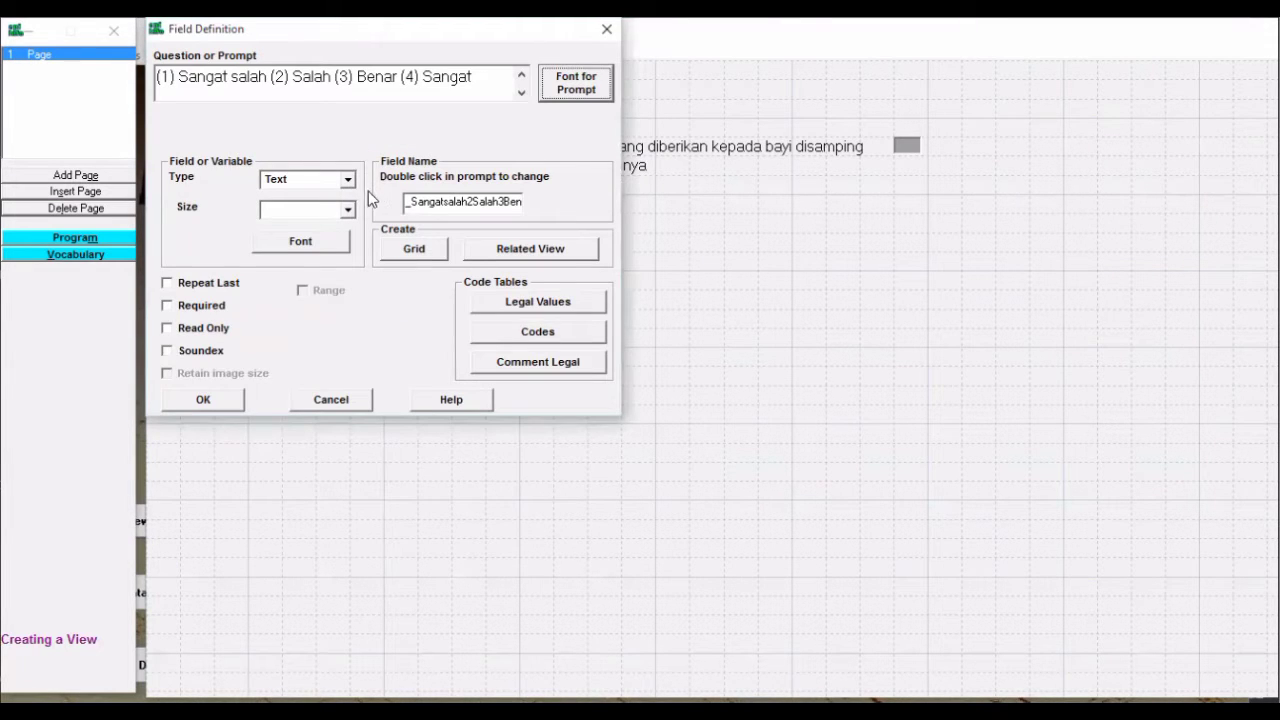
{"action": "left_click", "coordinate": [347, 181]}
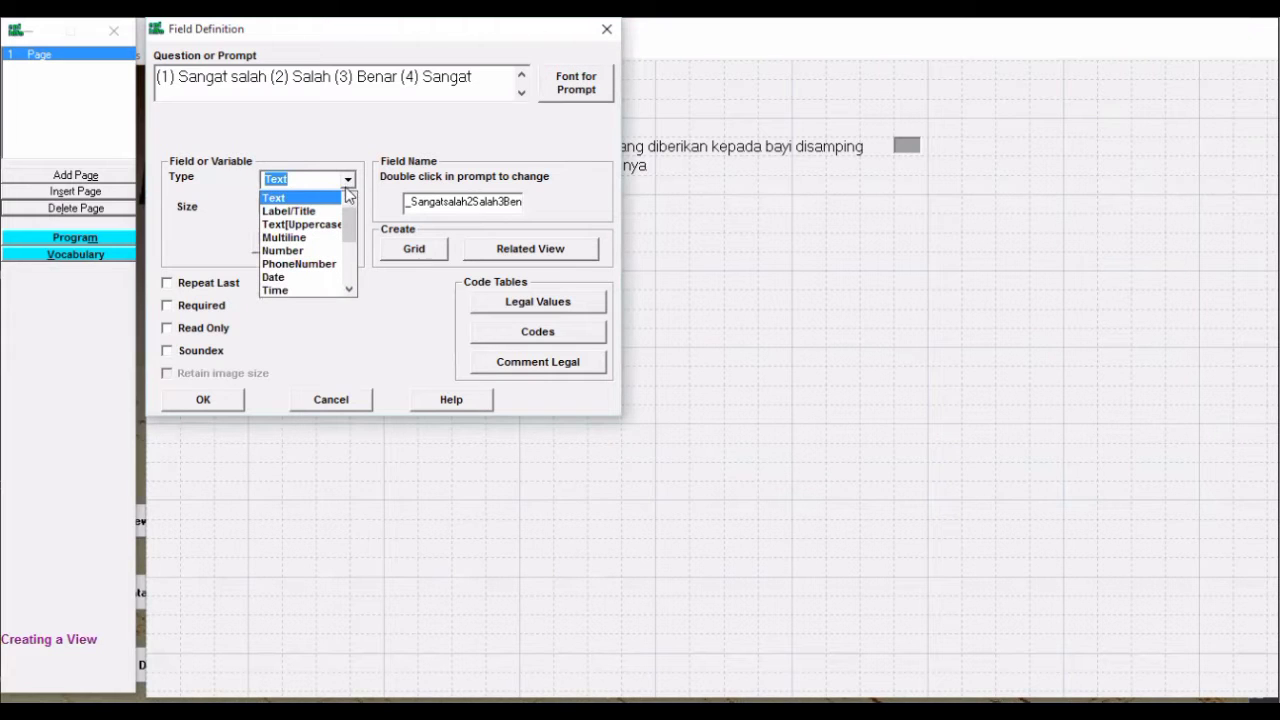
{"action": "left_click", "coordinate": [326, 211]}
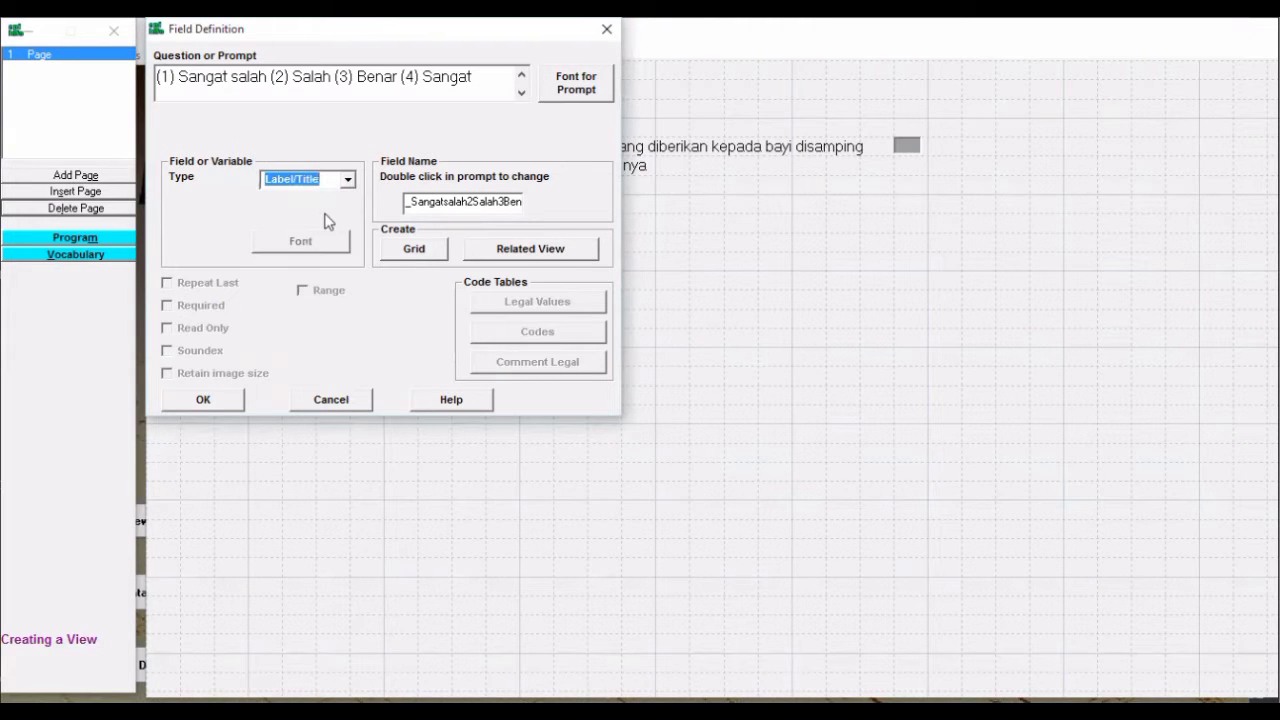
{"action": "left_click_drag", "start_coordinate": [408, 204], "coordinate": [522, 204]}
{"action": "left_click", "coordinate": [522, 204]}
{"action": "key", "text": "BackSpace"}
{"action": "key", "text": "BackSpace"}
{"action": "key", "text": "BackSpace"}
{"action": "key", "text": "BackSpace"}
{"action": "key", "text": "BackSpace"}
{"action": "key", "text": "BackSpace"}
{"action": "key", "text": "BackSpace"}
{"action": "key", "text": "BackSpace"}
{"action": "key", "text": "BackSpace"}
{"action": "key", "text": "BackSpace"}
{"action": "key", "text": "BackSpace"}
{"action": "key", "text": "BackSpace"}
{"action": "key", "text": "BackSpace"}
{"action": "key", "text": "BackSpace"}
{"action": "key", "text": "BackSpace"}
{"action": "key", "text": "BackSpace"}
{"action": "key", "text": "BackSpace"}
{"action": "key", "text": "BackSpace"}
{"action": "key", "text": "BackSpace"}
{"action": "key", "text": "BackSpace"}
{"action": "key", "text": "BackSpace"}
{"action": "key", "text": "BackSpace"}
{"action": "key", "text": "BackSpace"}
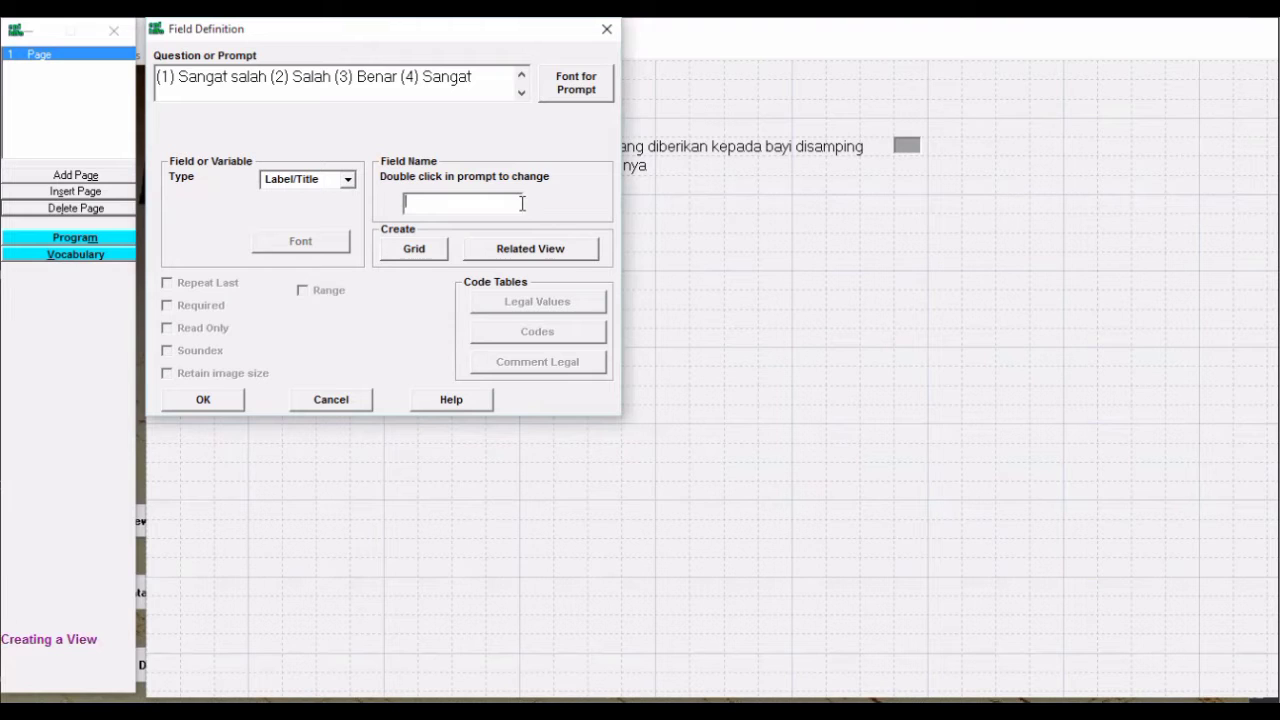
{"action": "type", "text": "Label 30"}
{"action": "left_click", "coordinate": [205, 400]}
Move the answer label under question 1 and keep PENILAIAN PENGETAHUAN as a CommandButton
{"action": "left_click_drag", "start_coordinate": [594, 214], "coordinate": [348, 210]}
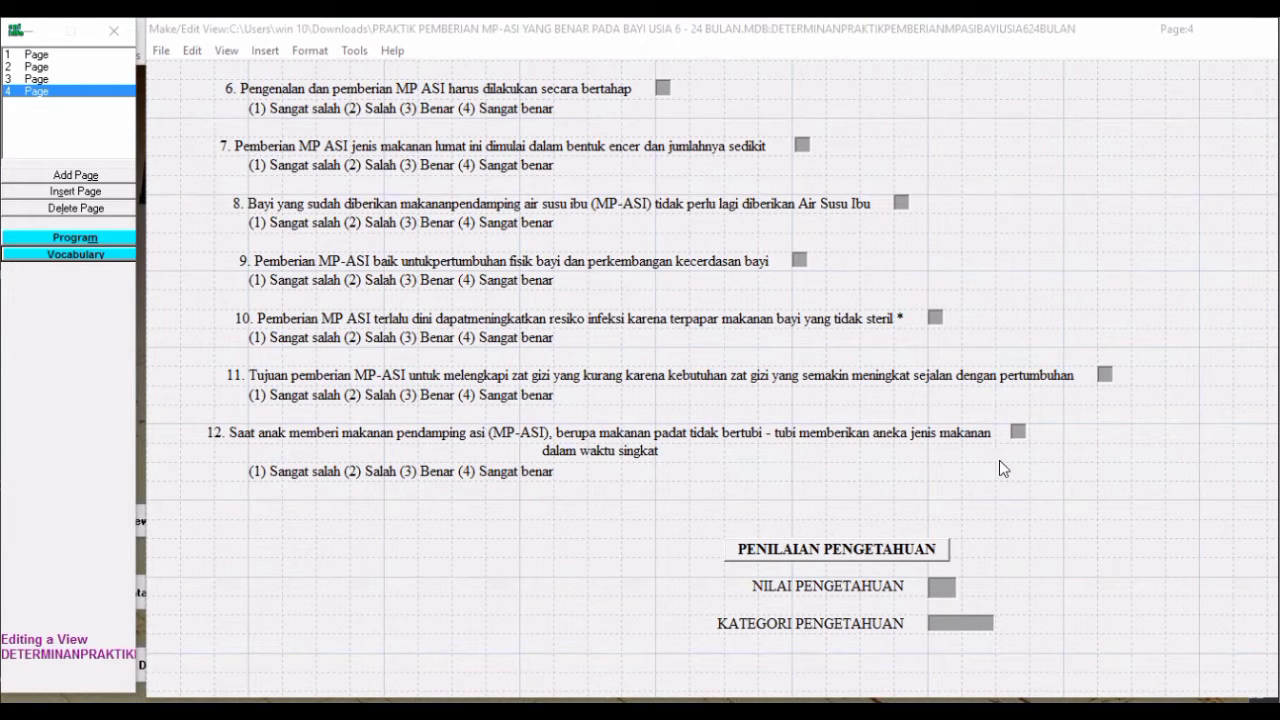
{"action": "right_click", "coordinate": [891, 557]}
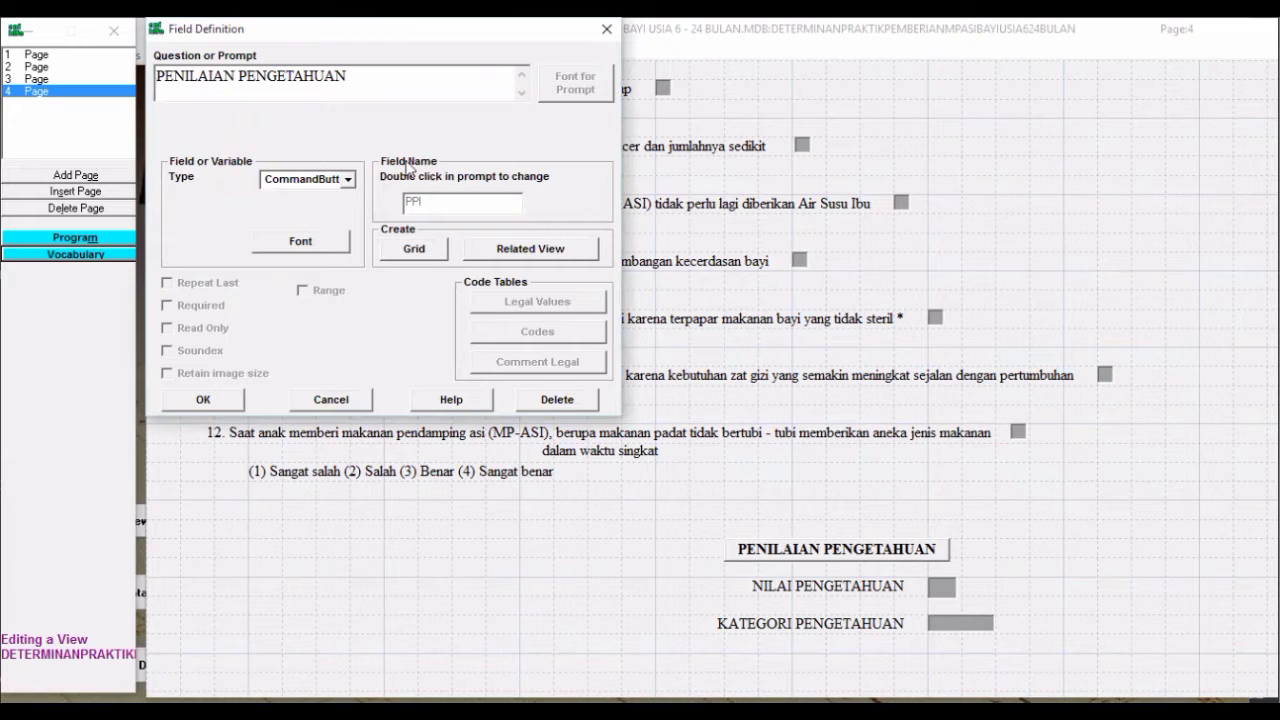
{"action": "left_click", "coordinate": [348, 180]}
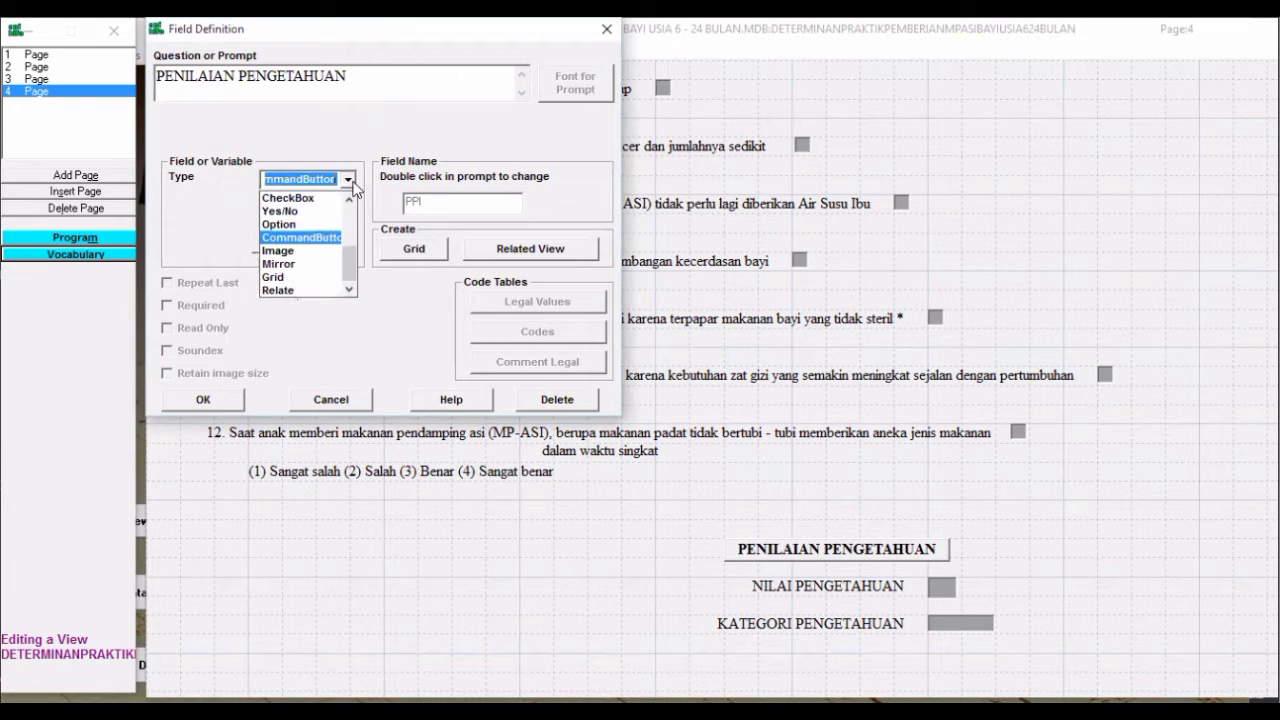
{"action": "left_click", "coordinate": [329, 241]}
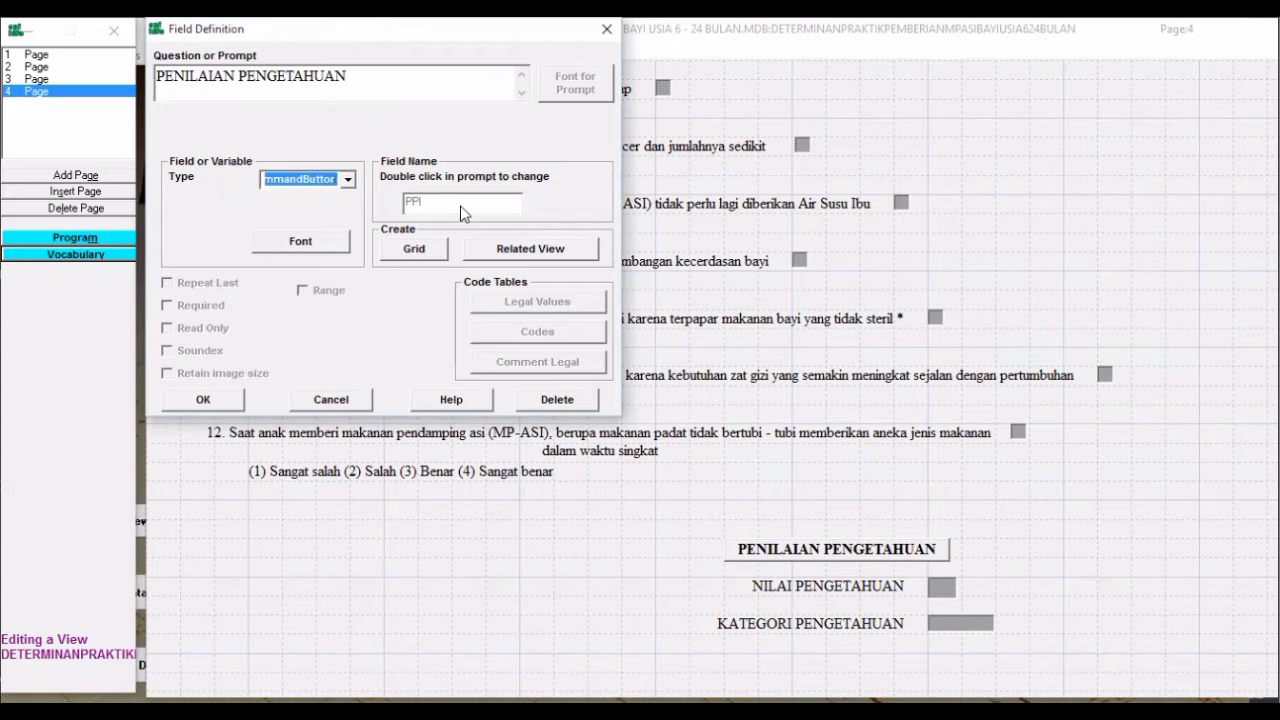
{"action": "left_click", "coordinate": [228, 404]}
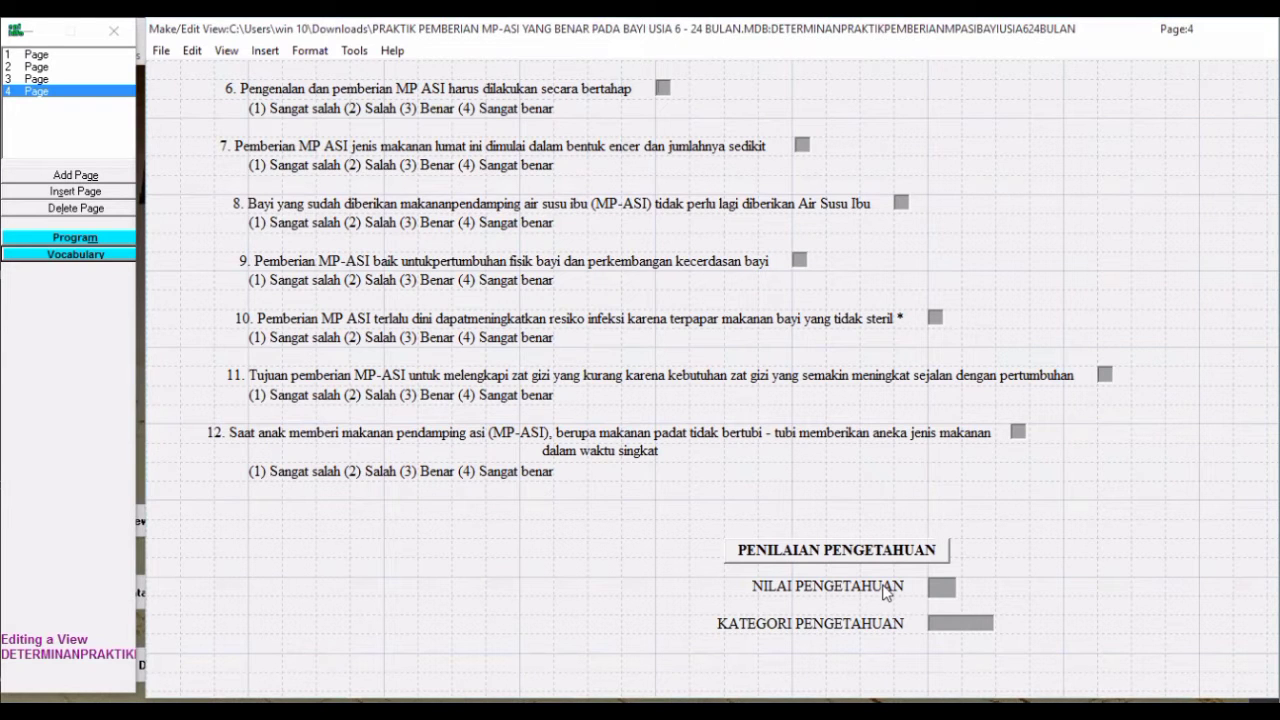
Set NILAI PENGETAHUAN as a Number field with the two-digit ## pattern
{"action": "right_click", "coordinate": [884, 592]}
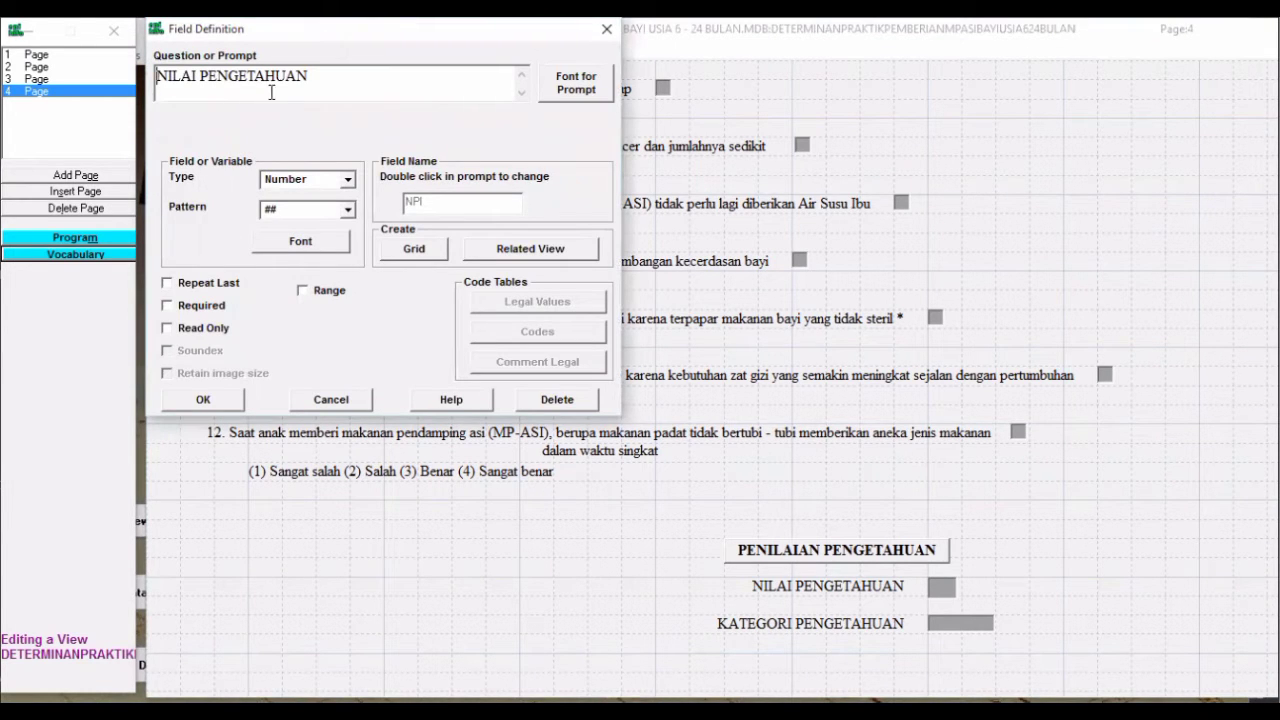
{"action": "left_click", "coordinate": [350, 182]}
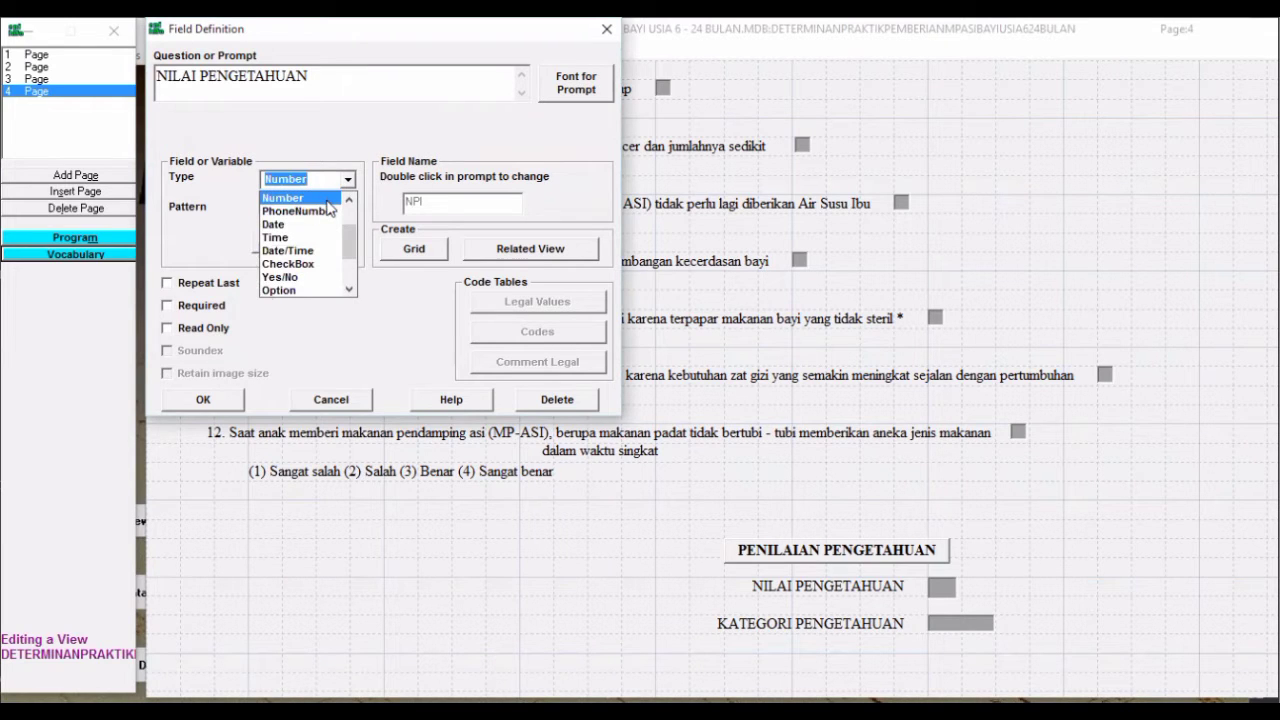
{"action": "left_click", "coordinate": [332, 199]}
{"action": "left_click", "coordinate": [349, 210]}
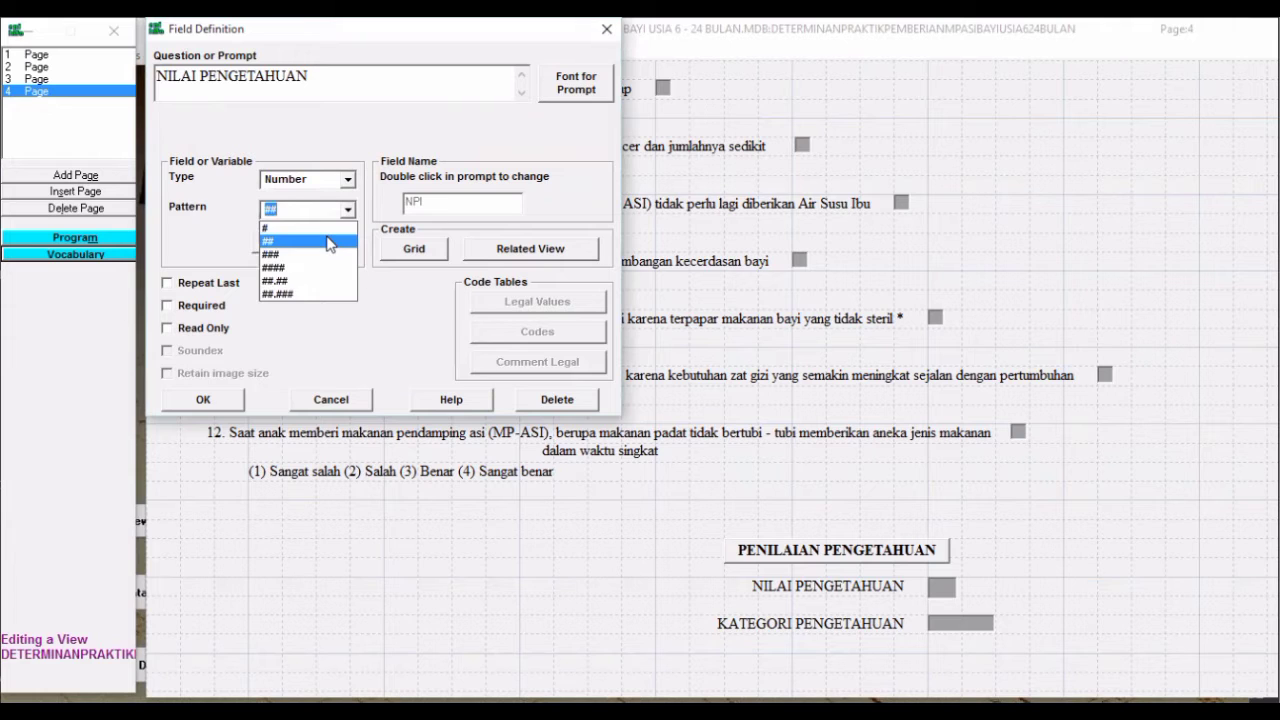
{"action": "left_click", "coordinate": [330, 242]}
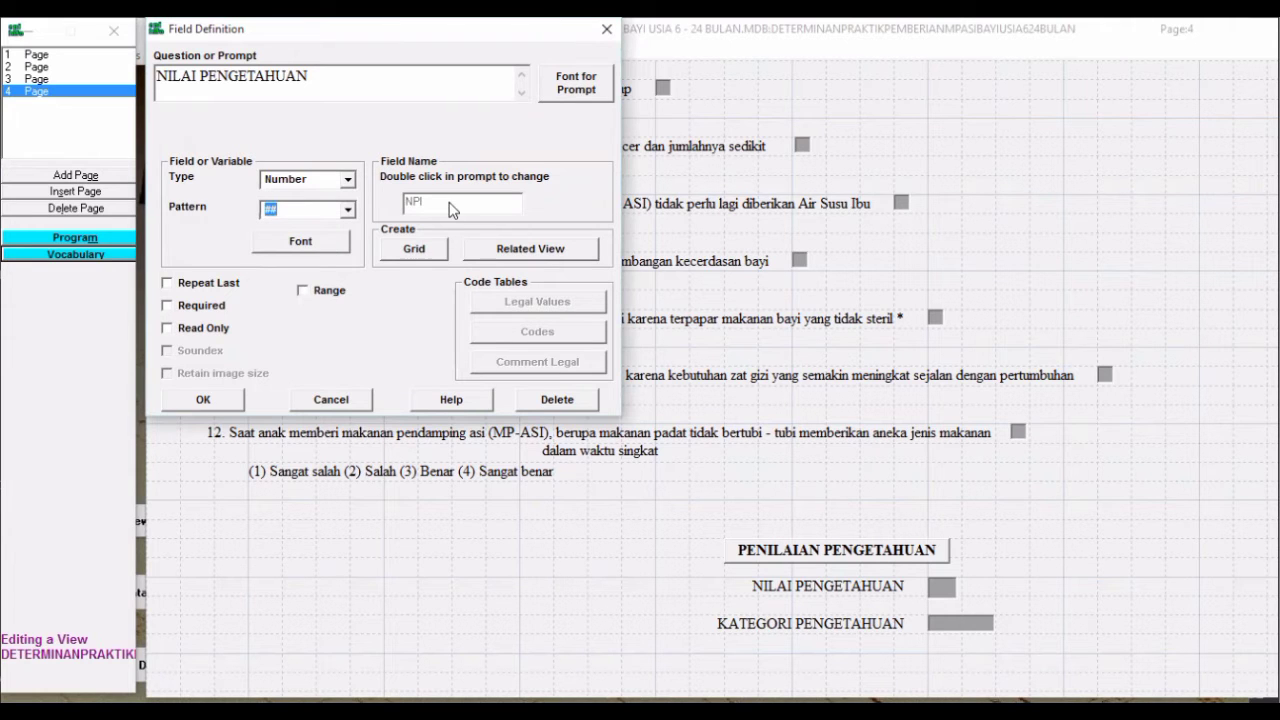
{"action": "left_click", "coordinate": [224, 402]}
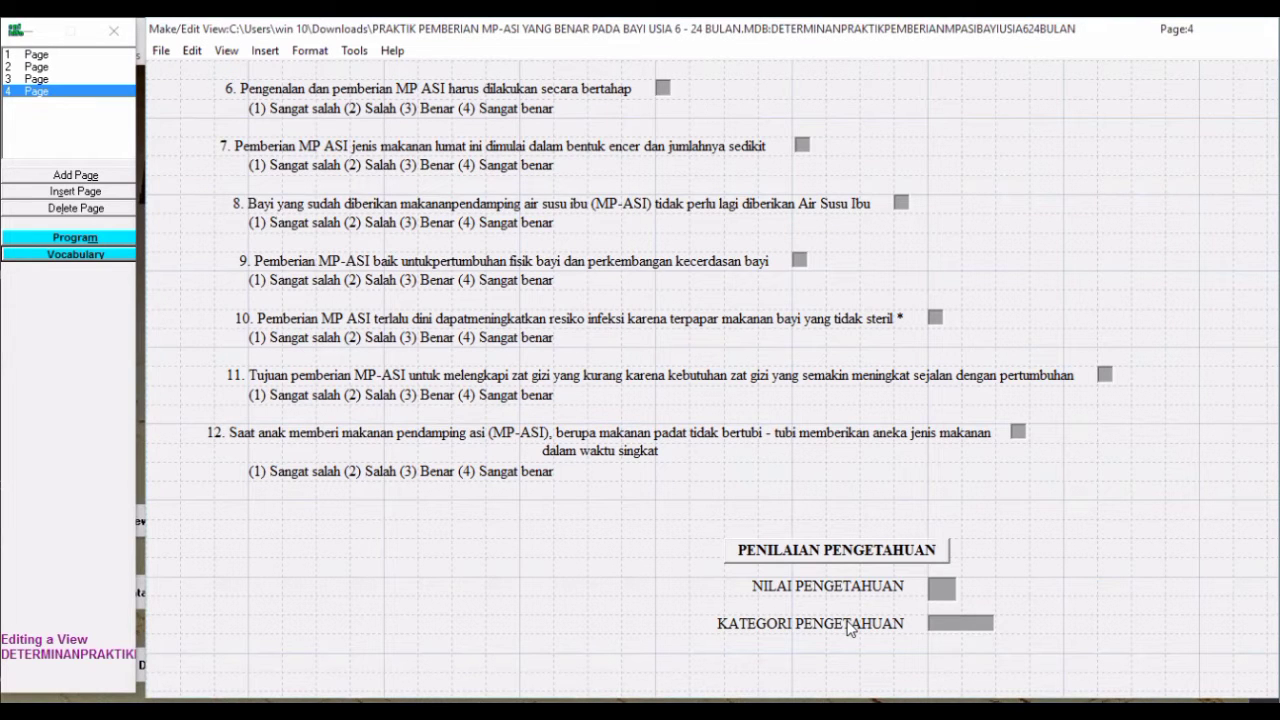
Keep KATEGORI PENGETAHUAN as a Text field of size 10
{"action": "right_click", "coordinate": [849, 627]}
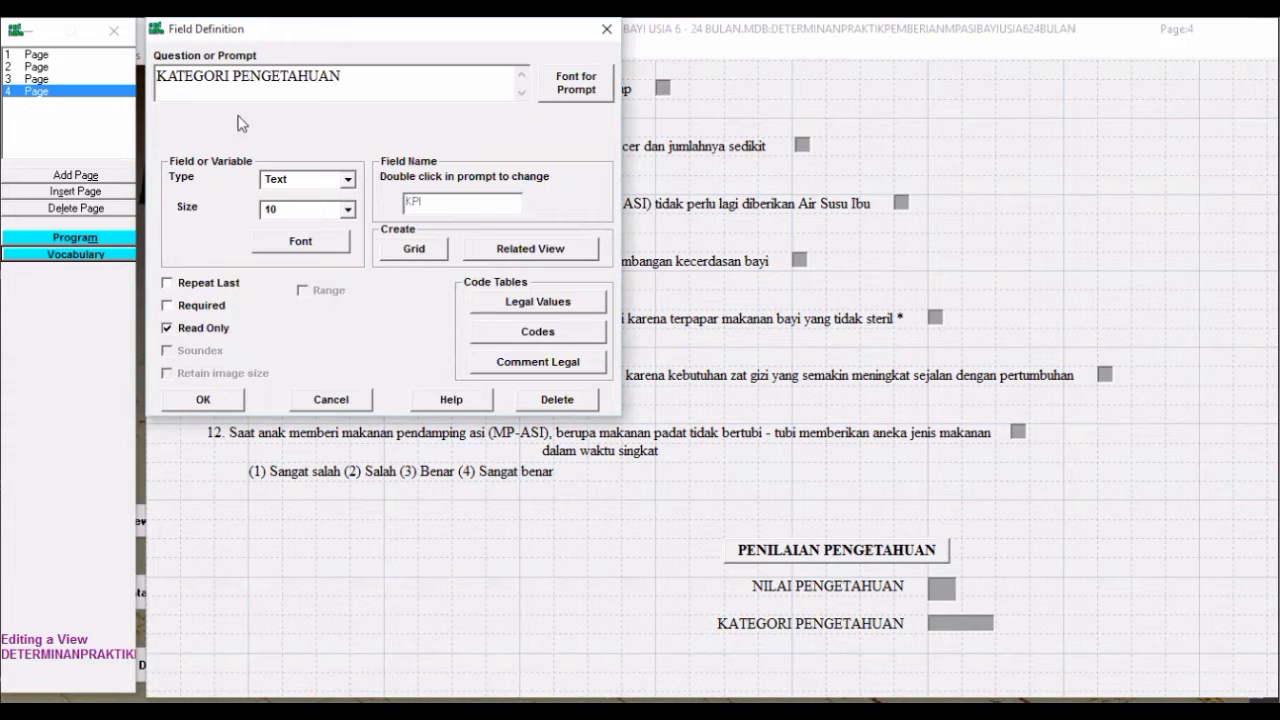
{"action": "left_click", "coordinate": [347, 181]}
{"action": "left_click", "coordinate": [334, 199]}
{"action": "left_click", "coordinate": [348, 209]}
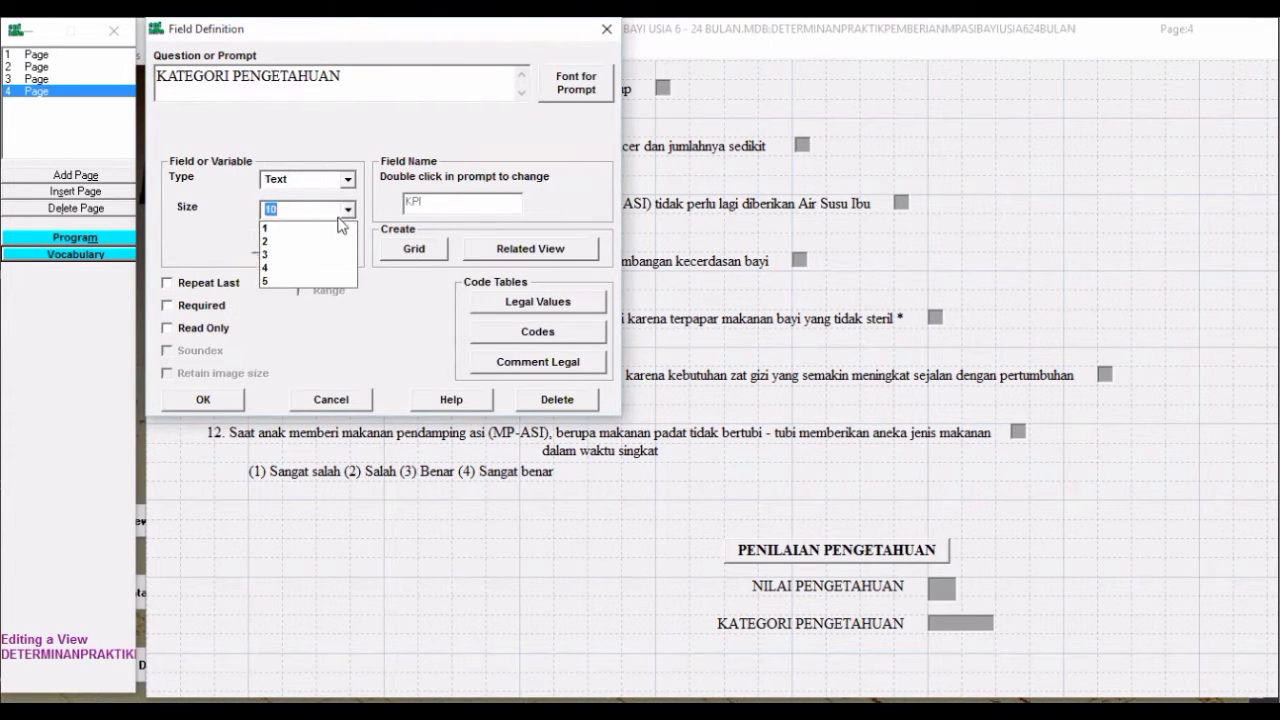
{"action": "left_click", "coordinate": [349, 212]}
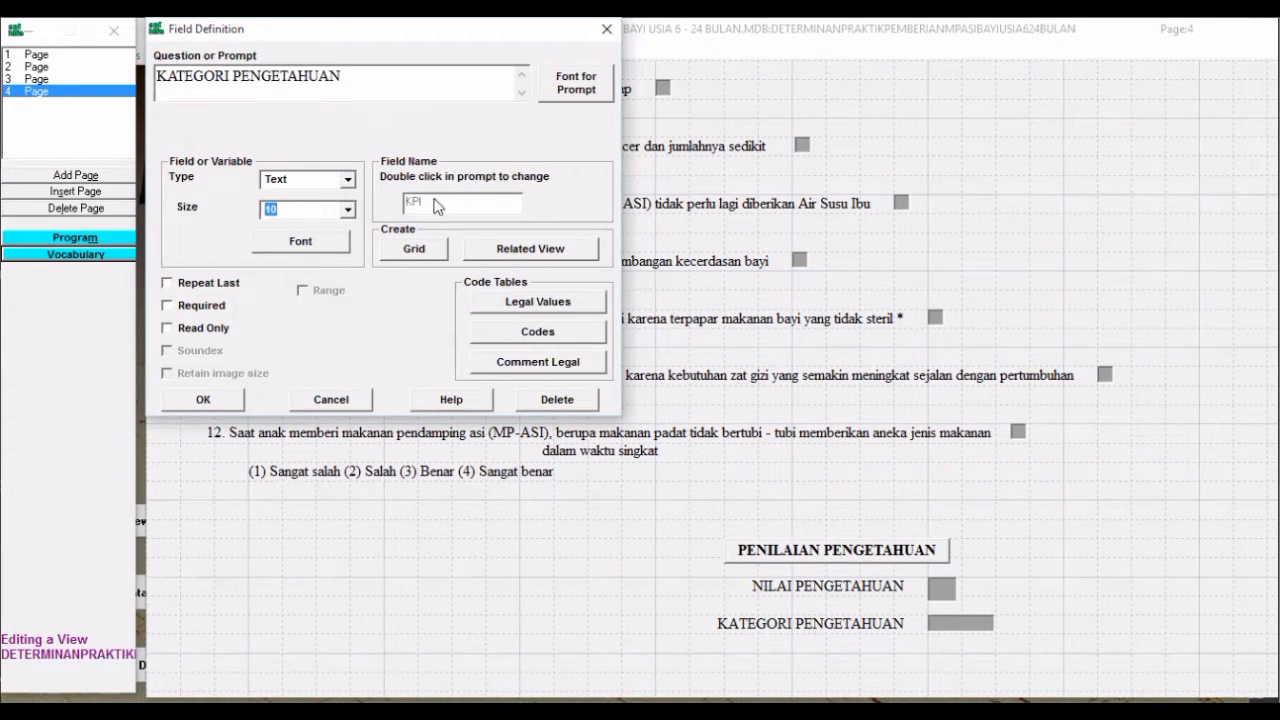
{"action": "left_click", "coordinate": [222, 403]}
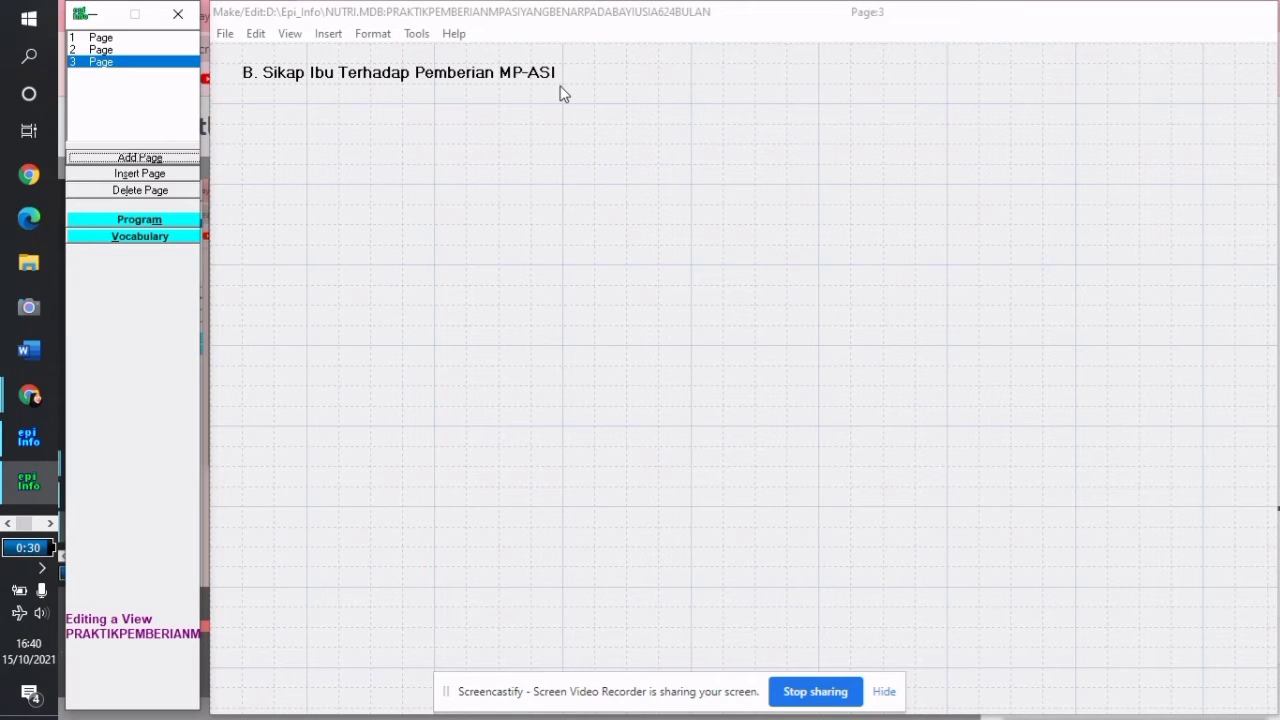
Confirm the bold 12-point heading 'B. Sikap Ibu Terhadap Pemberian MP-ASI' at page 3's top
{"action": "right_click", "coordinate": [472, 82]}
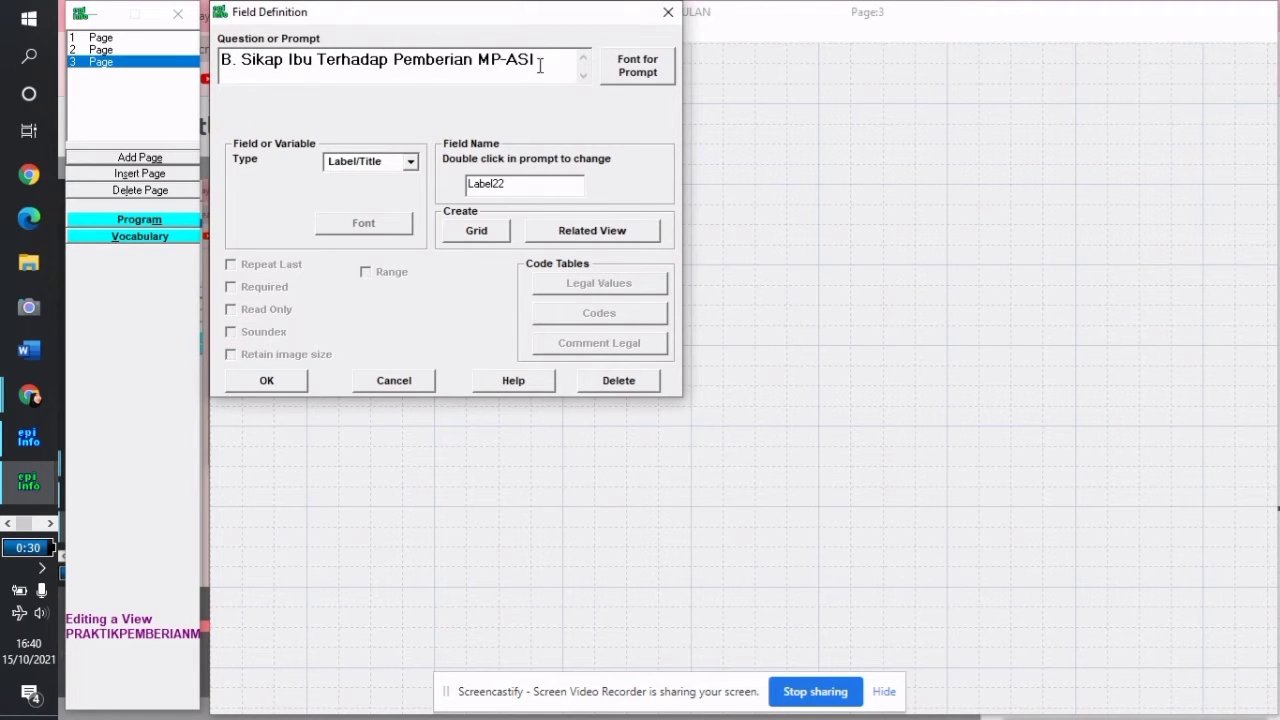
{"action": "key", "text": "Return"}
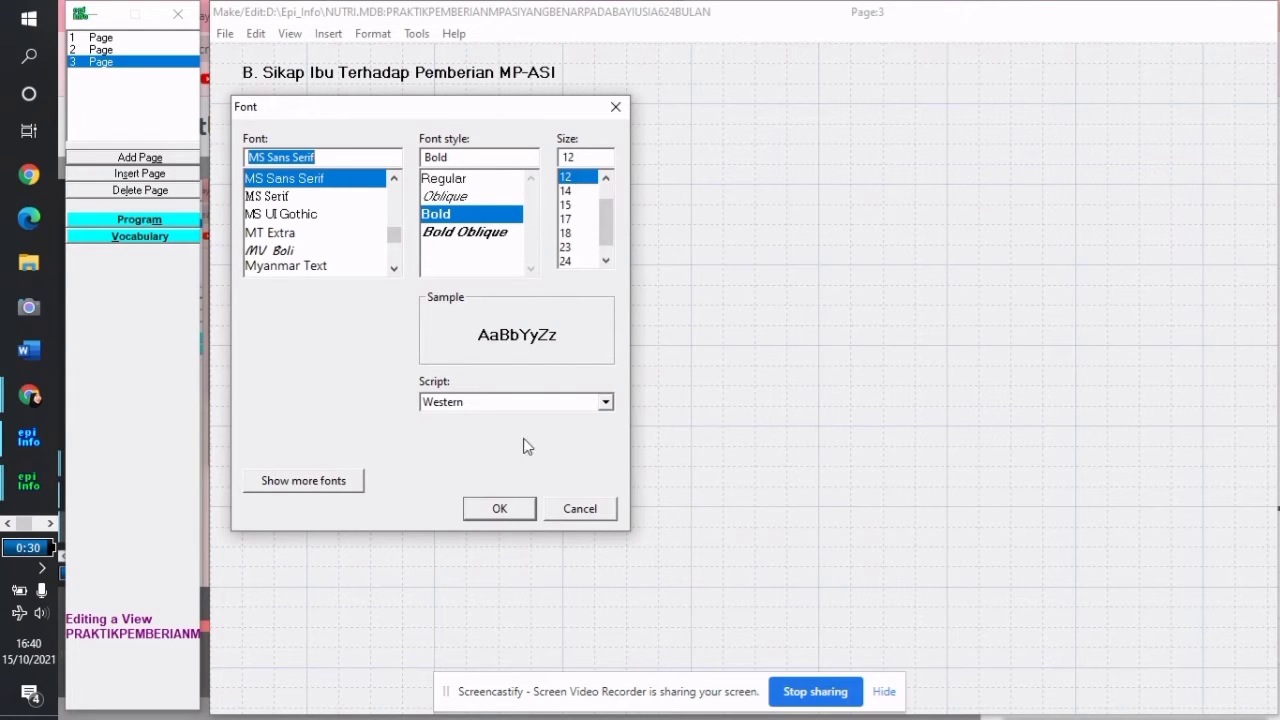
{"action": "left_click", "coordinate": [499, 508]}
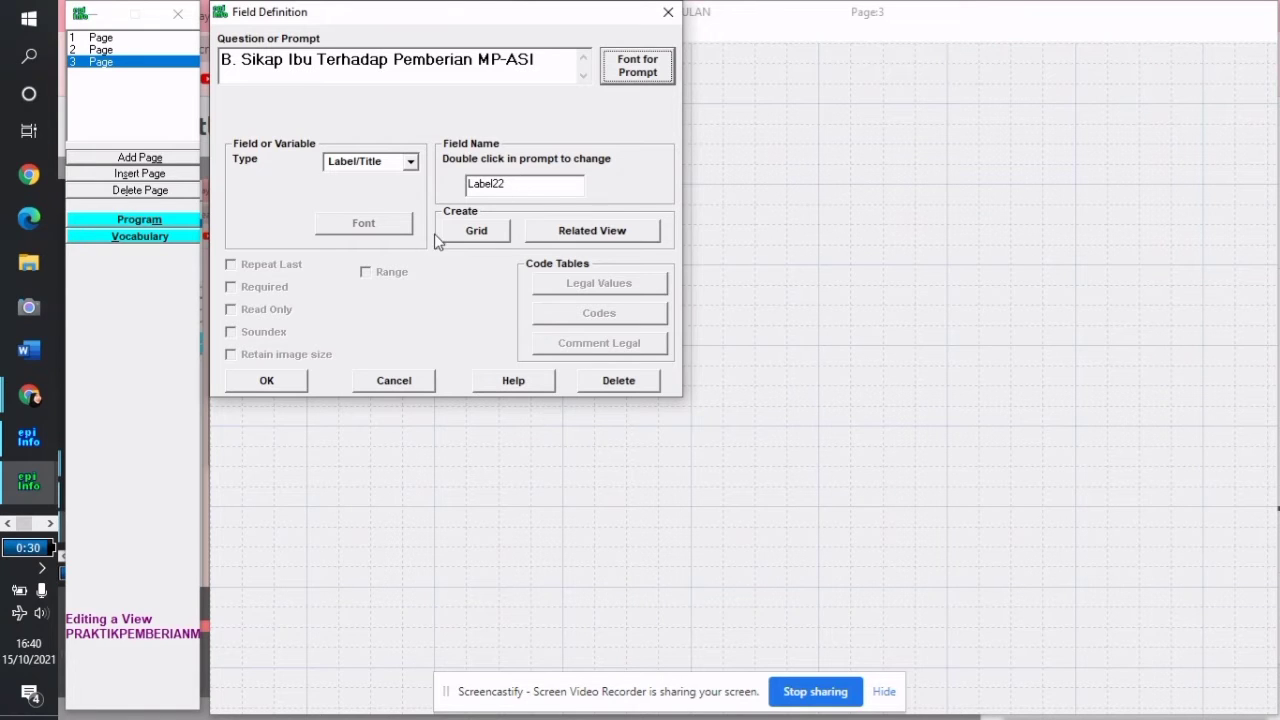
{"action": "left_click", "coordinate": [270, 380]}
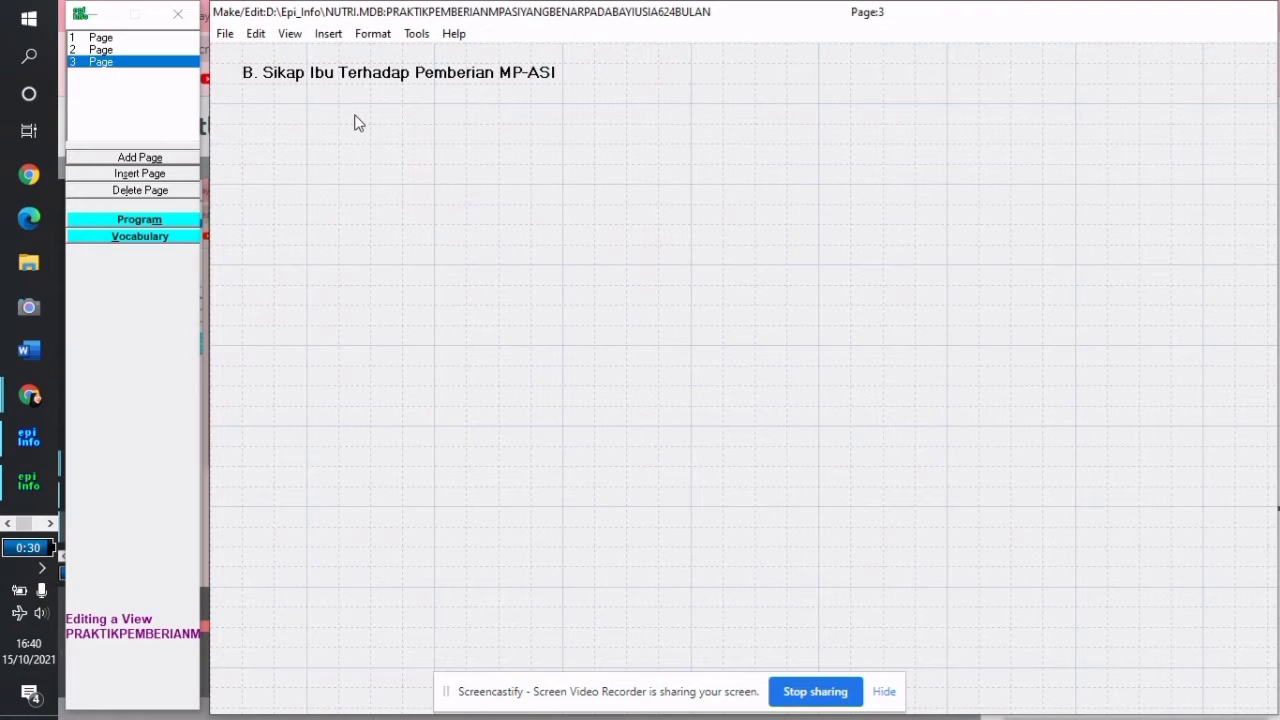
{"action": "left_click", "coordinate": [358, 122]}
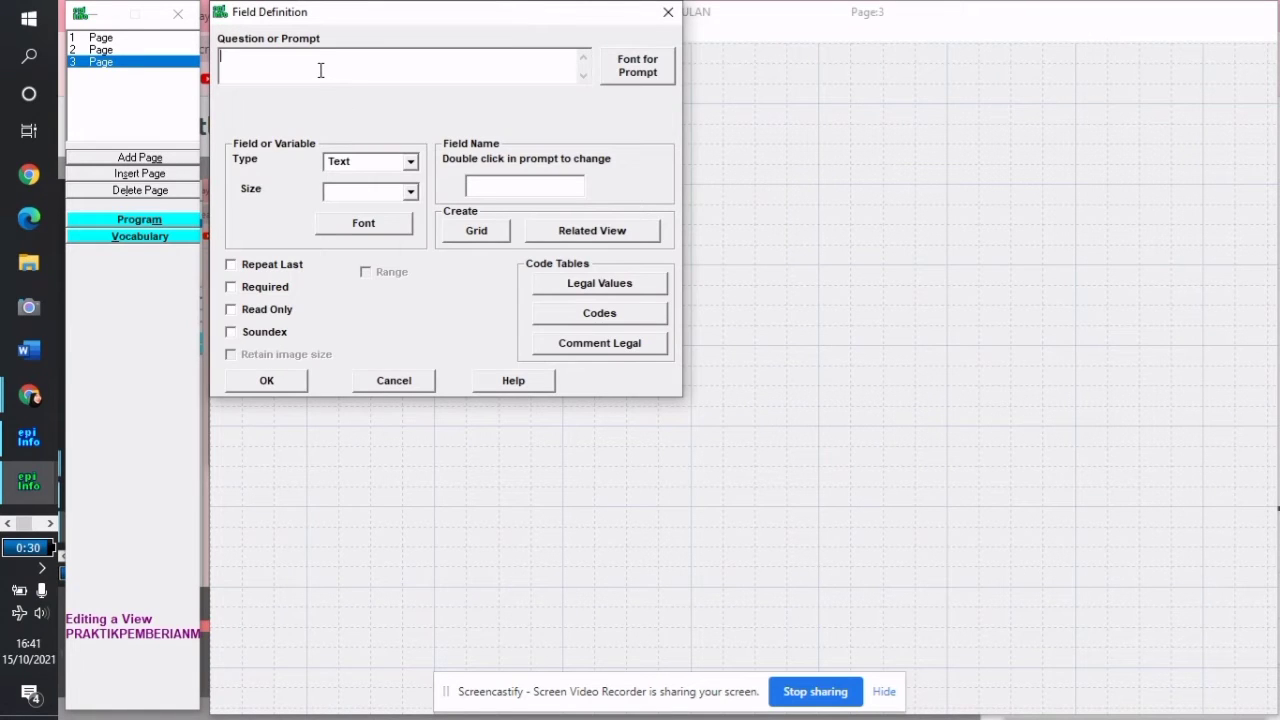
Enter question 1's prompt on agreeing to MP-ASI at 6 months, in 12-point font
{"action": "type", "text": "1"}
{"action": "type", "text": ". Apakah"}
{"action": "type", "text": " ibu setuj"}
{"action": "type", "text": "uju"}
{"action": "type", "text": " jika "}
{"action": "type", "text": "bayi diber"}
{"action": "type", "text": "ikan M"}
{"action": "type", "text": "P-ASI "}
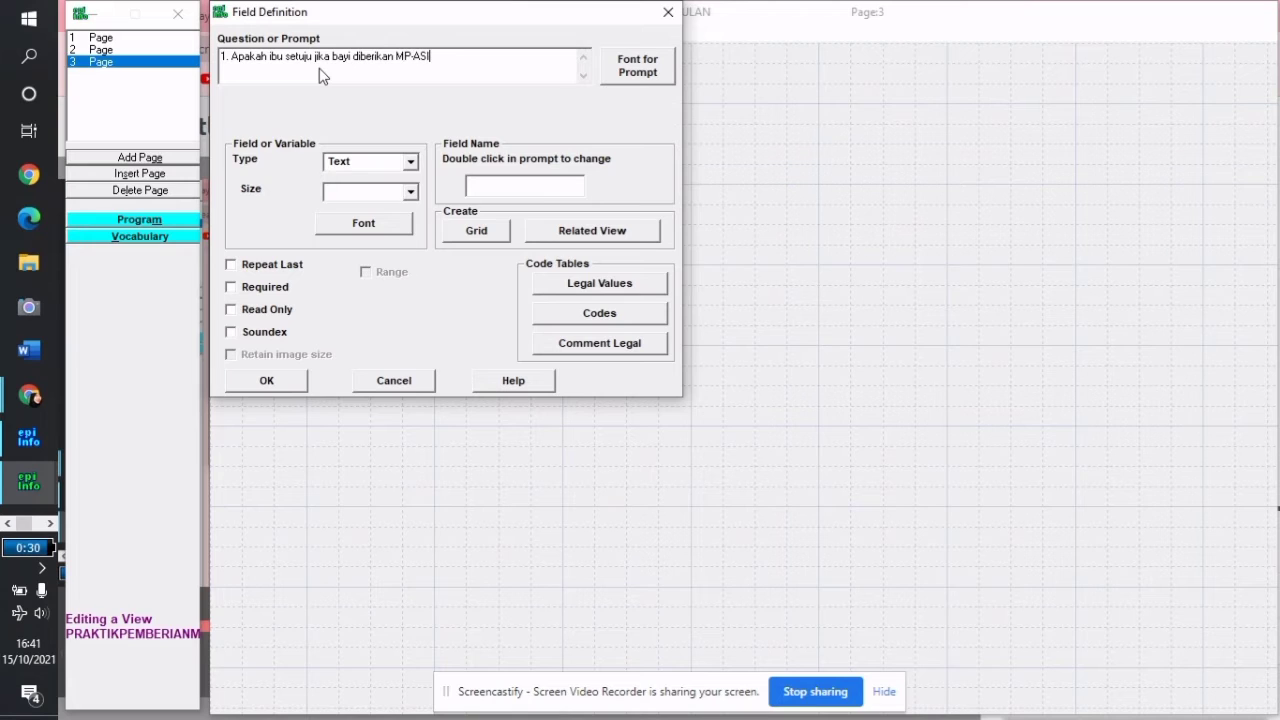
{"action": "type", "text": "menginjak usia 6 bulan?"}
{"action": "left_click", "coordinate": [640, 70]}
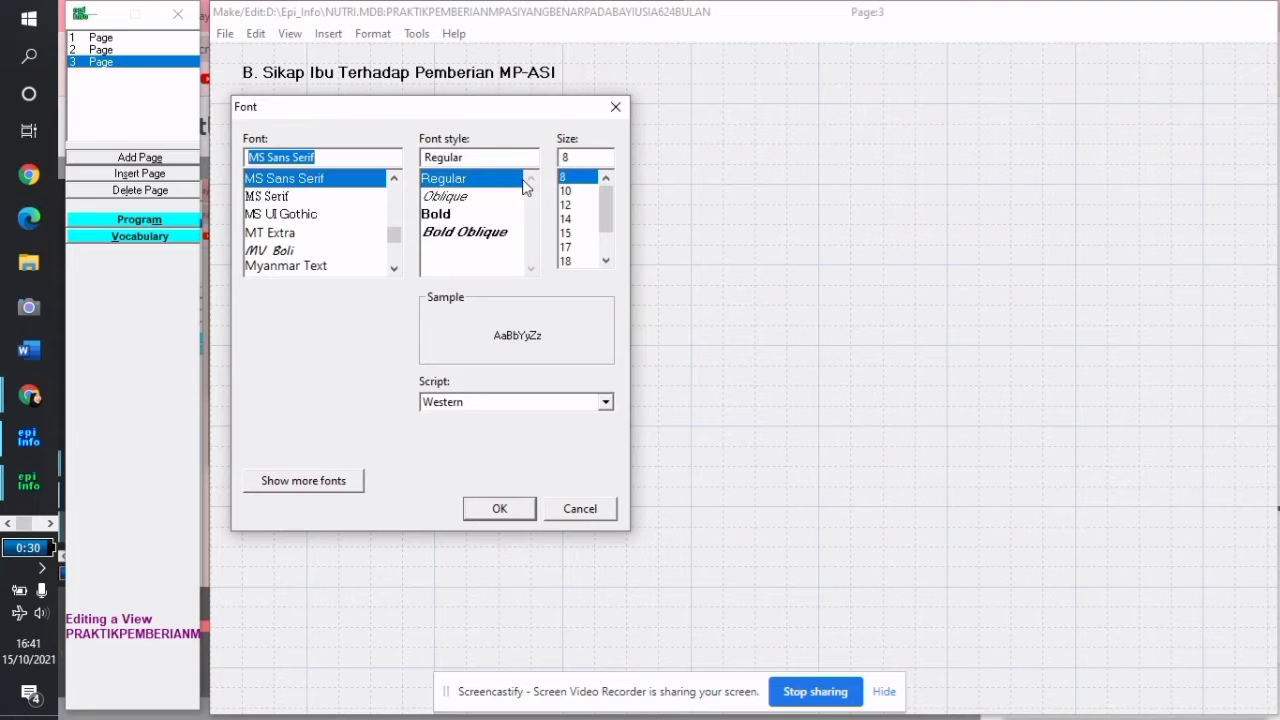
{"action": "left_click", "coordinate": [585, 205]}
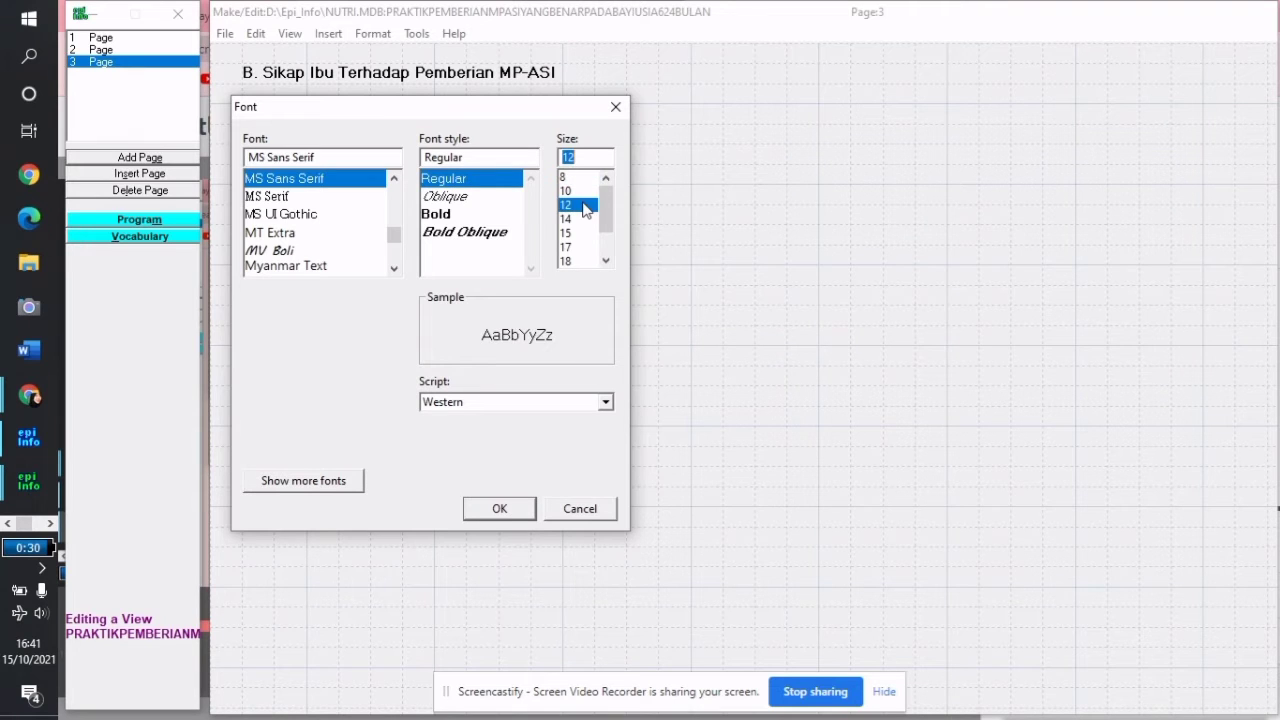
{"action": "left_click", "coordinate": [514, 506]}
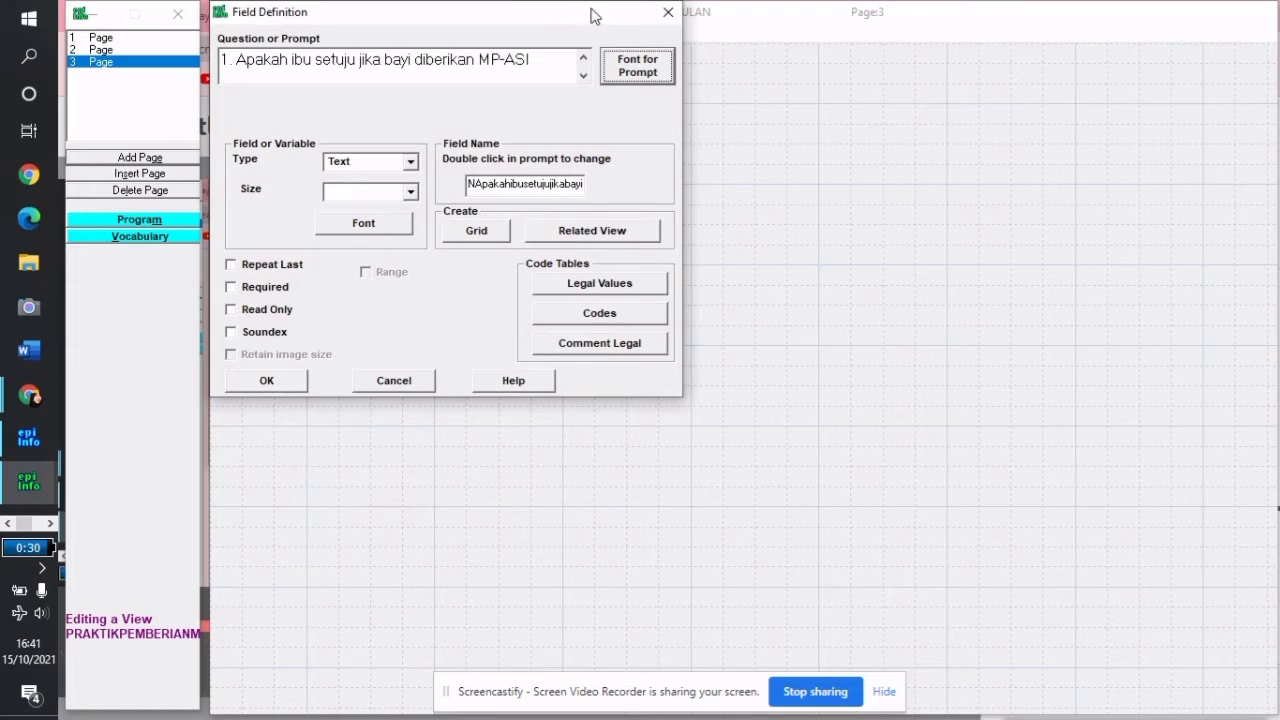
Make question 1 a Number field named S1
{"action": "left_click", "coordinate": [410, 163]}
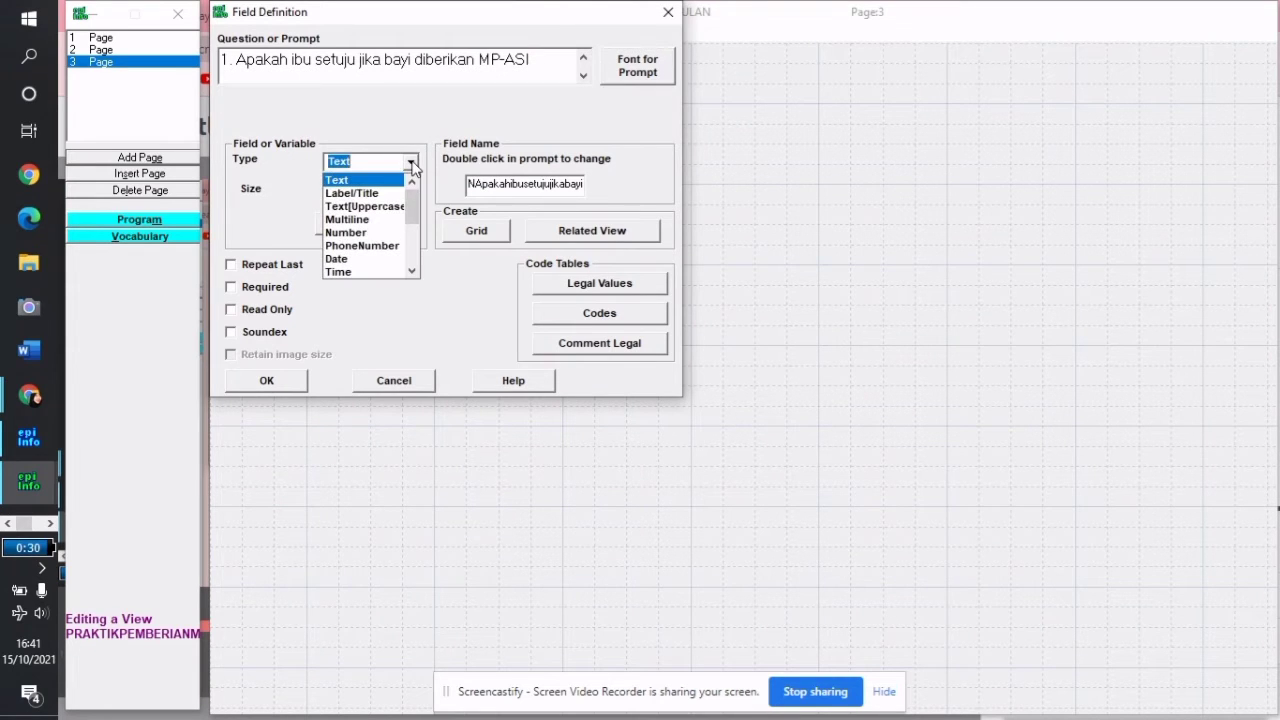
{"action": "left_click", "coordinate": [376, 232]}
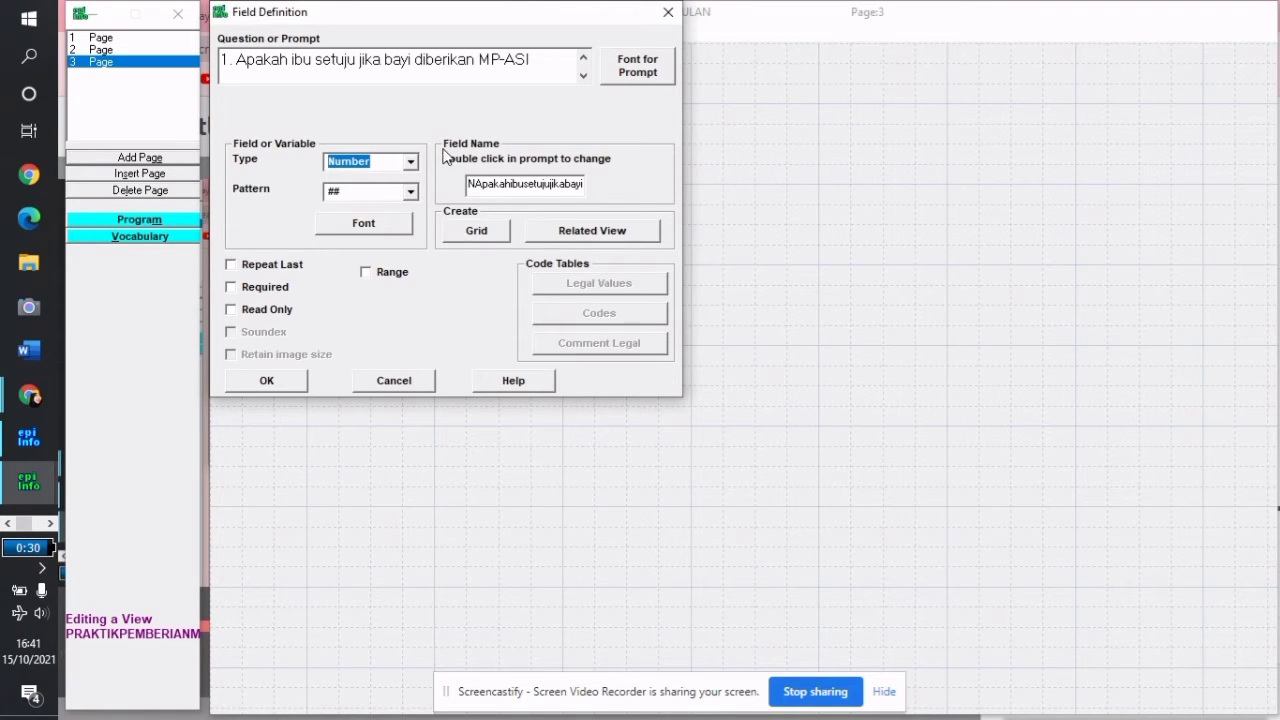
{"action": "left_click_drag", "start_coordinate": [472, 184], "coordinate": [602, 190]}
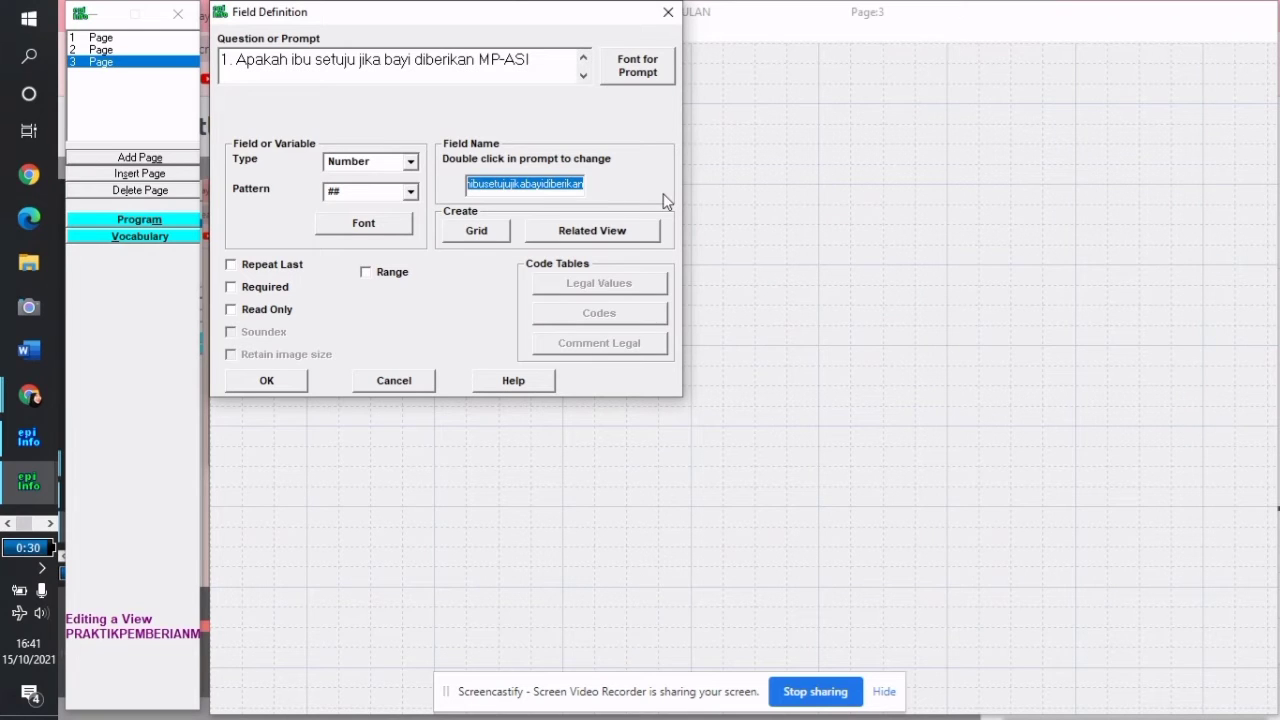
{"action": "type", "text": "NS"}
{"action": "key", "text": "BackSpace"}
{"action": "key", "text": "BackSpace"}
{"action": "type", "text": "S1"}
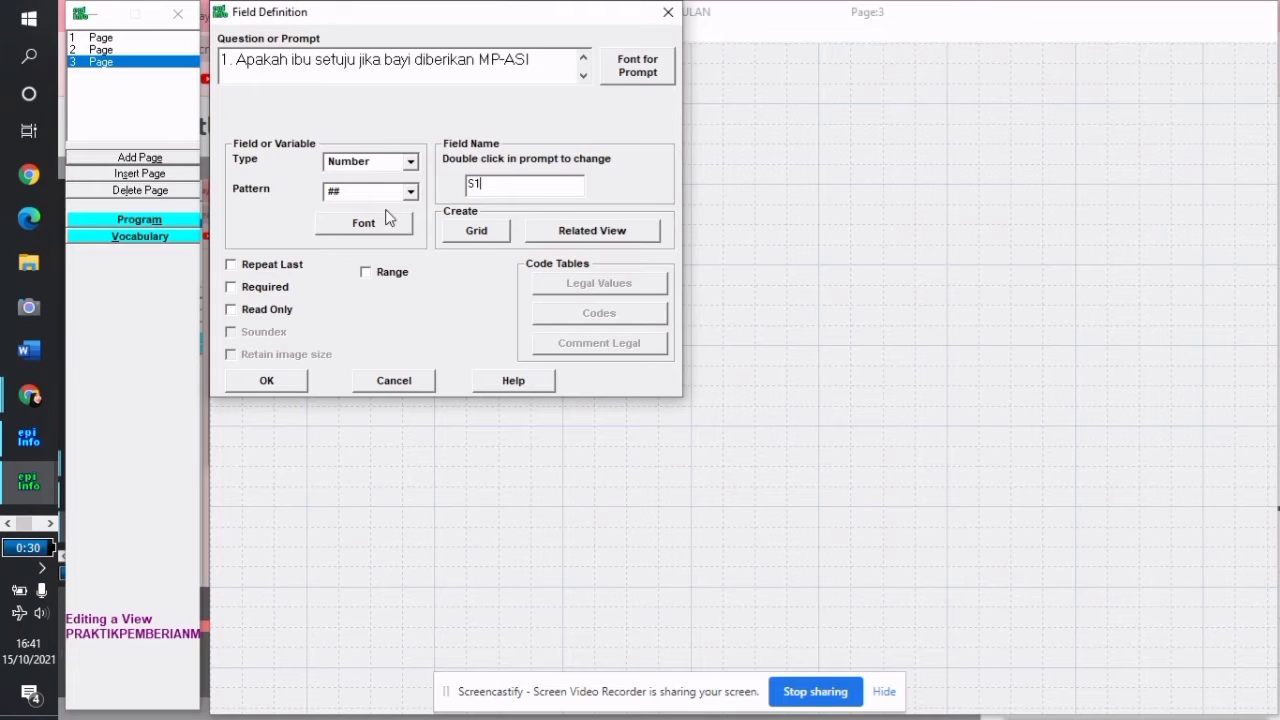
Give S1 a 1–3 range and the one-digit # pattern, then place it under the heading
{"action": "left_click", "coordinate": [366, 274]}
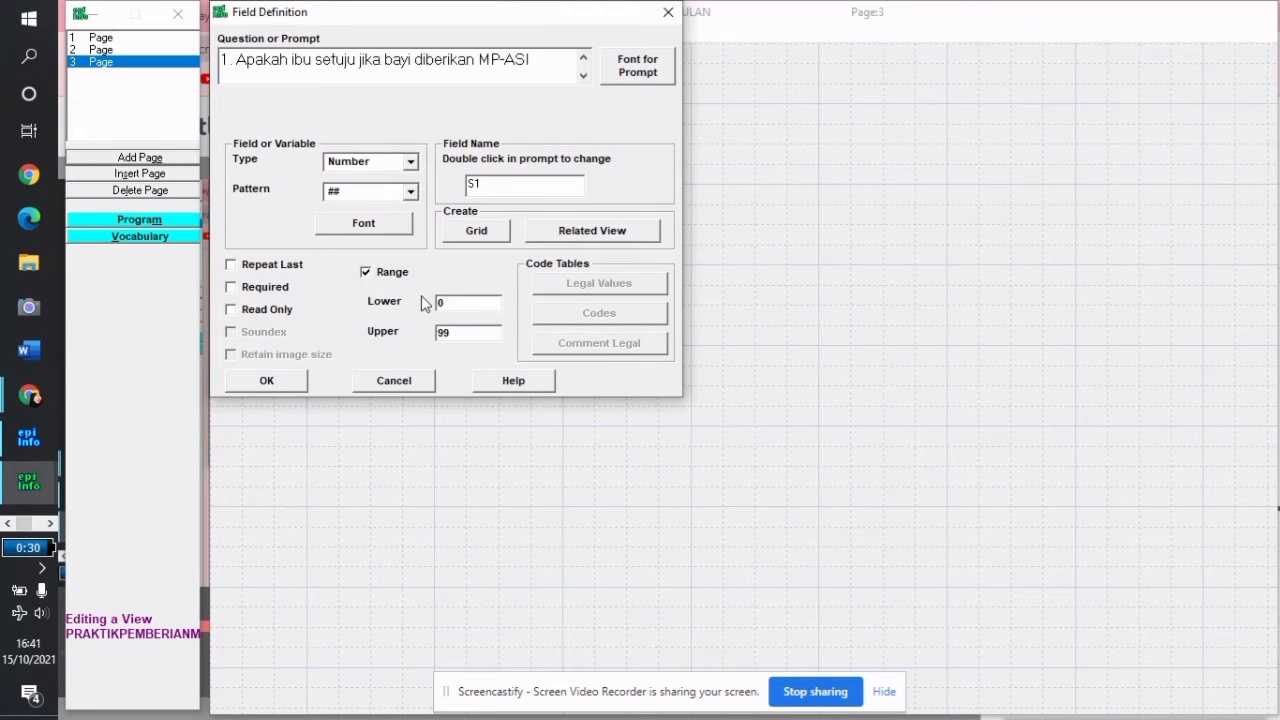
{"action": "left_click", "coordinate": [457, 303]}
{"action": "key", "text": "BackSpace"}
{"action": "left_click", "coordinate": [450, 332]}
{"action": "key", "text": "BackSpace"}
{"action": "key", "text": "BackSpace"}
{"action": "left_click", "coordinate": [406, 192]}
{"action": "left_click", "coordinate": [360, 209]}
{"action": "left_click", "coordinate": [287, 381]}
{"action": "left_click_drag", "start_coordinate": [575, 140], "coordinate": [500, 127]}
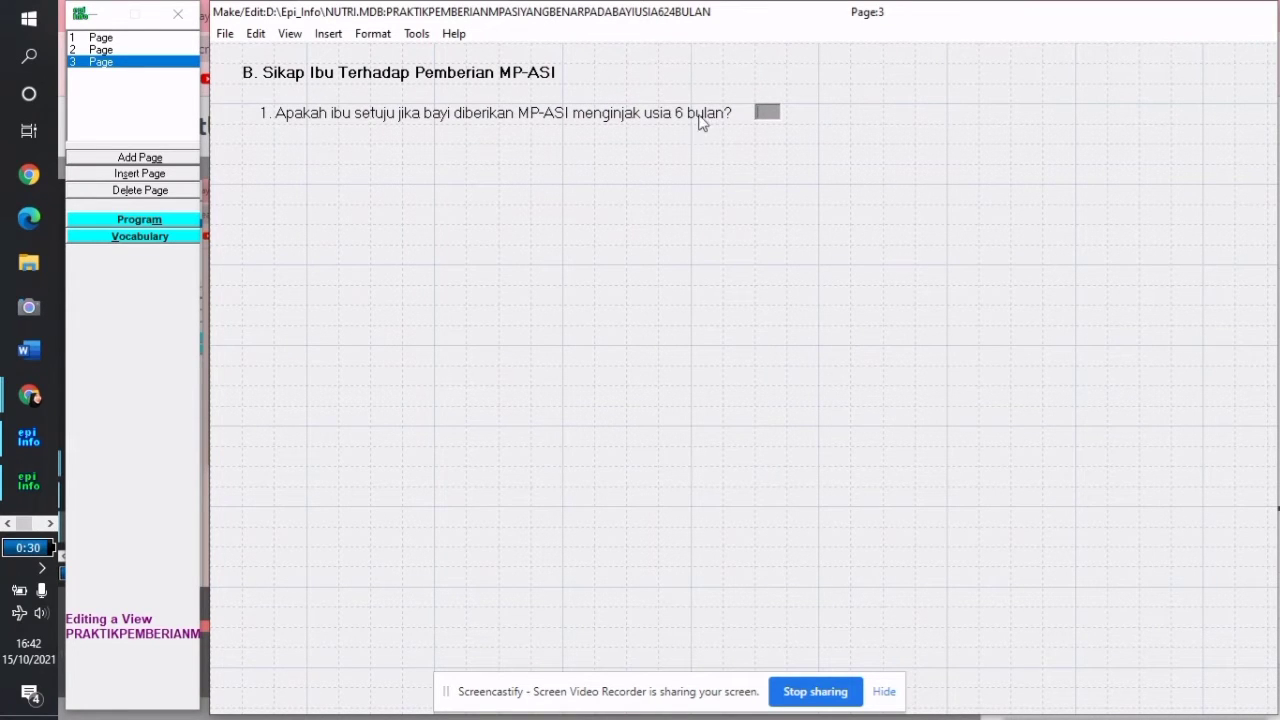
Enter the prompt 'a. Tidak Setuju b. Setuju c. Sangat Setuju' in 12-point font
{"action": "left_click", "coordinate": [340, 173]}
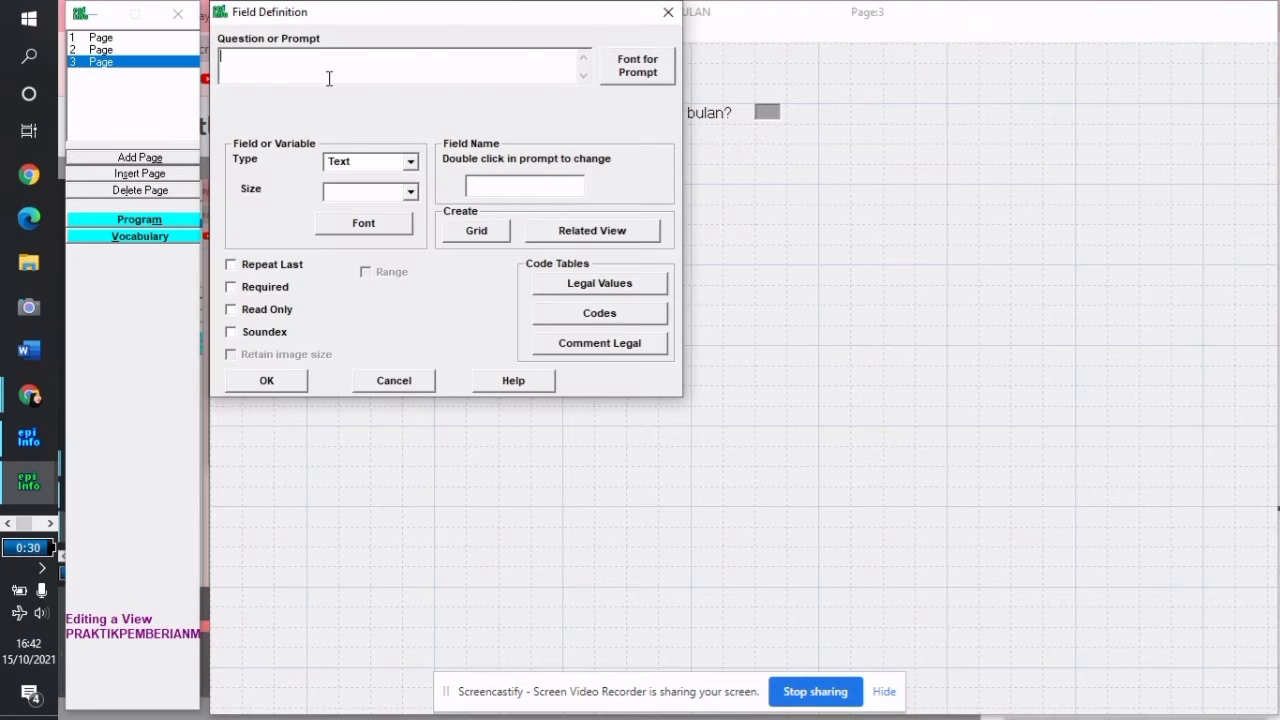
{"action": "type", "text": "a. Tidak Setuju B. Setuju C. S"}
{"action": "key", "text": "BackSpace"}
{"action": "key", "text": "BackSpace"}
{"action": "key", "text": "BackSpace"}
{"action": "key", "text": "BackSpace"}
{"action": "key", "text": "BackSpace"}
{"action": "type", "text": "C. Sangat Setuju"}
{"action": "left_click", "coordinate": [632, 72]}
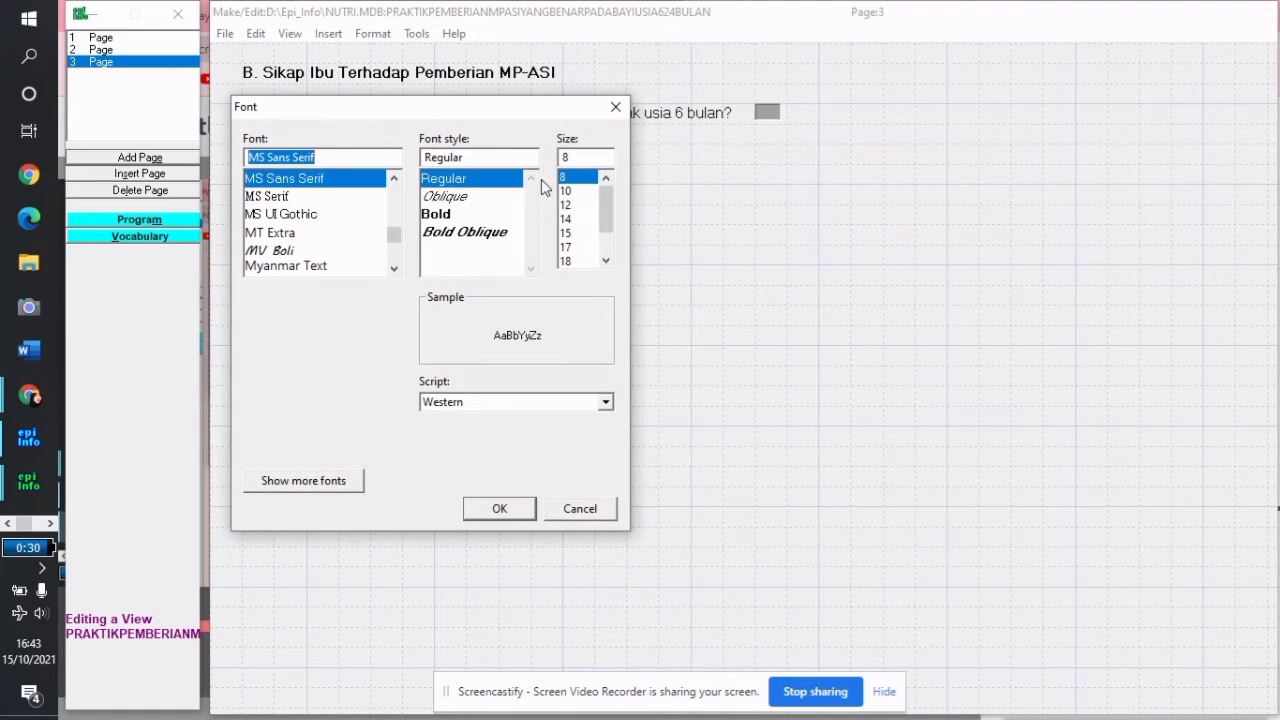
{"action": "left_click", "coordinate": [566, 205]}
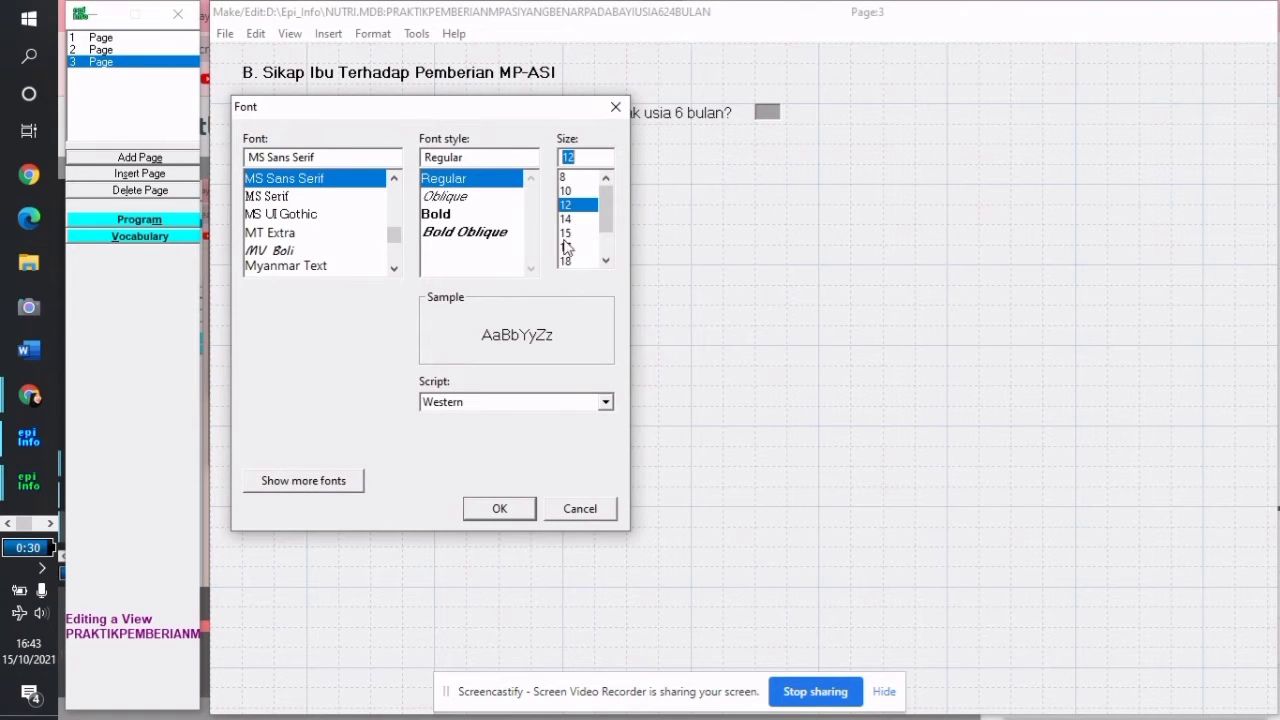
{"action": "left_click", "coordinate": [499, 510]}
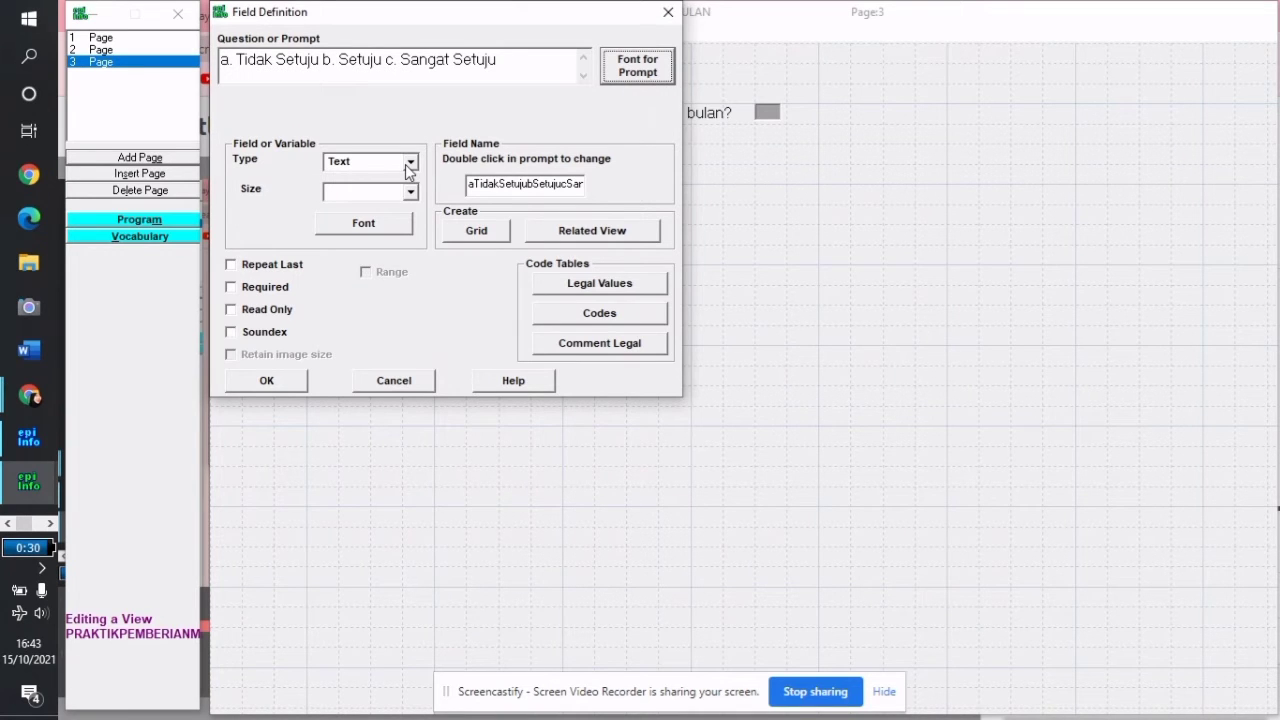
Make it a Label/Title field named Label23 and place it on the page
{"action": "left_click", "coordinate": [409, 163]}
{"action": "left_click", "coordinate": [400, 194]}
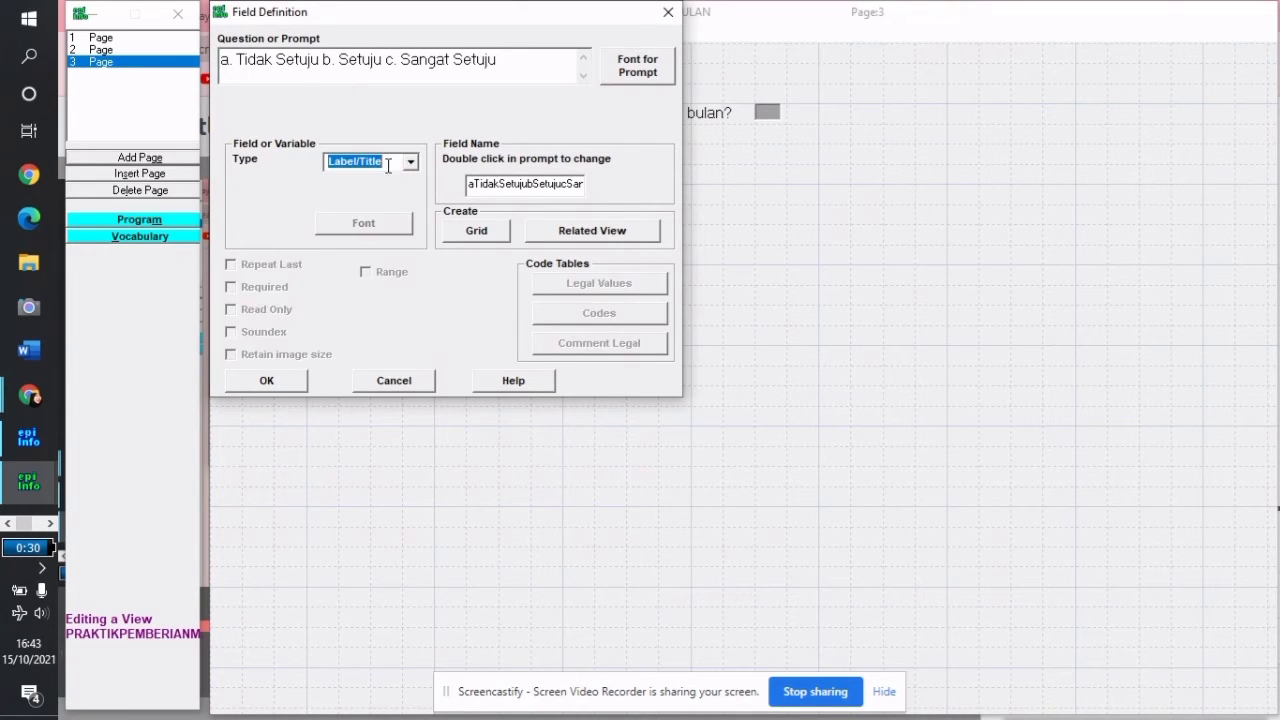
{"action": "left_click_drag", "start_coordinate": [468, 184], "coordinate": [813, 214]}
{"action": "key", "text": "Delete"}
{"action": "type", "text": "Label2"}
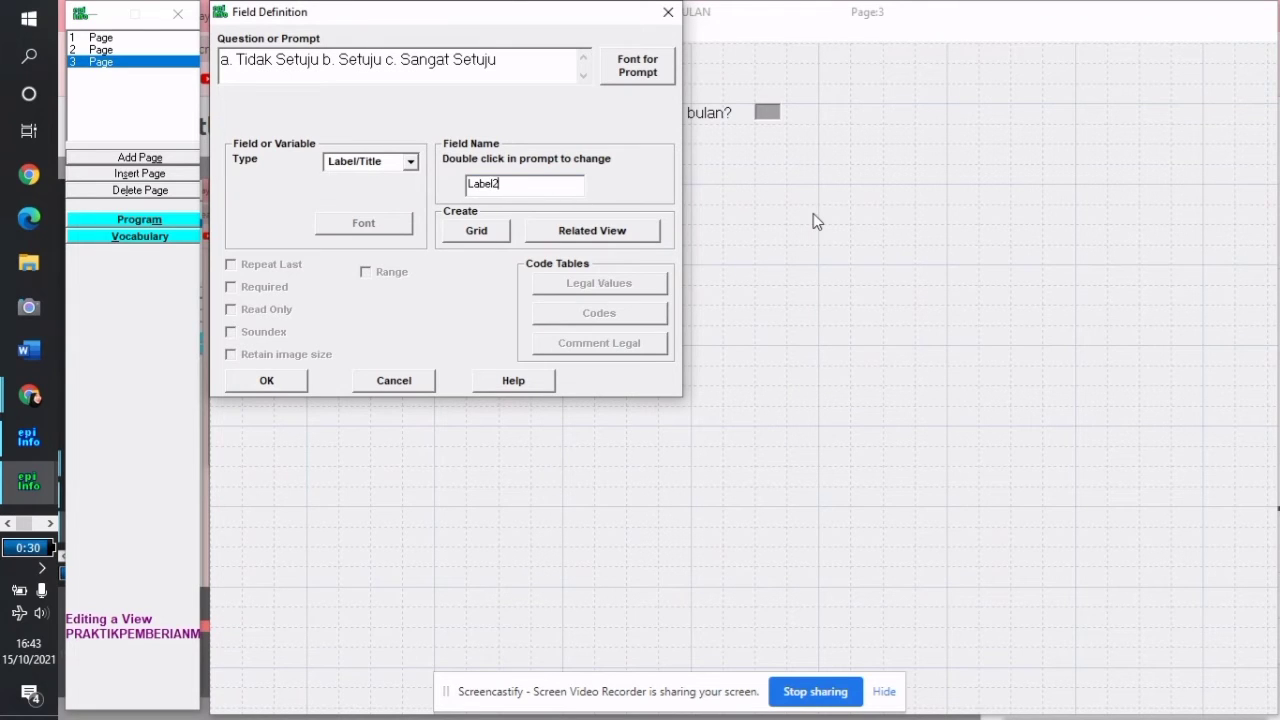
{"action": "type", "text": "3"}
{"action": "left_click", "coordinate": [289, 380]}
Move the choices label under question 1 and begin a new field on the page
{"action": "left_click_drag", "start_coordinate": [455, 175], "coordinate": [444, 145]}
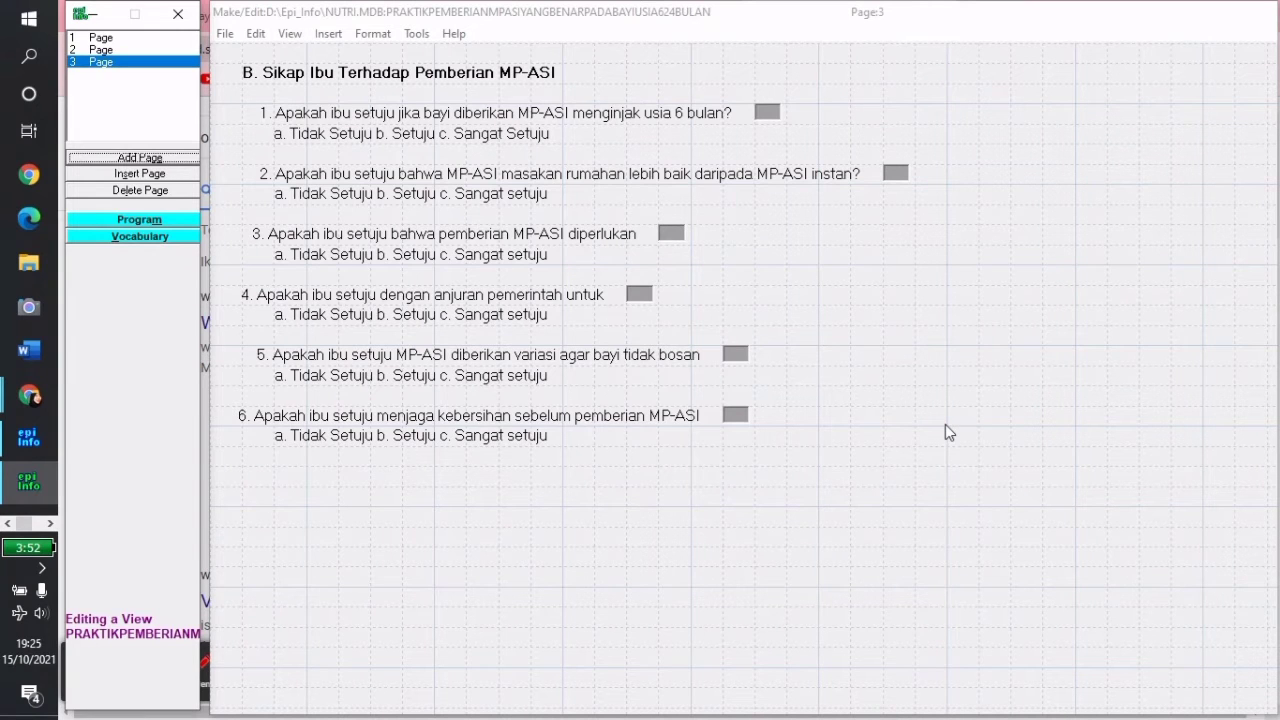
{"action": "right_click", "coordinate": [530, 511]}
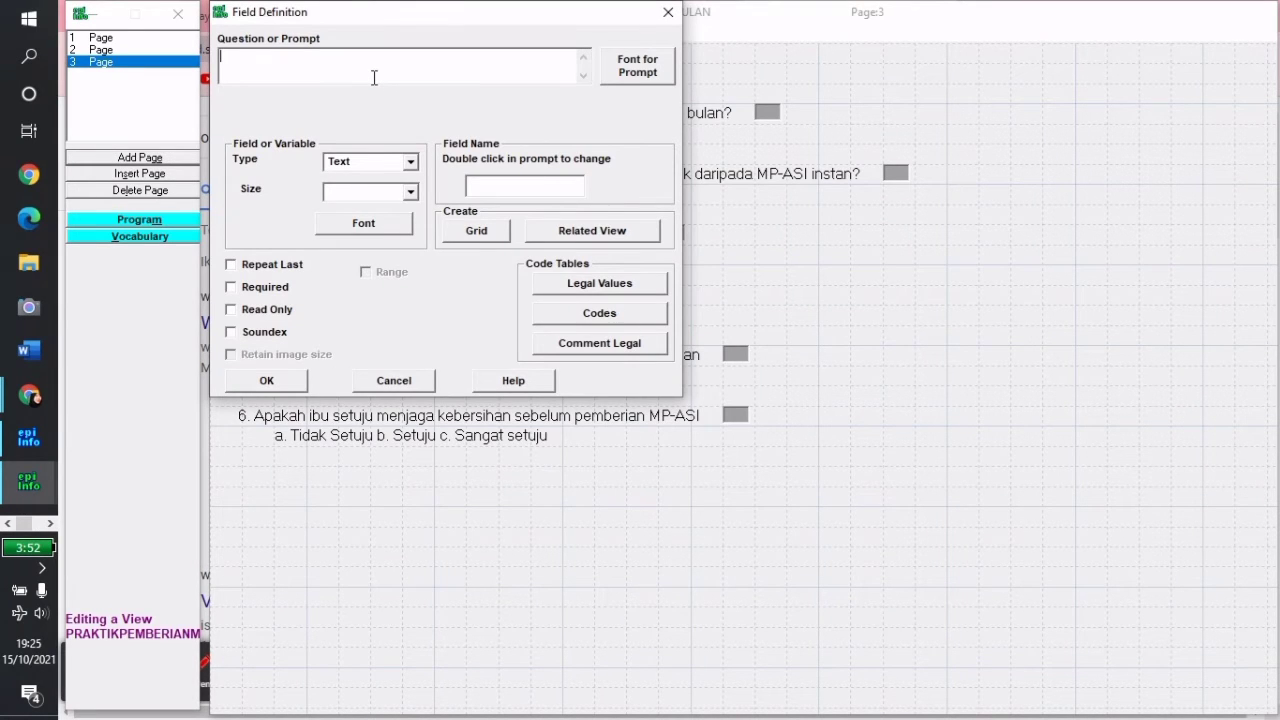
Enter the prompt 'PENILAIAN SIKAP' with a 12-point prompt font
{"action": "type", "text": "p"}
{"action": "key", "text": "BackSpace"}
{"action": "type", "text": "PENILAIAN SIKAP"}
{"action": "left_click", "coordinate": [638, 70]}
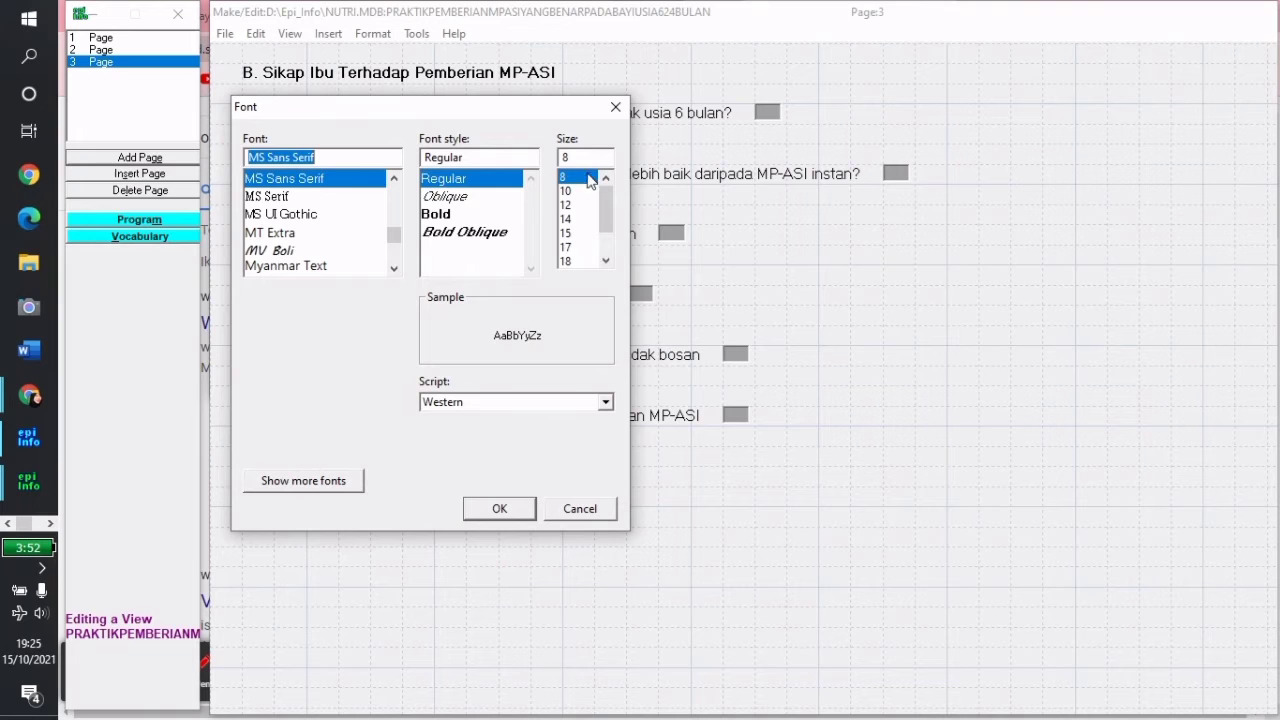
{"action": "left_click", "coordinate": [575, 205]}
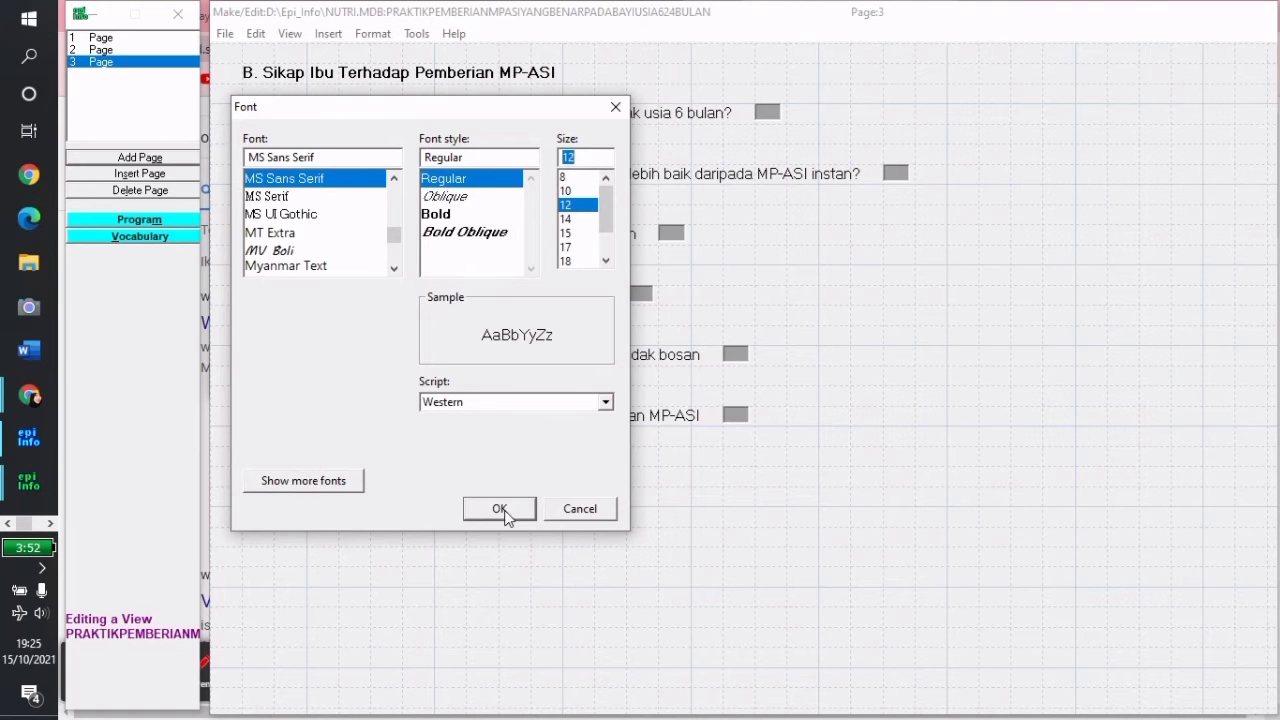
{"action": "left_click", "coordinate": [498, 509]}
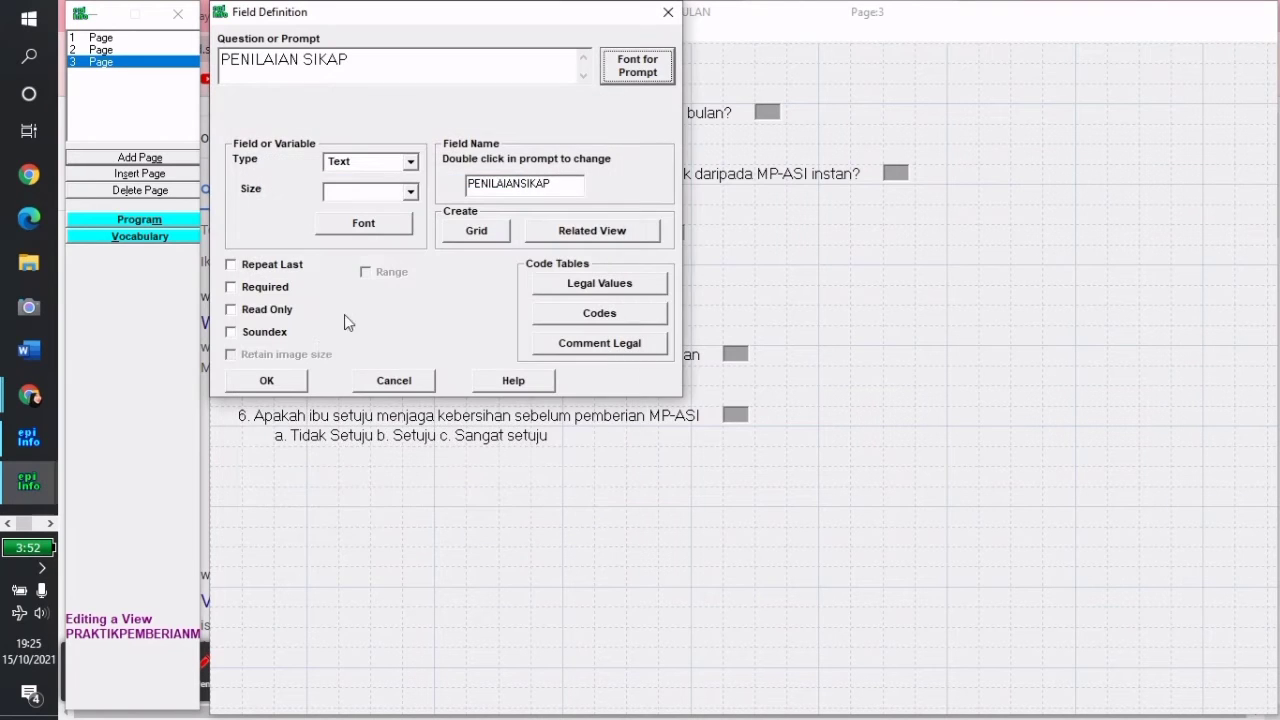
Make it a CommandButton field named PS and save it
{"action": "left_click", "coordinate": [411, 162]}
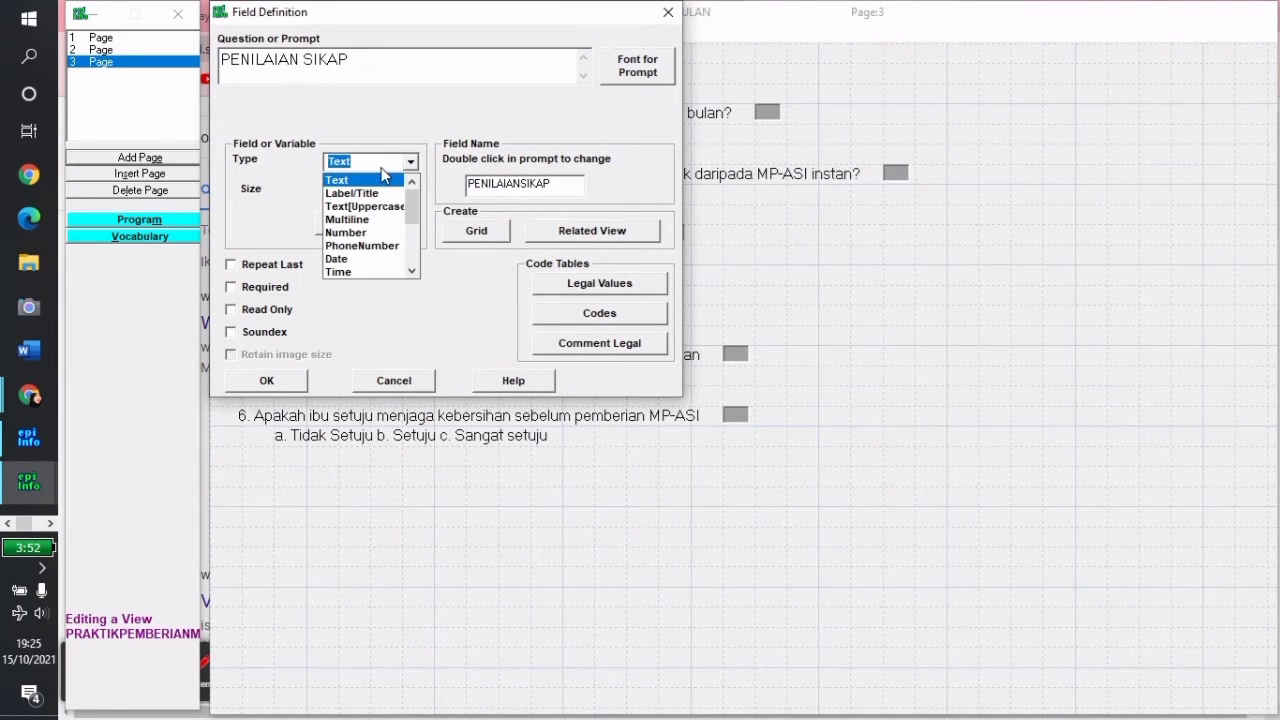
{"action": "scroll", "coordinate": [381, 175], "scroll_direction": "down", "scroll_amount": 4}
{"action": "scroll", "coordinate": [381, 175], "scroll_direction": "up", "scroll_amount": 3}
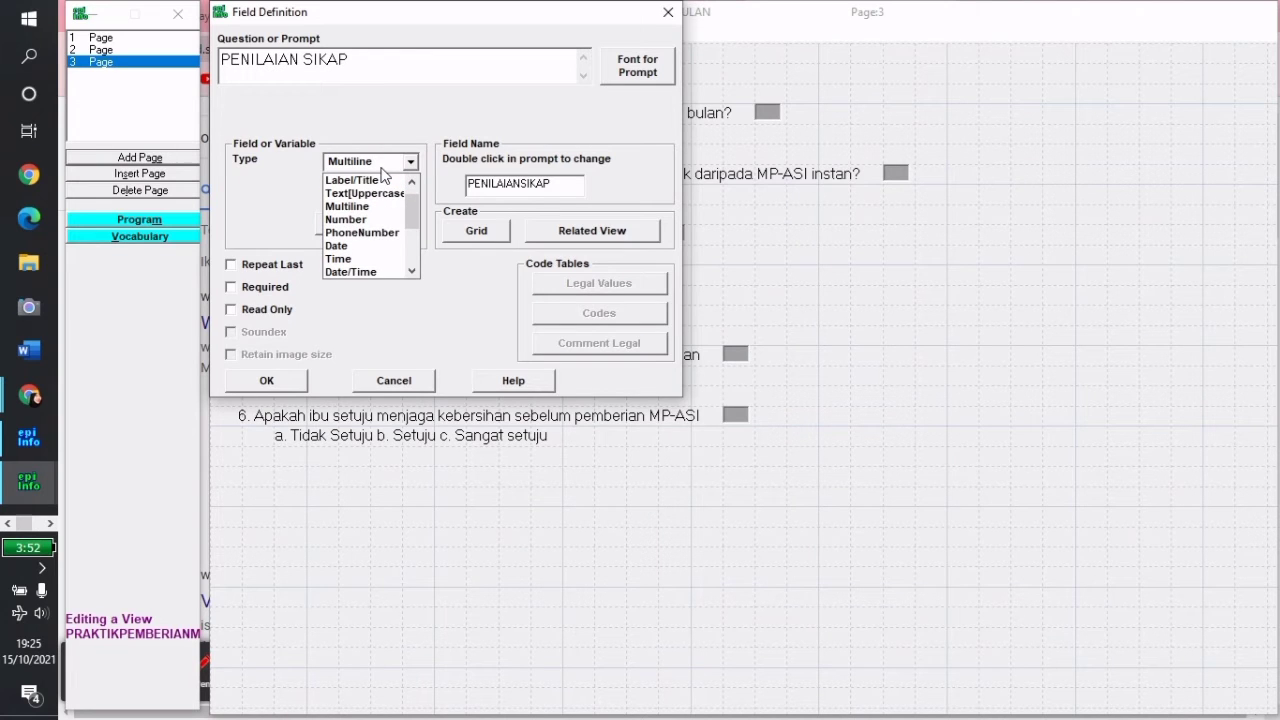
{"action": "left_click_drag", "start_coordinate": [415, 215], "coordinate": [413, 245]}
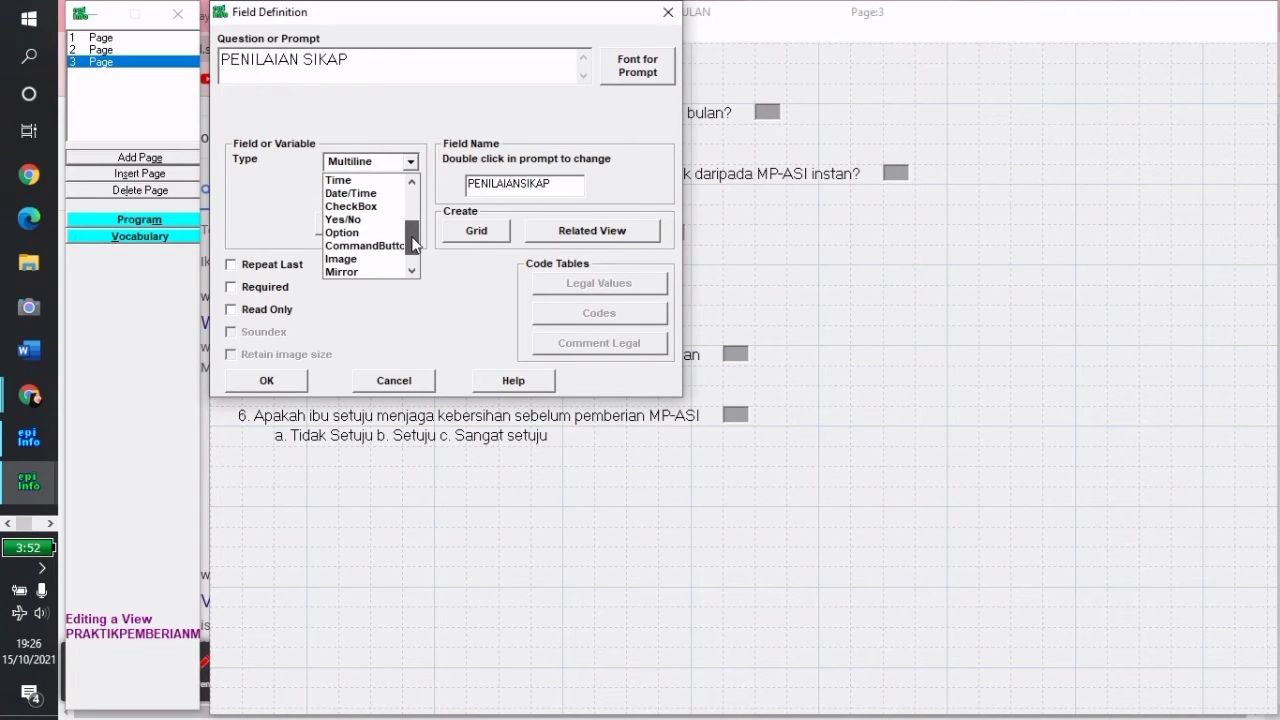
{"action": "left_click", "coordinate": [379, 245]}
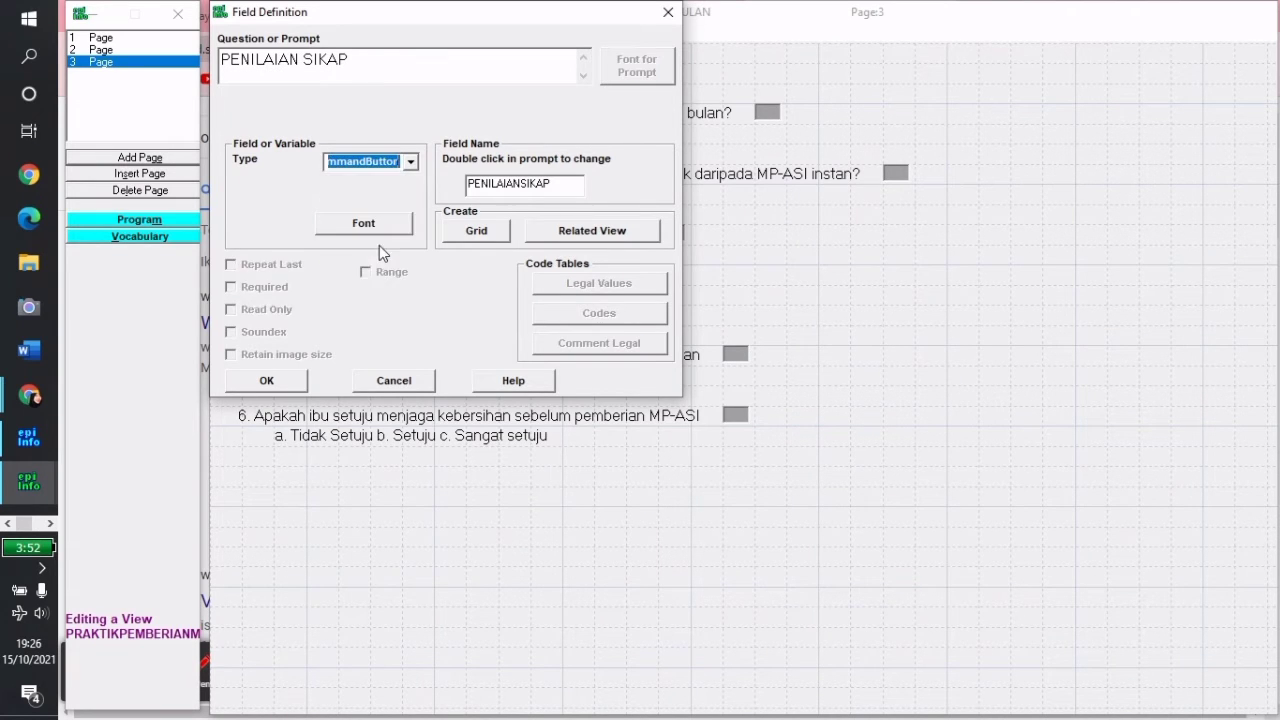
{"action": "double_click", "coordinate": [573, 186]}
{"action": "key", "text": "Delete"}
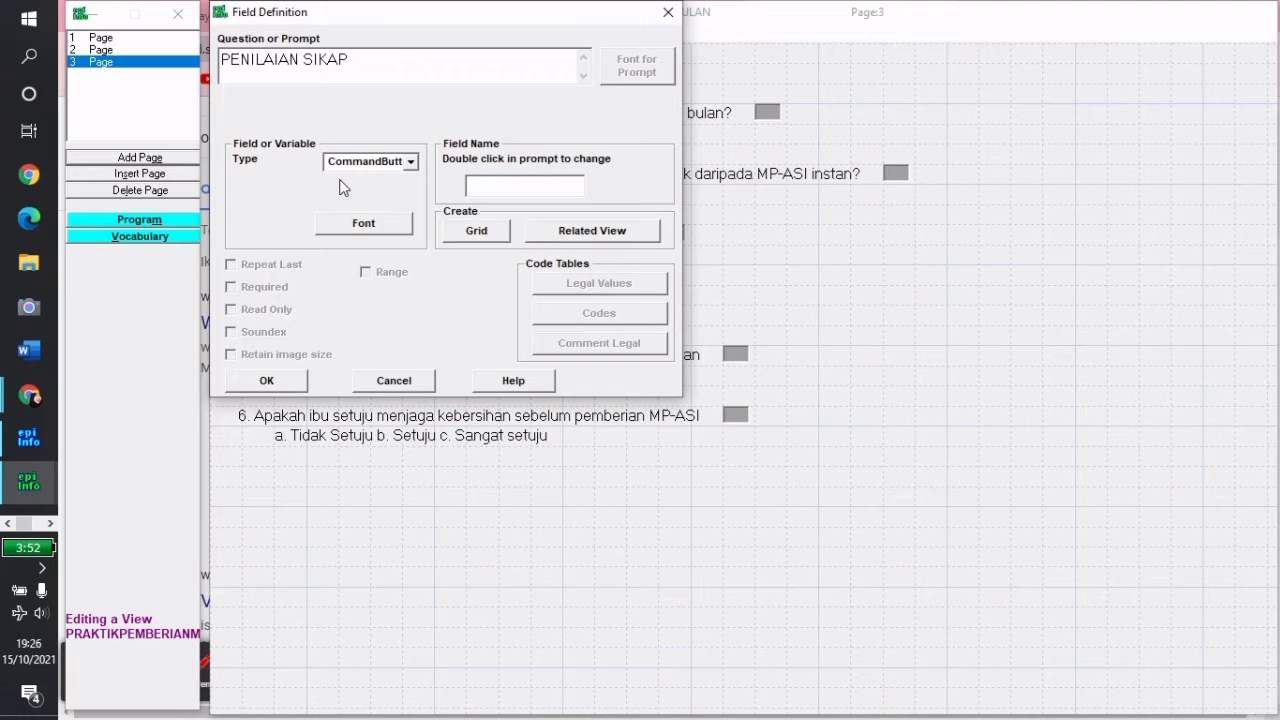
{"action": "type", "text": "PS"}
{"action": "left_click", "coordinate": [237, 389]}
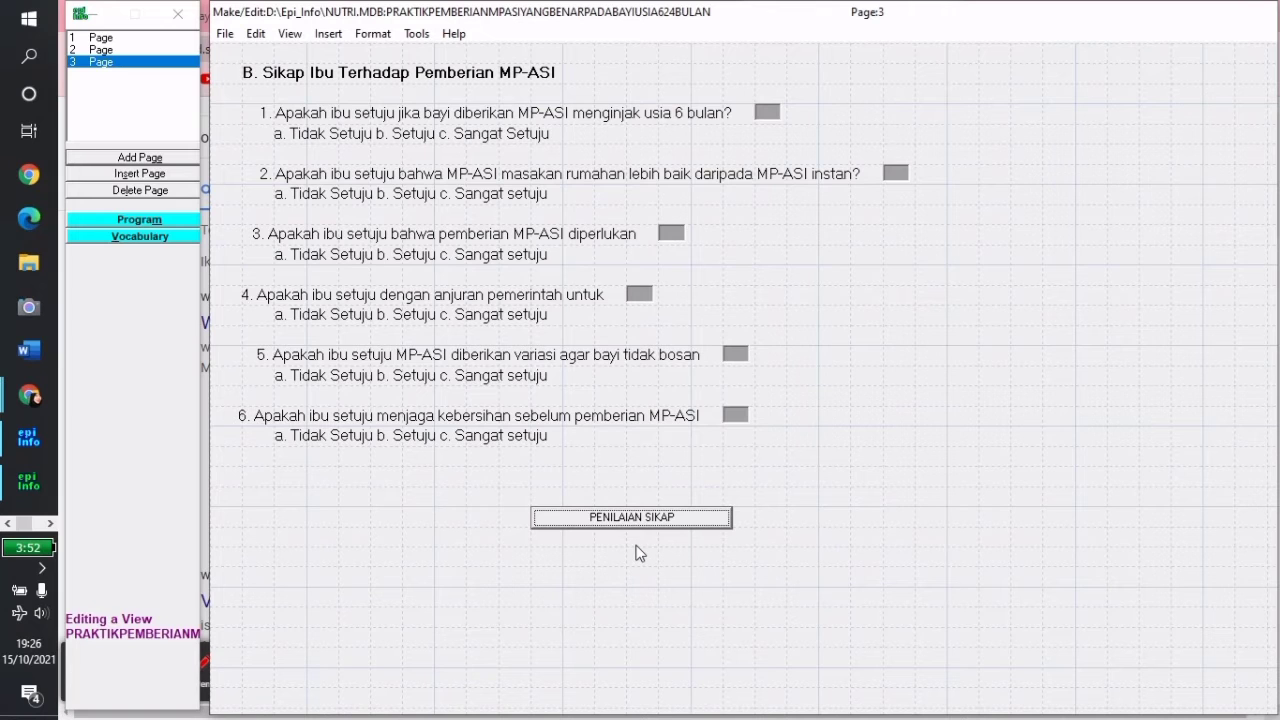
Add a new field with prompt 'NILAI SIKAP' in 12-point font
{"action": "left_click", "coordinate": [618, 550]}
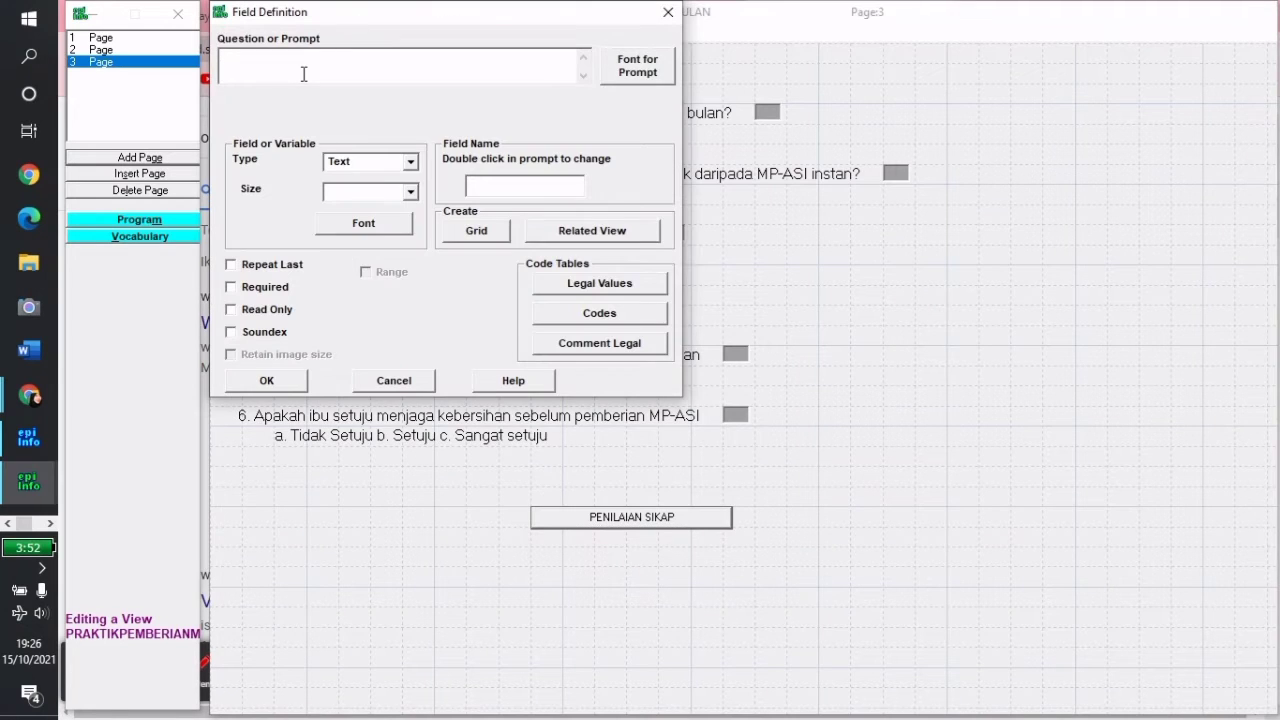
{"action": "type", "text": "n"}
{"action": "key", "text": "BackSpace"}
{"action": "type", "text": "NILAI SIKAP"}
{"action": "left_click", "coordinate": [643, 77]}
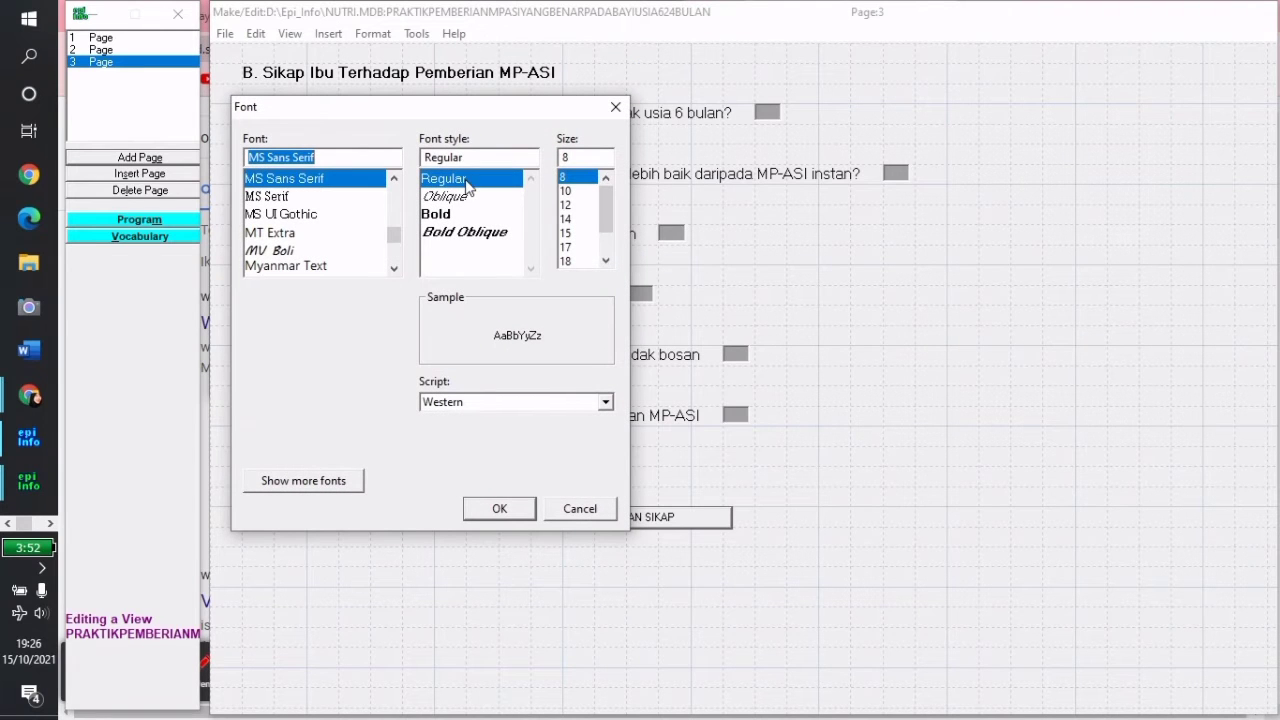
{"action": "left_click", "coordinate": [567, 205]}
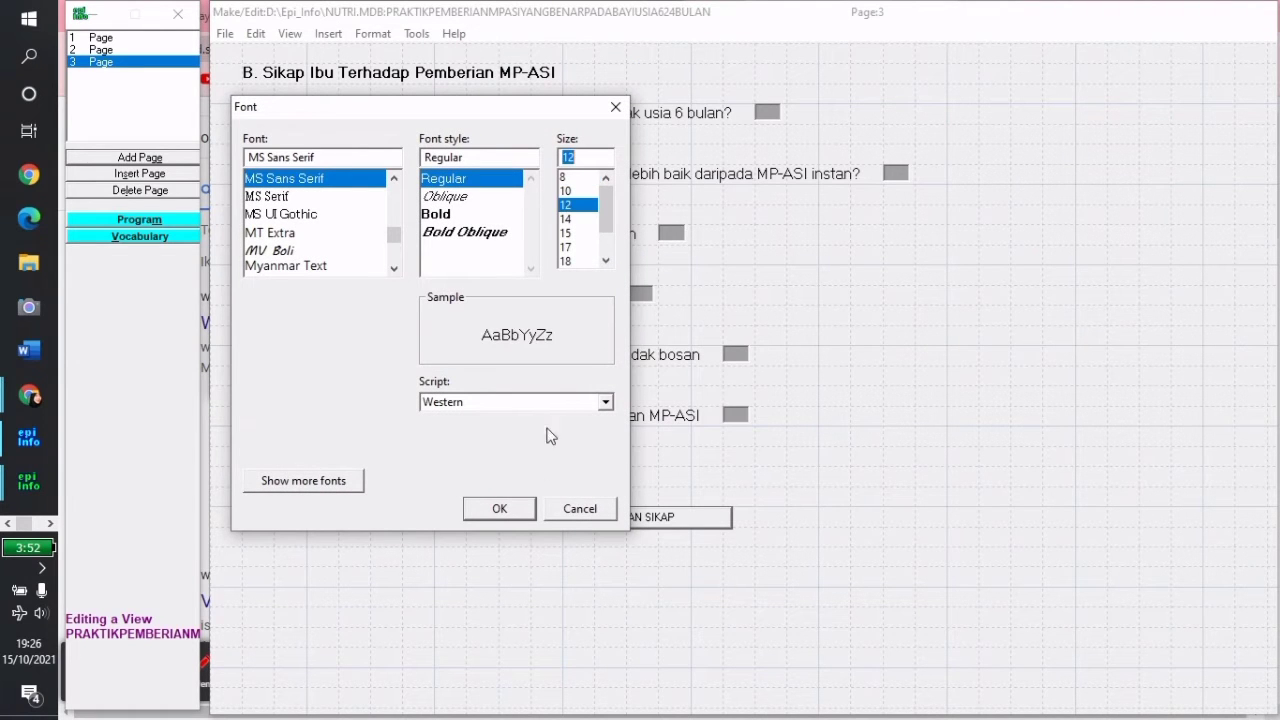
{"action": "left_click", "coordinate": [508, 510]}
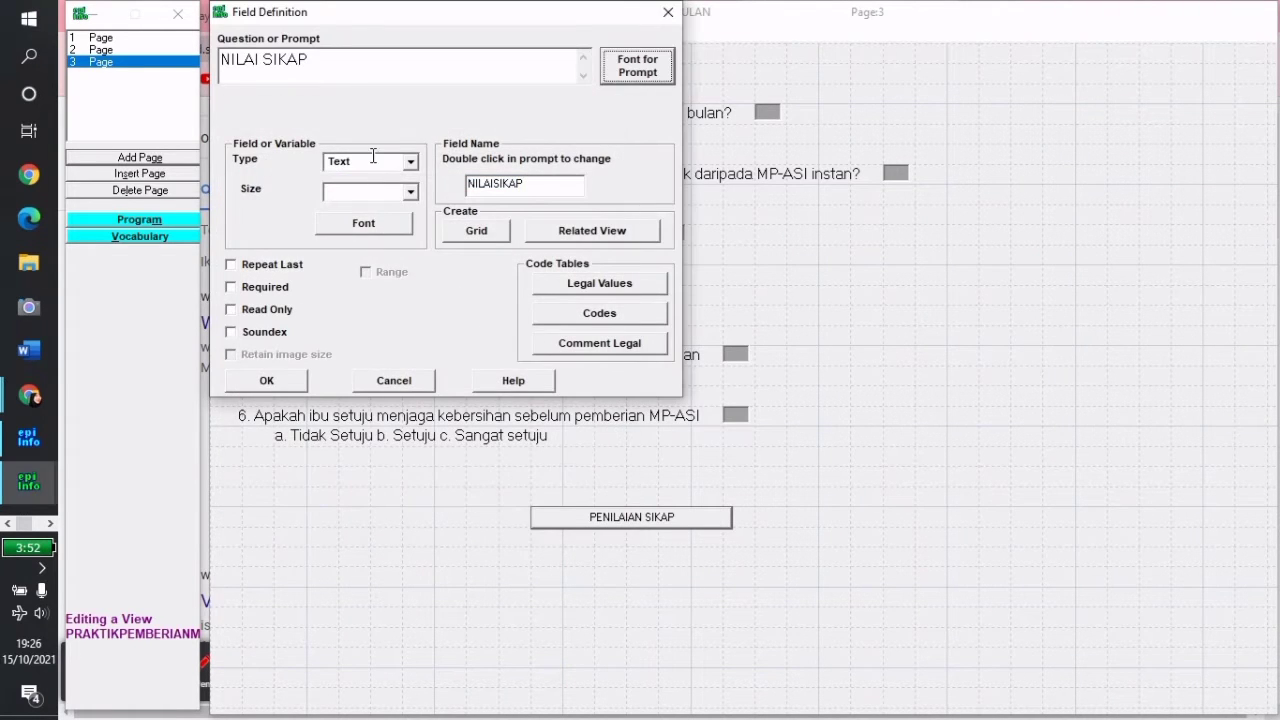
Make it a Number field named NS and move it under the PENILAIAN SIKAP button
{"action": "left_click", "coordinate": [411, 162]}
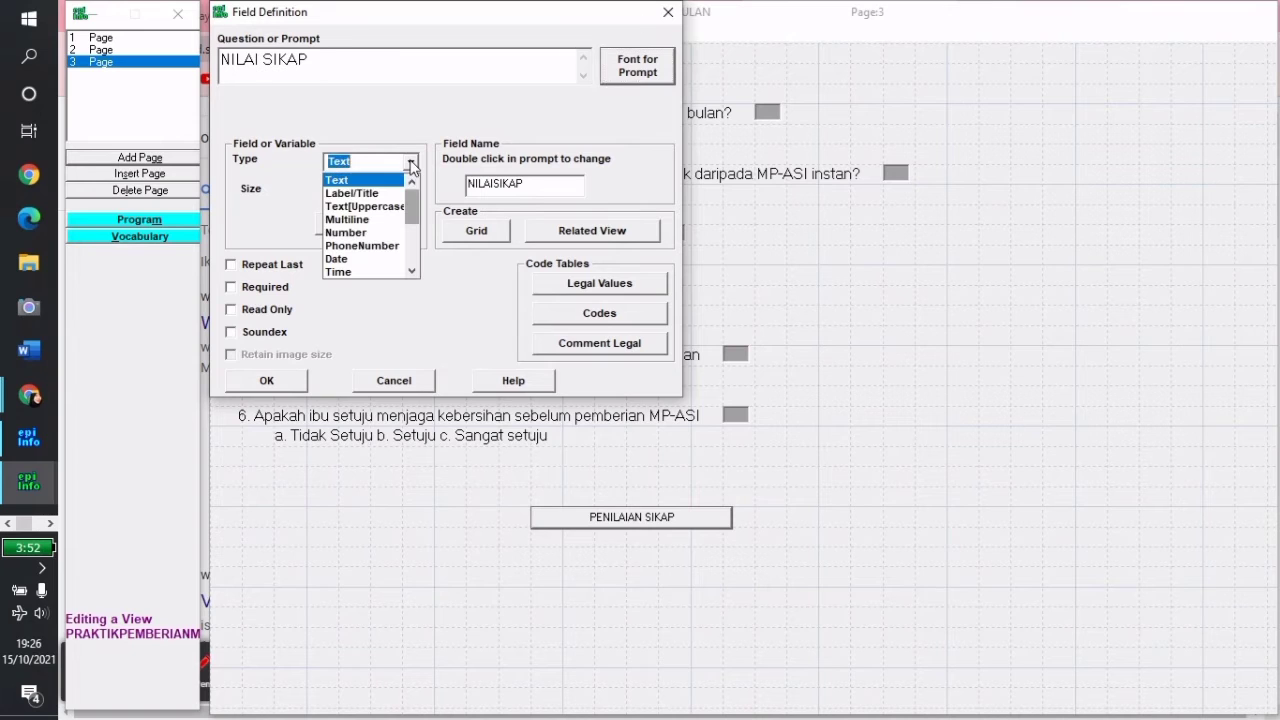
{"action": "left_click", "coordinate": [348, 237]}
{"action": "left_click_drag", "start_coordinate": [528, 186], "coordinate": [436, 195]}
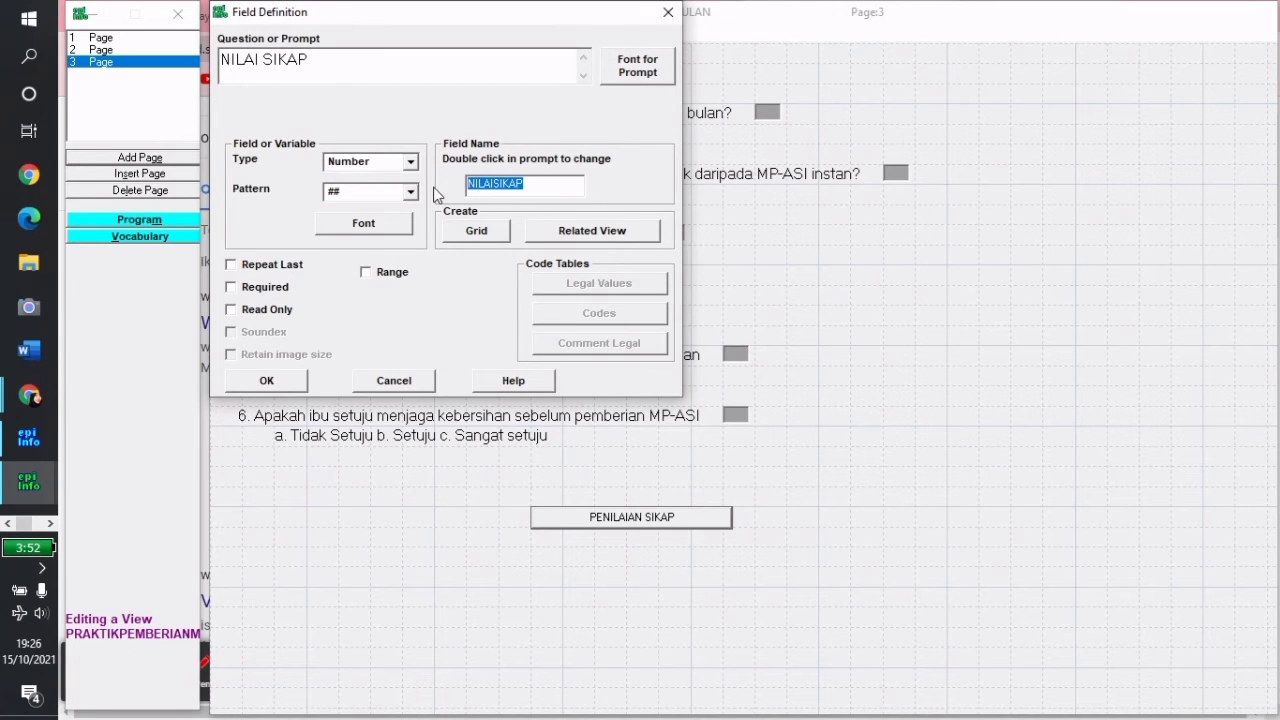
{"action": "type", "text": "NS"}
{"action": "left_click", "coordinate": [266, 381]}
{"action": "left_click_drag", "start_coordinate": [634, 544], "coordinate": [654, 566]}
{"action": "left_click", "coordinate": [657, 591]}
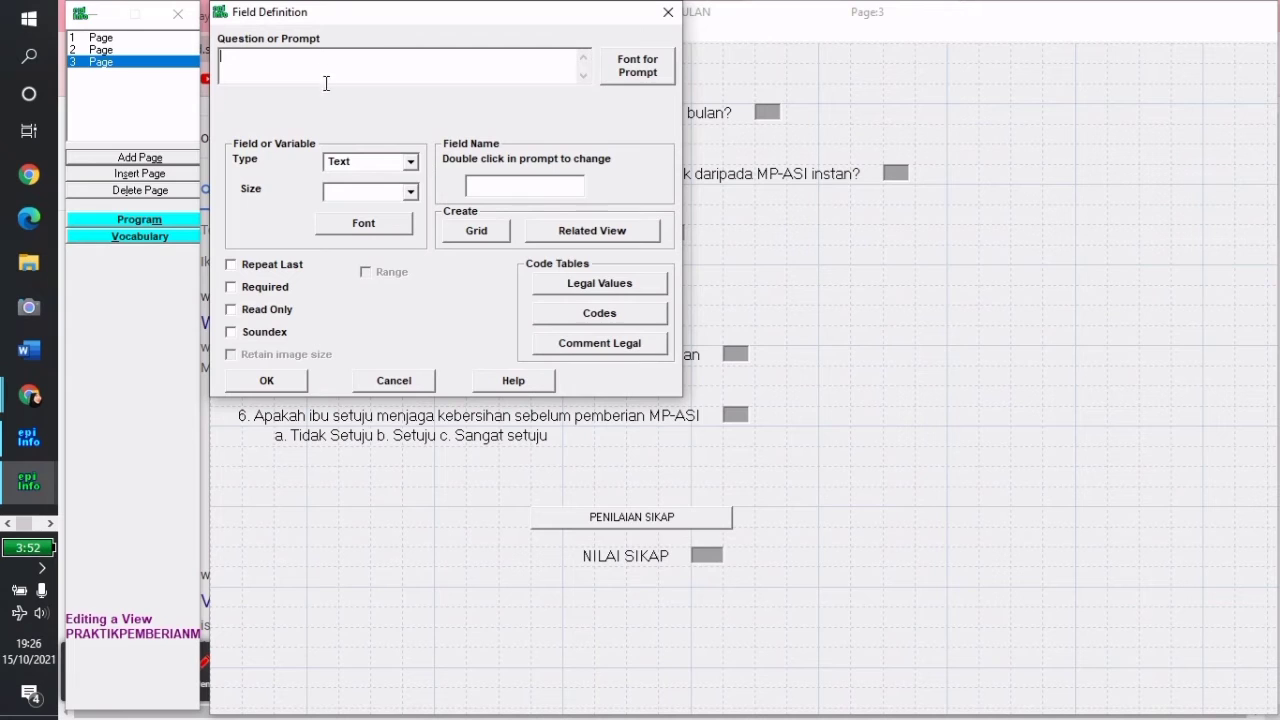
Enter the prompt 'KATEGORI SIKAP' with a 12-point prompt font
{"action": "type", "text": "KATEGORI SIKAP"}
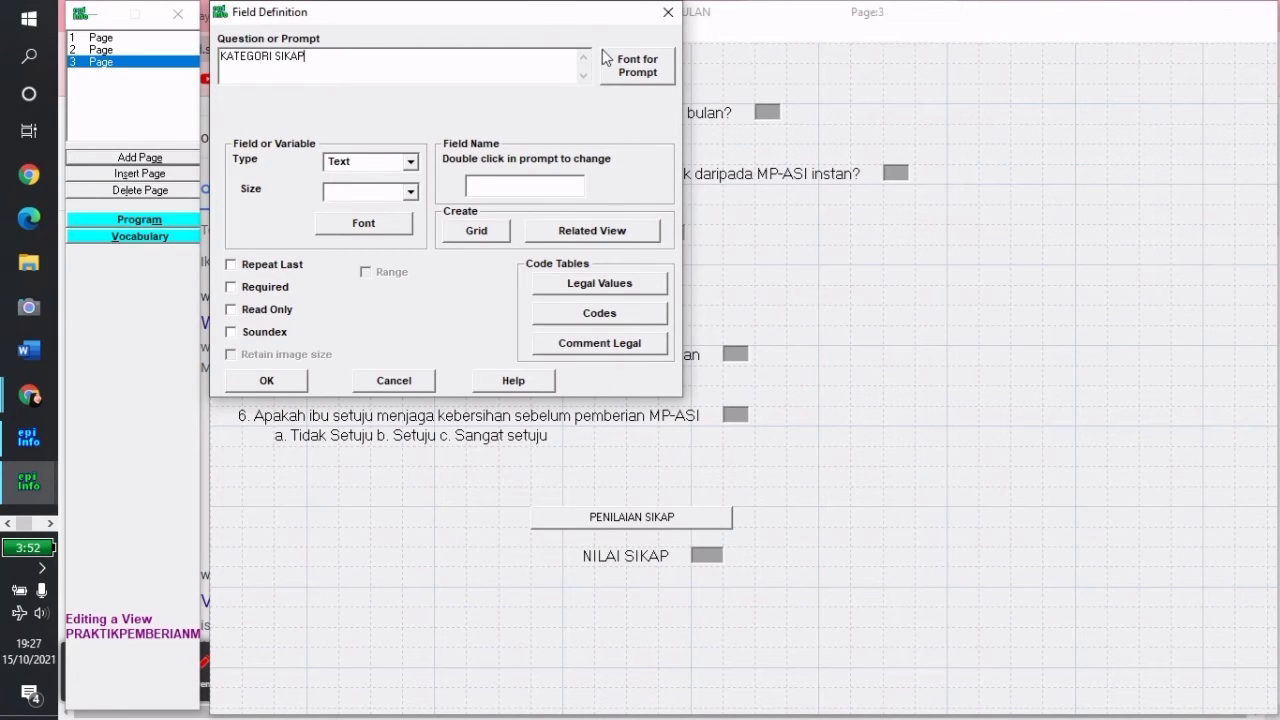
{"action": "left_click", "coordinate": [634, 80]}
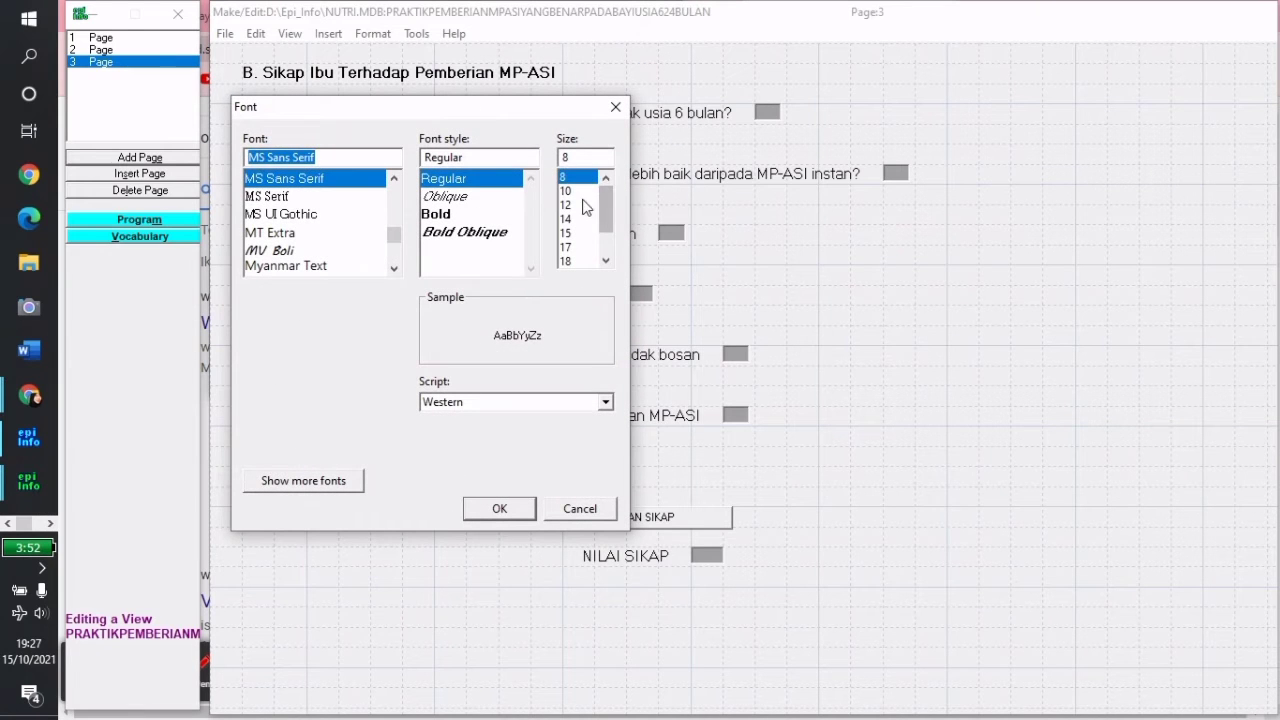
{"action": "left_click", "coordinate": [586, 207]}
{"action": "left_click", "coordinate": [497, 508]}
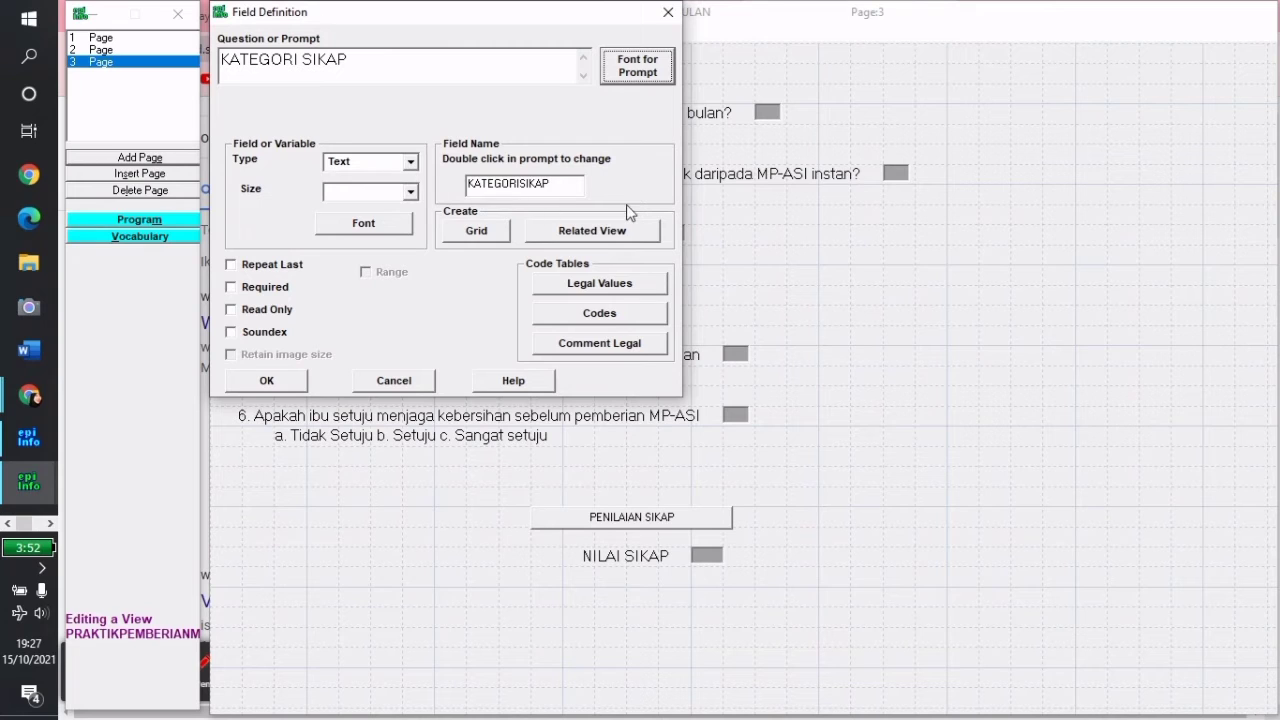
Name the field KS with size 10, save it, and move it under NILAI SIKAP
{"action": "double_click", "coordinate": [558, 178]}
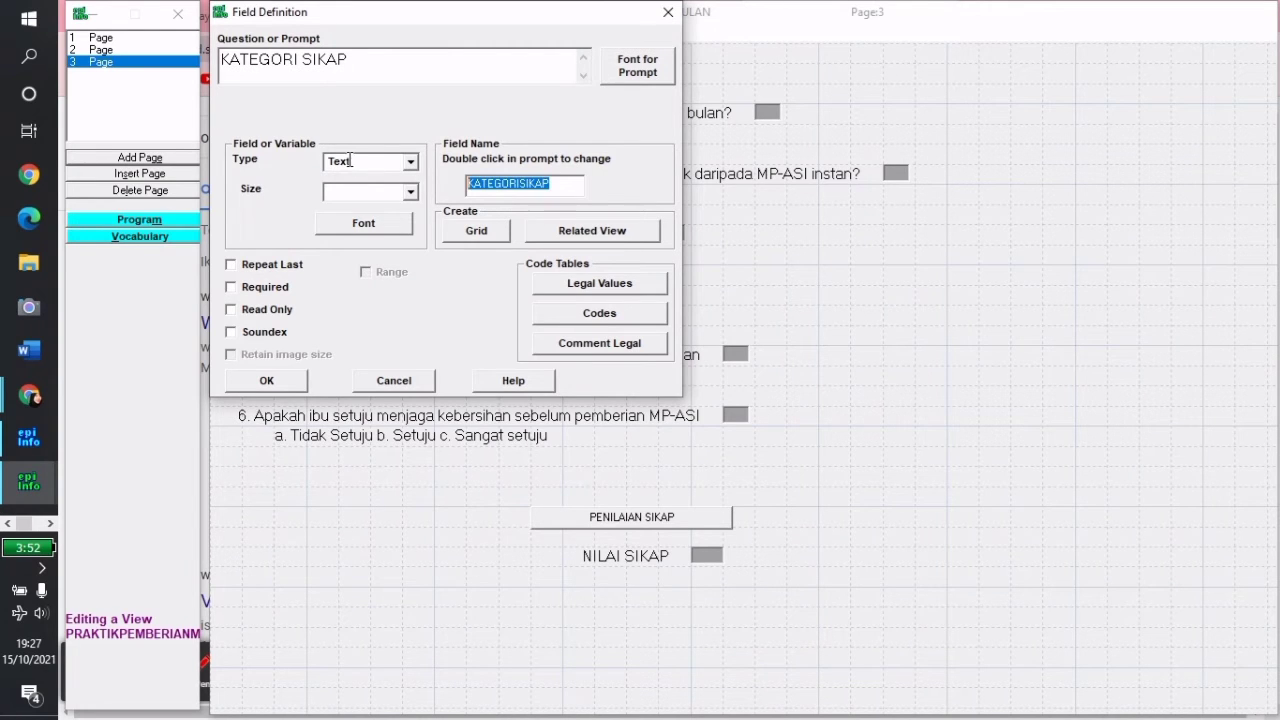
{"action": "type", "text": "KS"}
{"action": "left_click", "coordinate": [326, 190]}
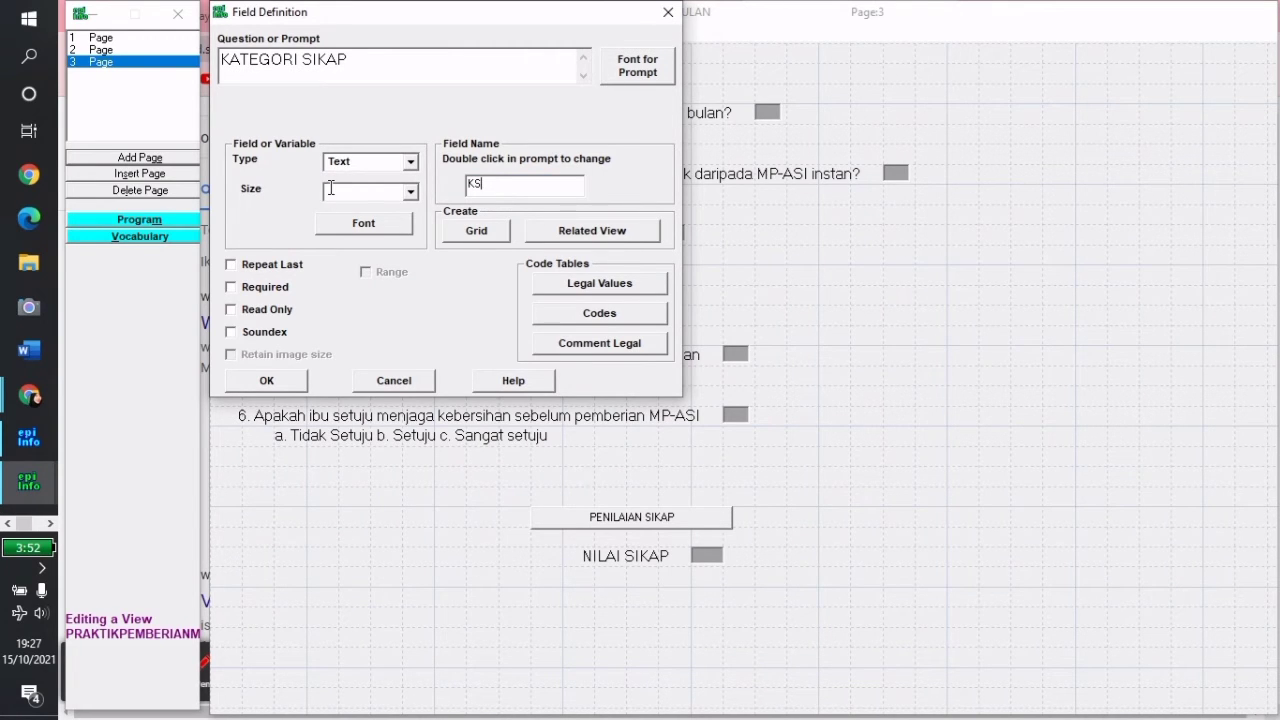
{"action": "type", "text": "10"}
{"action": "left_click", "coordinate": [262, 381]}
{"action": "left_click_drag", "start_coordinate": [735, 606], "coordinate": [631, 588]}
{"action": "left_click_drag", "start_coordinate": [748, 602], "coordinate": [638, 584]}
{"action": "left_click", "coordinate": [806, 623]}
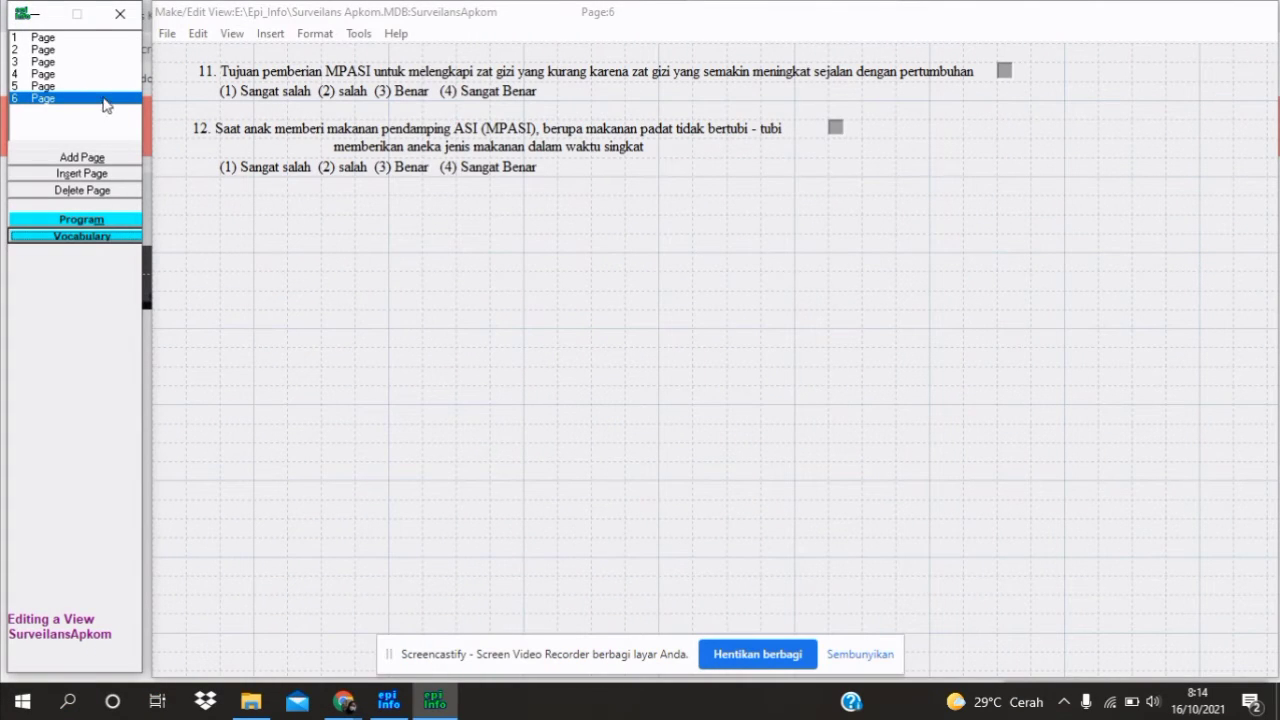
Switch to page 6, showing knowledge questions 11 and 12
{"action": "left_click", "coordinate": [105, 87]}
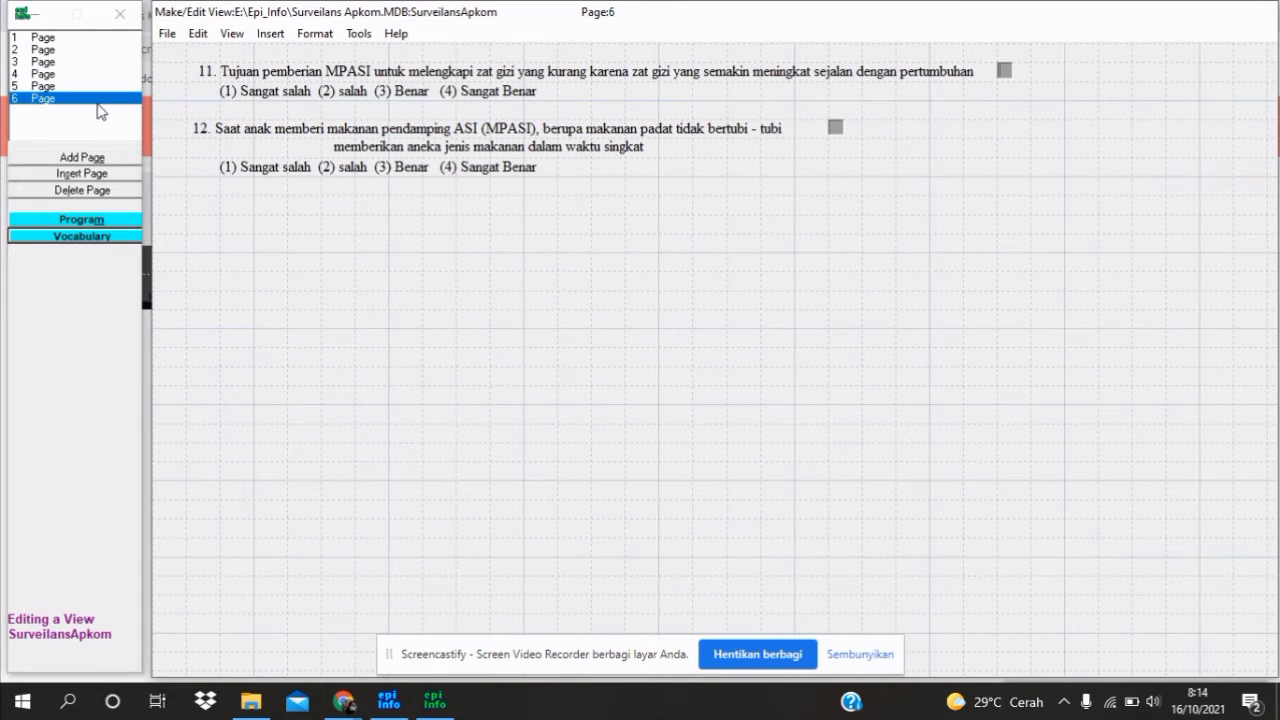
Add a CommandButton field with prompt 'PENILAIAN PERILAKU' beneath question 12
{"action": "left_click", "coordinate": [420, 217]}
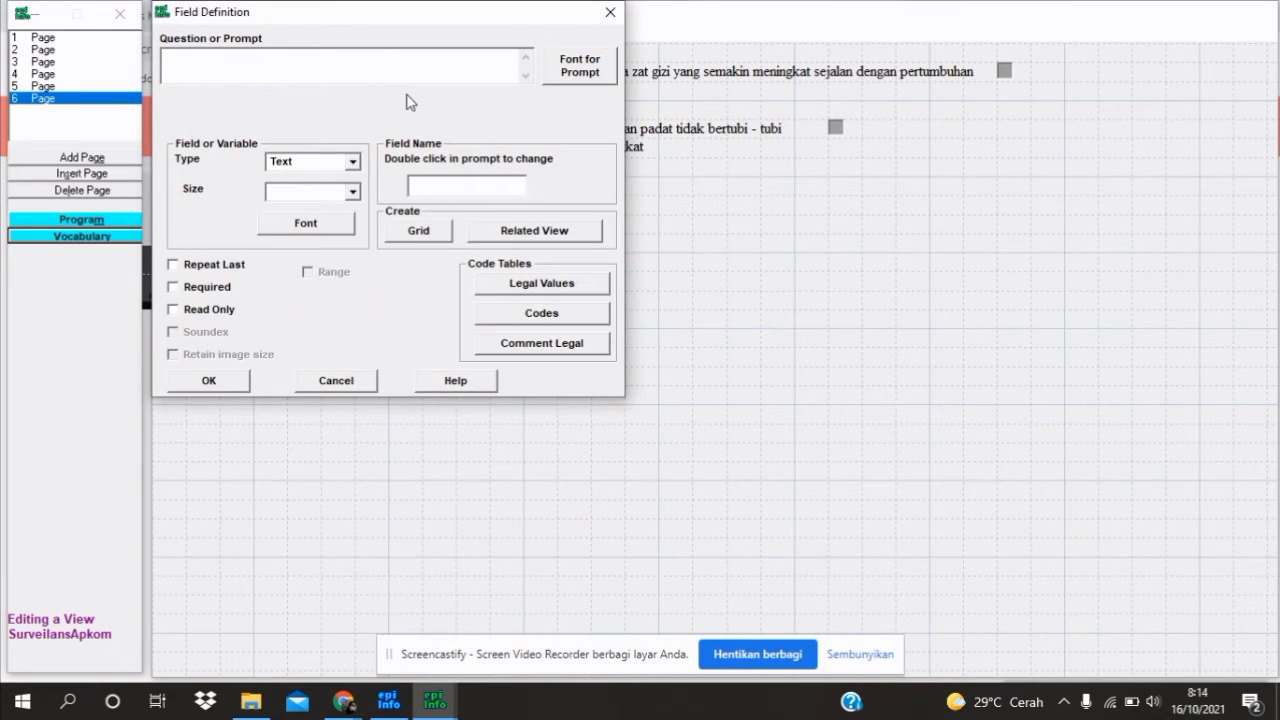
{"action": "type", "text": "PENILAIAN PERILAKU"}
{"action": "left_click", "coordinate": [352, 161]}
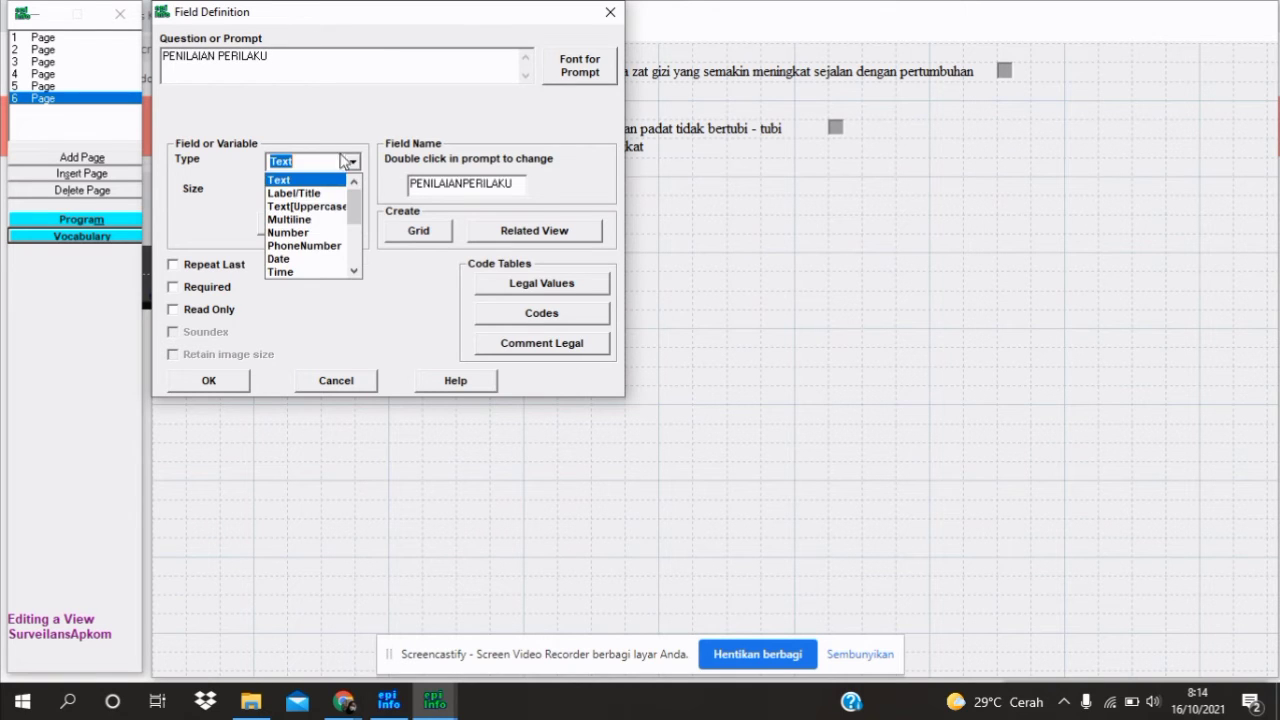
{"action": "scroll", "coordinate": [332, 246], "scroll_direction": "down", "scroll_amount": 2}
{"action": "left_click", "coordinate": [332, 258]}
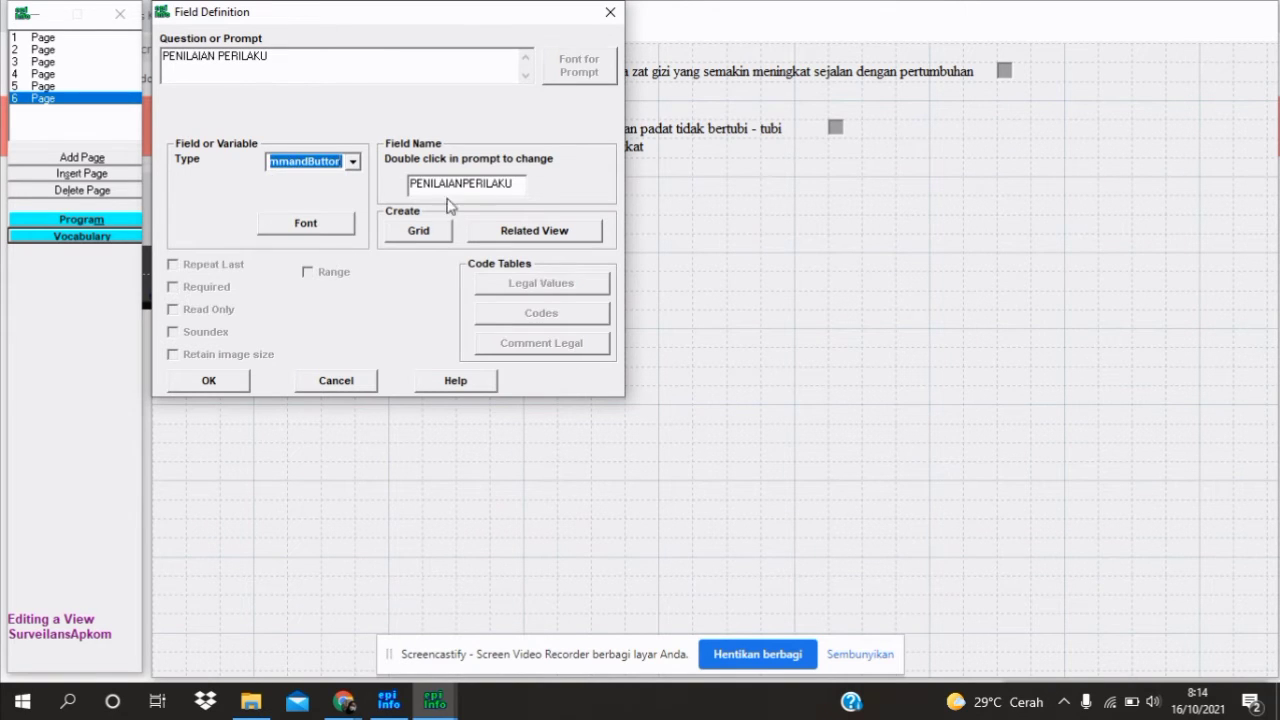
Rename the button's field to tabel2 and place it on the page
{"action": "double_click", "coordinate": [514, 183]}
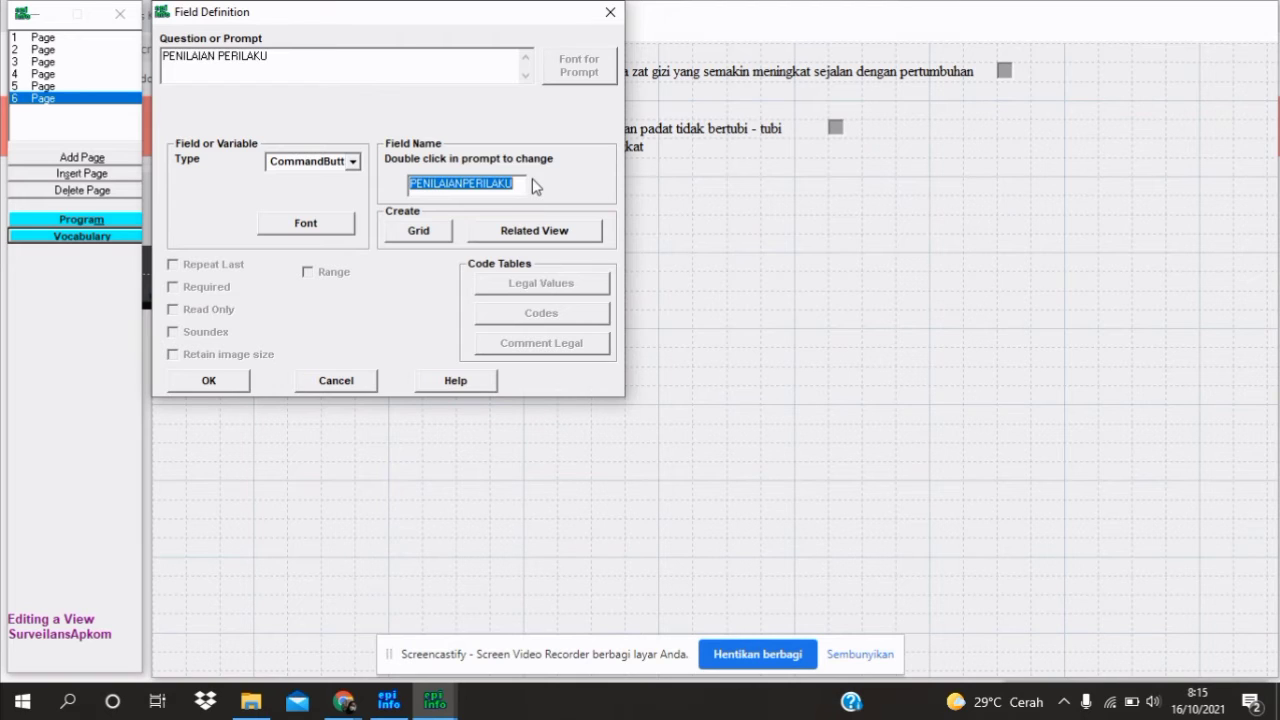
{"action": "type", "text": "re"}
{"action": "key", "text": "BackSpace"}
{"action": "key", "text": "BackSpace"}
{"action": "type", "text": "NPI"}
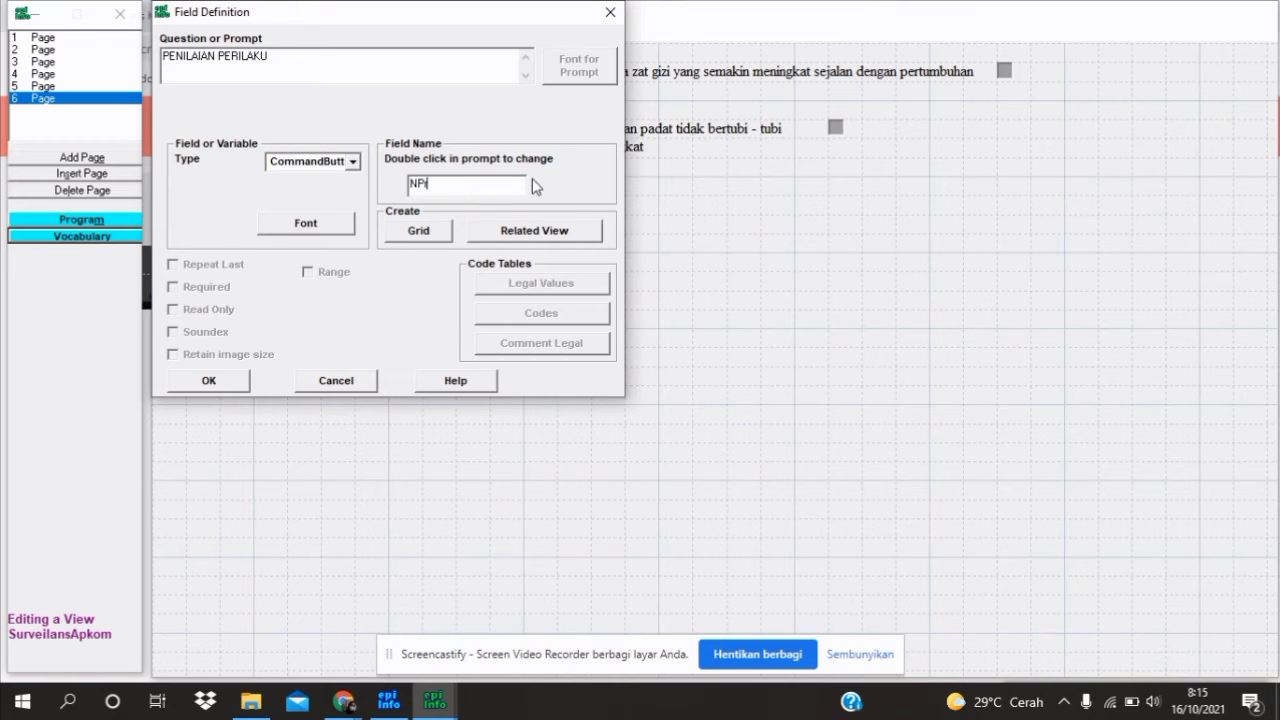
{"action": "key", "text": "BackSpace"}
{"action": "key", "text": "BackSpace"}
{"action": "key", "text": "BackSpace"}
{"action": "type", "text": "tib"}
{"action": "key", "text": "BackSpace"}
{"action": "key", "text": "BackSpace"}
{"action": "type", "text": "abel2"}
{"action": "left_click", "coordinate": [212, 381]}
{"action": "left_click", "coordinate": [622, 227]}
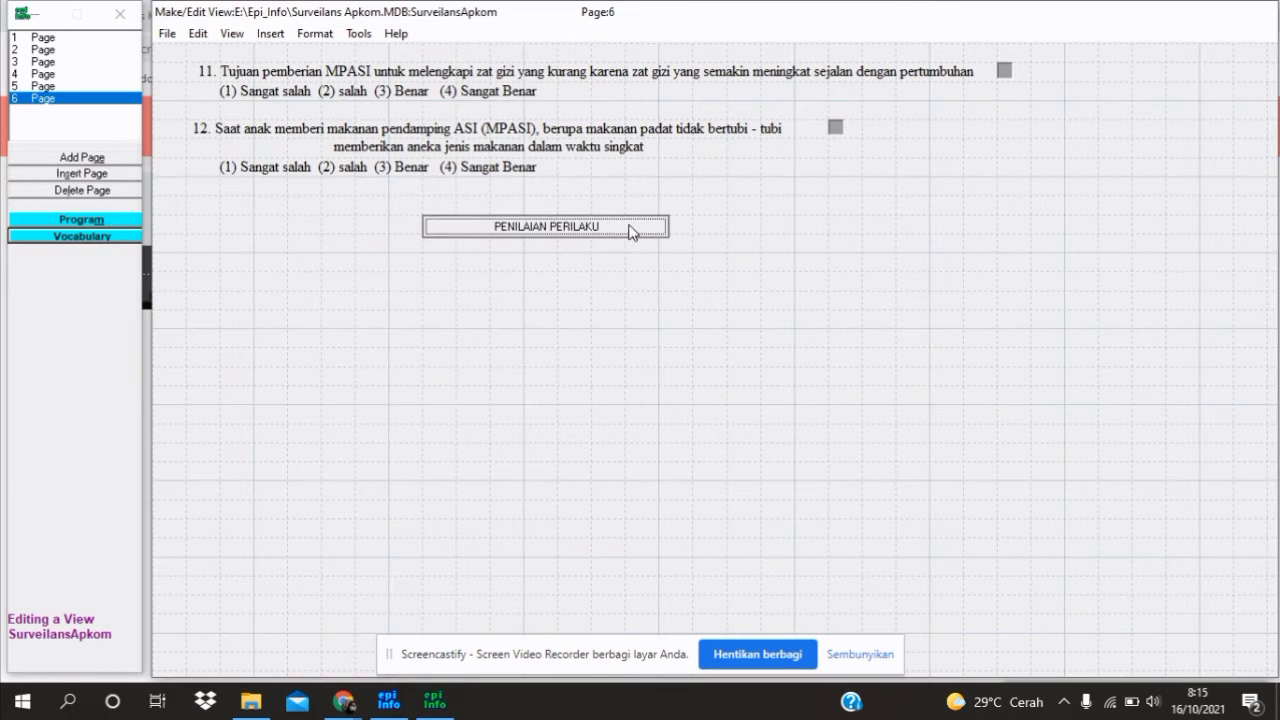
{"action": "left_click", "coordinate": [609, 226]}
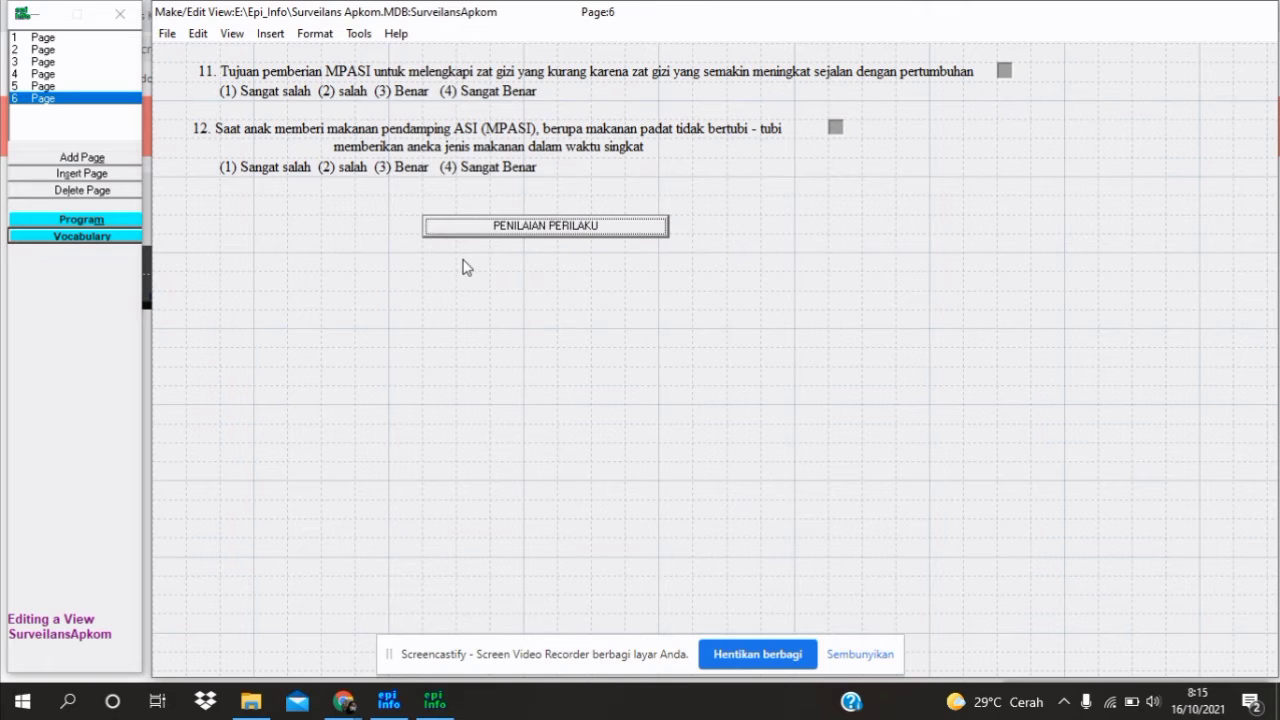
{"action": "left_click", "coordinate": [472, 272]}
Enter the prompt 'NILAI PERILAKU' in Times New Roman 14
{"action": "left_click", "coordinate": [326, 54]}
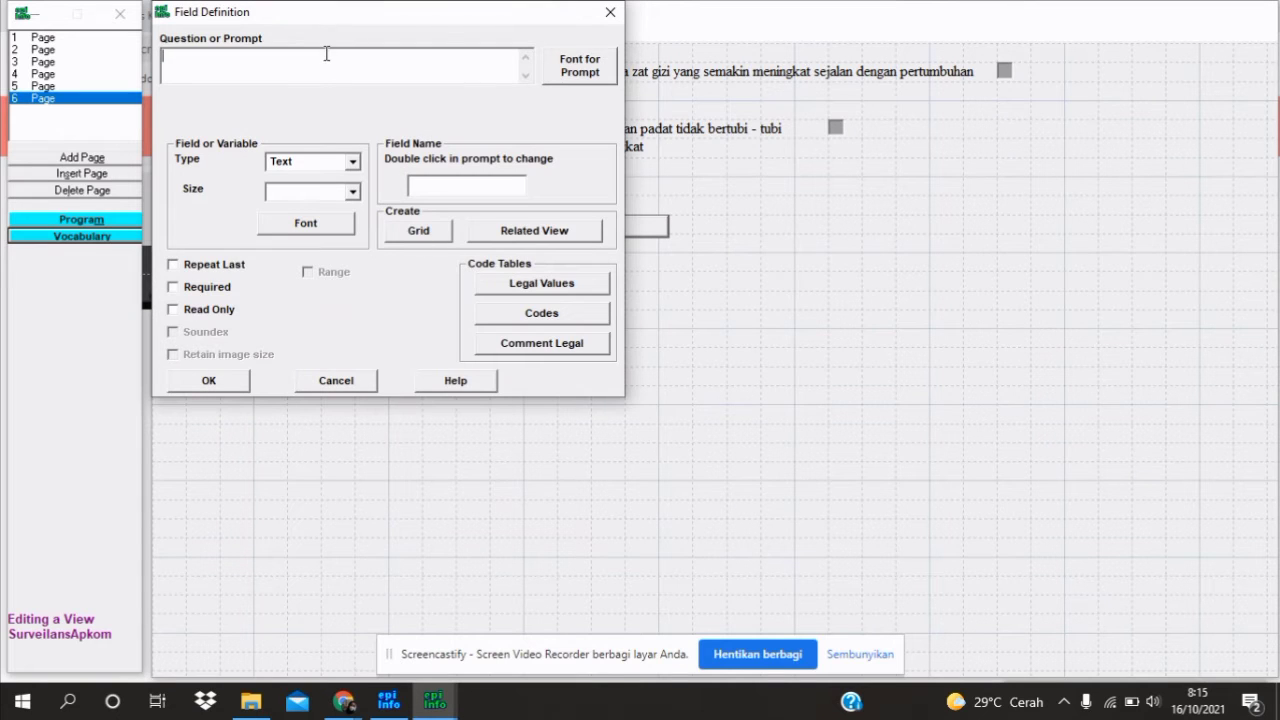
{"action": "type", "text": "NIlai"}
{"action": "key", "text": "BackSpace"}
{"action": "key", "text": "BackSpace"}
{"action": "key", "text": "BackSpace"}
{"action": "key", "text": "BackSpace"}
{"action": "type", "text": "NILAI PERILAKU"}
{"action": "left_click", "coordinate": [577, 68]}
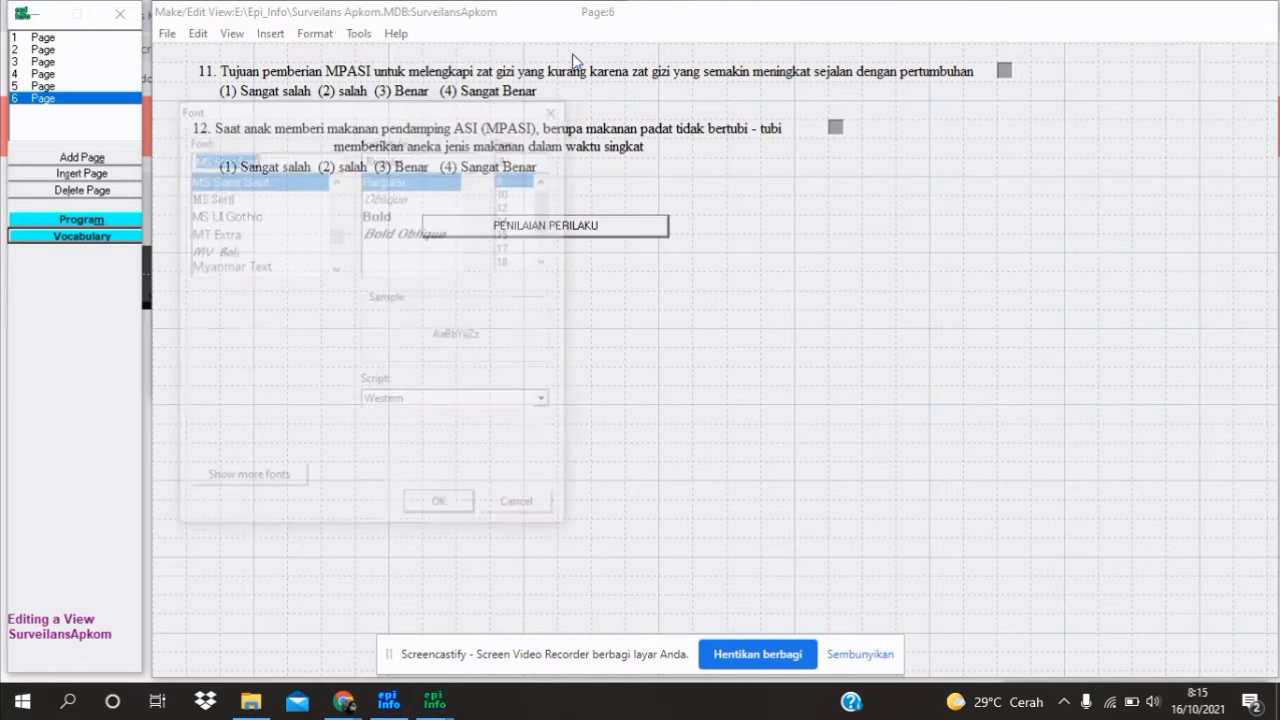
{"action": "type", "text": "TIMES"}
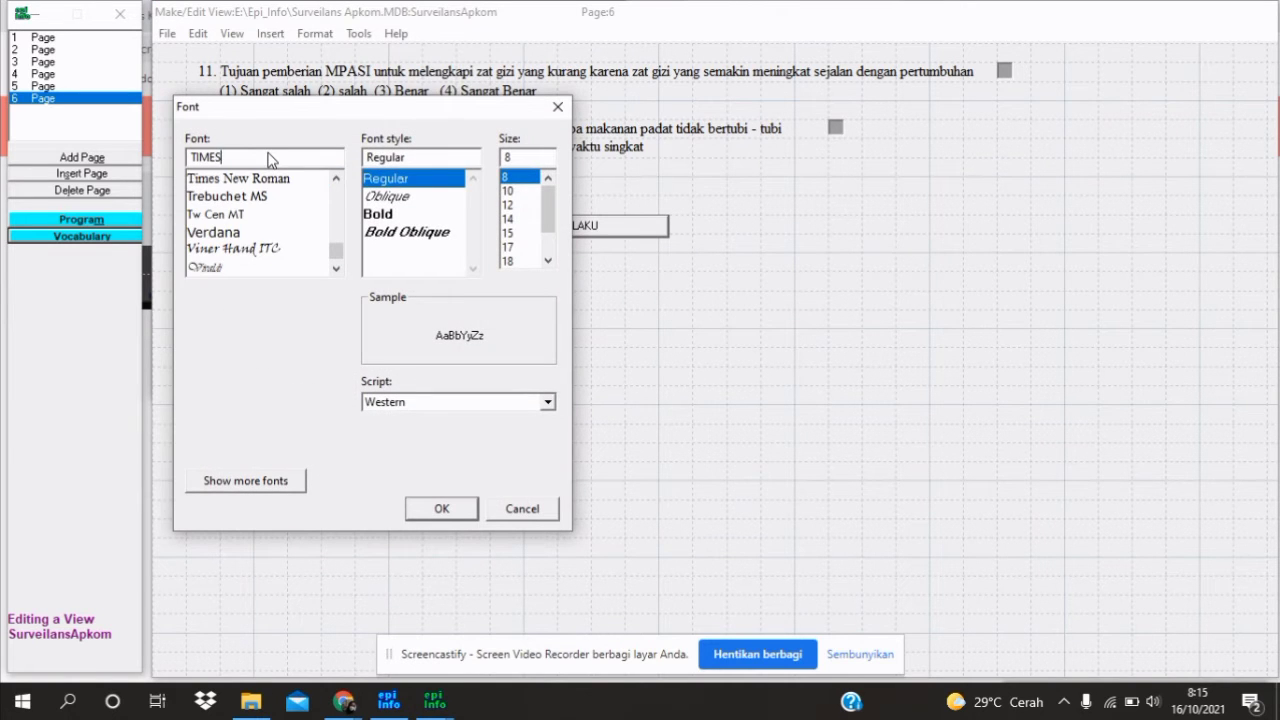
{"action": "left_click", "coordinate": [250, 179]}
{"action": "left_click", "coordinate": [515, 233]}
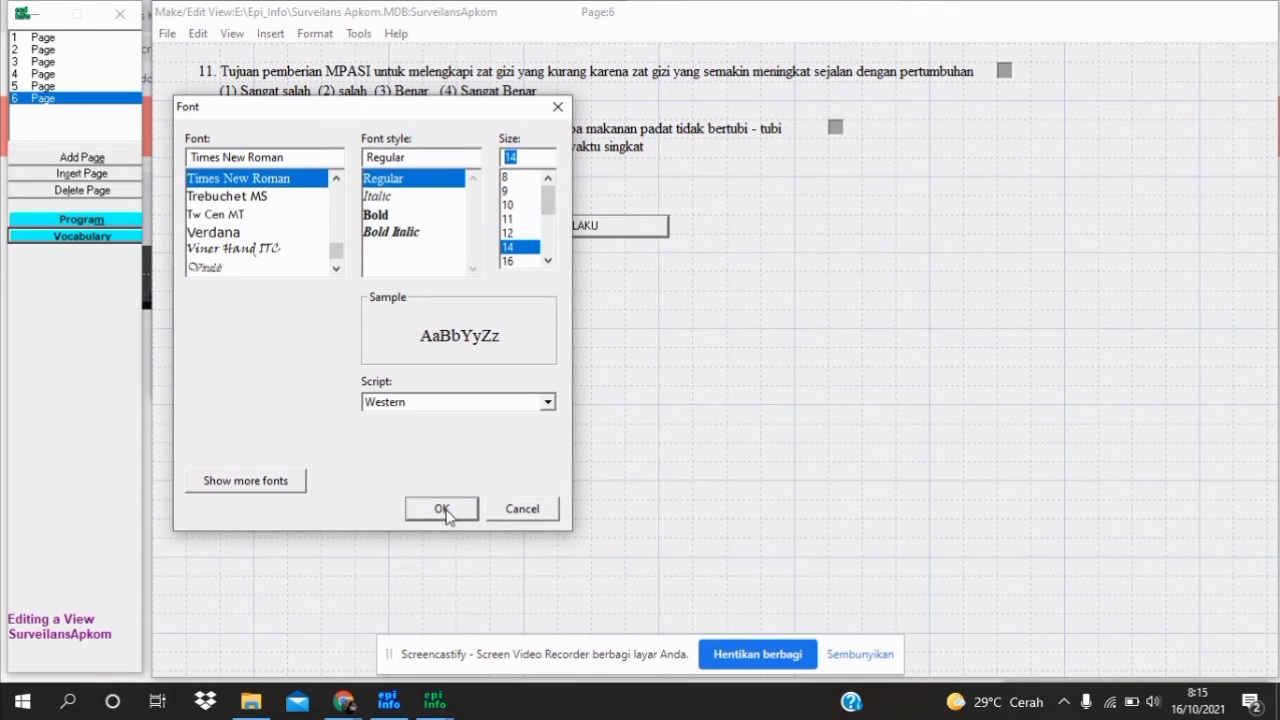
{"action": "left_click", "coordinate": [441, 508]}
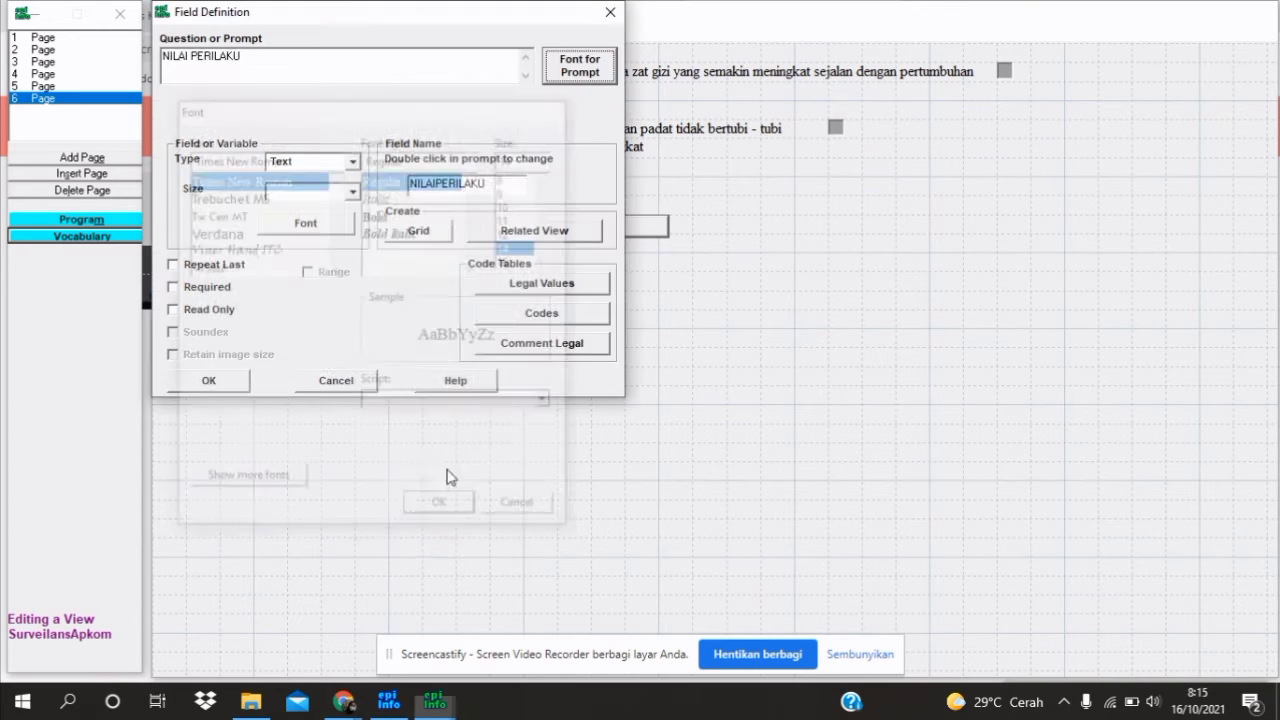
Make it a read-only Number field named NPr and move it under the scoring button
{"action": "left_click", "coordinate": [353, 162]}
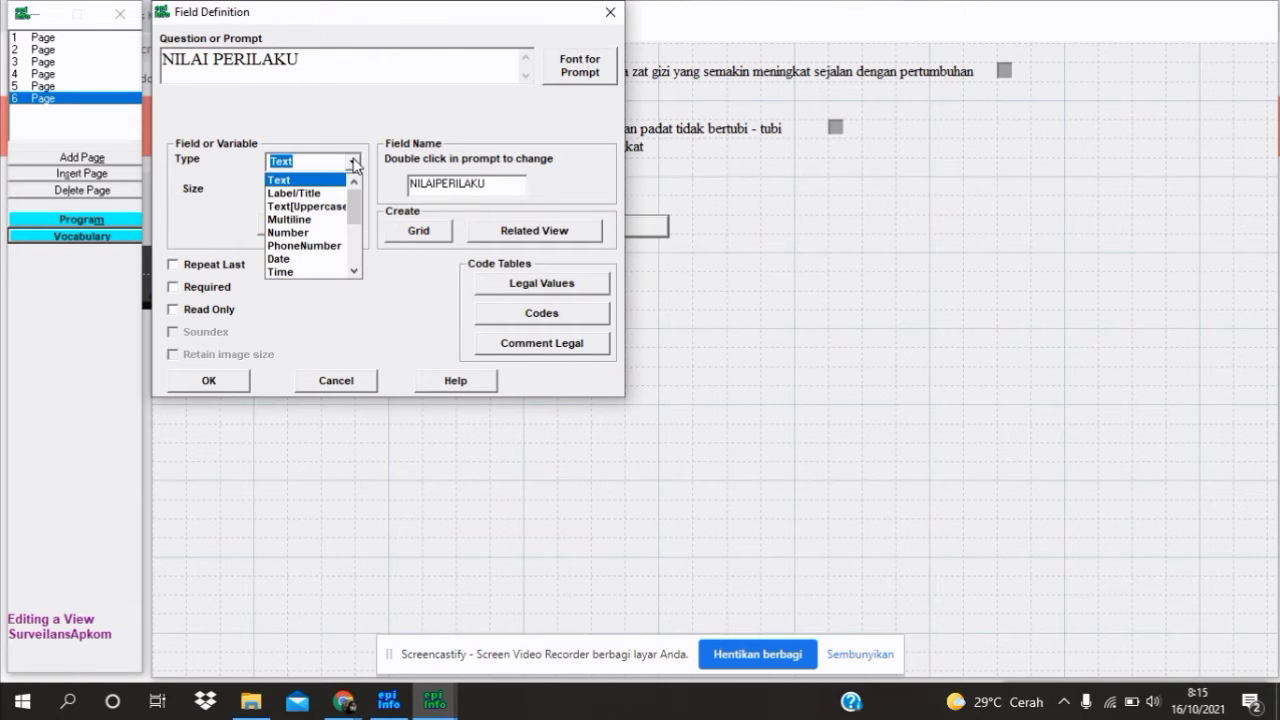
{"action": "left_click", "coordinate": [338, 233]}
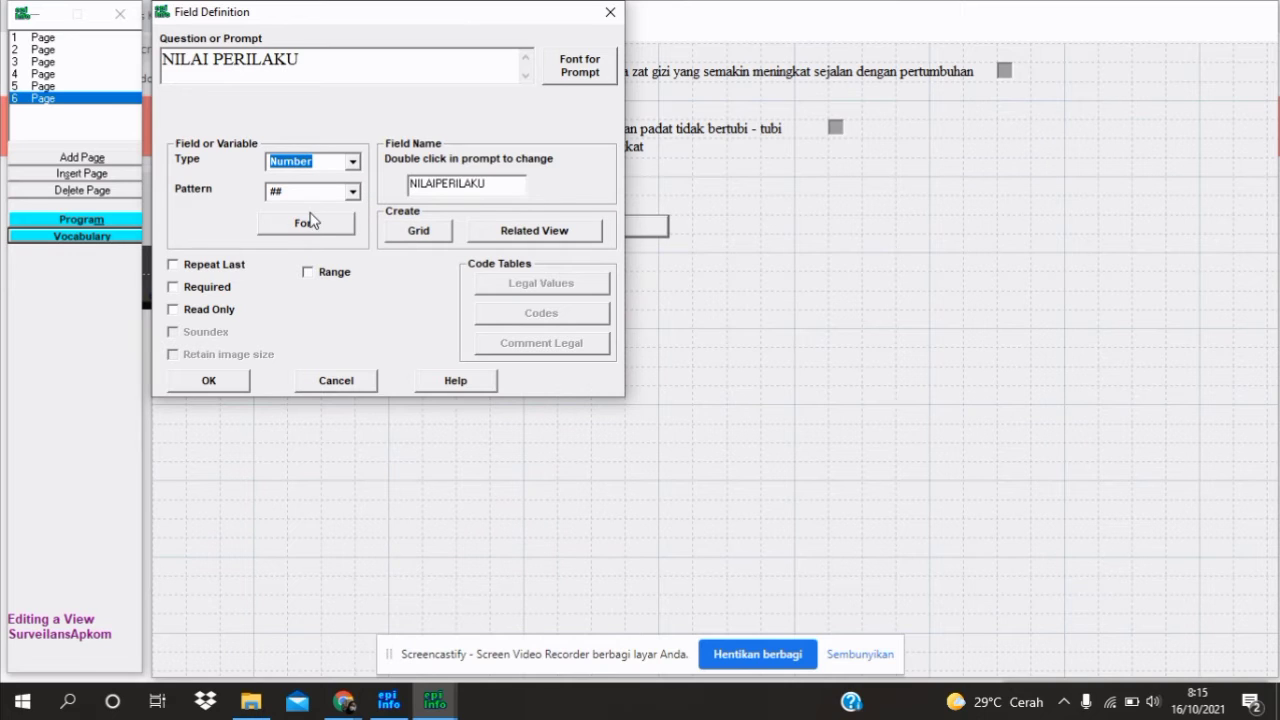
{"action": "left_click", "coordinate": [207, 312]}
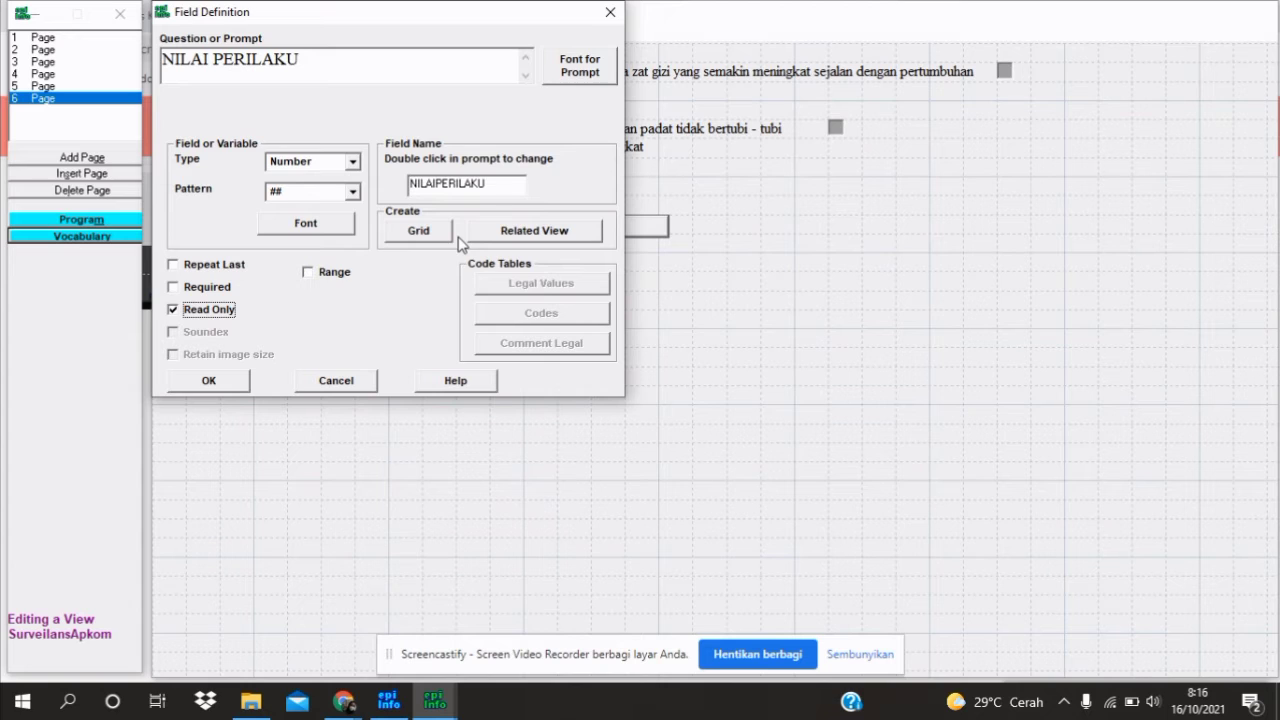
{"action": "left_click_drag", "start_coordinate": [495, 187], "coordinate": [380, 187]}
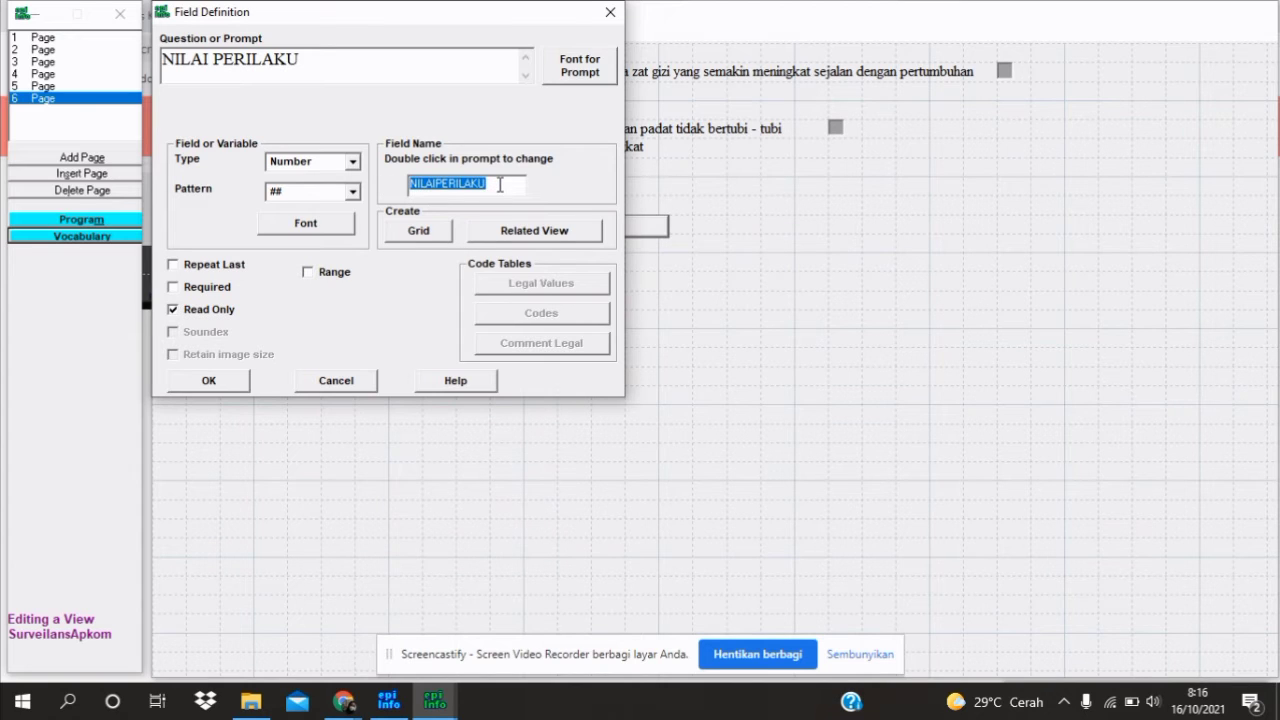
{"action": "type", "text": "N"}
{"action": "key", "text": "BackSpace"}
{"action": "type", "text": "NPI"}
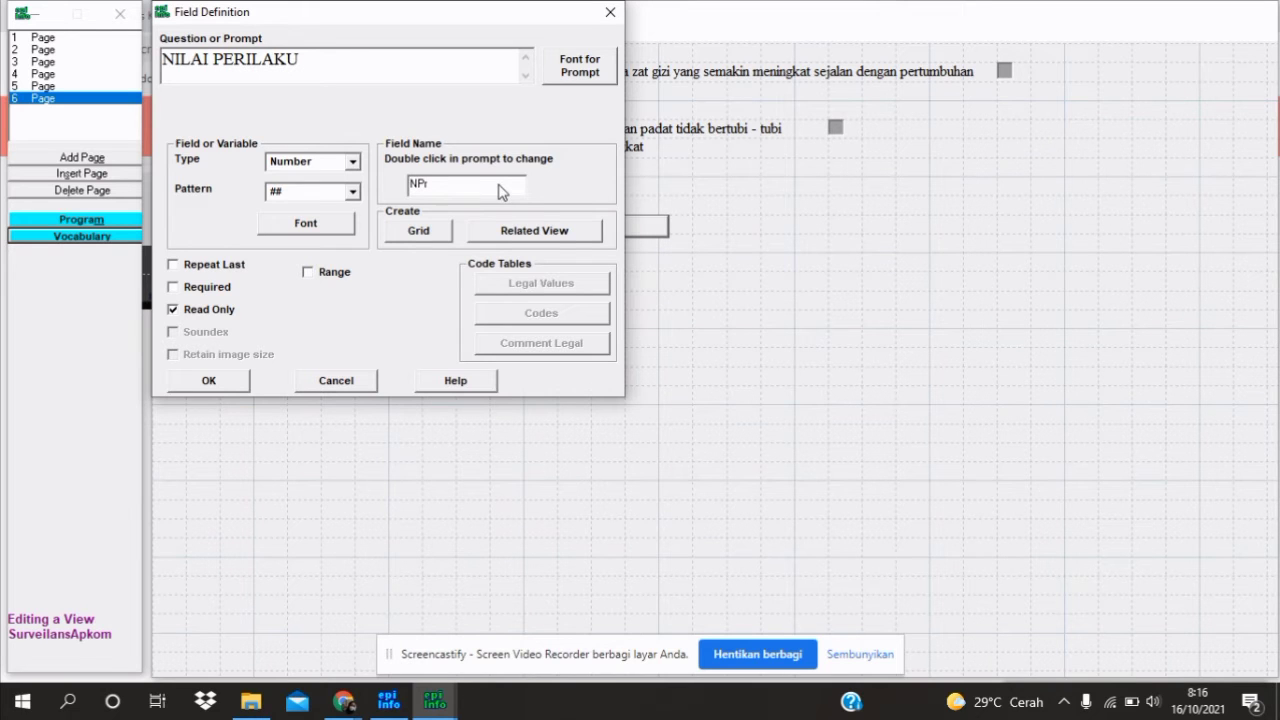
{"action": "left_click", "coordinate": [222, 380]}
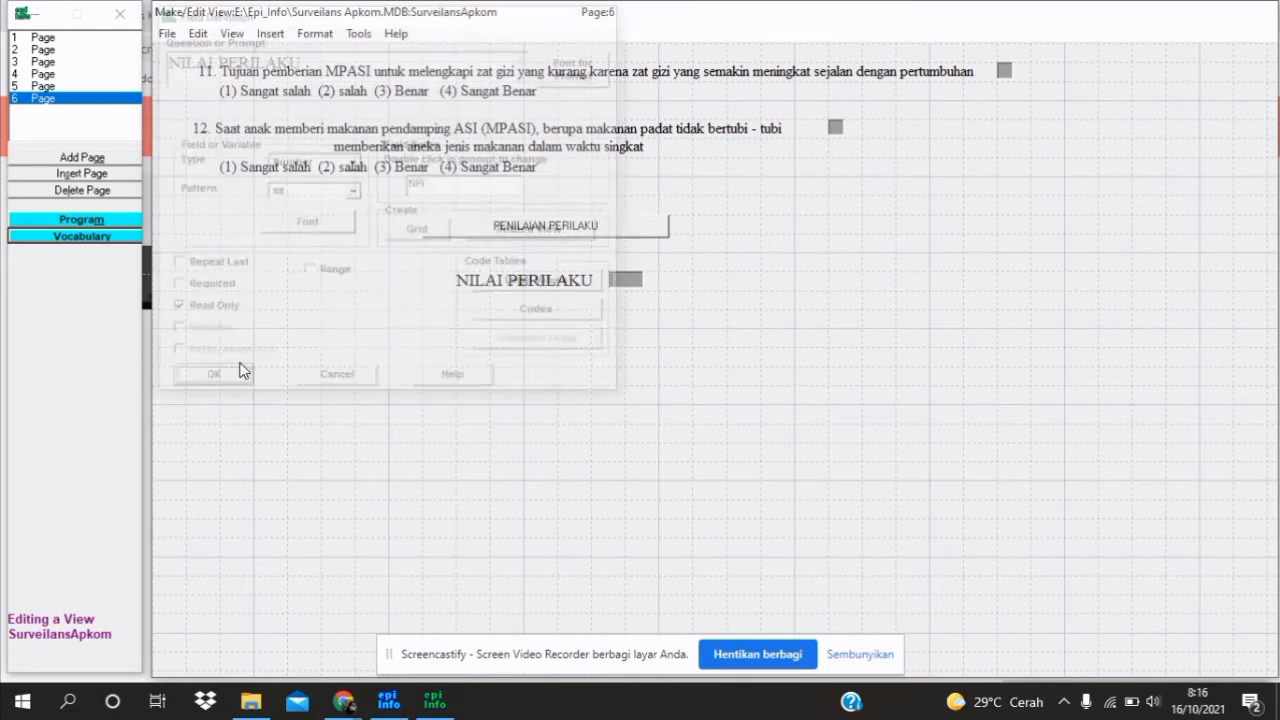
{"action": "mouse_move", "coordinate": [545, 282]}
{"action": "left_mouse_down"}
{"action": "mouse_move", "coordinate": [525, 280]}
{"action": "mouse_move", "coordinate": [527, 264]}
{"action": "left_mouse_up"}
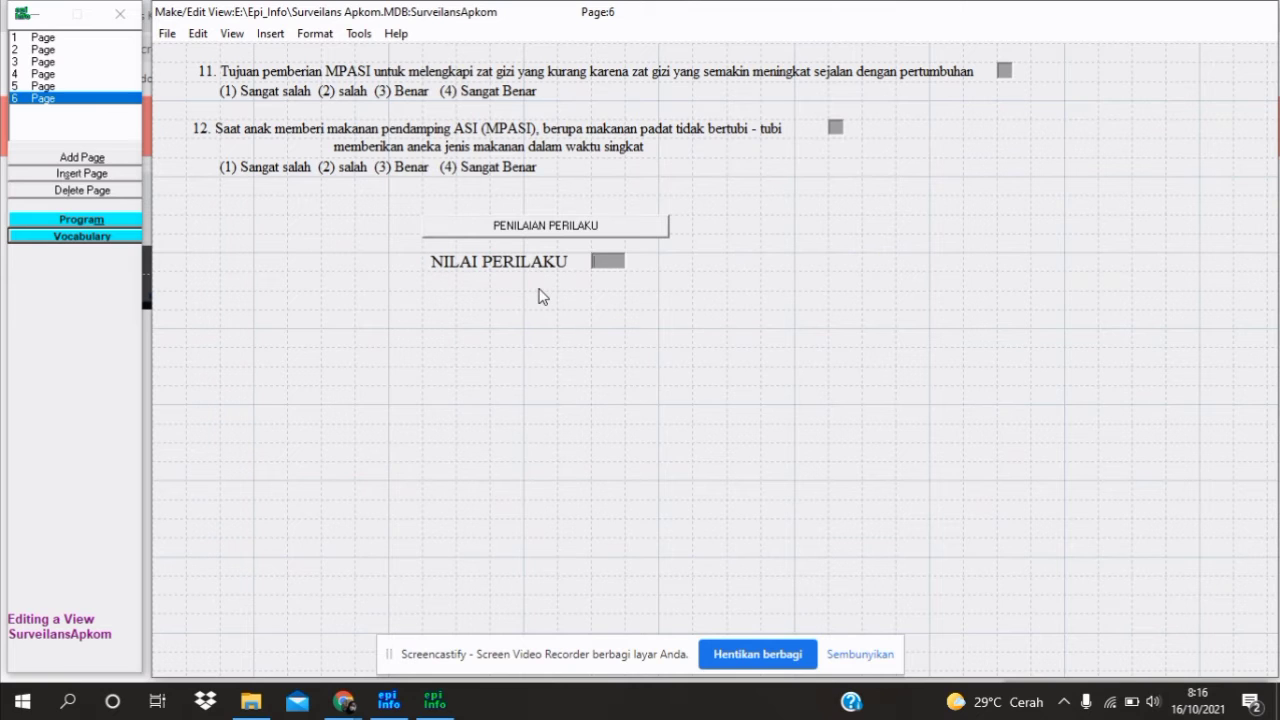
{"action": "left_click", "coordinate": [538, 296]}
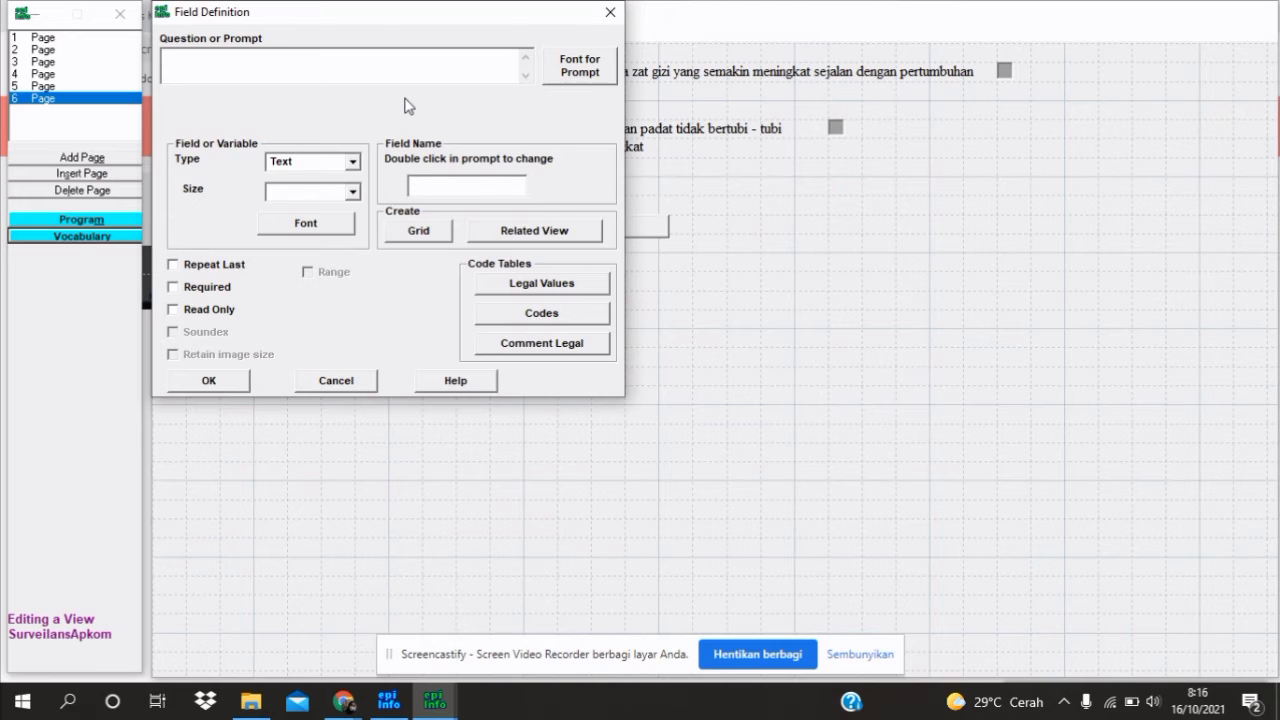
Enter the prompt 'KATEGORI PERILAKU' in Times New Roman 14
{"action": "type", "text": "KATEGORI PERILAKU"}
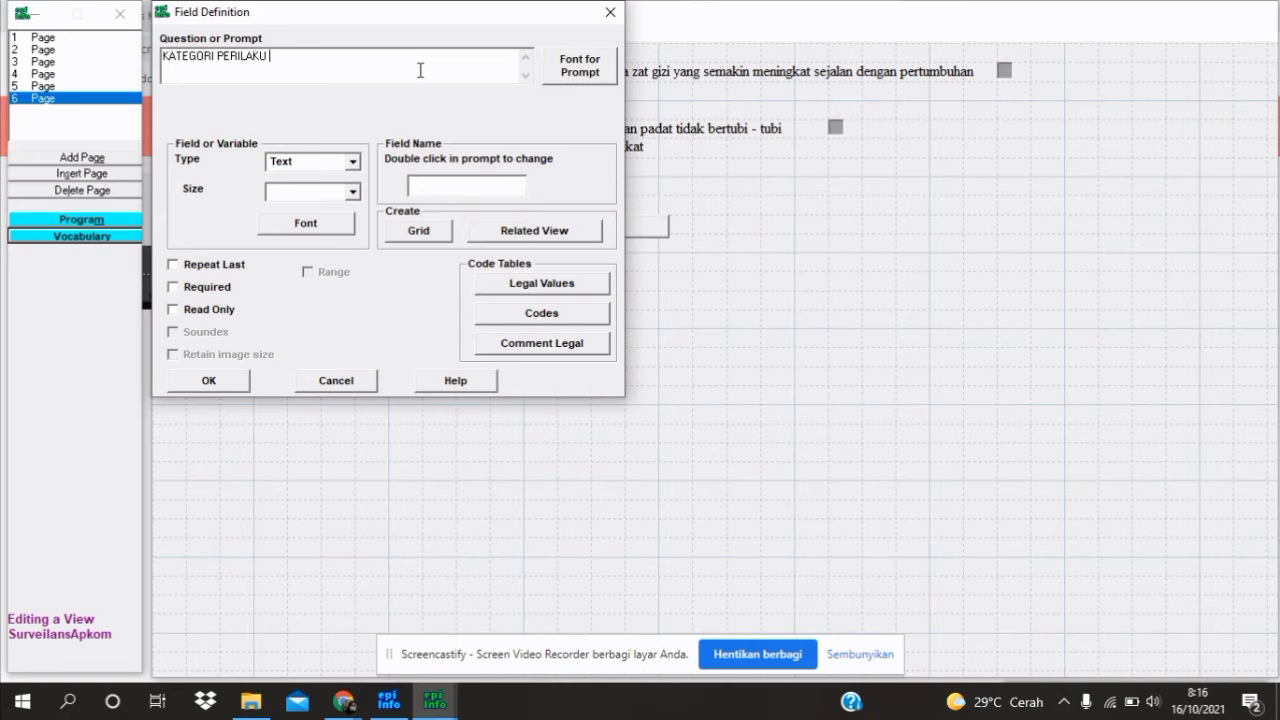
{"action": "left_click", "coordinate": [605, 77]}
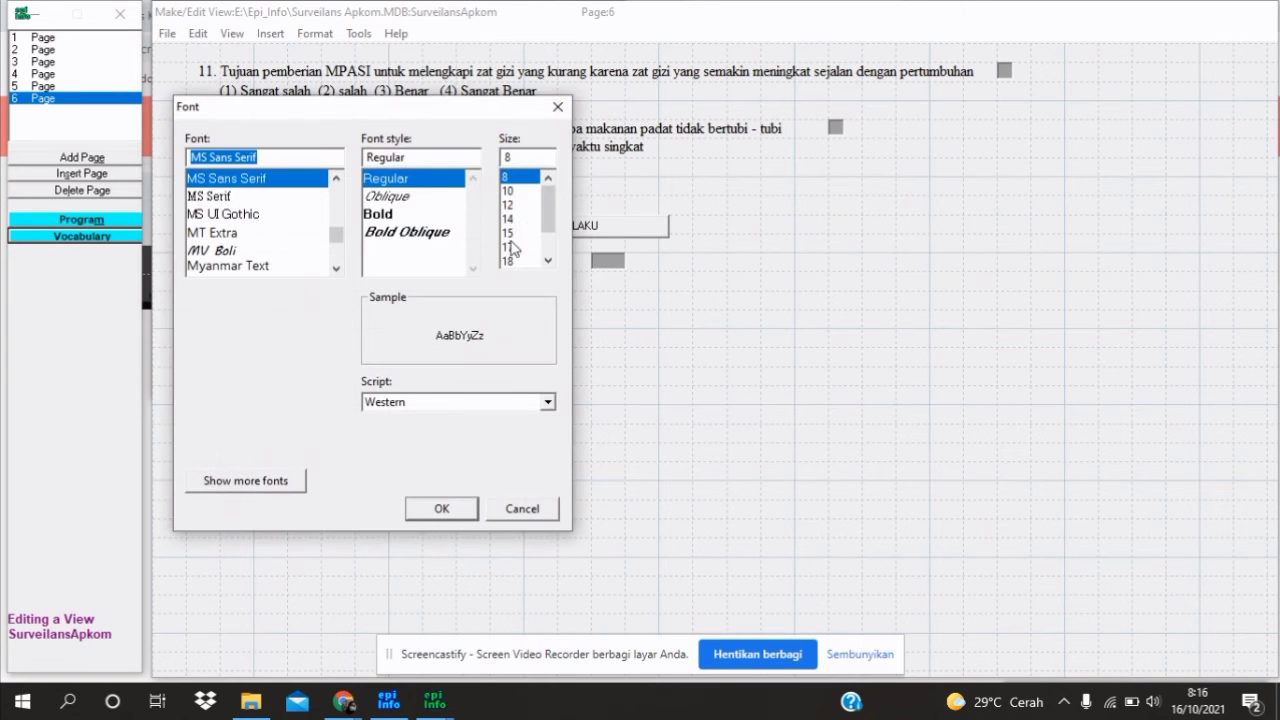
{"action": "left_click", "coordinate": [518, 220]}
{"action": "left_click_drag", "start_coordinate": [268, 158], "coordinate": [178, 160]}
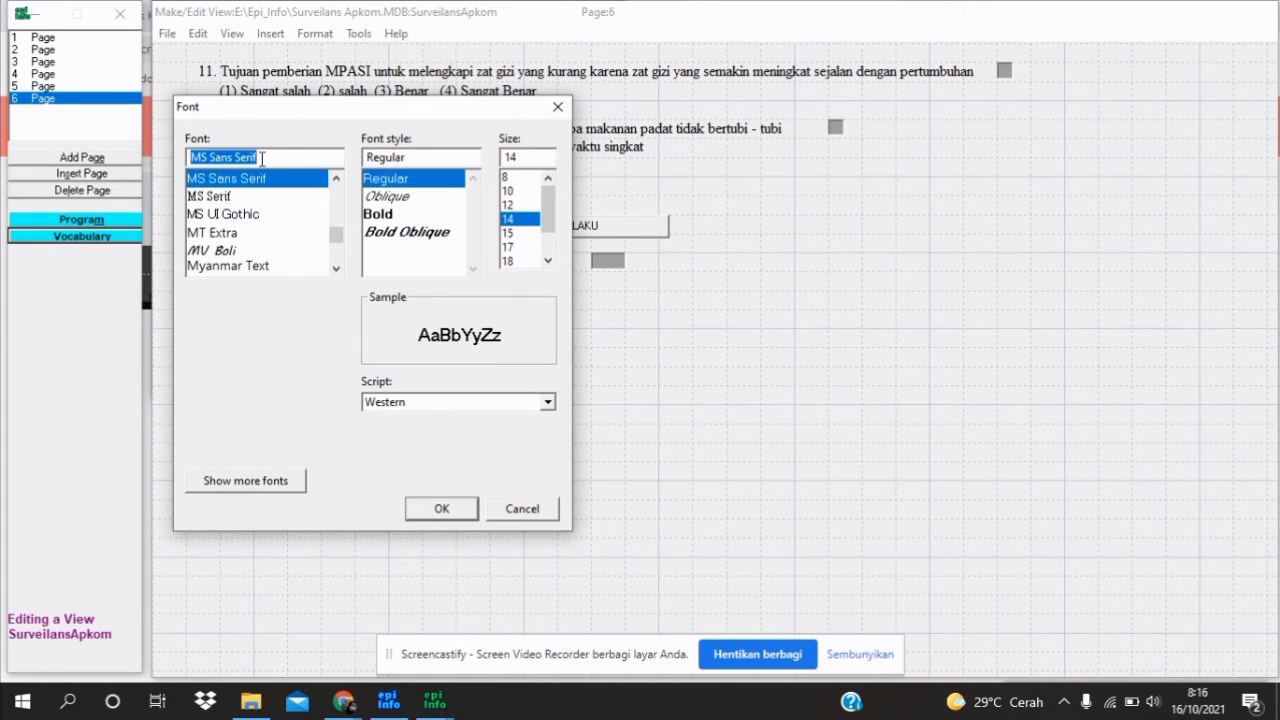
{"action": "type", "text": "time"}
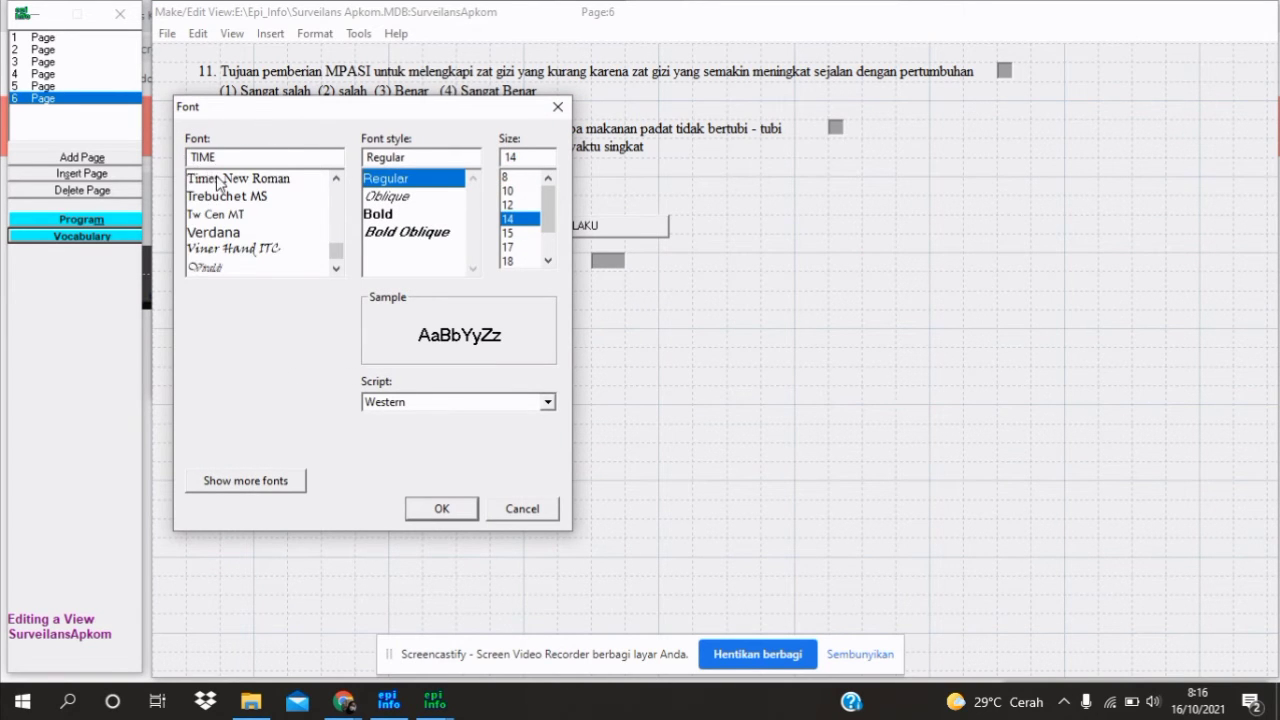
{"action": "left_click", "coordinate": [441, 509]}
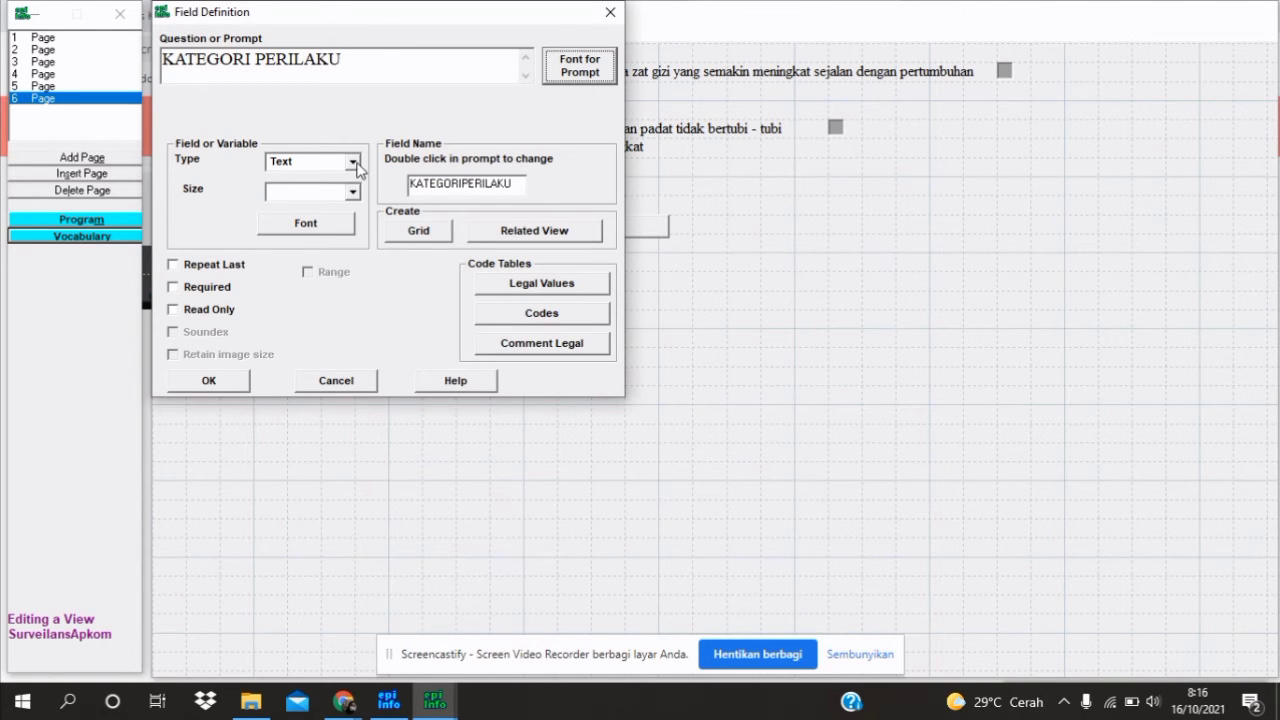
Give it size 10, name KPr, make it read-only, and move it under the score field
{"action": "left_click", "coordinate": [321, 191]}
{"action": "type", "text": "10"}
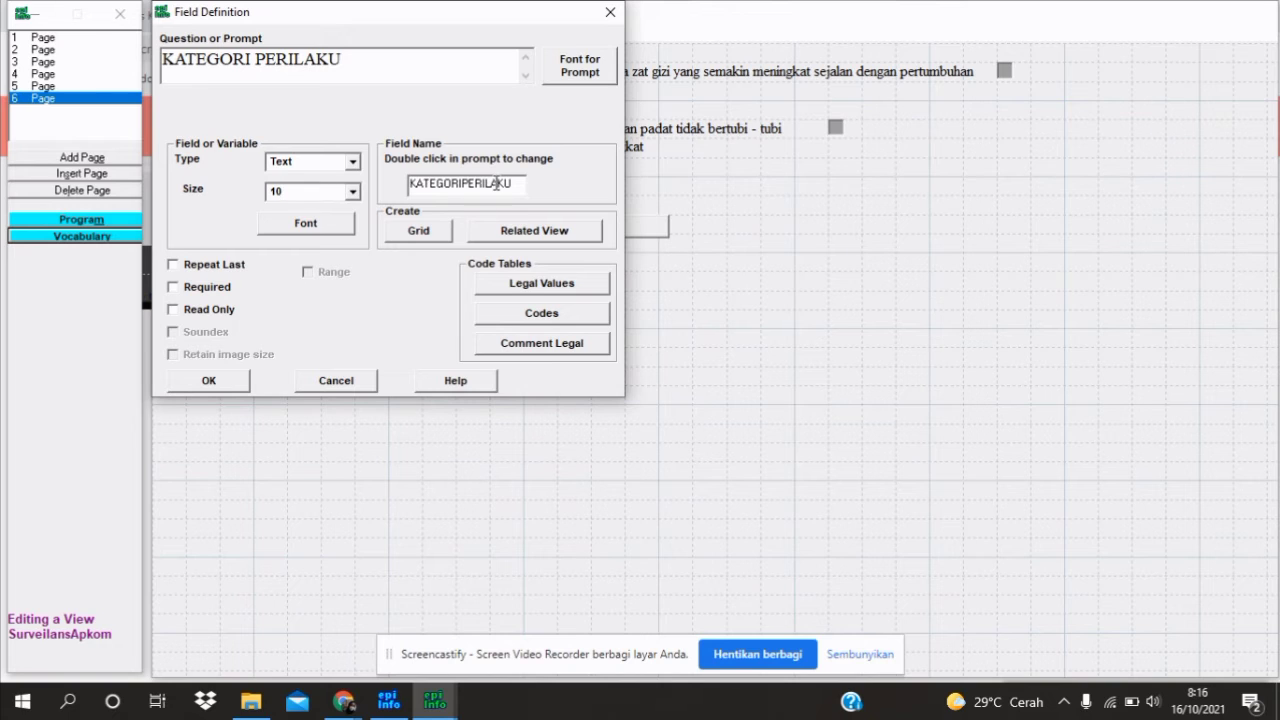
{"action": "double_click", "coordinate": [497, 185]}
{"action": "type", "text": "KPE"}
{"action": "key", "text": "BackSpace"}
{"action": "type", "text": "R"}
{"action": "key", "text": "BackSpace"}
{"action": "type", "text": "I"}
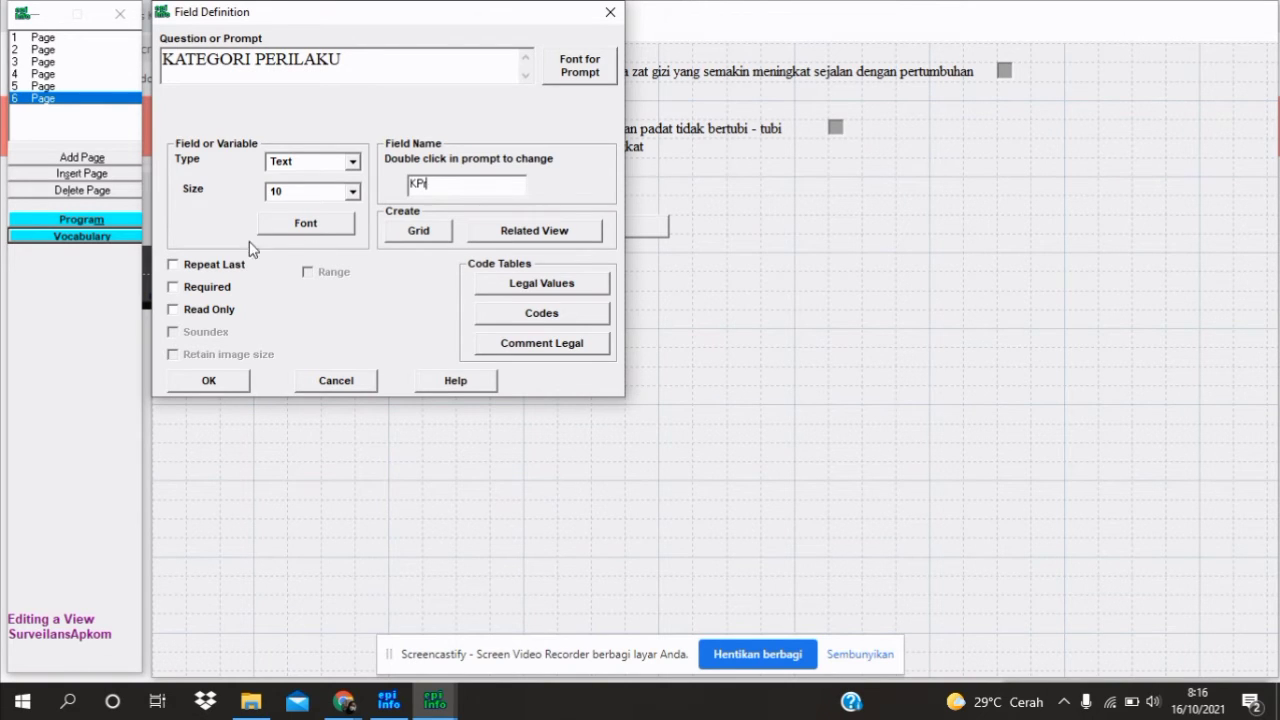
{"action": "left_click", "coordinate": [214, 311]}
{"action": "left_click", "coordinate": [213, 380]}
{"action": "left_click_drag", "start_coordinate": [618, 305], "coordinate": [505, 291]}
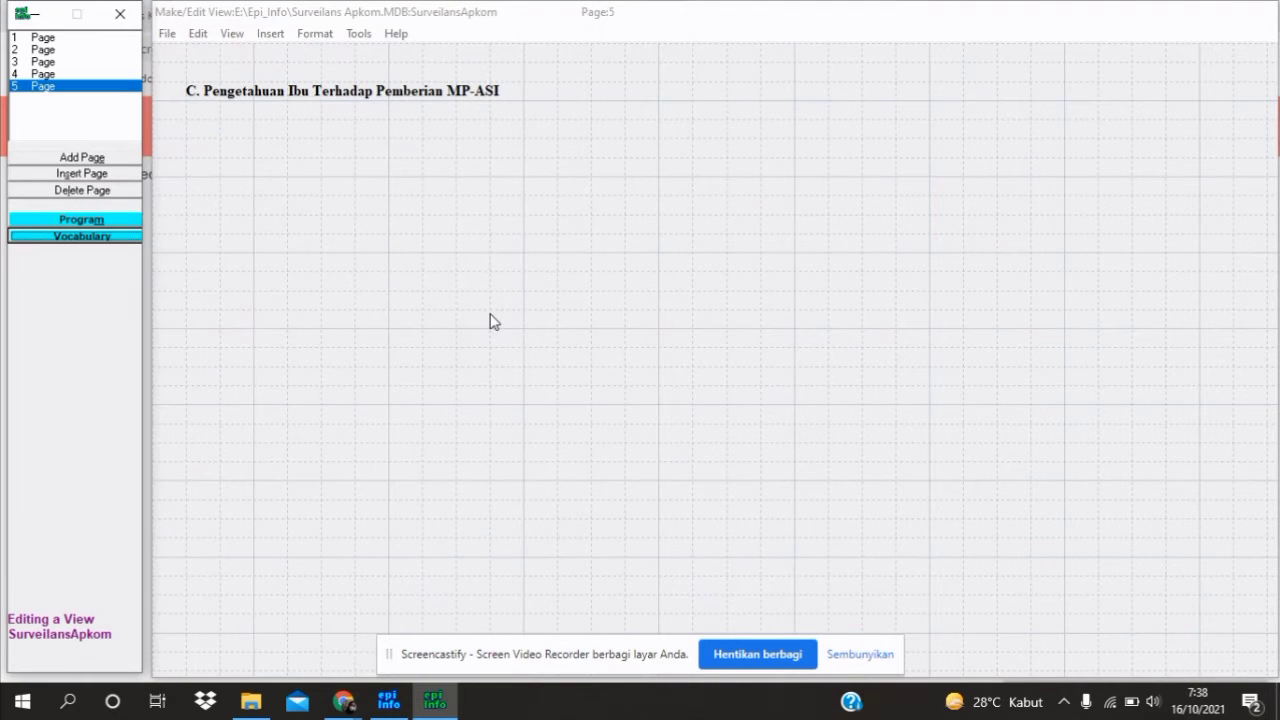
Keep 'C. Pengetahuan Ibu Terhadap Pemberian MP-ASI' as a bold Times New Roman 12 label
{"action": "double_click", "coordinate": [310, 93]}
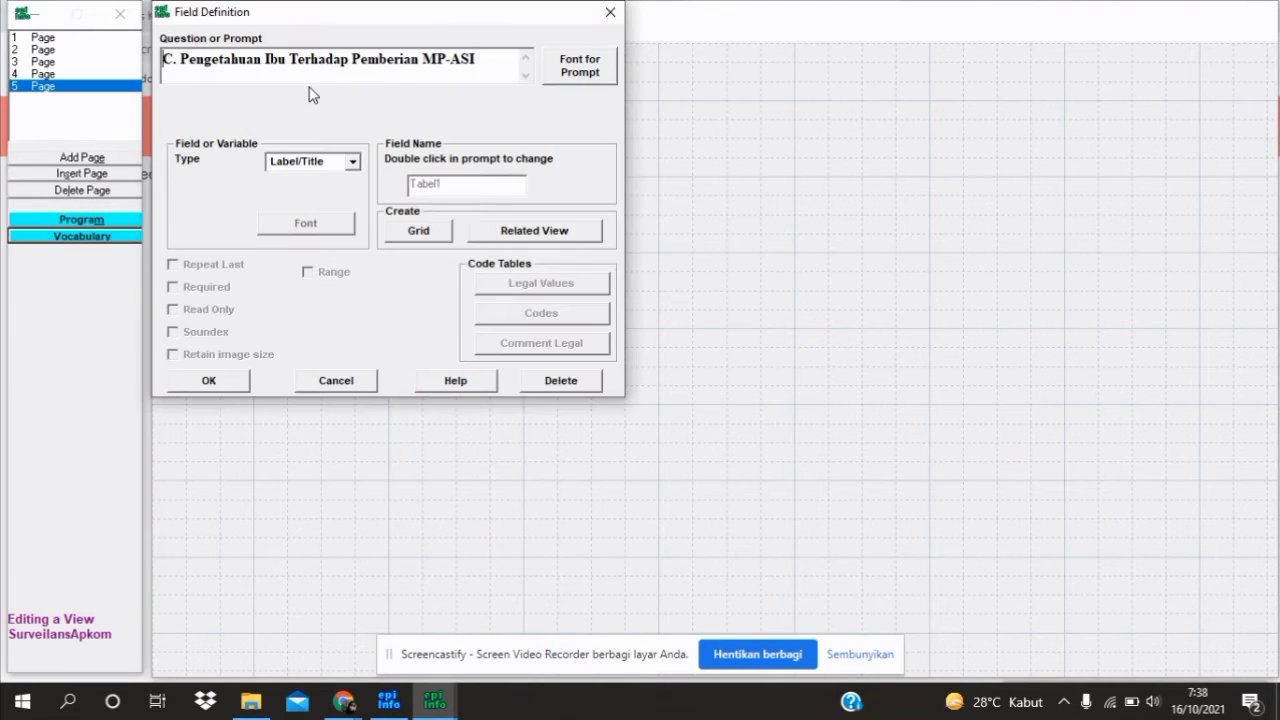
{"action": "left_click", "coordinate": [579, 65]}
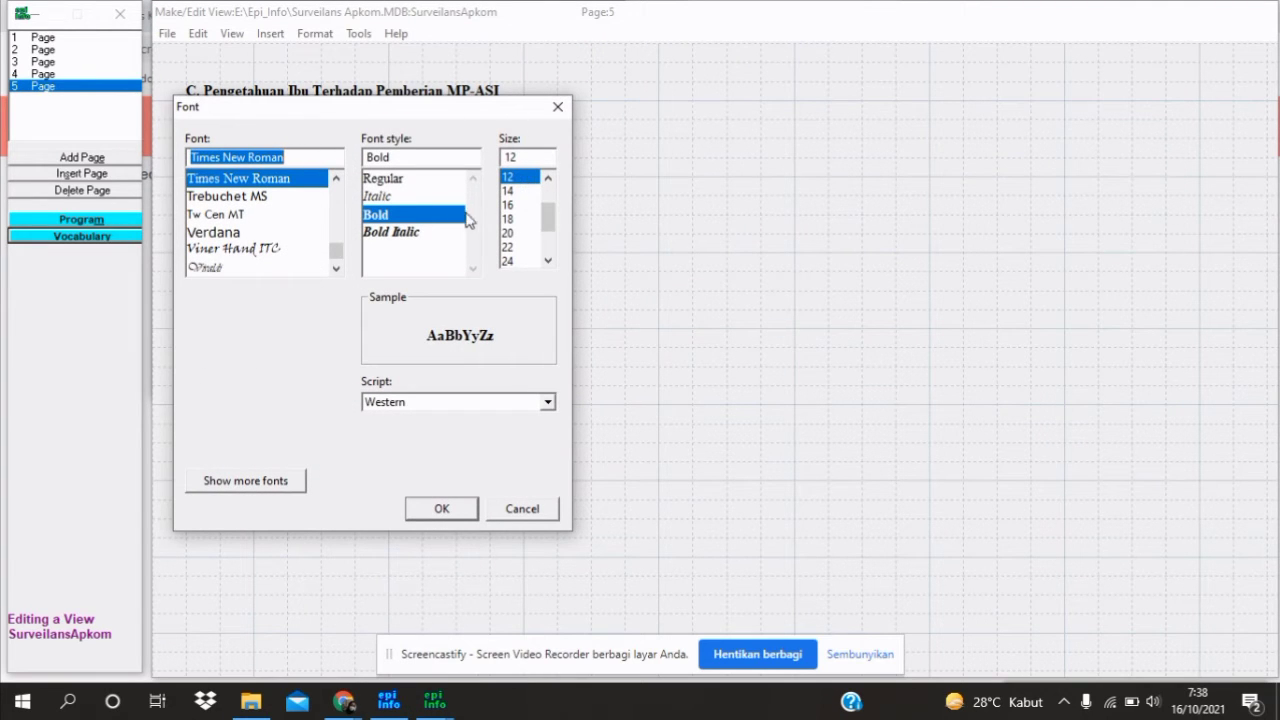
{"action": "left_click", "coordinate": [436, 508]}
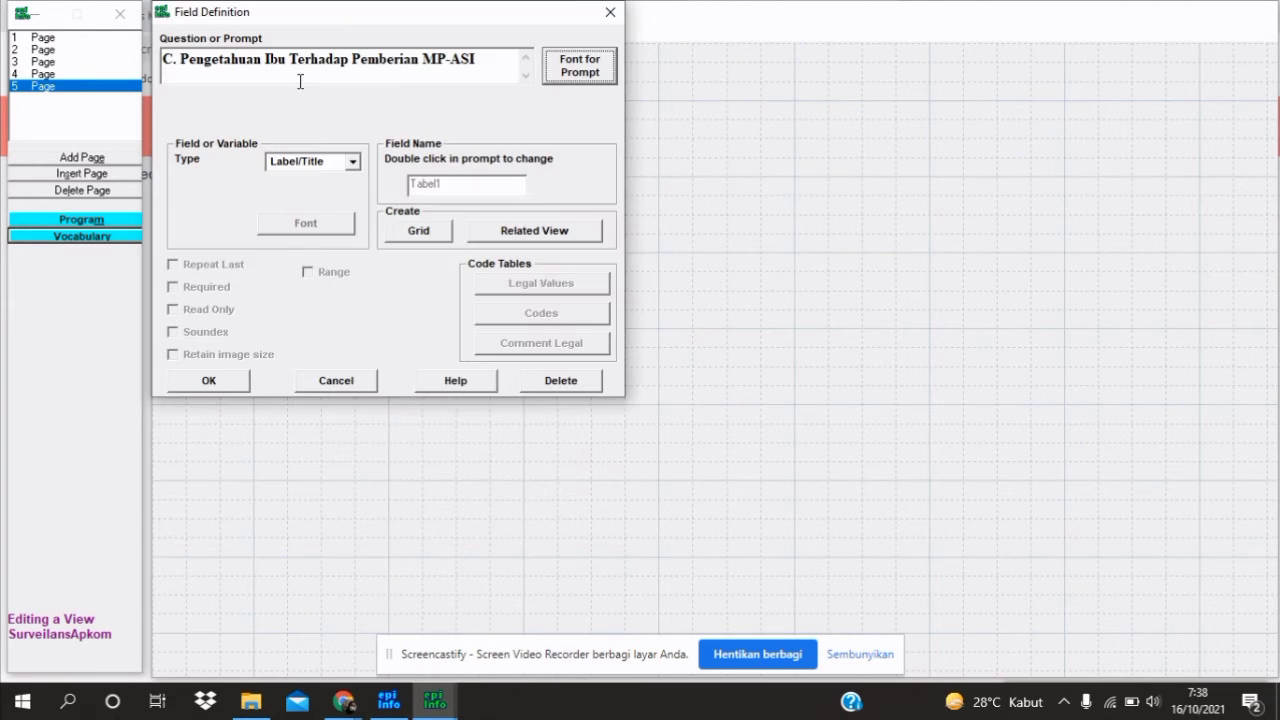
{"action": "left_click", "coordinate": [356, 168]}
{"action": "left_click", "coordinate": [362, 167]}
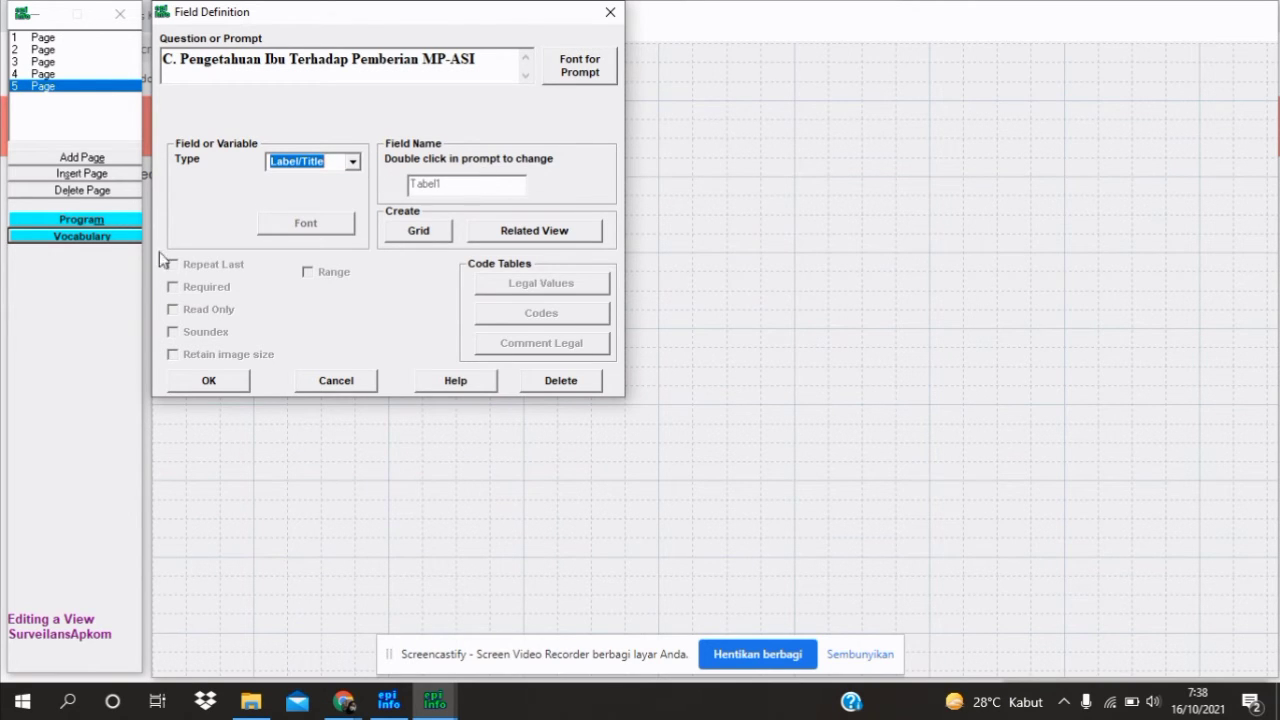
{"action": "left_click", "coordinate": [217, 386]}
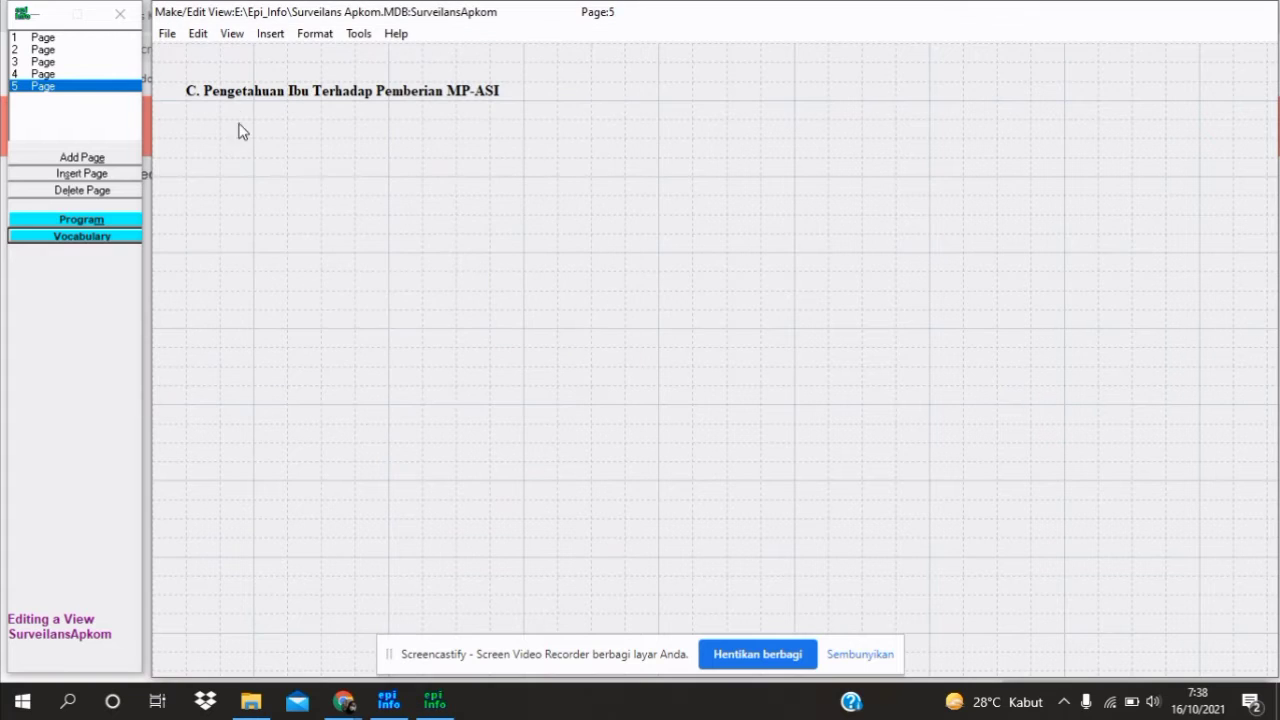
{"action": "right_click", "coordinate": [240, 131]}
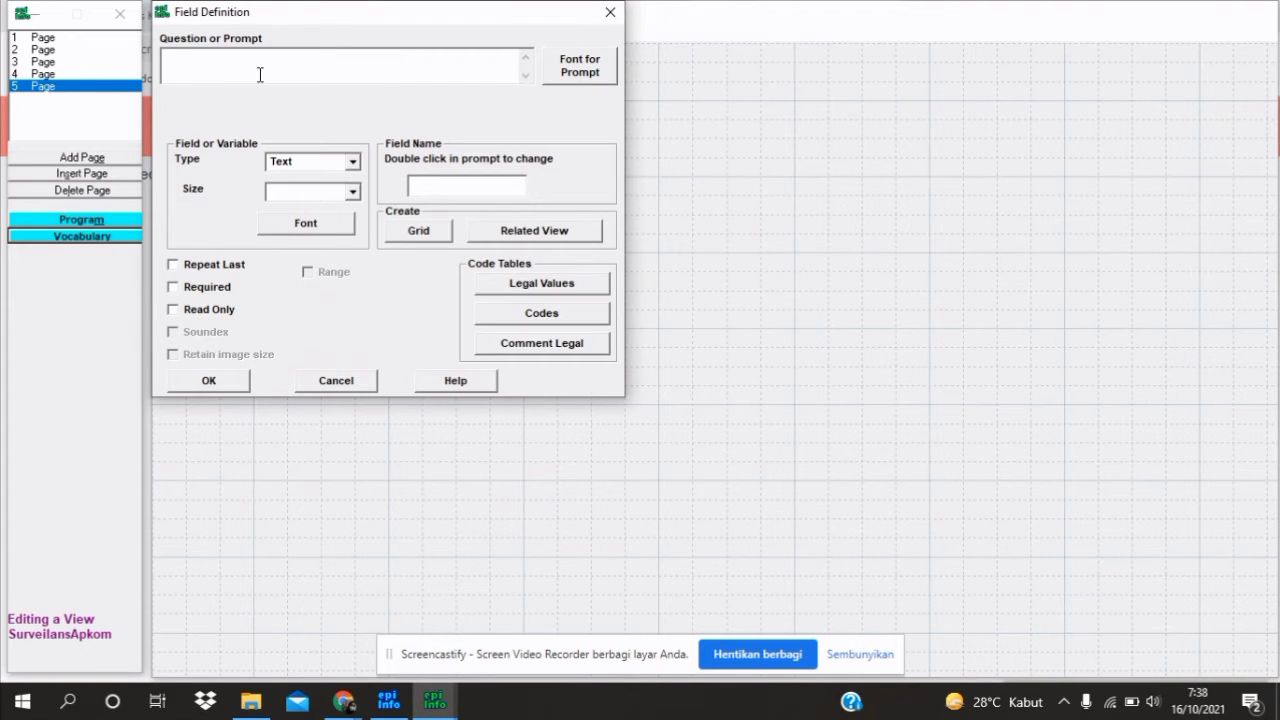
Enter '1. Makanan' as the prompt of the first knowledge question field
{"action": "type", "text": "1. Makanan pendamping ASI ("}
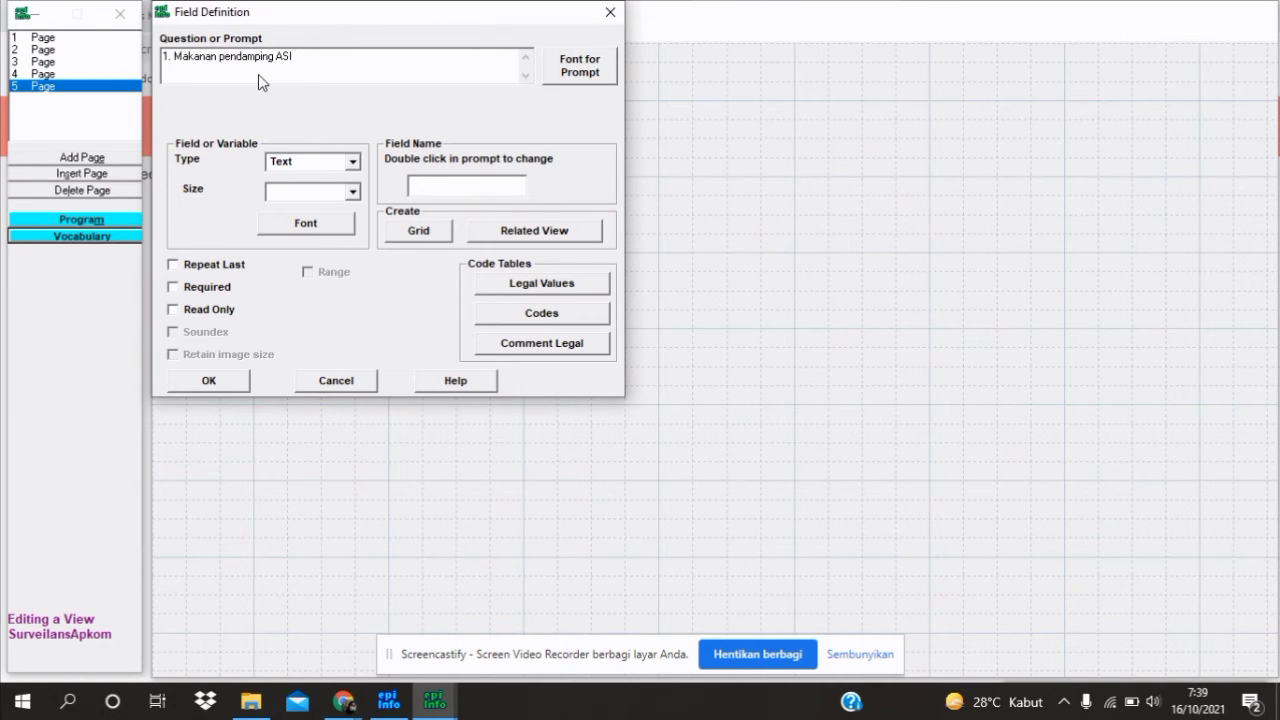
Extend question 1's prompt with '(MP-ASI) adalah makanan tambahan yang diberikan kepada bayi disamping ASI…'
{"action": "type", "text": "("}
{"action": "key", "text": "Left"}
{"action": "type", "text": "MPASI"}
{"action": "key", "text": "Left"}
{"action": "key", "text": "Left"}
{"action": "key", "text": "Left"}
{"action": "type", "text": "-"}
{"action": "key", "text": "Right"}
{"action": "key", "text": "Right"}
{"action": "key", "text": "Right"}
{"action": "key", "text": "Right"}
{"action": "type", "text": "adalah makanan ta"}
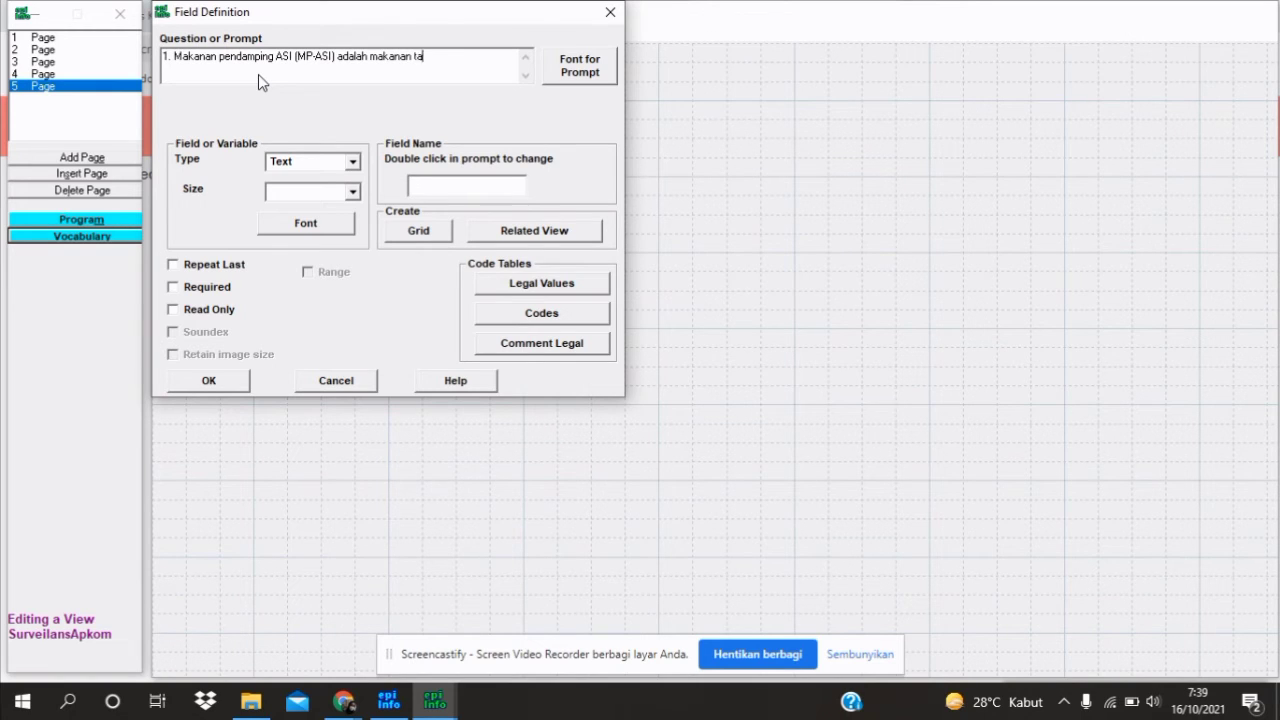
{"action": "type", "text": "mbahan yang diberikan kepada bayi"}
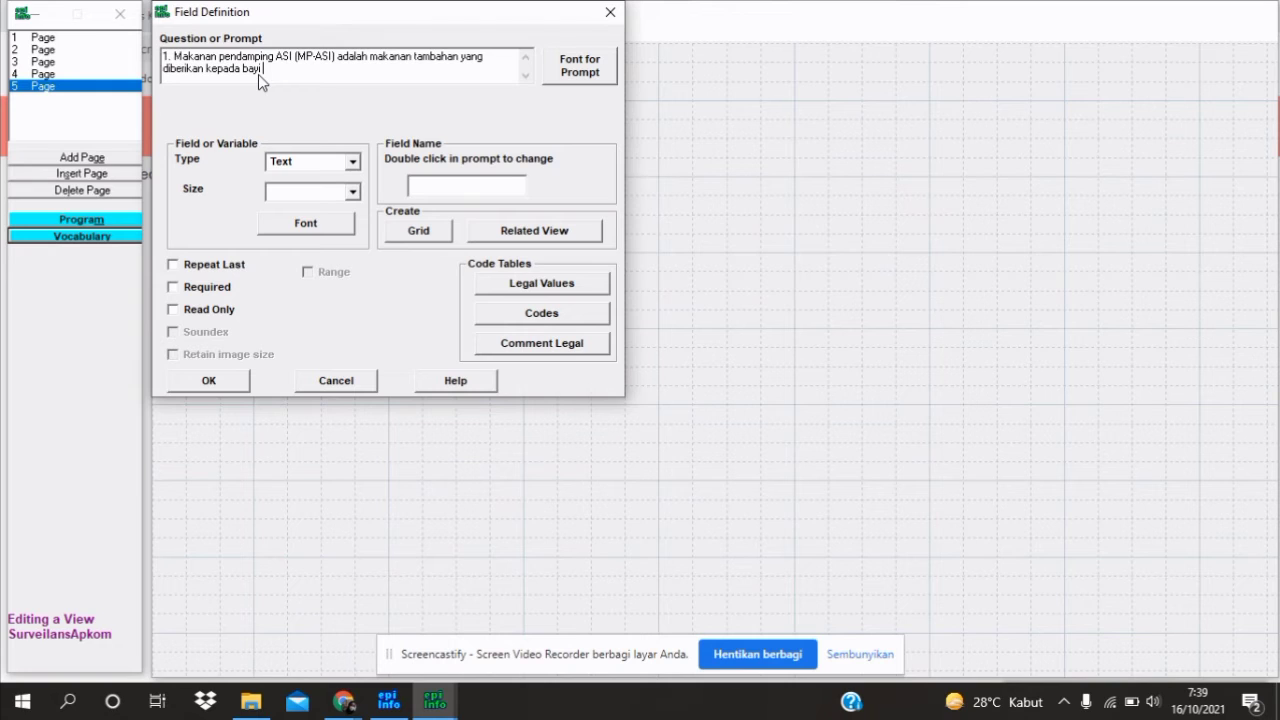
{"action": "type", "text": " disamping ASI untuk memenuhi ke"}
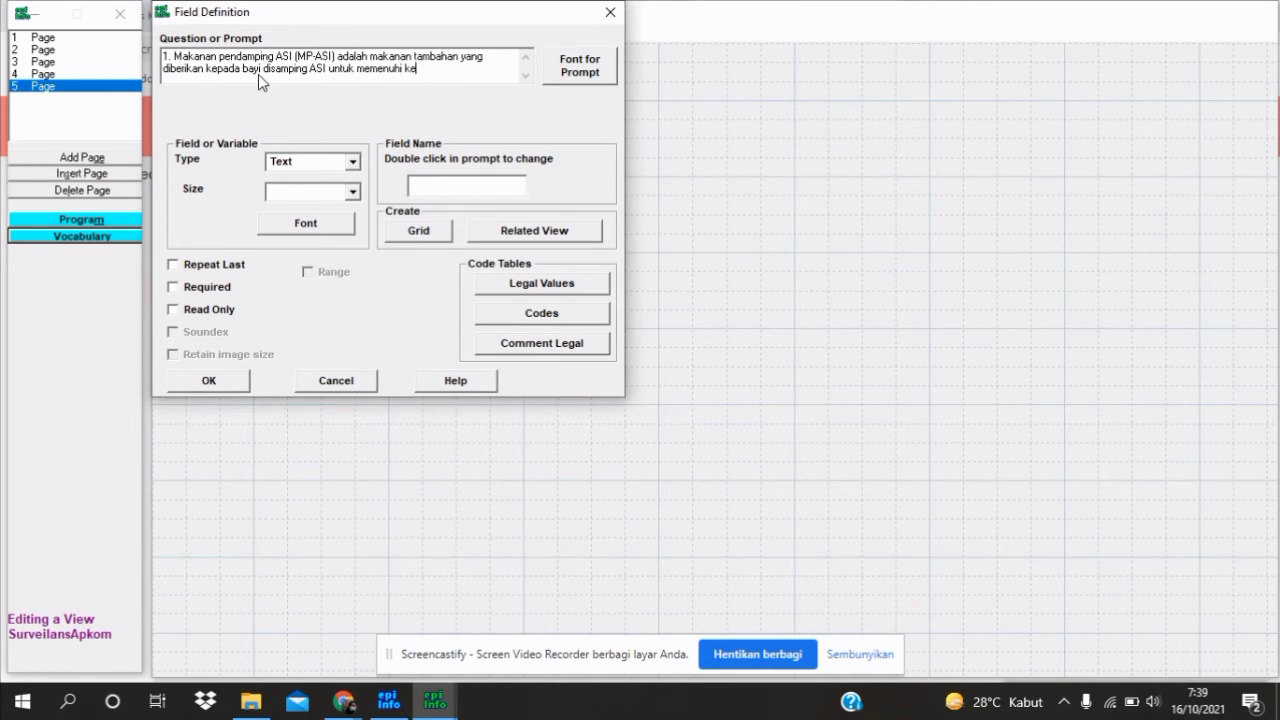
{"action": "type", "text": "butuhan gizinya"}
Set question 1's prompt font to Times New Roman, size 12
{"action": "left_click", "coordinate": [580, 66]}
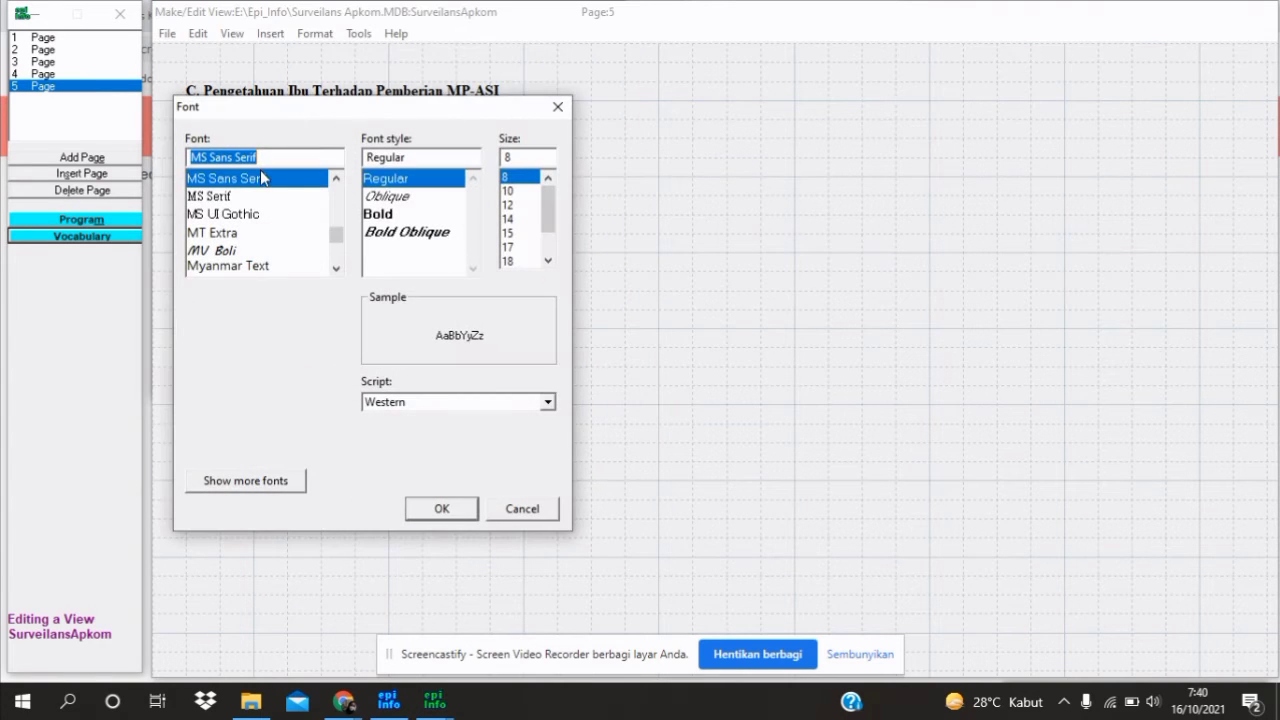
{"action": "type", "text": "tm"}
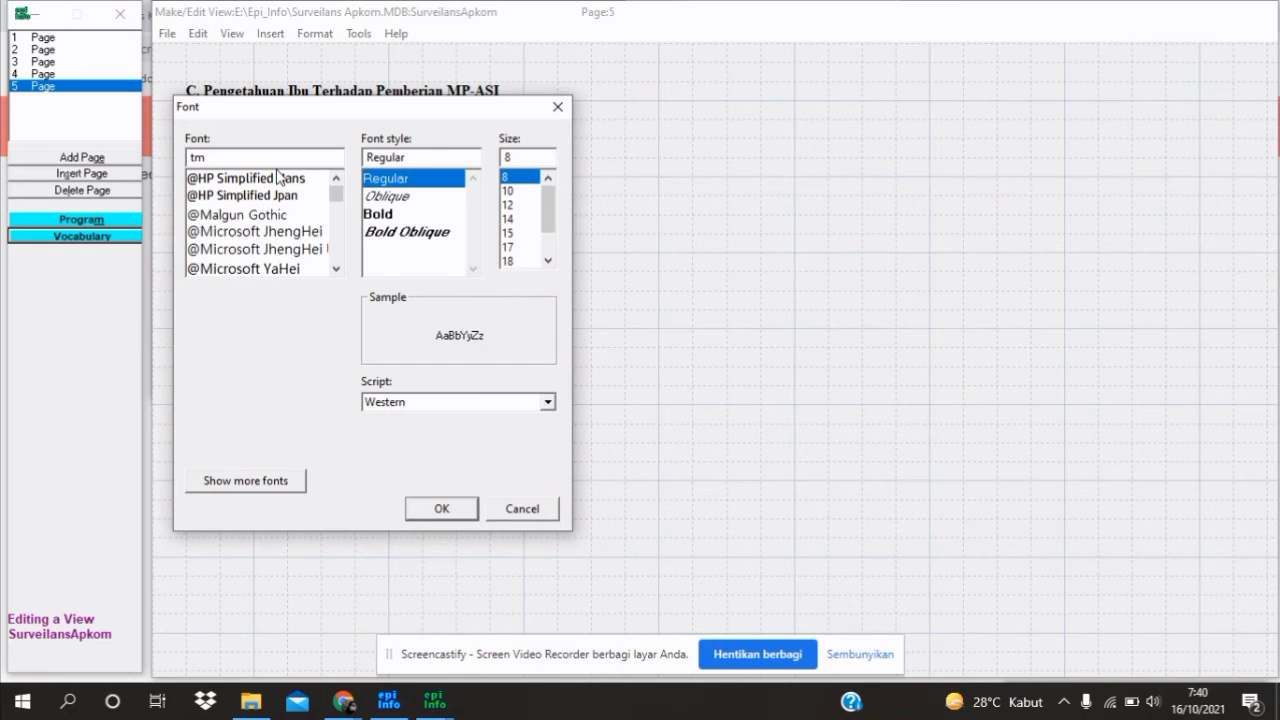
{"action": "key", "text": "BackSpace"}
{"action": "type", "text": "i"}
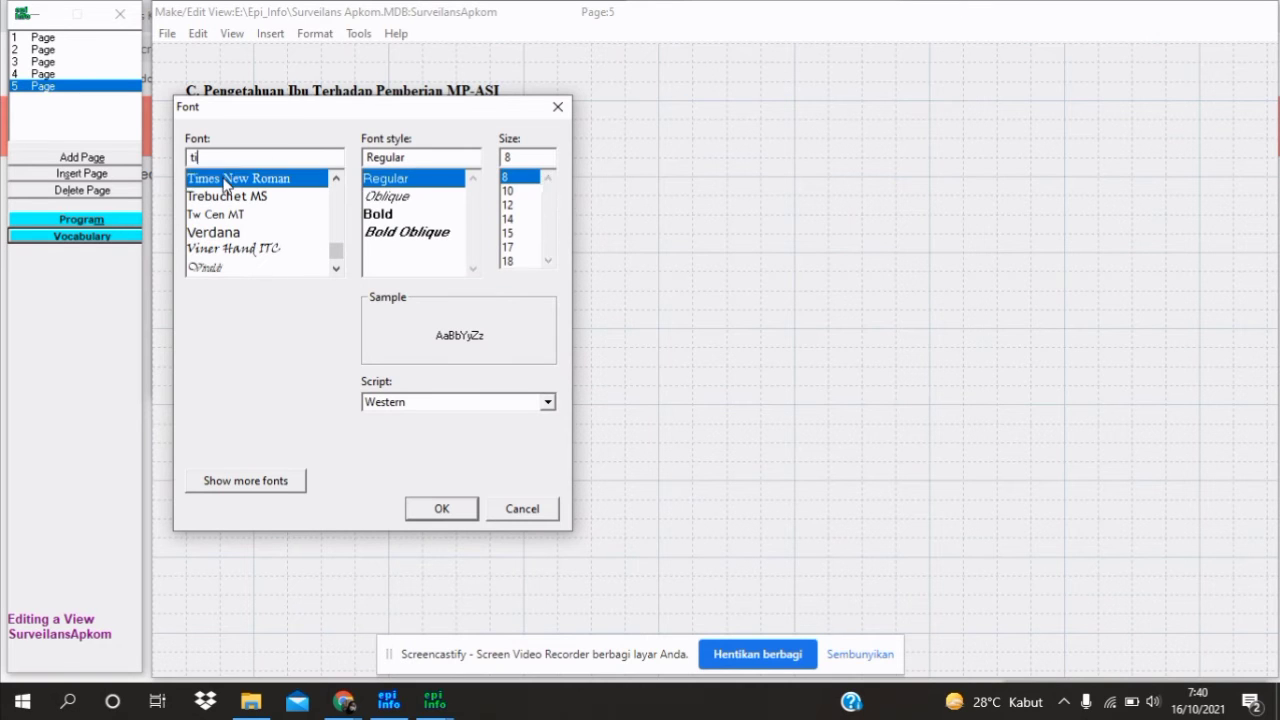
{"action": "left_click", "coordinate": [225, 180]}
{"action": "left_click", "coordinate": [510, 232]}
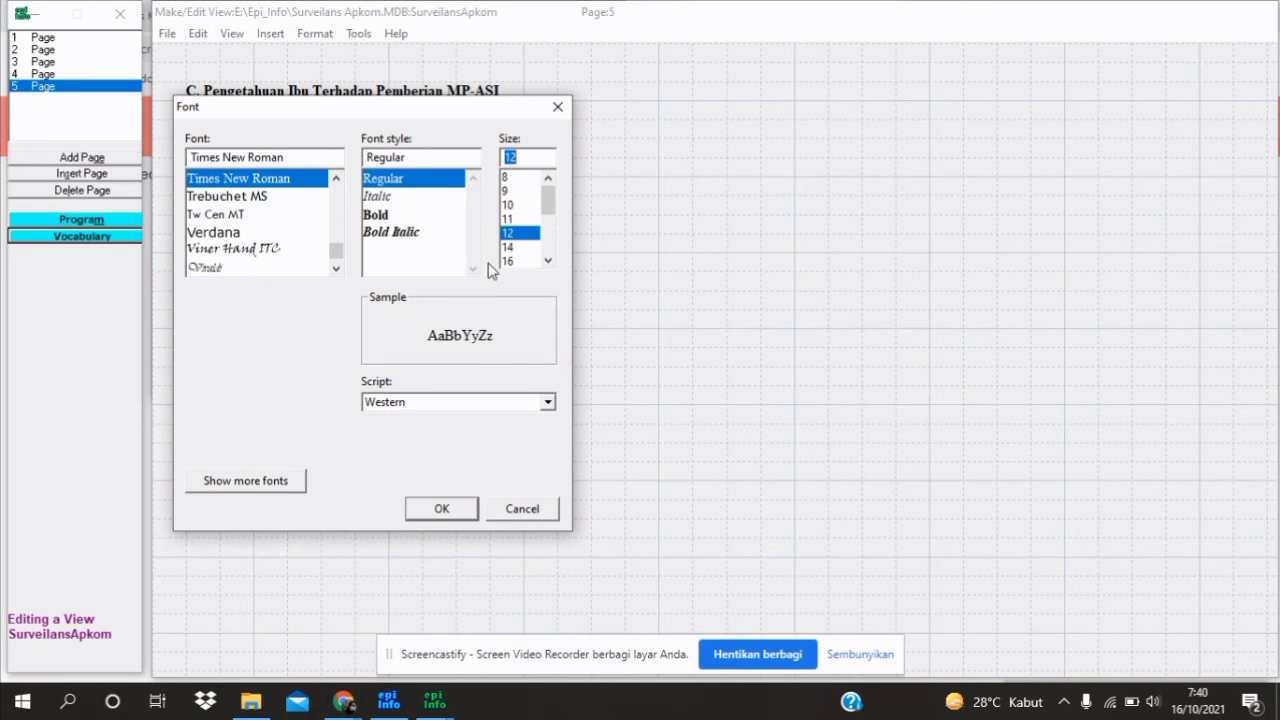
{"action": "left_click", "coordinate": [445, 508]}
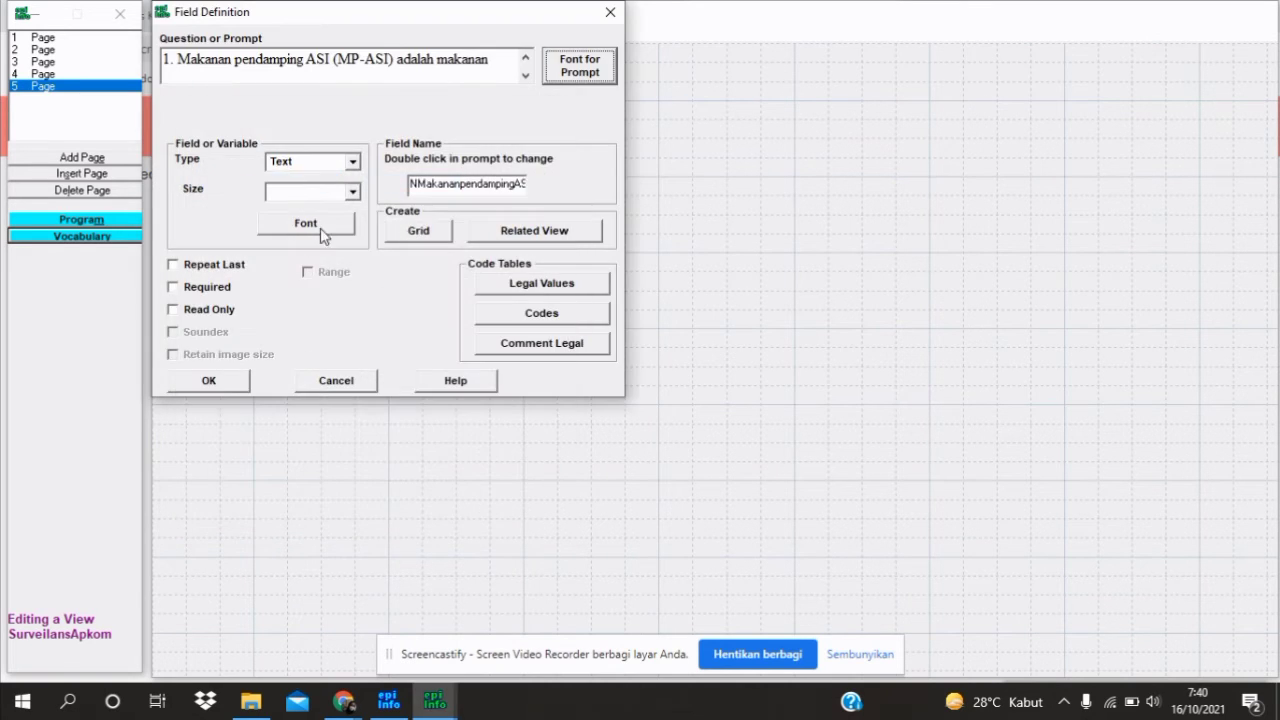
Make question 1 a Number field with pattern # named PPi1
{"action": "left_click", "coordinate": [351, 162]}
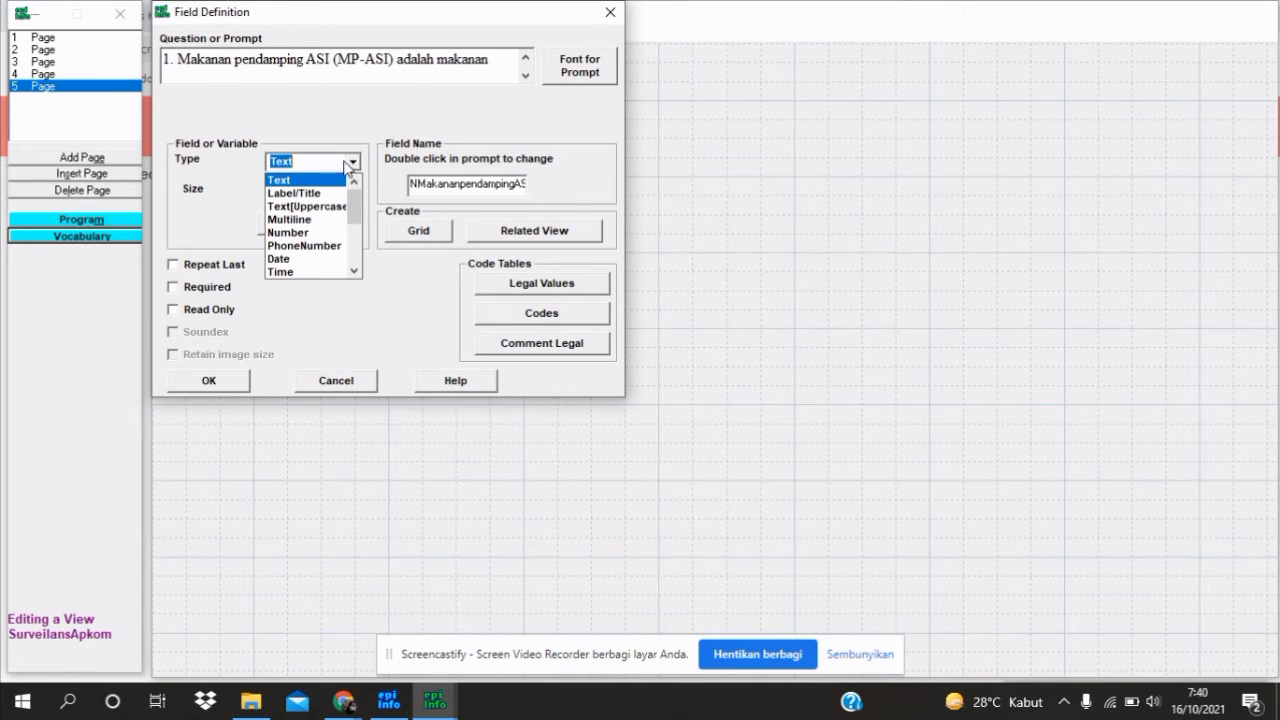
{"action": "left_click", "coordinate": [300, 232]}
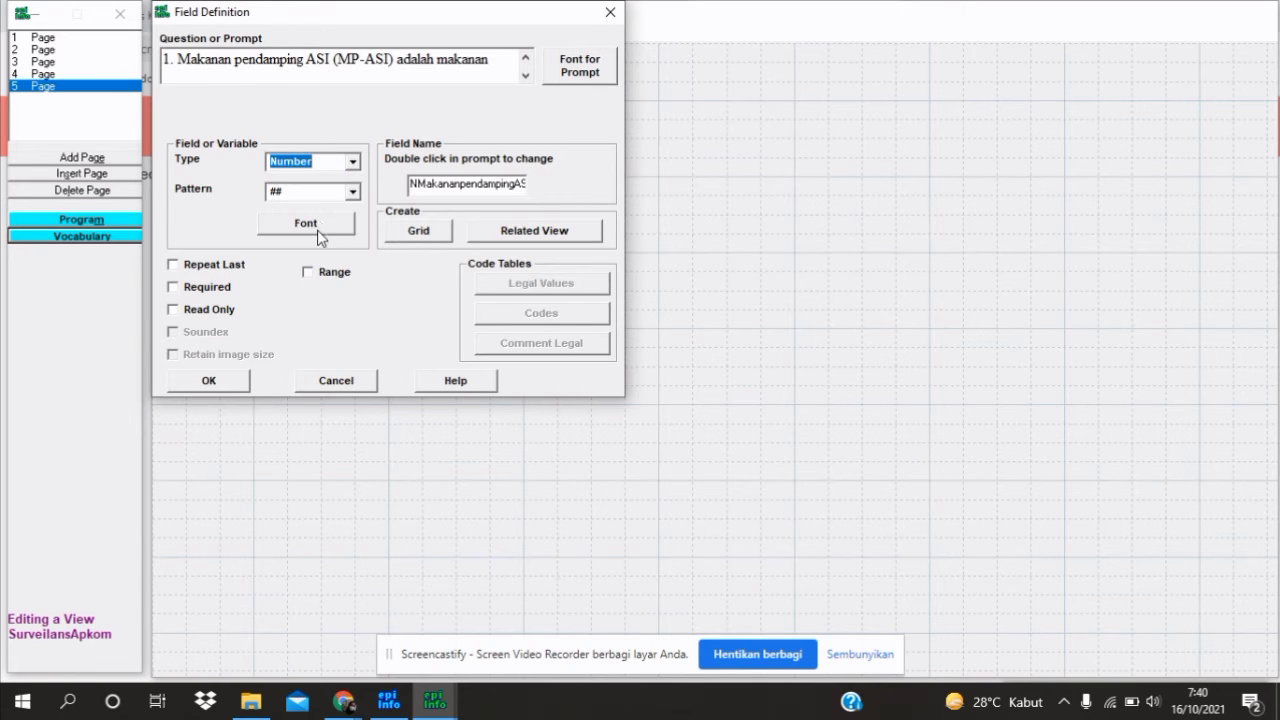
{"action": "left_click", "coordinate": [353, 193]}
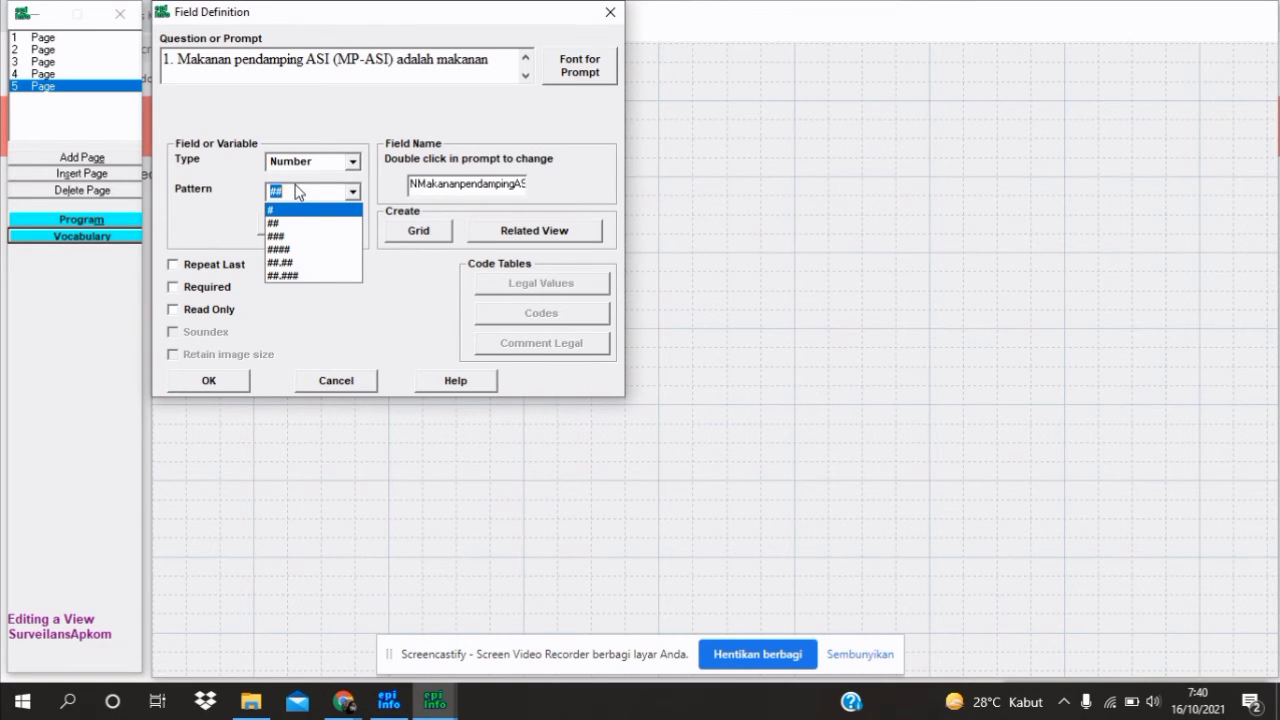
{"action": "left_click", "coordinate": [292, 210]}
{"action": "double_click", "coordinate": [435, 184]}
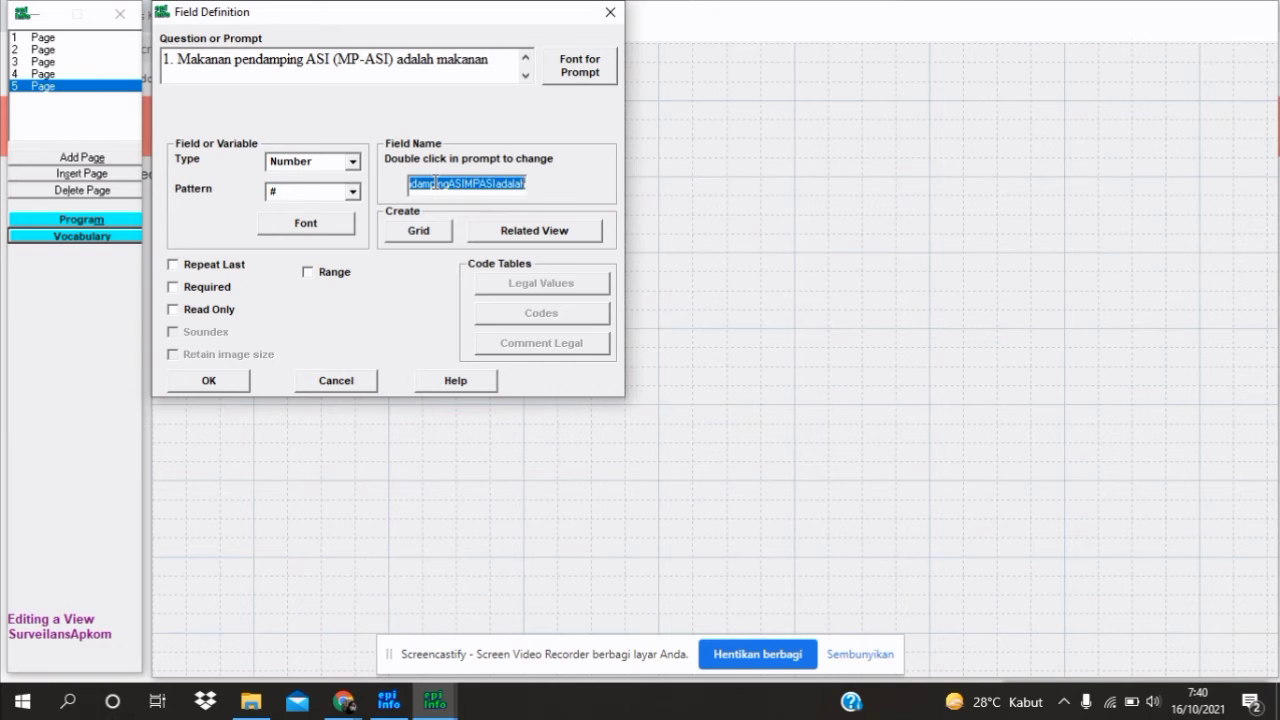
{"action": "type", "text": "PPr11"}
Restrict PPi1 to the range 1–4 and place it under the section C heading
{"action": "left_click", "coordinate": [340, 274]}
{"action": "left_click", "coordinate": [397, 302]}
{"action": "key", "text": "BackSpace"}
{"action": "type", "text": "1"}
{"action": "left_click", "coordinate": [403, 335]}
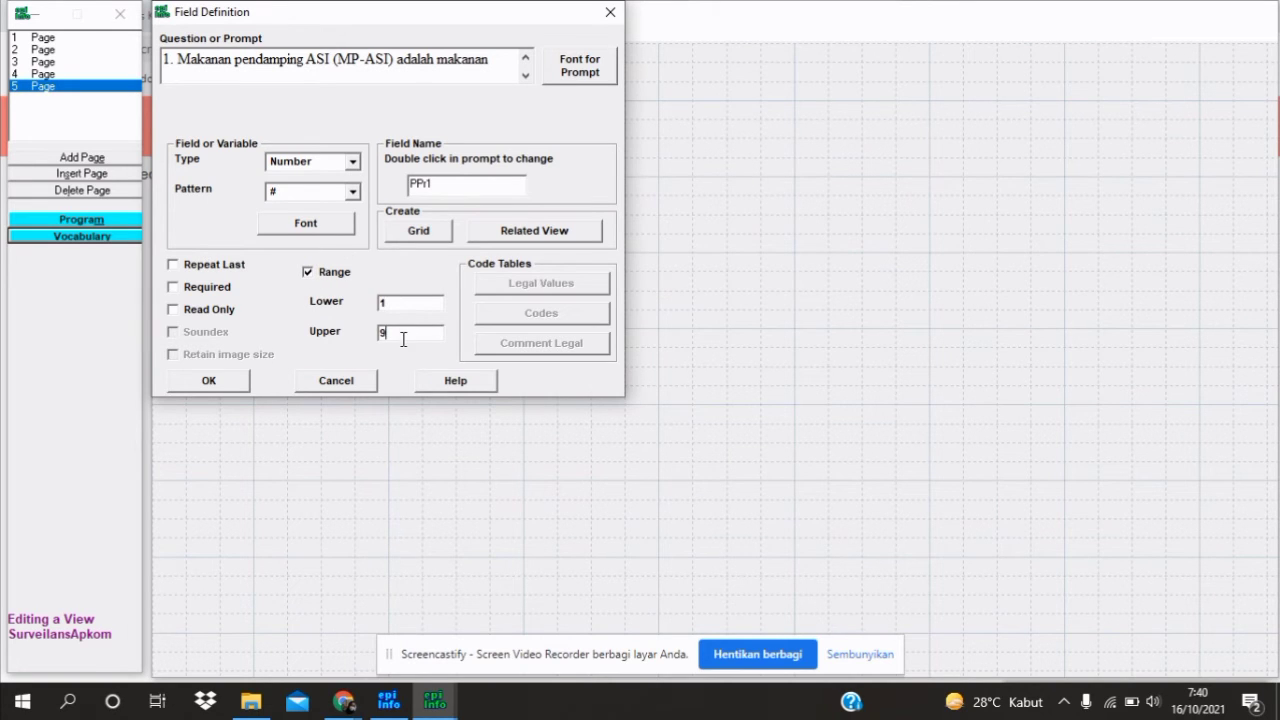
{"action": "key", "text": "BackSpace"}
{"action": "type", "text": "4"}
{"action": "left_click", "coordinate": [215, 381]}
{"action": "left_click_drag", "start_coordinate": [556, 155], "coordinate": [521, 138]}
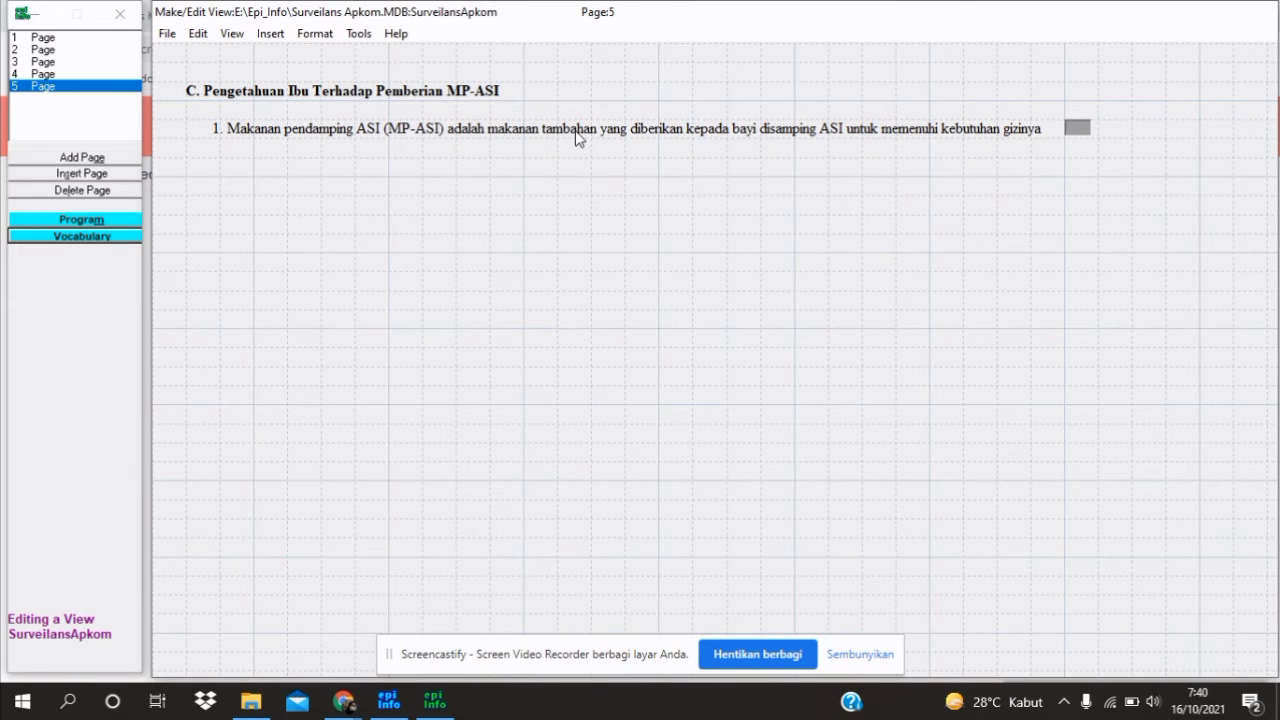
Start a new field with the prompt '(1) Sangat salah (2) salah (3) Benar (4) Sangat Benar', spaced apart
{"action": "right_click", "coordinate": [268, 160]}
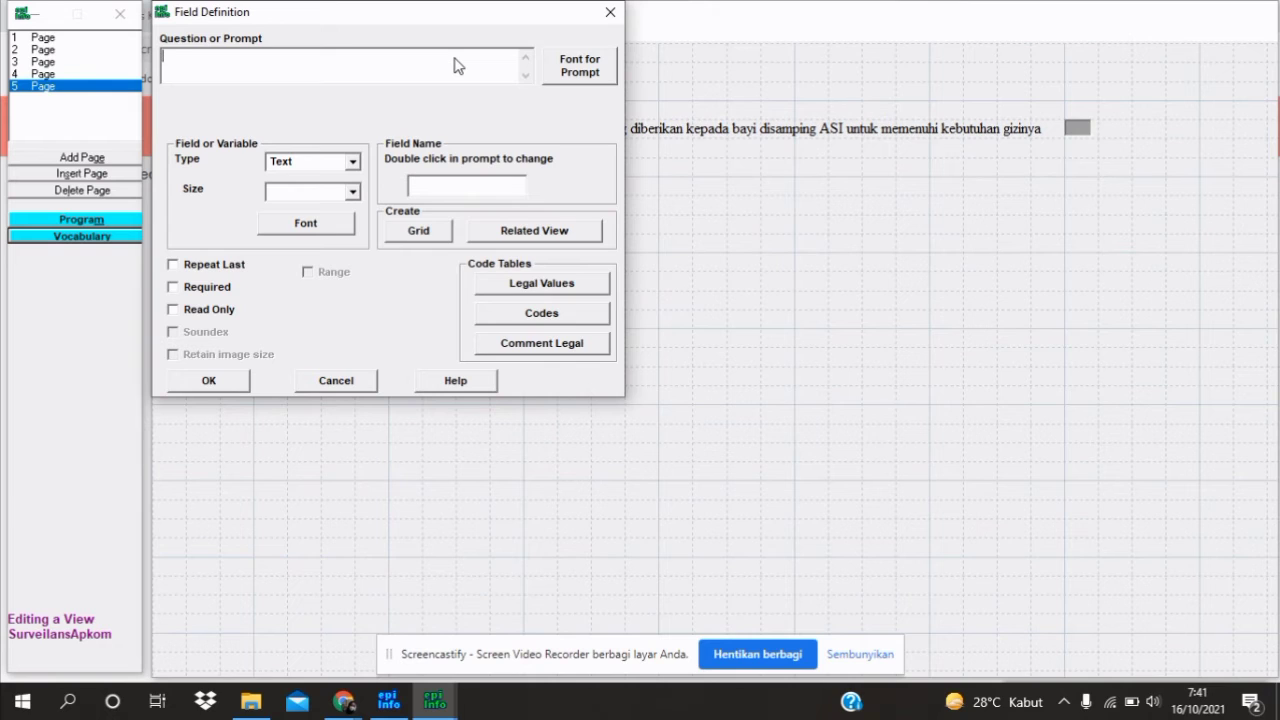
{"action": "type", "text": "(1) Sangat salah (2) salah (3) "}
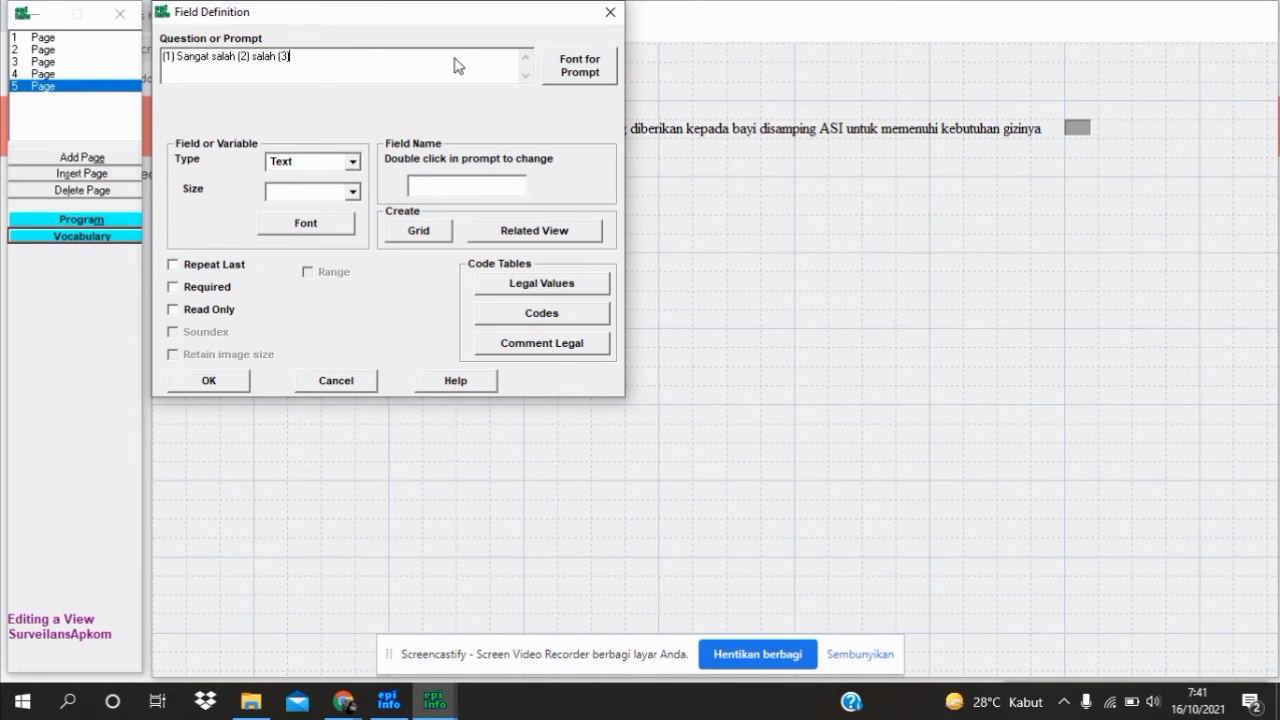
{"action": "type", "text": "Benar ("}
{"action": "type", "text": "Sangat"}
{"action": "key", "text": "BackSpace"}
{"action": "key", "text": "BackSpace"}
{"action": "key", "text": "BackSpace"}
{"action": "key", "text": "BackSpace"}
{"action": "key", "text": "BackSpace"}
{"action": "key", "text": "BackSpace"}
{"action": "key", "text": "BackSpace"}
{"action": "type", "text": "4) Sangat Benar"}
{"action": "left_click", "coordinate": [321, 58]}
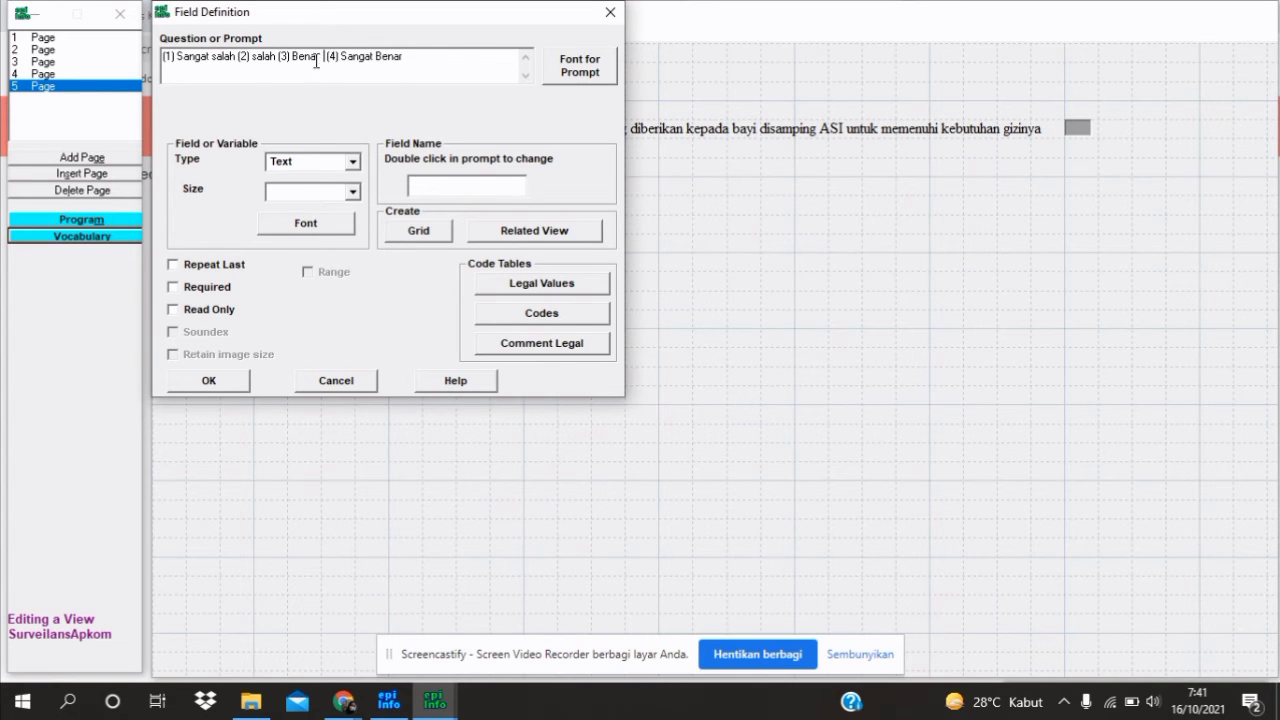
{"action": "left_click", "coordinate": [280, 57]}
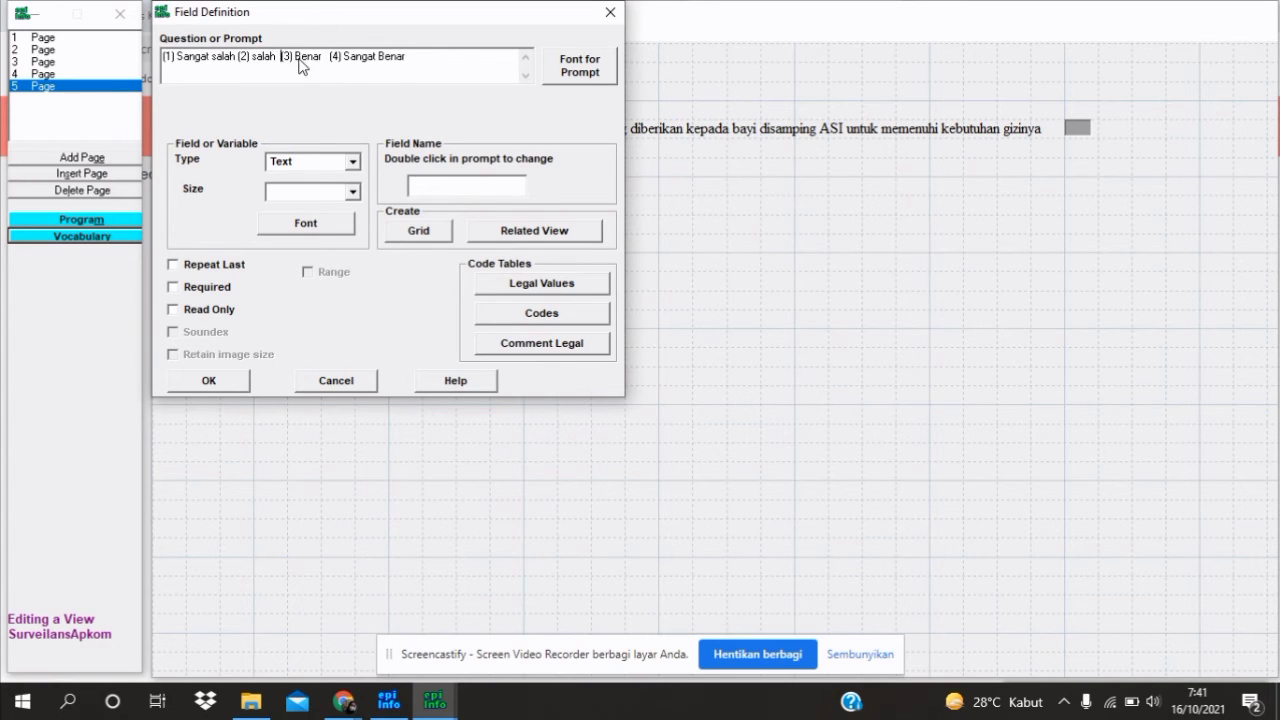
{"action": "left_click", "coordinate": [238, 57]}
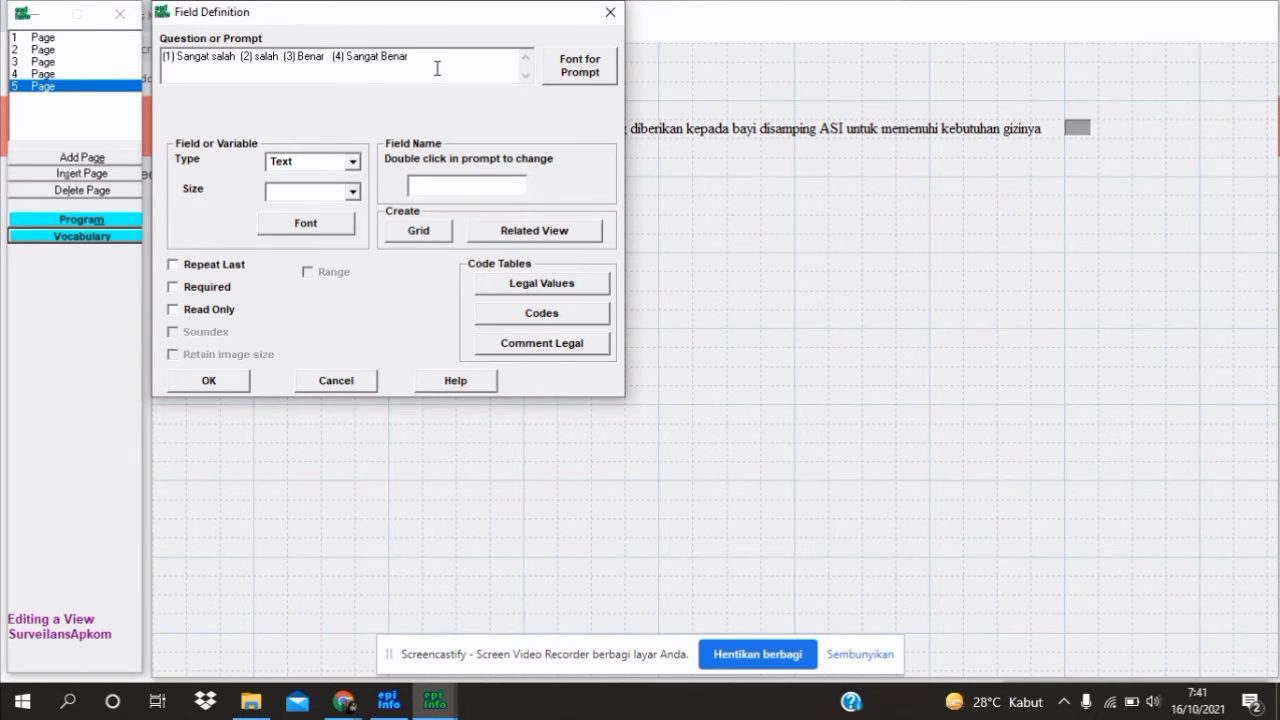
Set the answer-choices prompt font to Times New Roman, size 12
{"action": "left_click", "coordinate": [580, 66]}
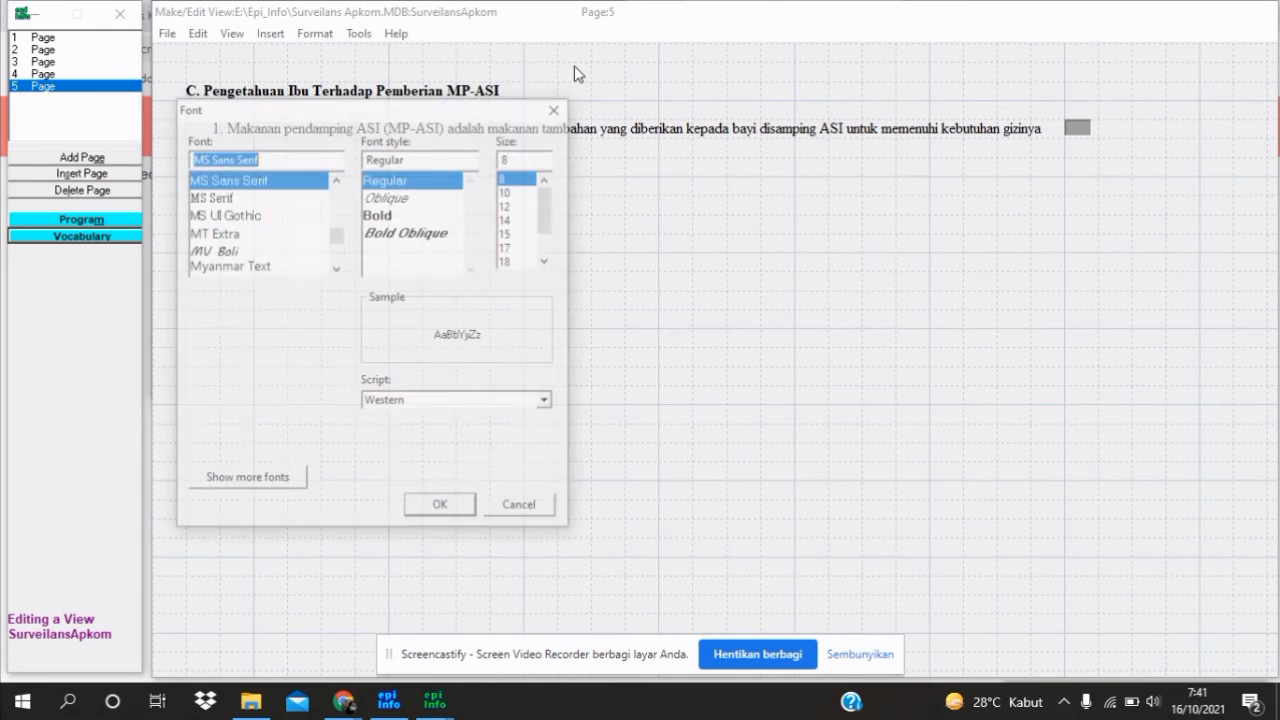
{"action": "type", "text": "time"}
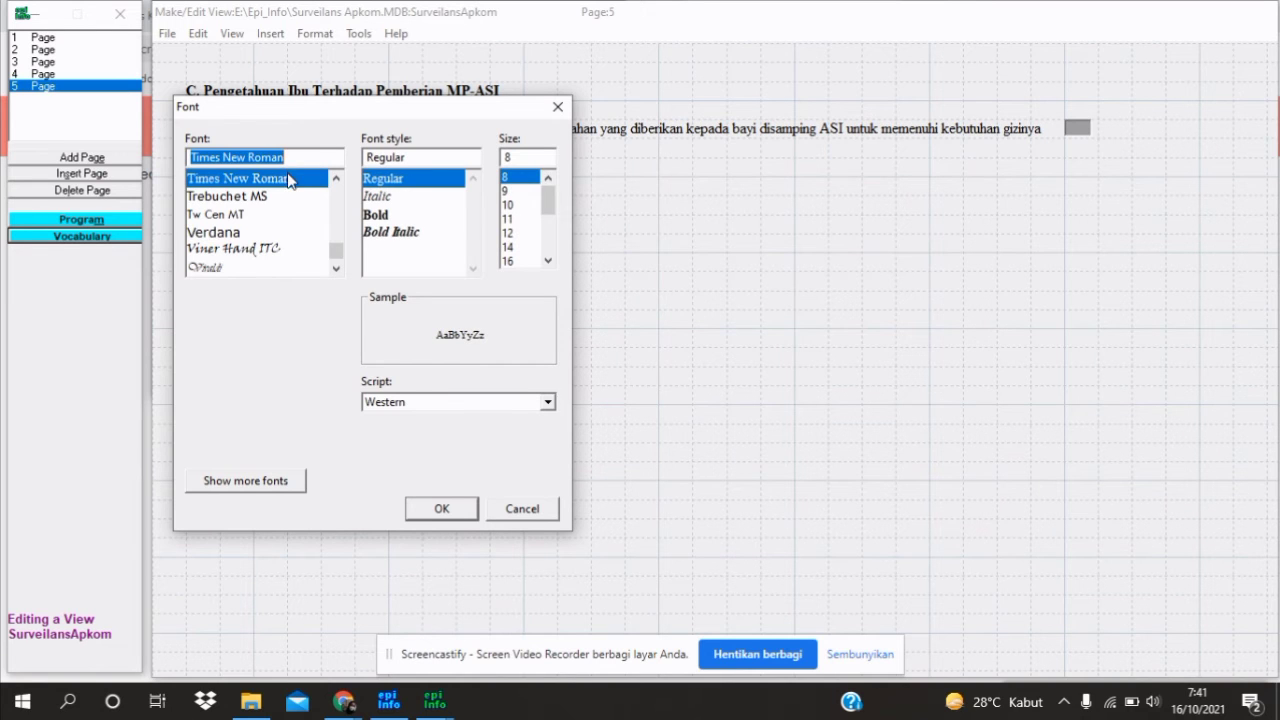
{"action": "left_click", "coordinate": [514, 233]}
{"action": "left_click", "coordinate": [439, 508]}
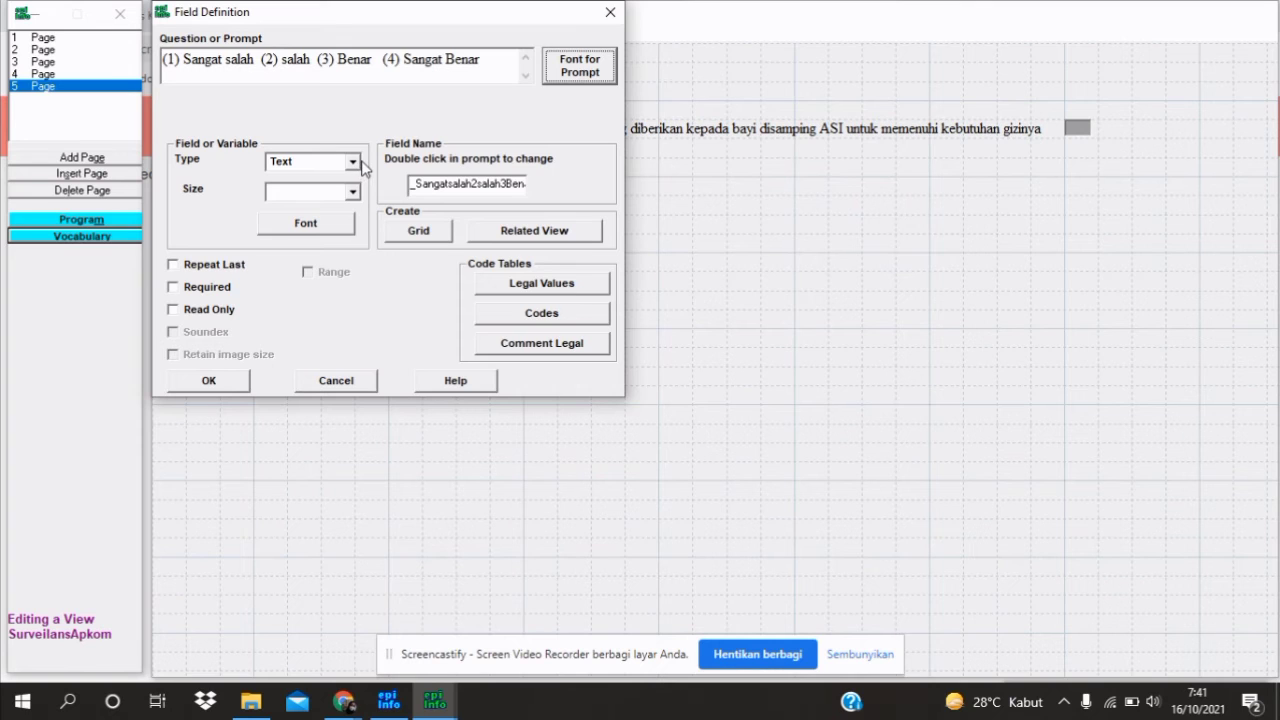
Make it a Label/Title named PPi2 and place it just beneath question 1
{"action": "left_click", "coordinate": [352, 163]}
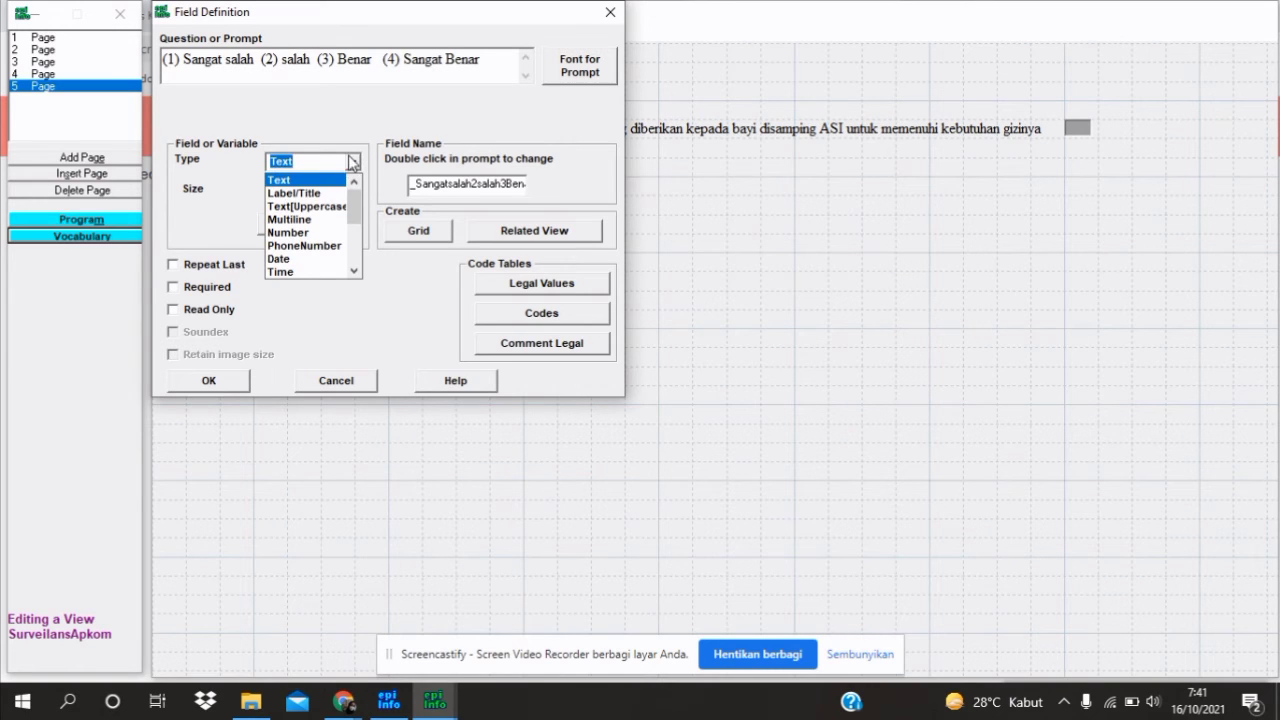
{"action": "left_click", "coordinate": [335, 194]}
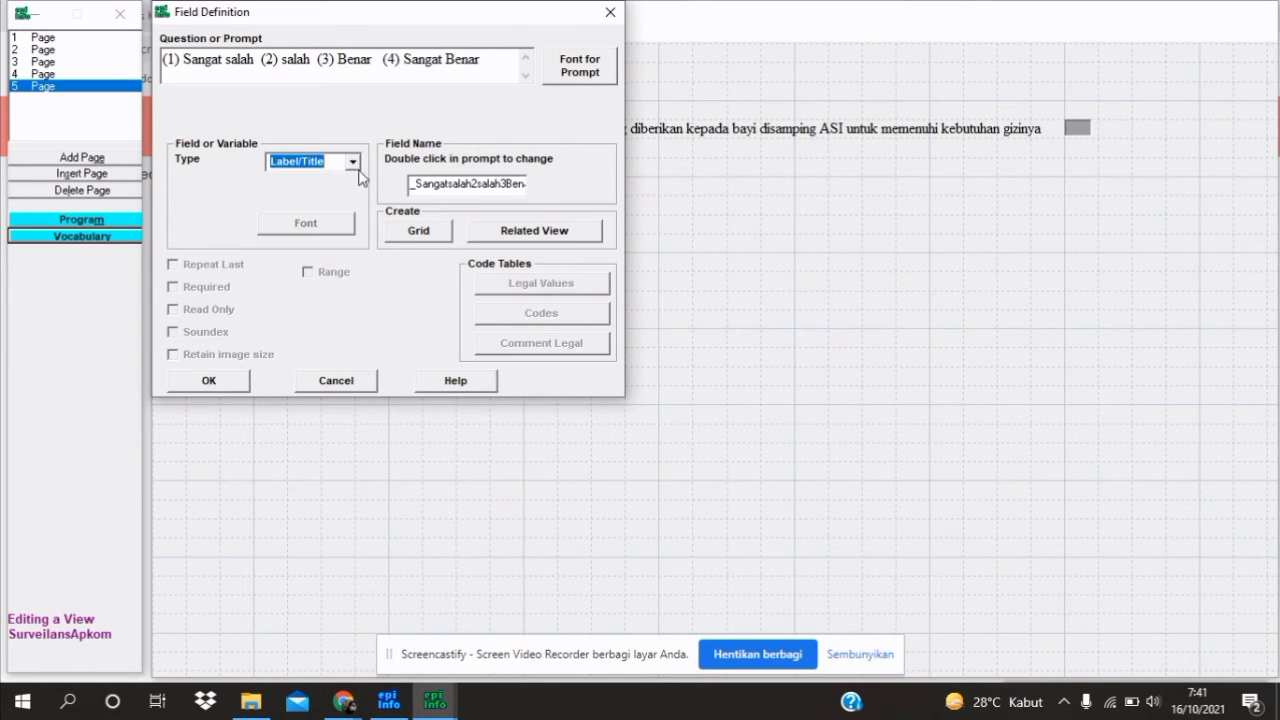
{"action": "double_click", "coordinate": [466, 184]}
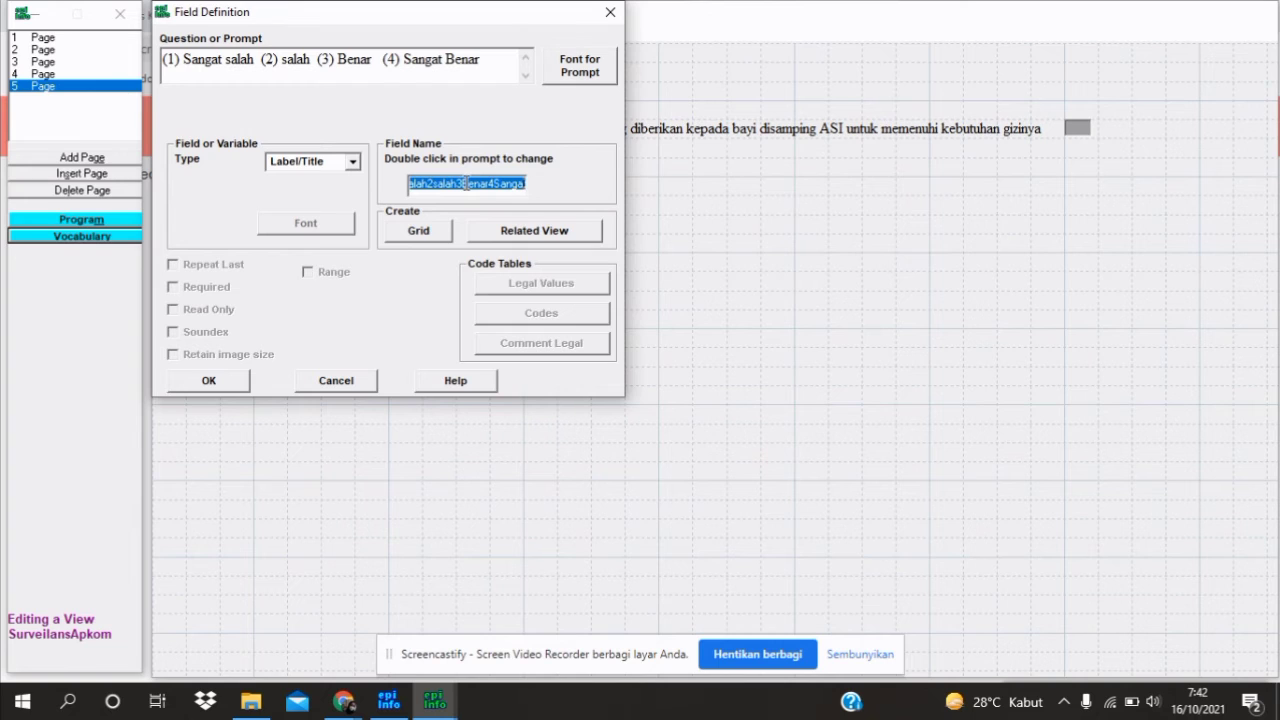
{"action": "type", "text": "PP"}
{"action": "type", "text": "1"}
{"action": "type", "text": "1"}
{"action": "type", "text": "a"}
{"action": "key", "text": "BackSpace"}
{"action": "key", "text": "BackSpace"}
{"action": "type", "text": "2"}
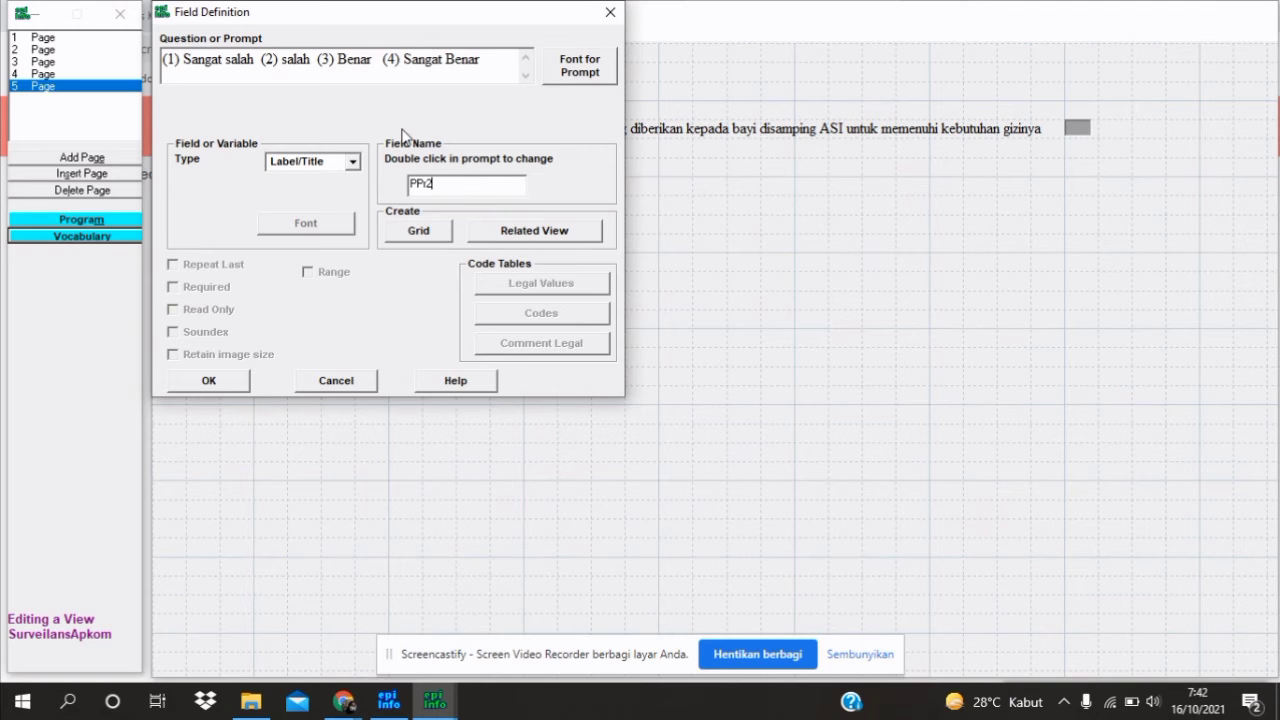
{"action": "left_click", "coordinate": [204, 379]}
{"action": "left_click_drag", "start_coordinate": [363, 175], "coordinate": [445, 158]}
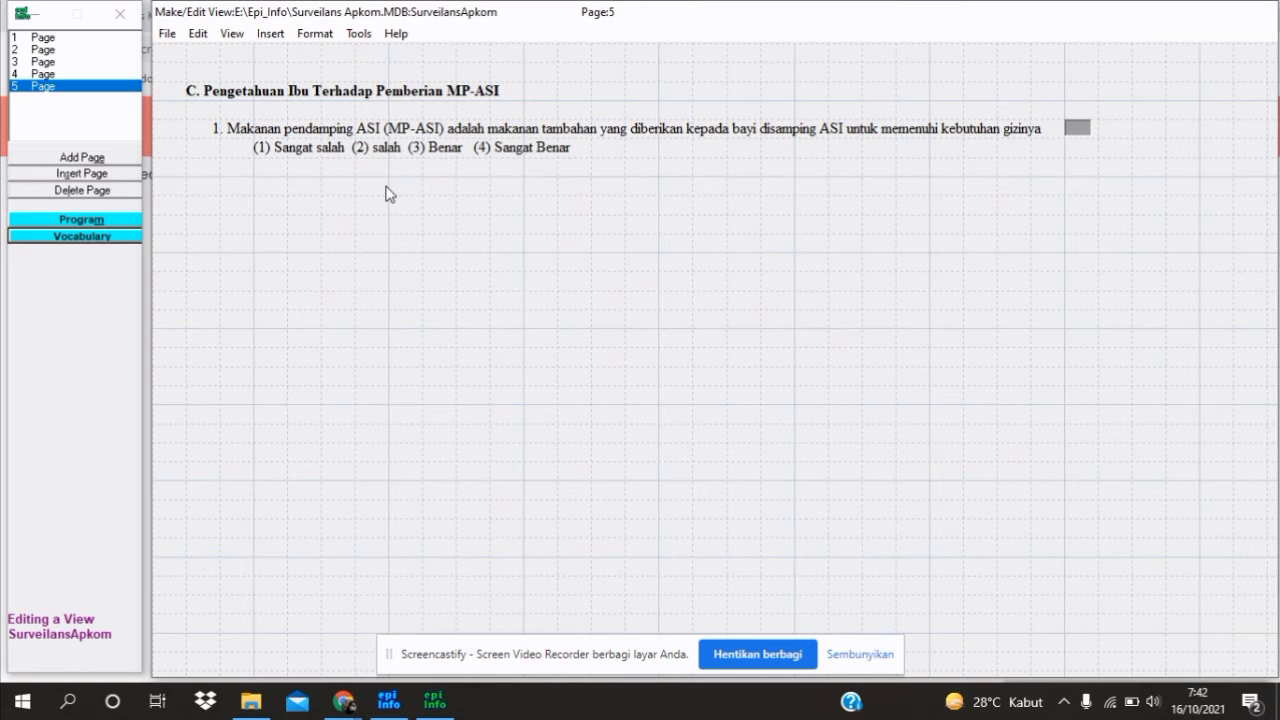
Create a new field with prompt '2. MP-ASI sebaiknya diberikan pada bayi usia 6 - 24 bulan'
{"action": "left_click", "coordinate": [241, 195]}
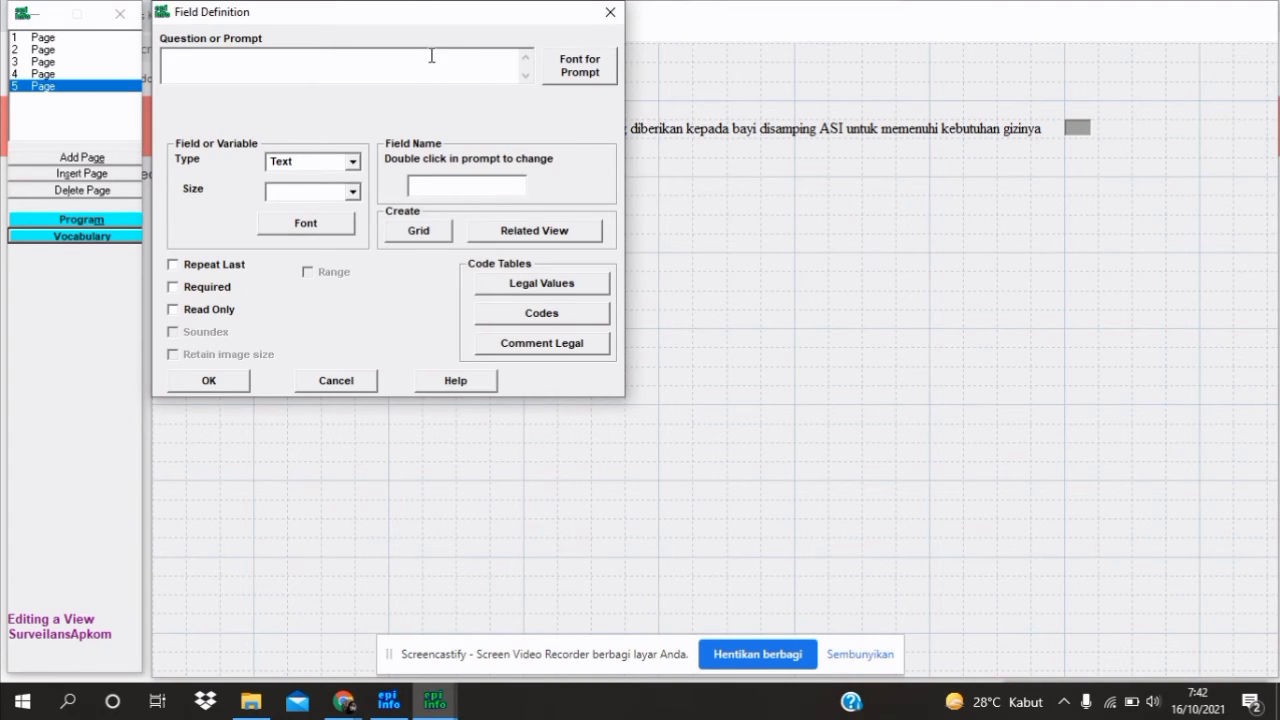
{"action": "type", "text": "2. MP-ASI sebaiknya diberikan pada ba"}
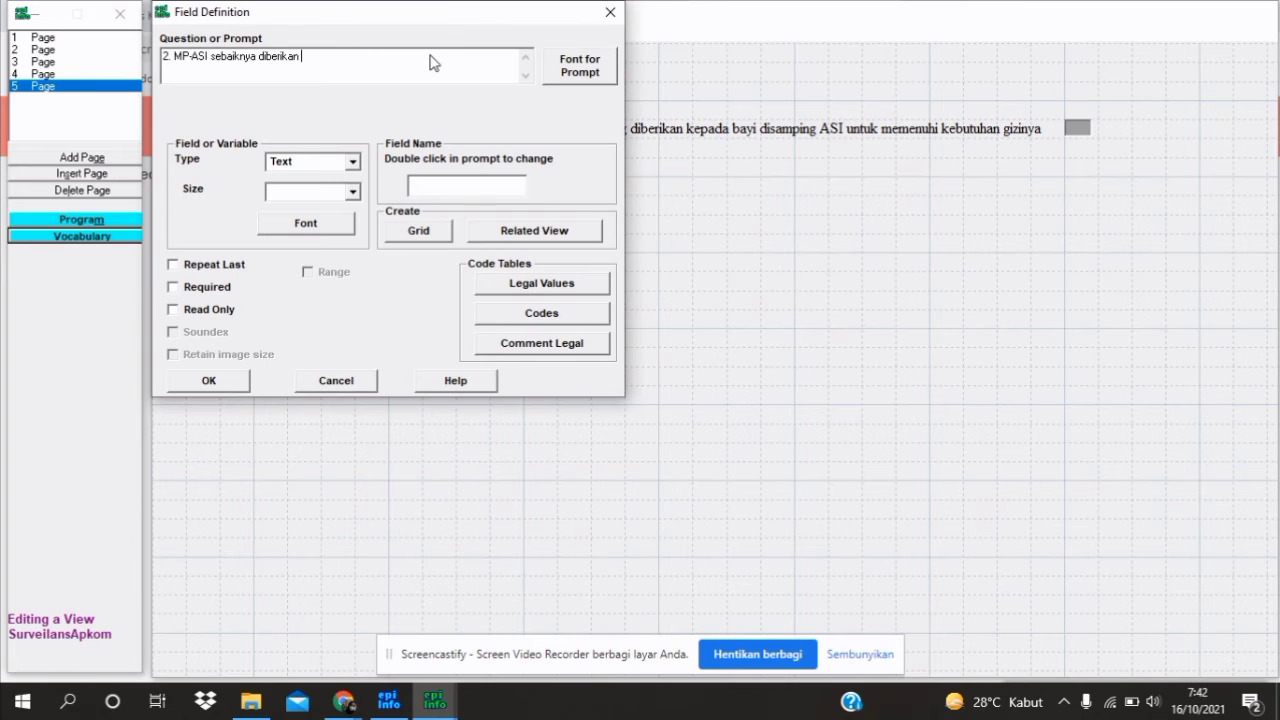
{"action": "type", "text": "yi usia 6 - 24 bulan"}
Set question 2's prompt font to Times New Roman, size 12
{"action": "left_click", "coordinate": [585, 66]}
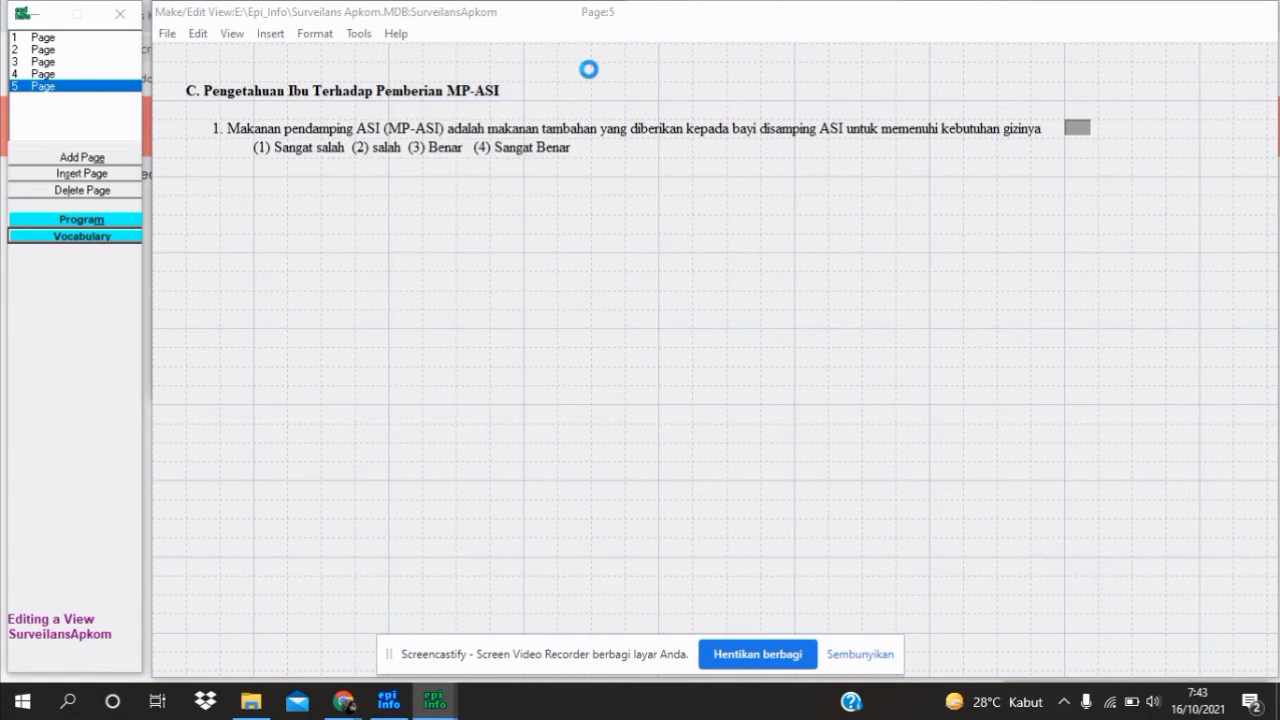
{"action": "type", "text": "tim"}
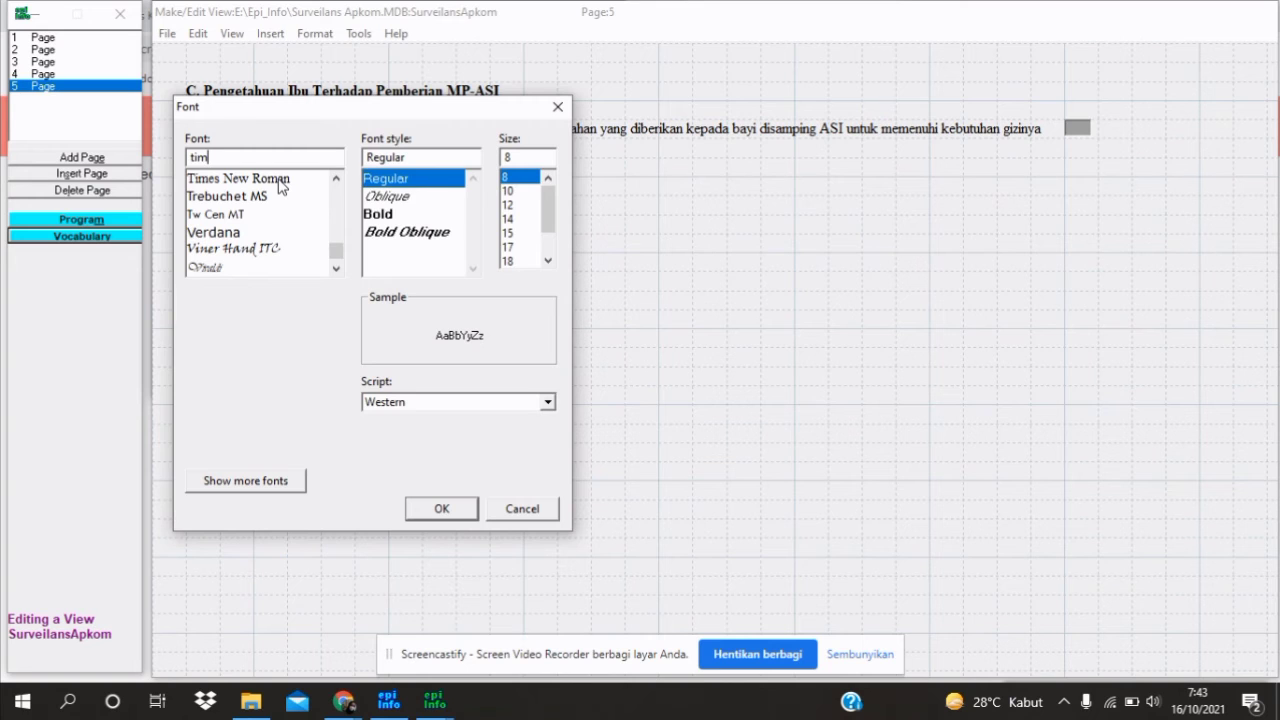
{"action": "left_click", "coordinate": [280, 182]}
{"action": "left_click", "coordinate": [510, 233]}
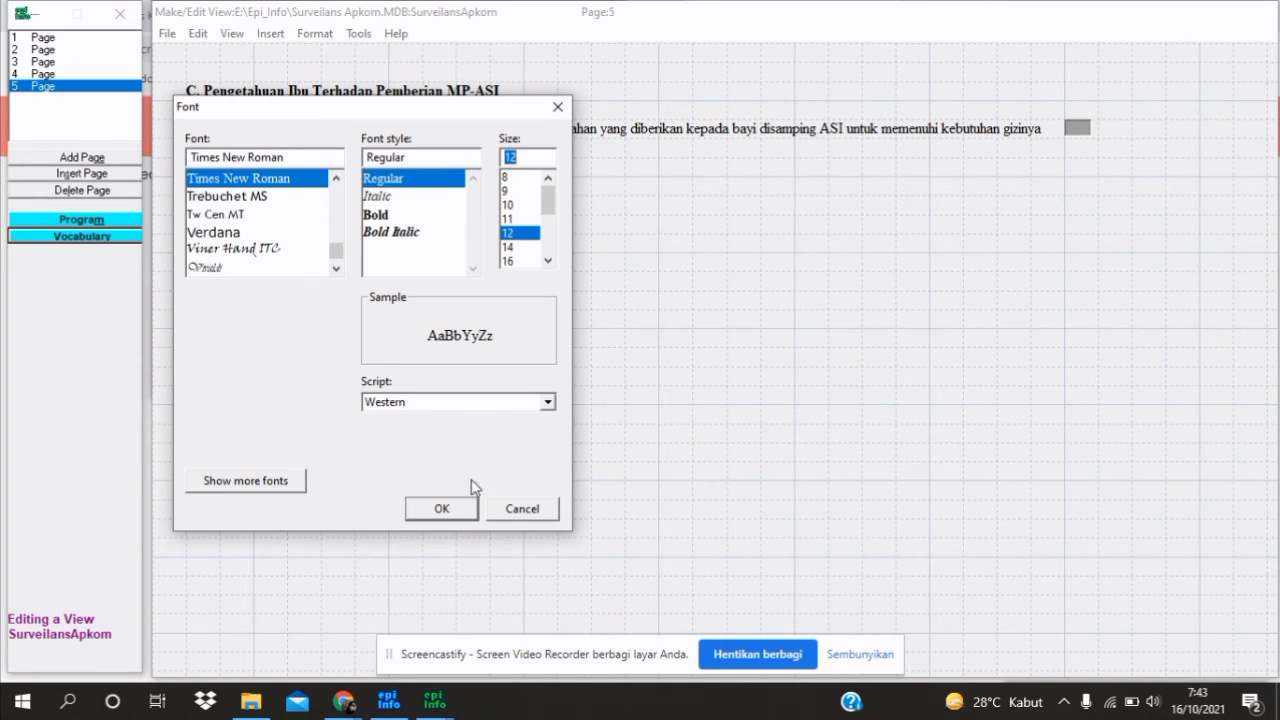
{"action": "left_click", "coordinate": [441, 509]}
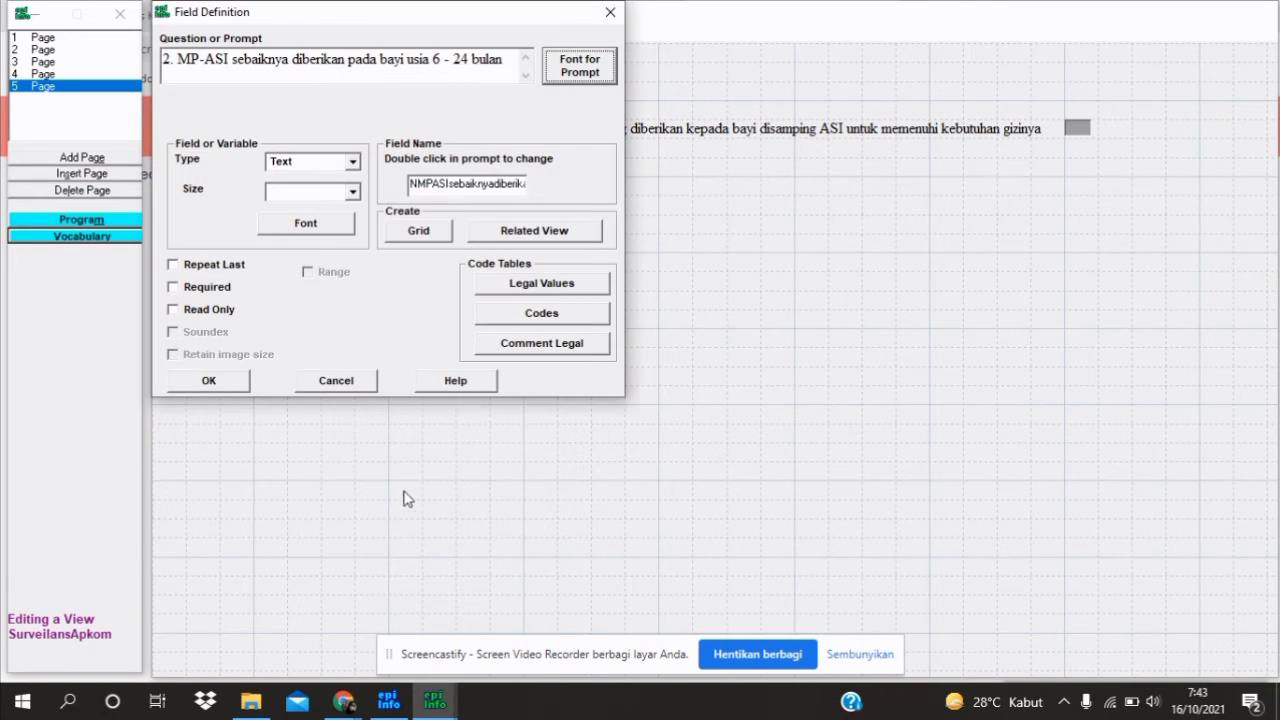
Make question 2 a one-digit Number field (pattern #) named PPi3
{"action": "left_click", "coordinate": [352, 161]}
{"action": "left_click", "coordinate": [310, 232]}
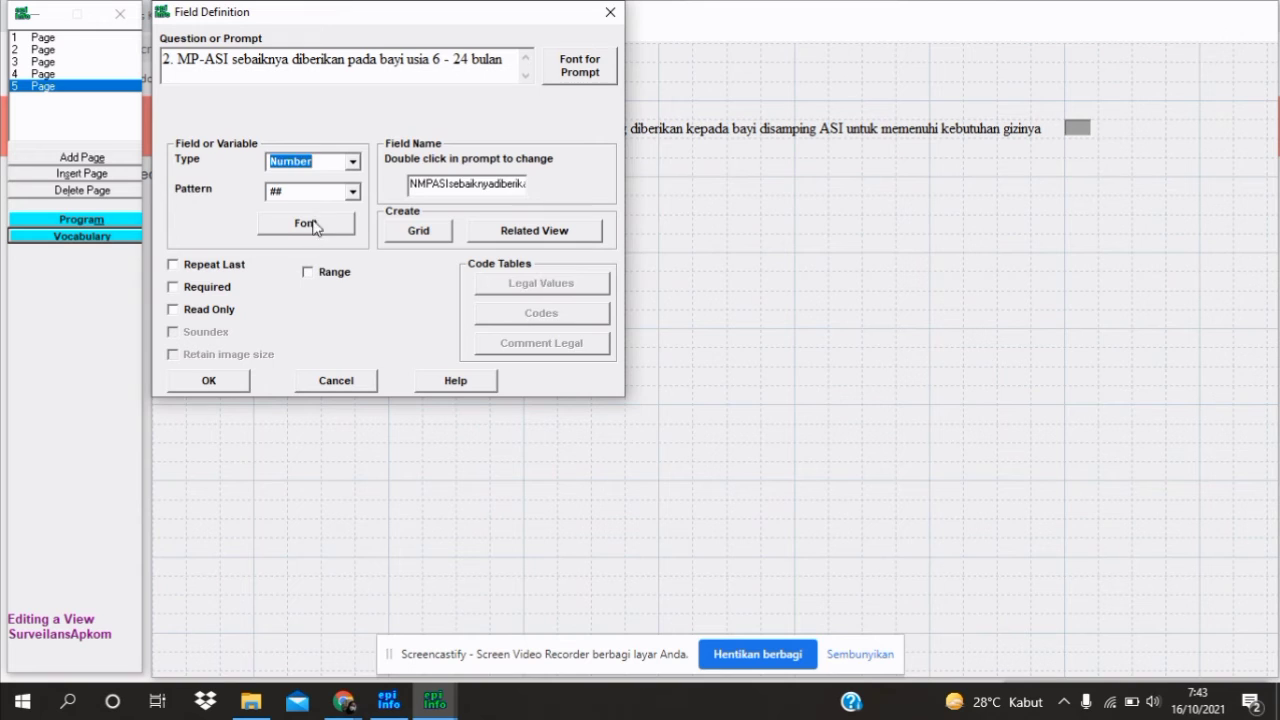
{"action": "left_click", "coordinate": [316, 197]}
{"action": "key", "text": "BackSpace"}
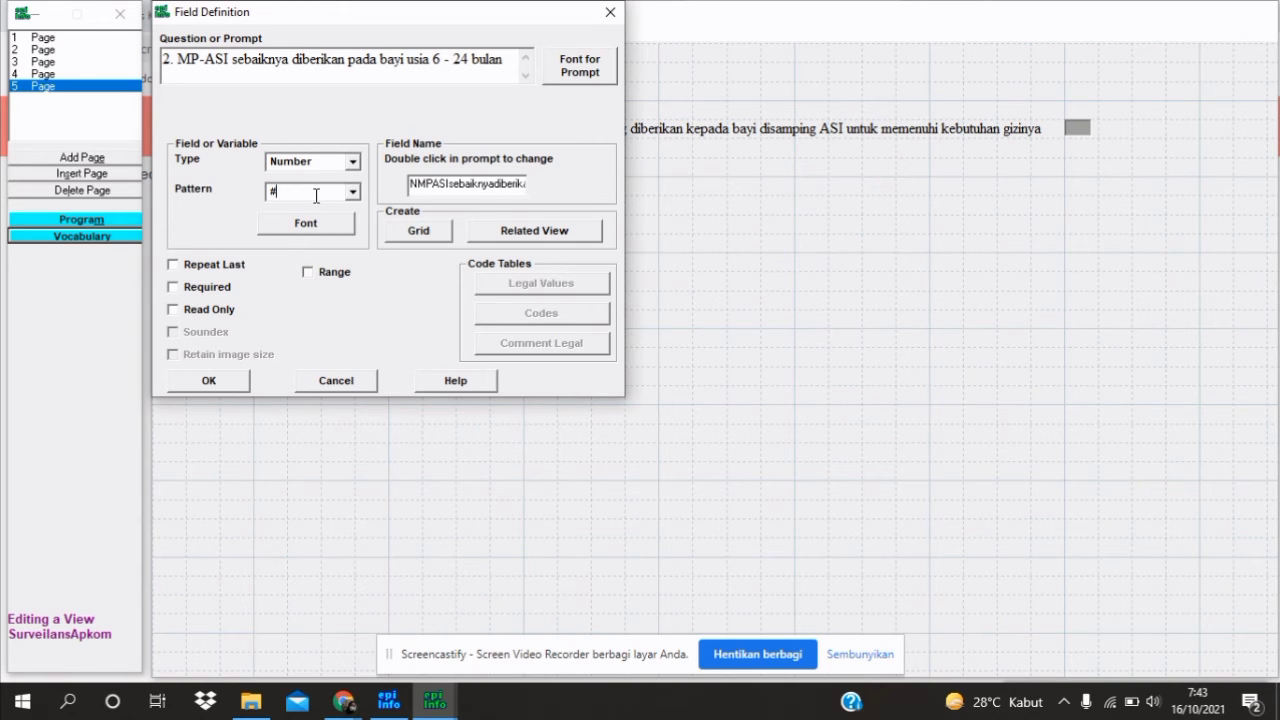
{"action": "double_click", "coordinate": [477, 186]}
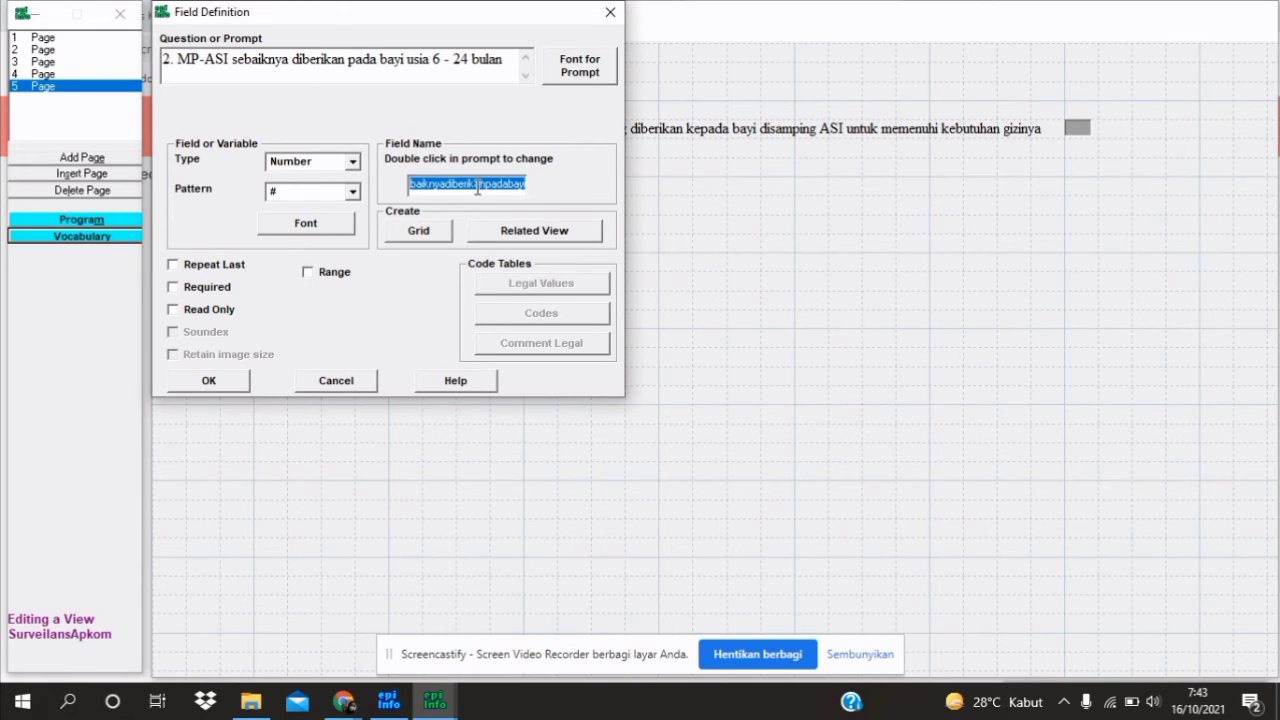
{"action": "type", "text": "PPi3"}
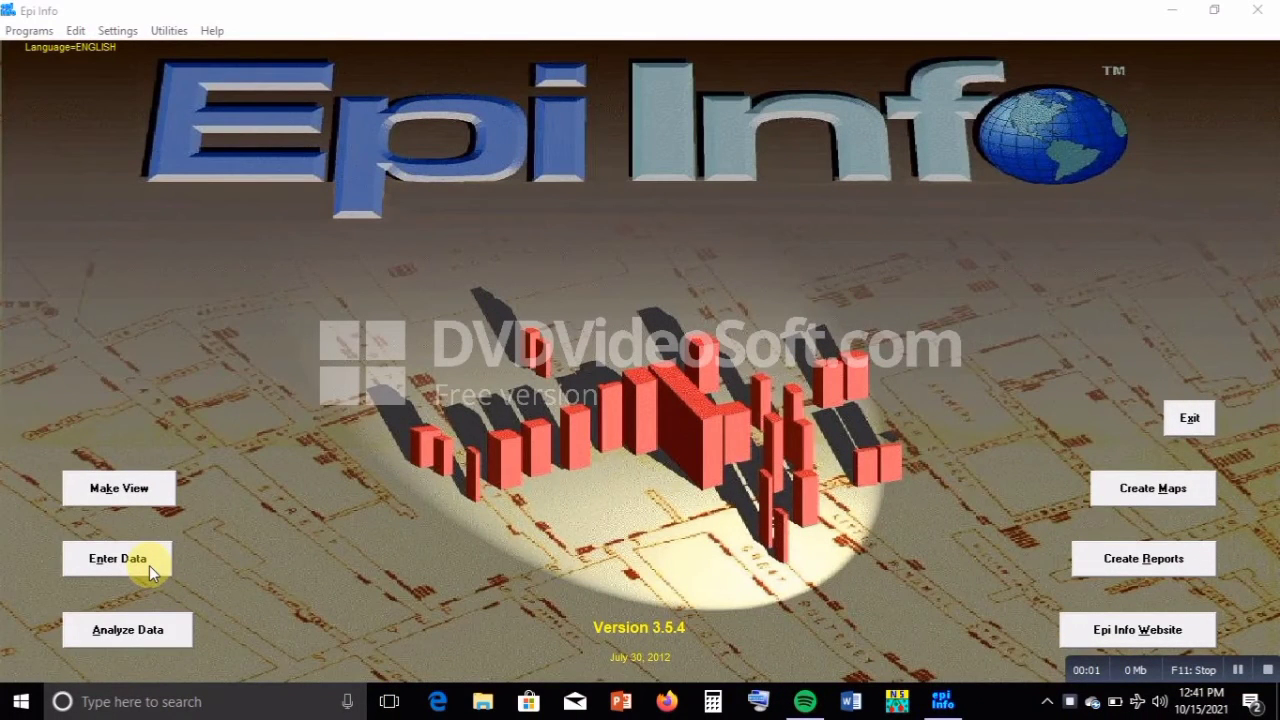
Open the PRAKTIK PEMBERIAN MP-ASI .mdb project from Downloads in Enter Data and load its table
{"action": "left_click", "coordinate": [149, 565]}
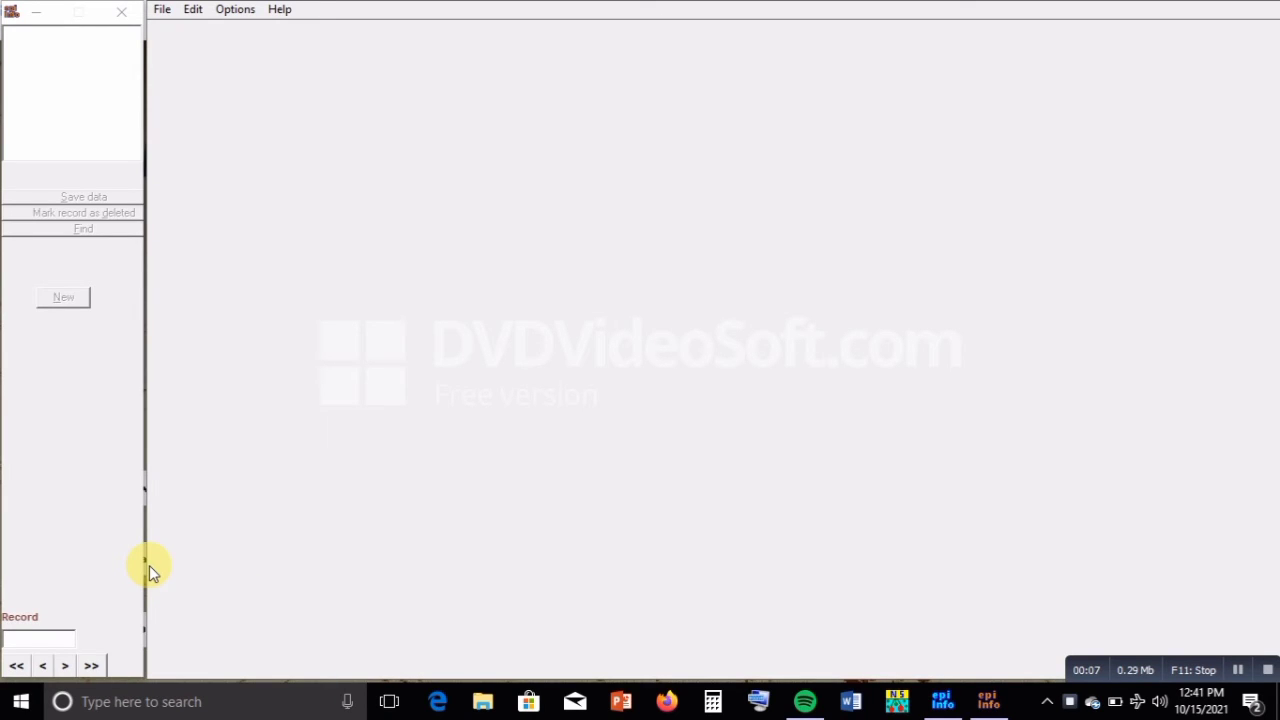
{"action": "left_click", "coordinate": [161, 10]}
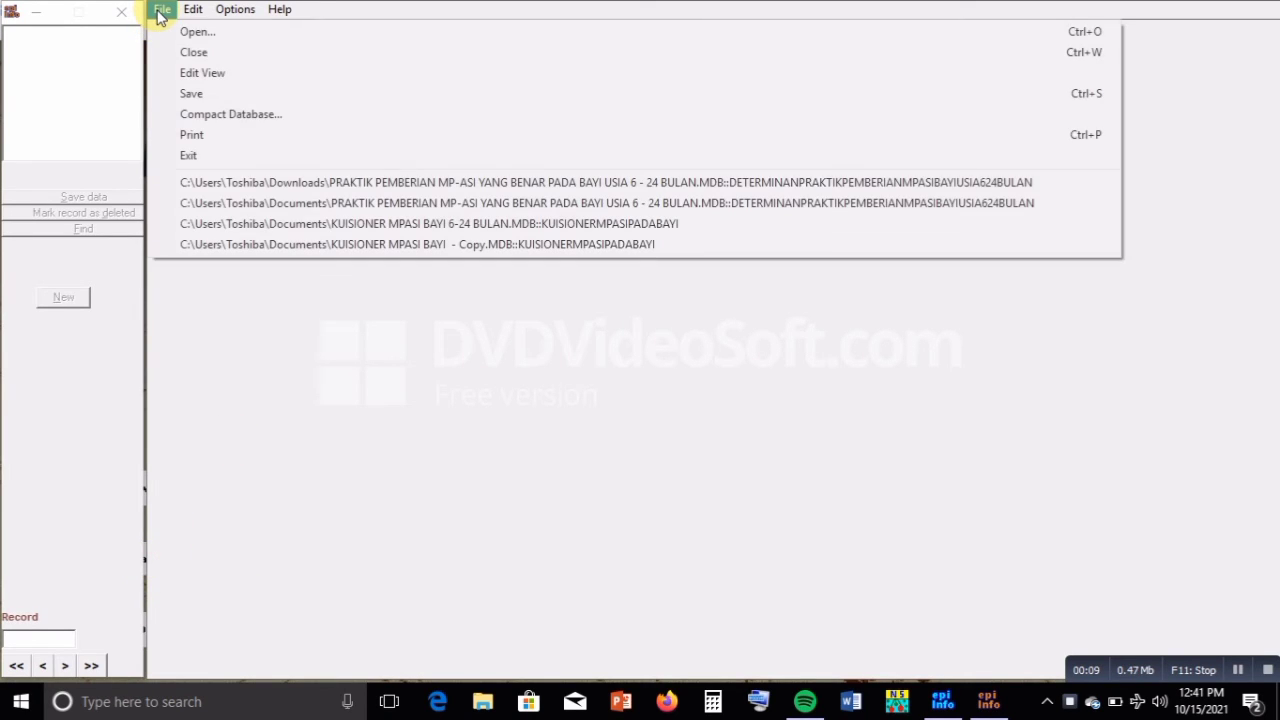
{"action": "left_click", "coordinate": [166, 36]}
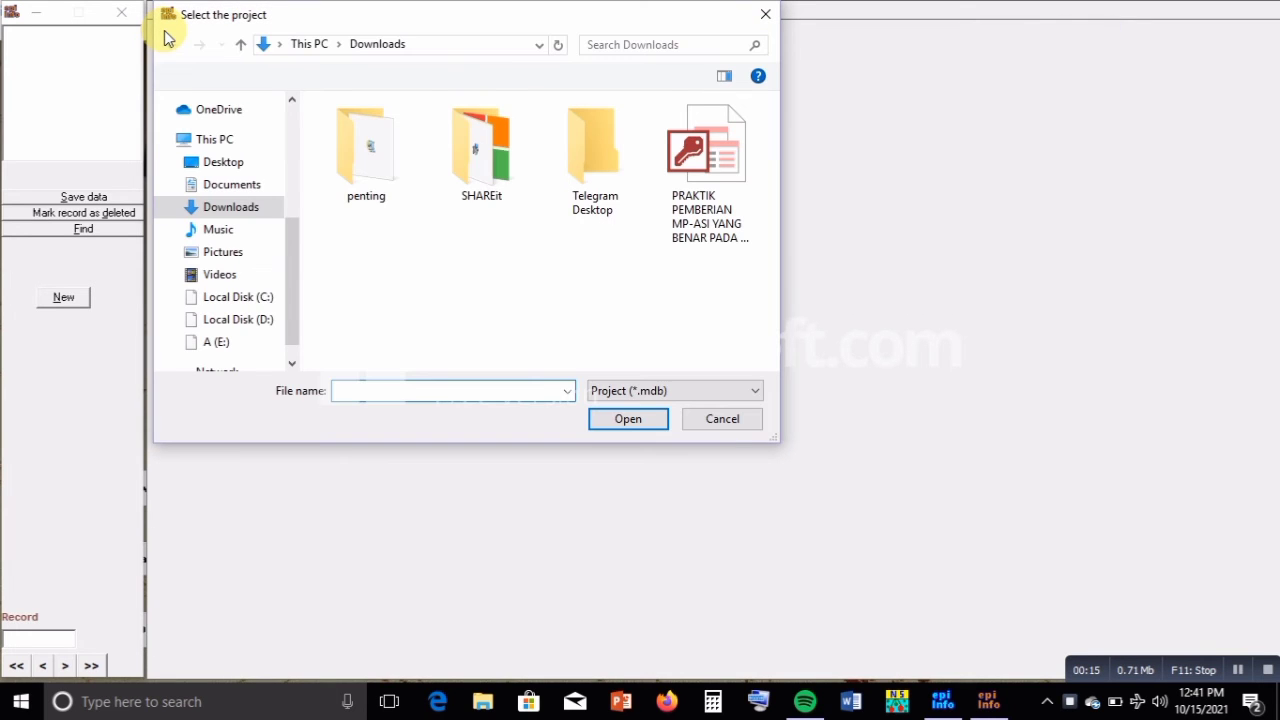
{"action": "left_click", "coordinate": [713, 198]}
{"action": "left_click", "coordinate": [613, 424]}
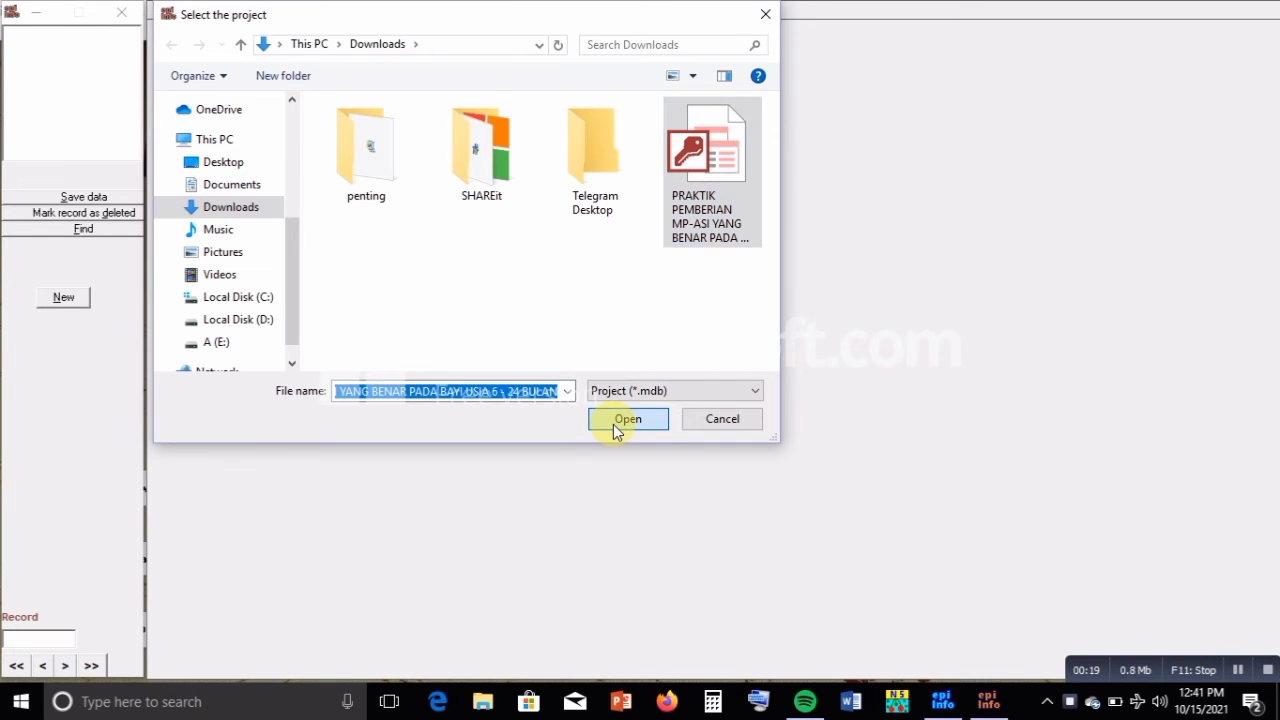
{"action": "left_click", "coordinate": [778, 313]}
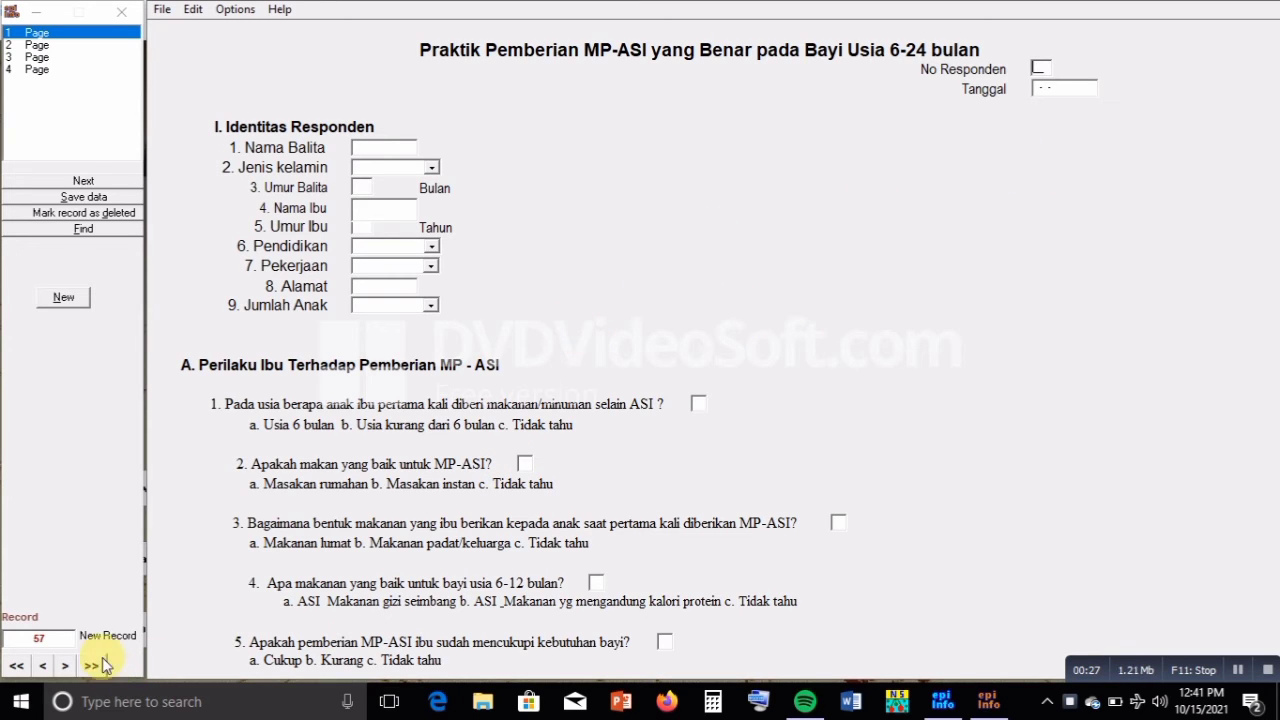
Enter respondent number 57 and date 15-10-2021
{"action": "double_click", "coordinate": [38, 640]}
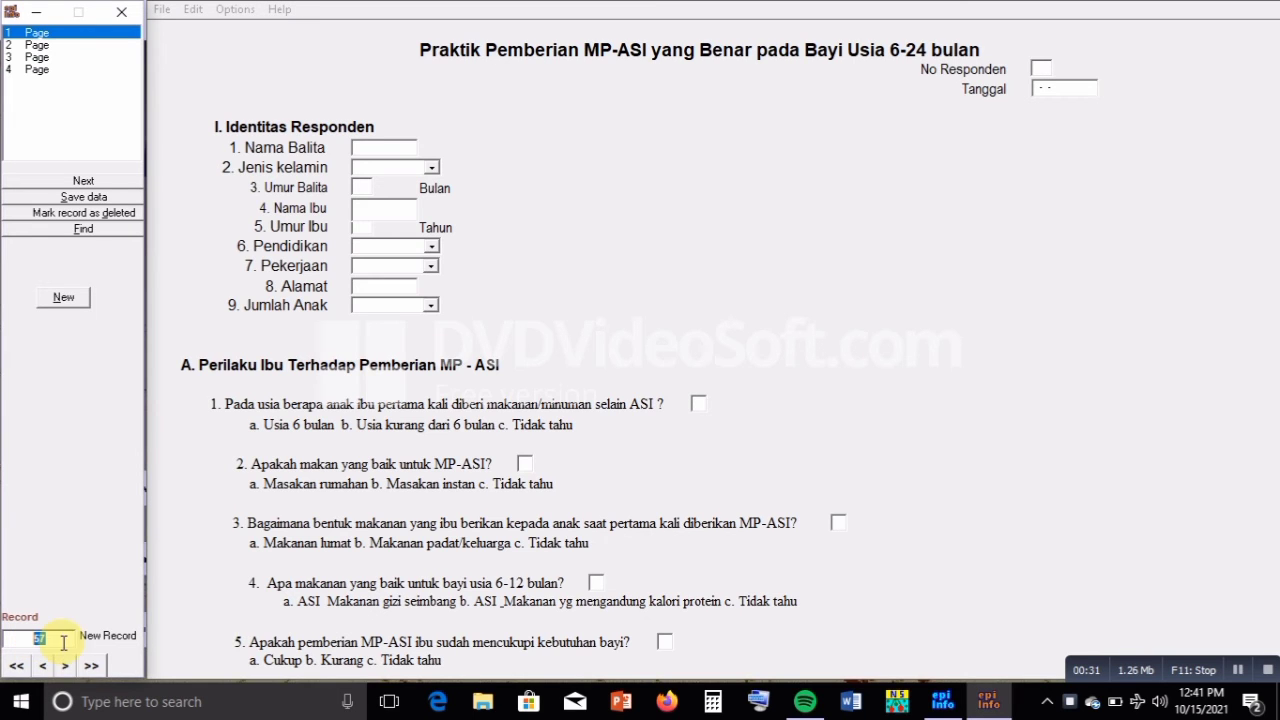
{"action": "left_click", "coordinate": [41, 638]}
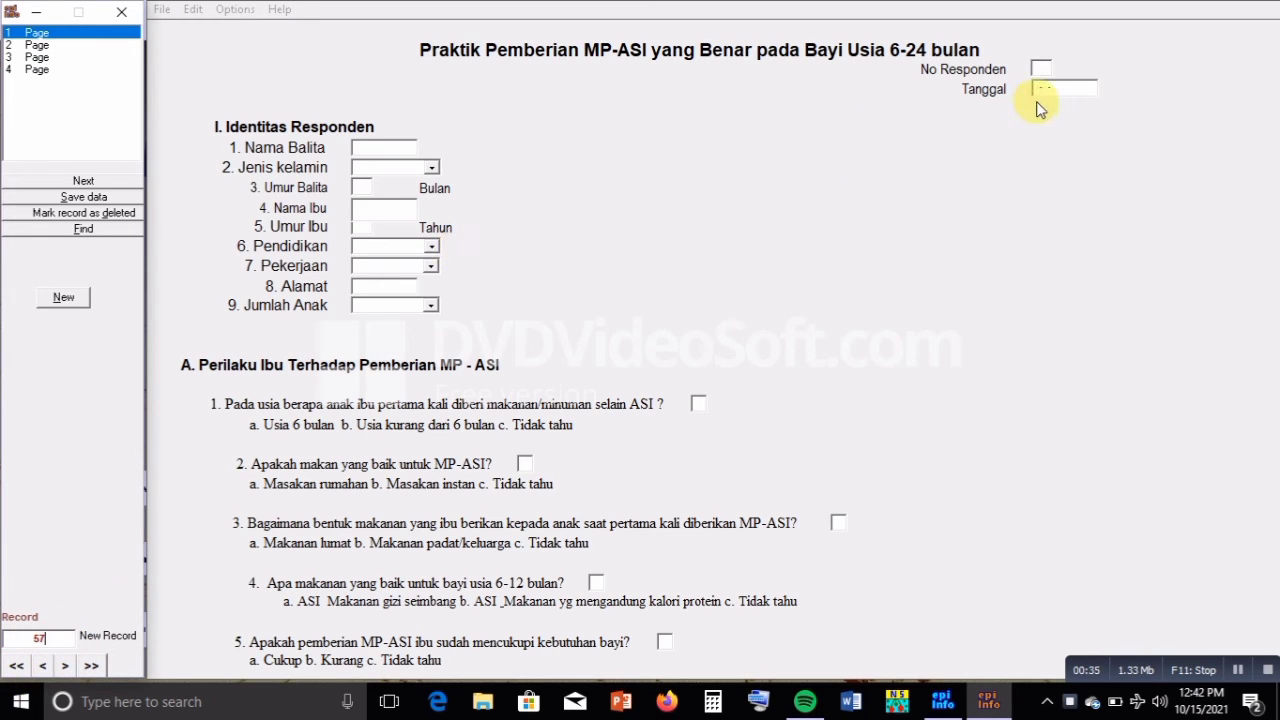
{"action": "left_click", "coordinate": [1040, 68]}
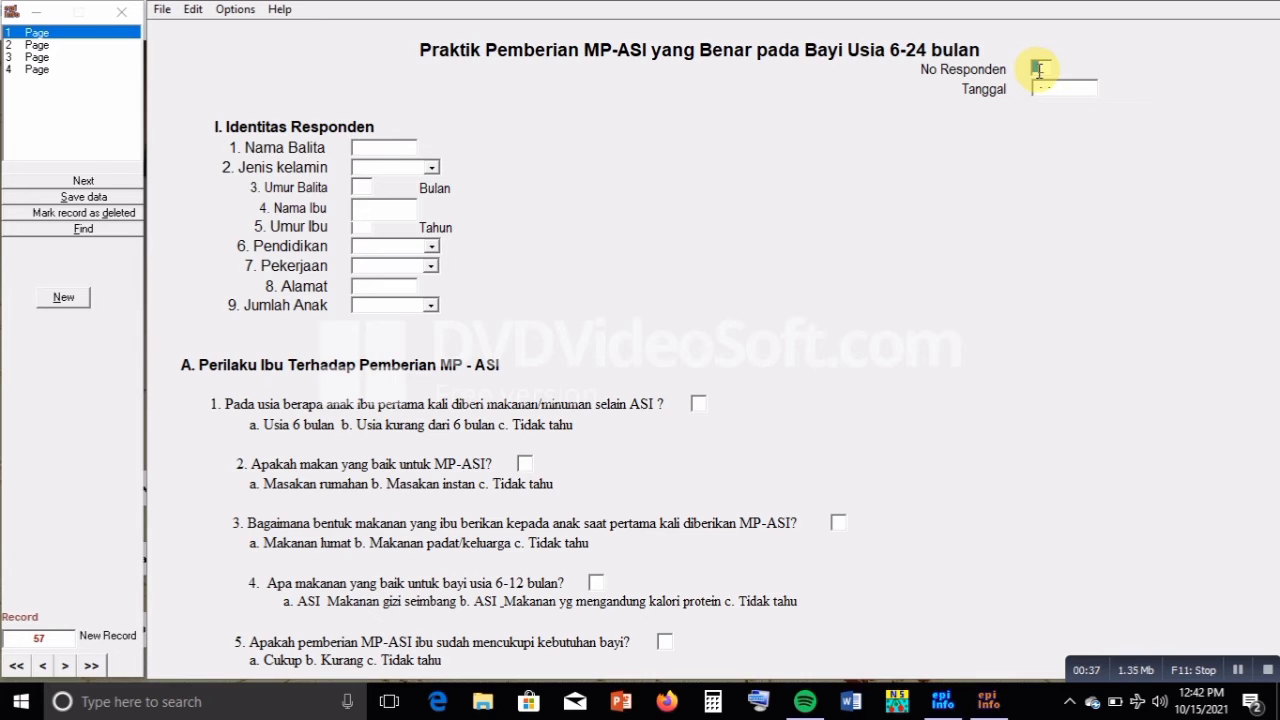
{"action": "type", "text": "57"}
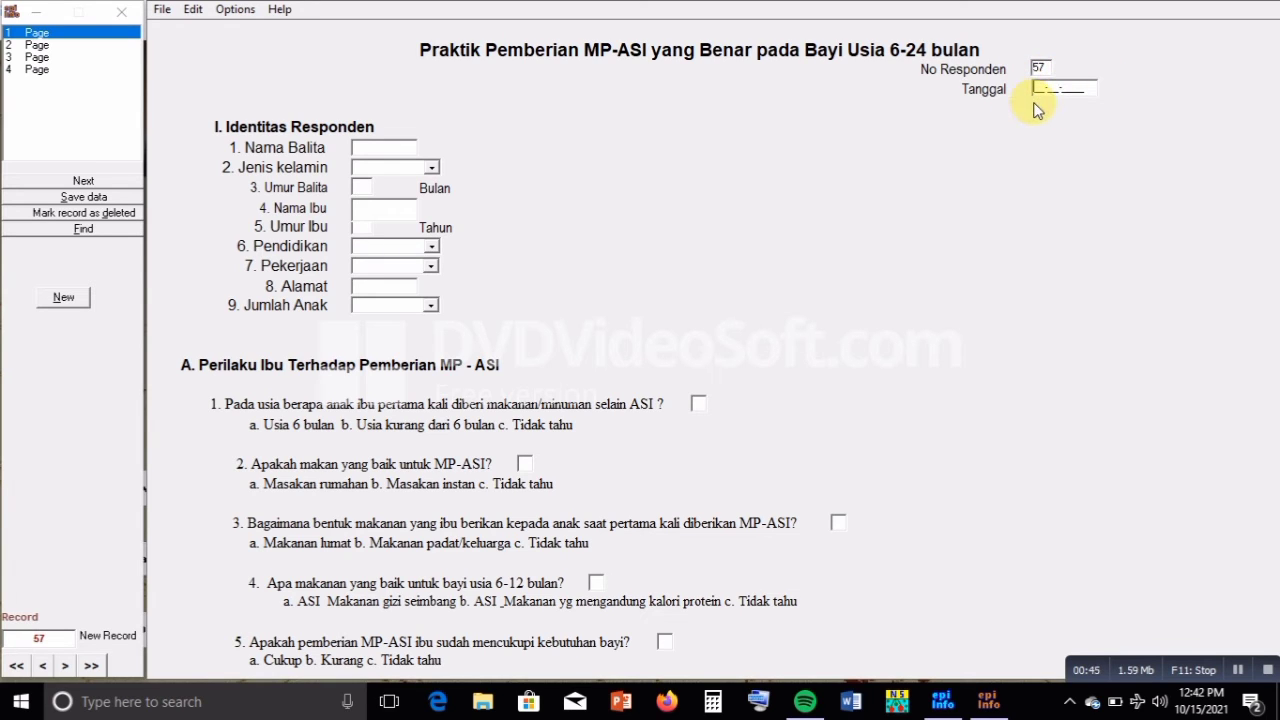
{"action": "type", "text": "15-10-2021020-2021"}
{"action": "key", "text": "Return"}
Enter the child's name, sex Laki - laki, age 20 months, and the mother's name and age
{"action": "type", "text": "m"}
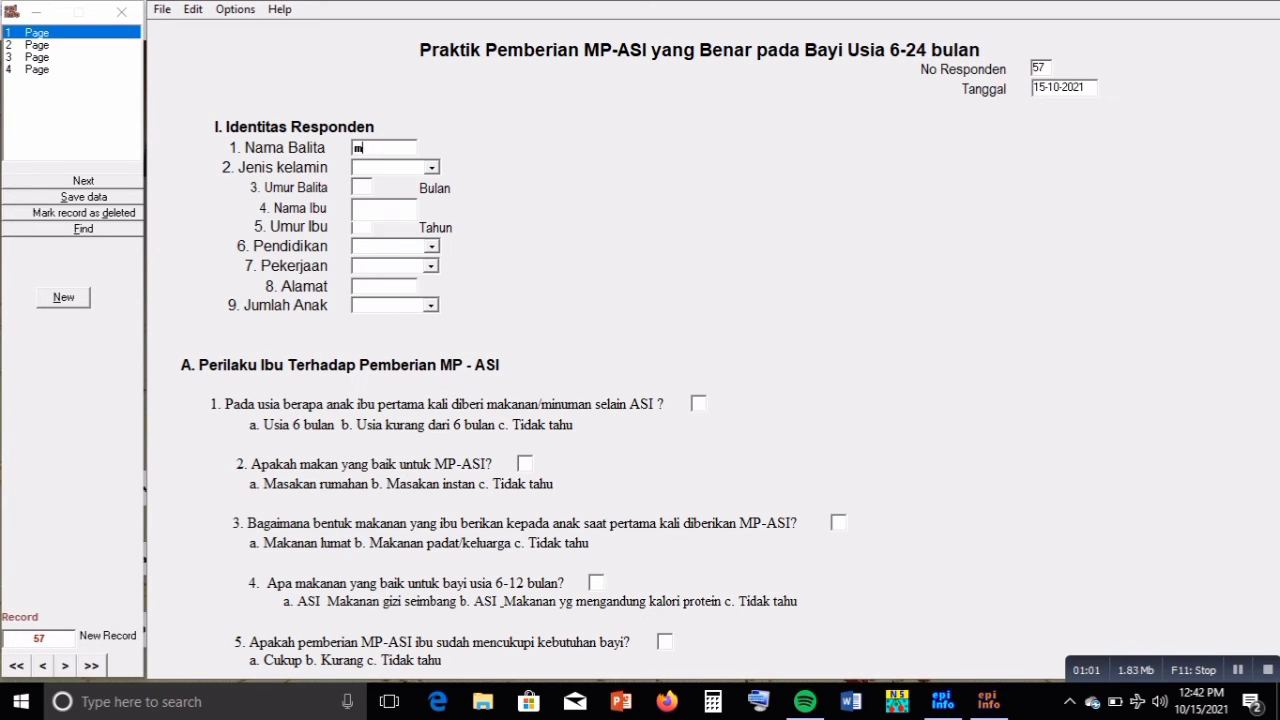
{"action": "key", "text": "BackSpace"}
{"action": "type", "text": "harel"}
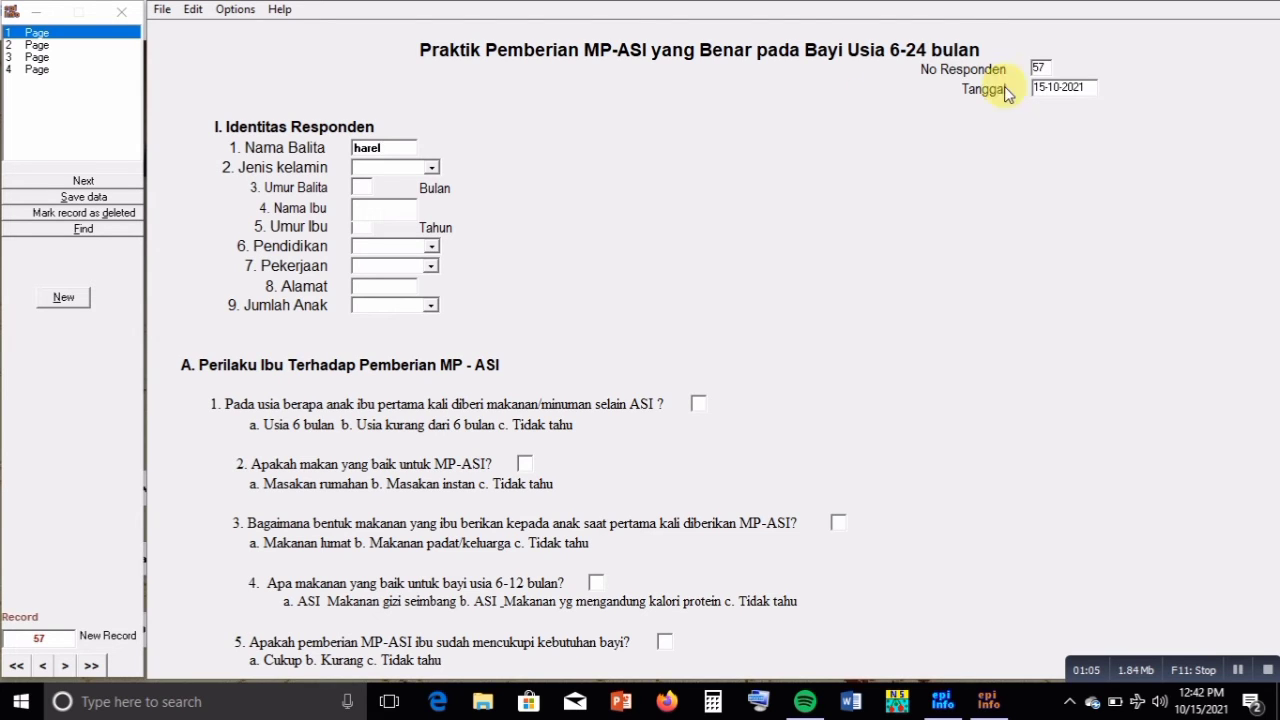
{"action": "left_click", "coordinate": [436, 172]}
{"action": "left_click", "coordinate": [430, 183]}
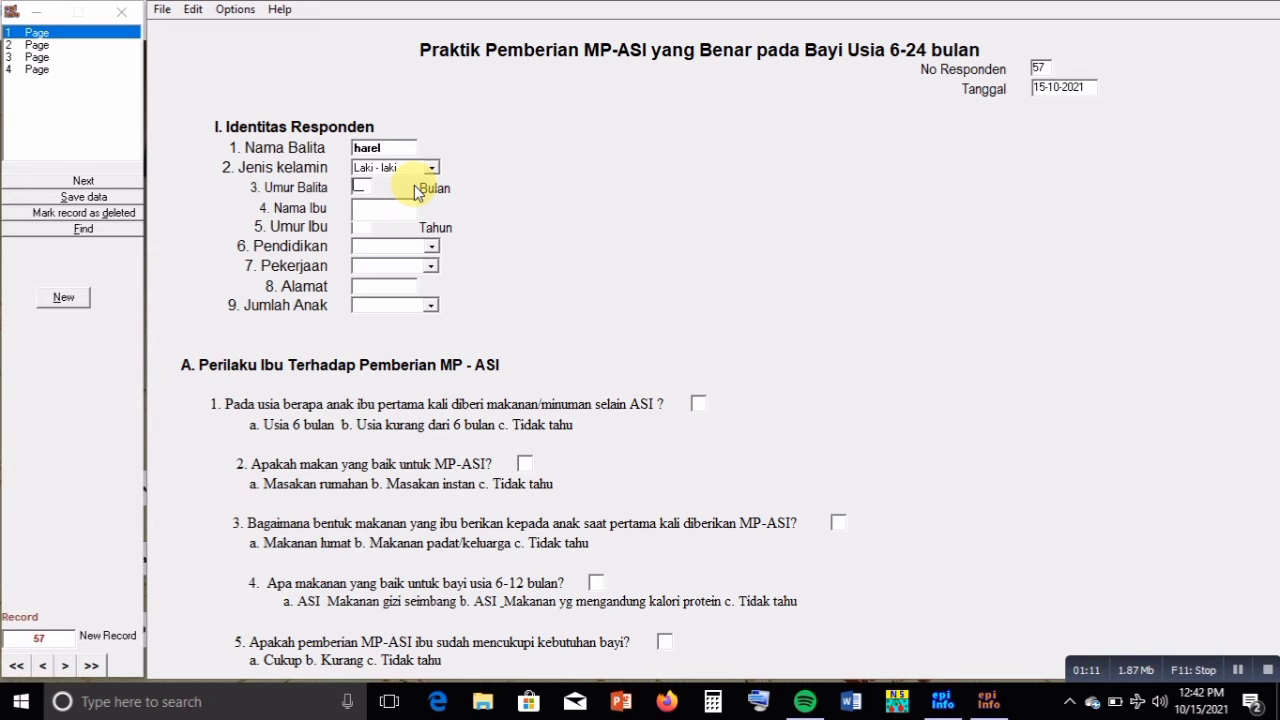
{"action": "type", "text": "20"}
{"action": "key", "text": "Return"}
{"action": "type", "text": "windy"}
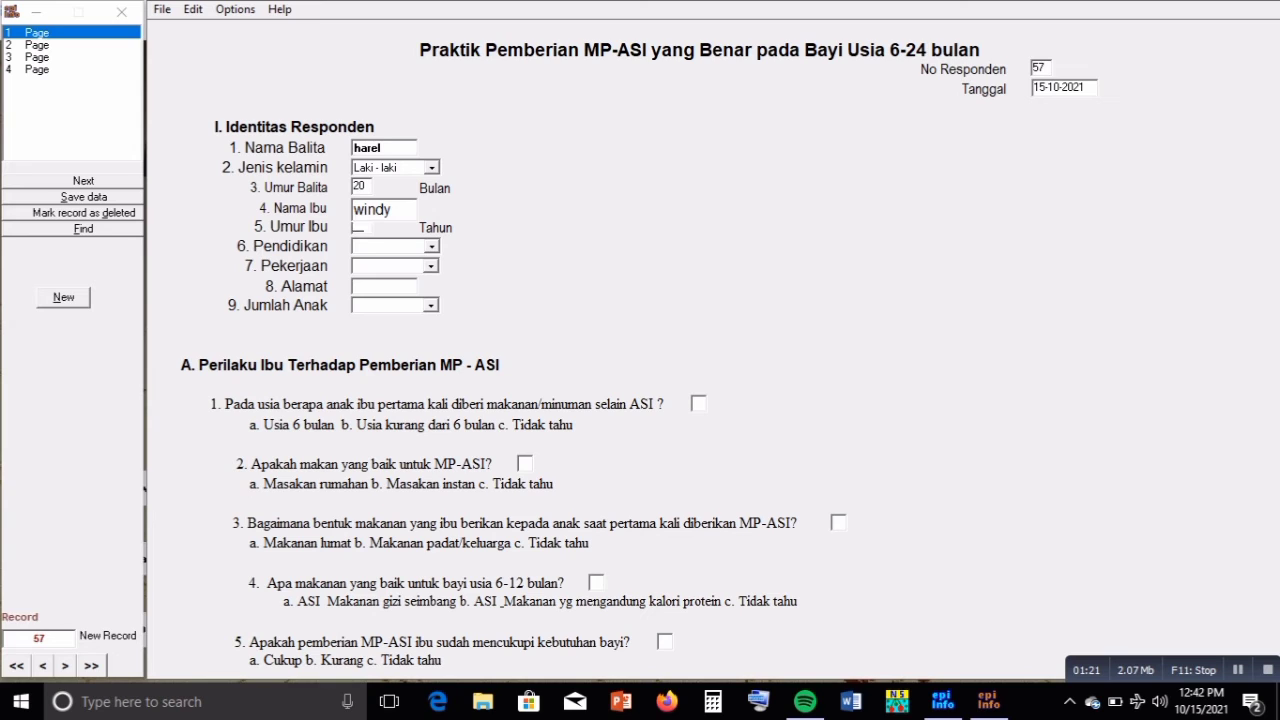
{"action": "type", "text": "24"}
{"action": "key", "text": "Return"}
Set education Perguruan Tinggi, occupation Bekerja dirumah, the home address, 1 anak, and the next value
{"action": "left_click", "coordinate": [432, 250]}
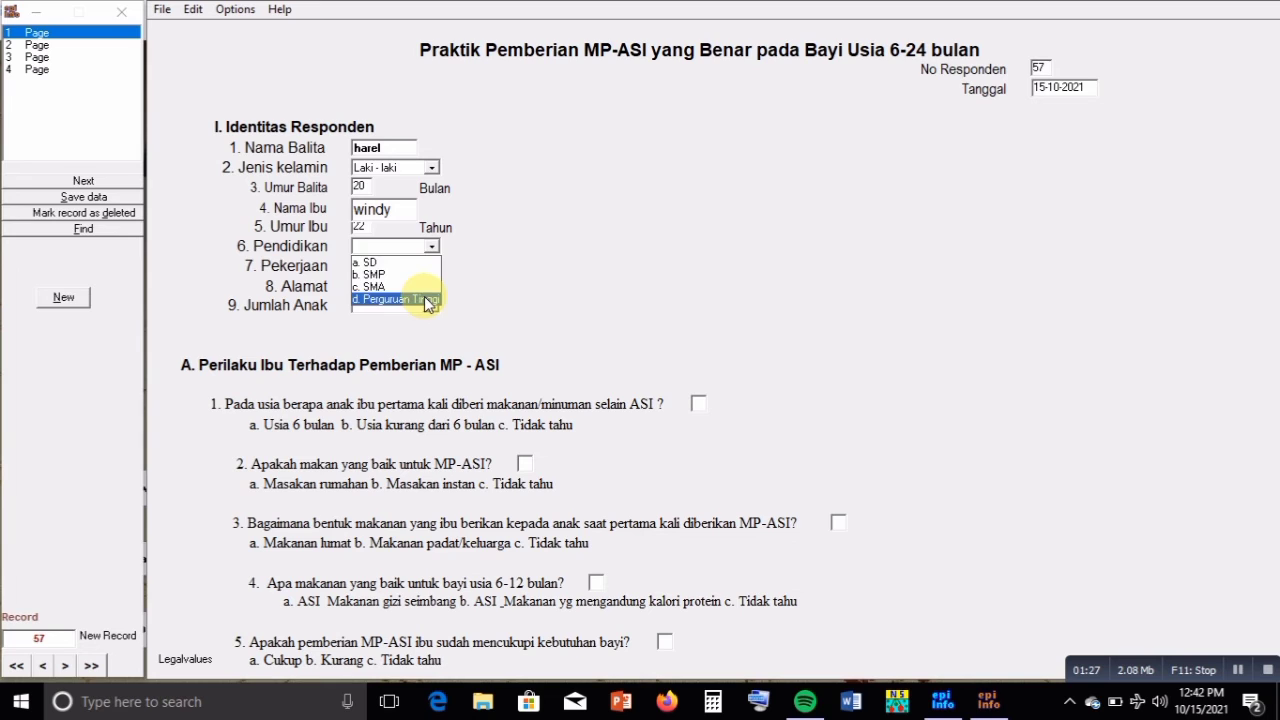
{"action": "left_click", "coordinate": [428, 300]}
{"action": "left_click", "coordinate": [431, 266]}
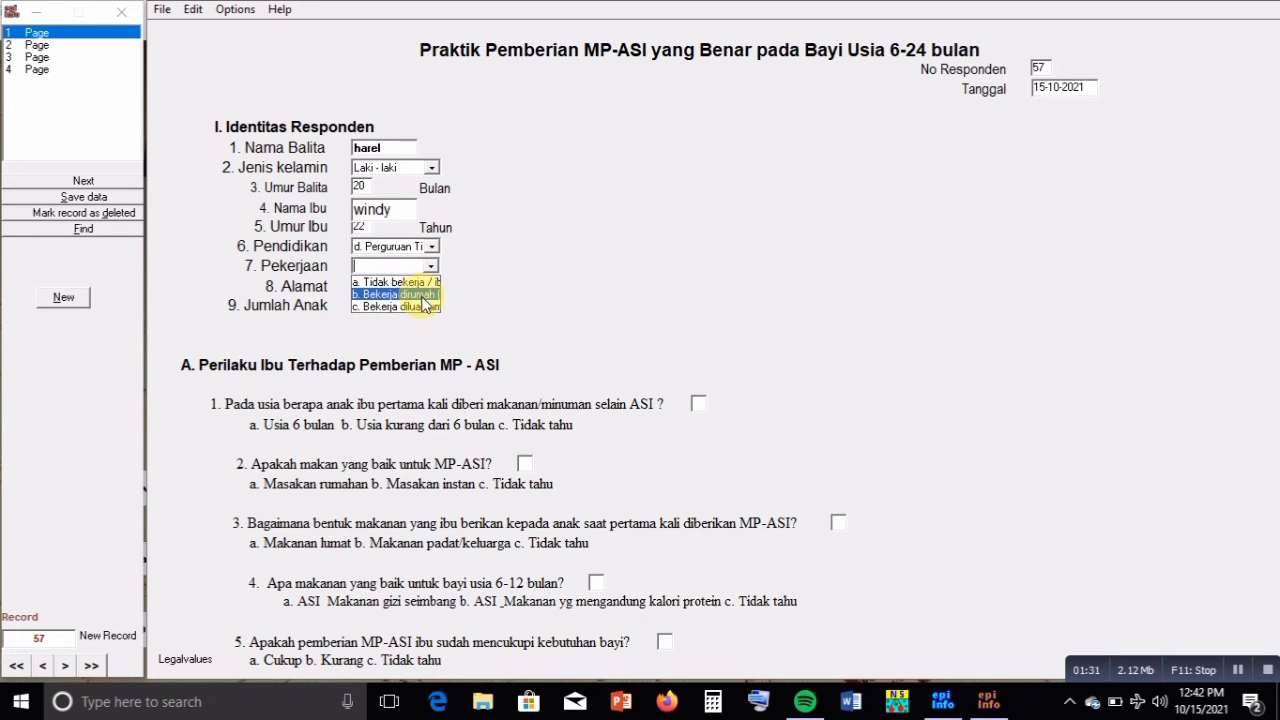
{"action": "left_click", "coordinate": [422, 295]}
{"action": "key", "text": "Tab"}
{"action": "type", "text": "petis"}
{"action": "type", "text": " duduk"}
{"action": "type", "text": " samp"}
{"action": "type", "text": "eyan"}
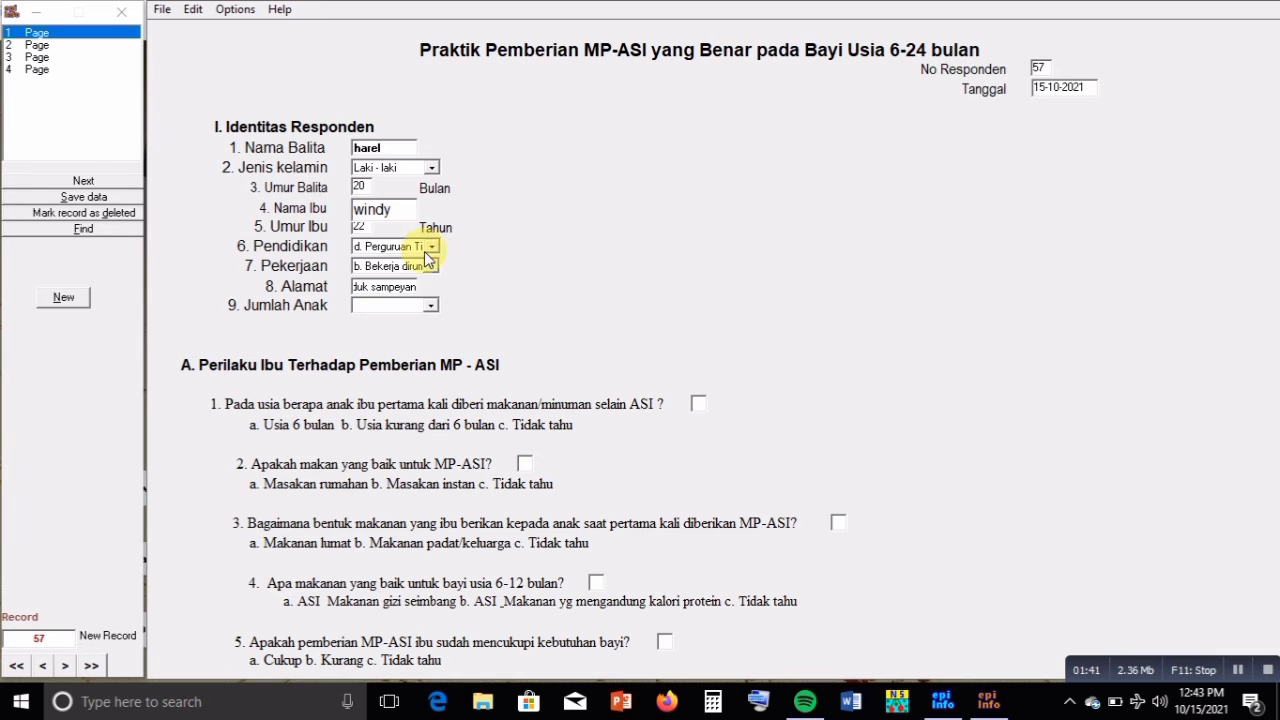
{"action": "left_click", "coordinate": [432, 305]}
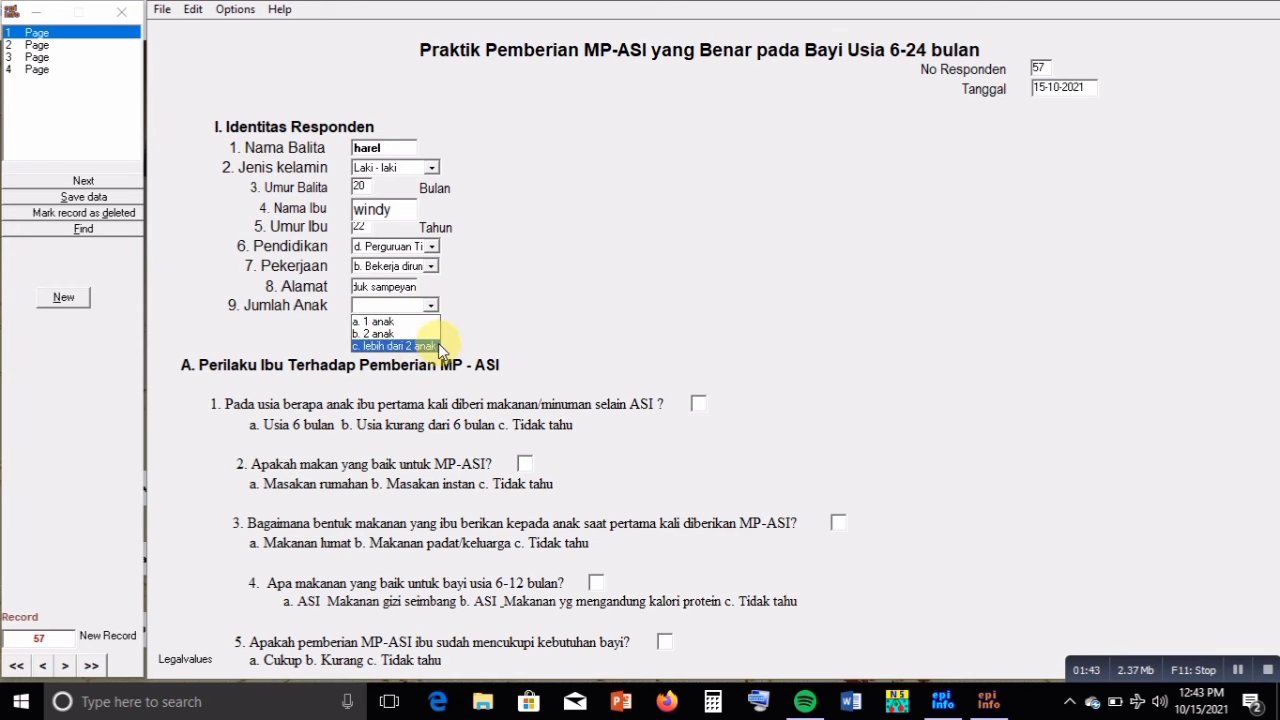
{"action": "left_click", "coordinate": [423, 335]}
{"action": "left_click", "coordinate": [431, 308]}
{"action": "left_click", "coordinate": [423, 322]}
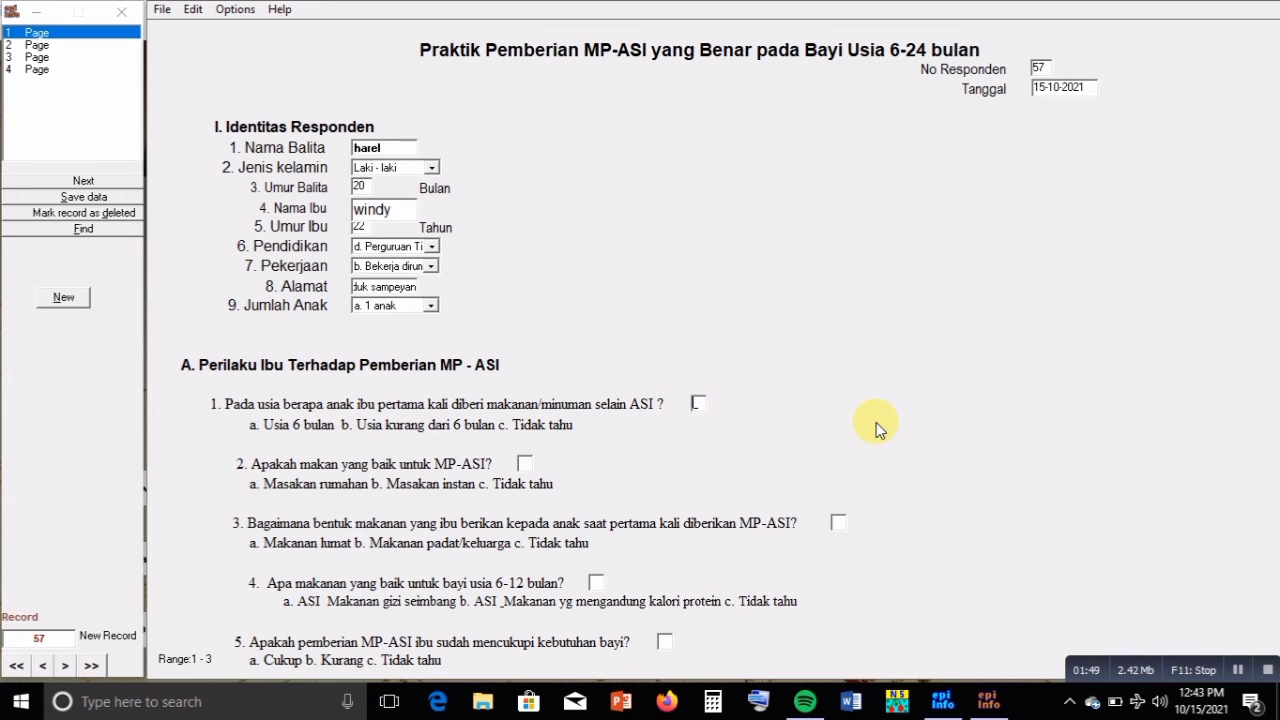
{"action": "type", "text": "3"}
{"action": "type", "text": "23"}
{"action": "type", "text": "23"}
{"action": "type", "text": "23"}
{"action": "type", "text": "2"}
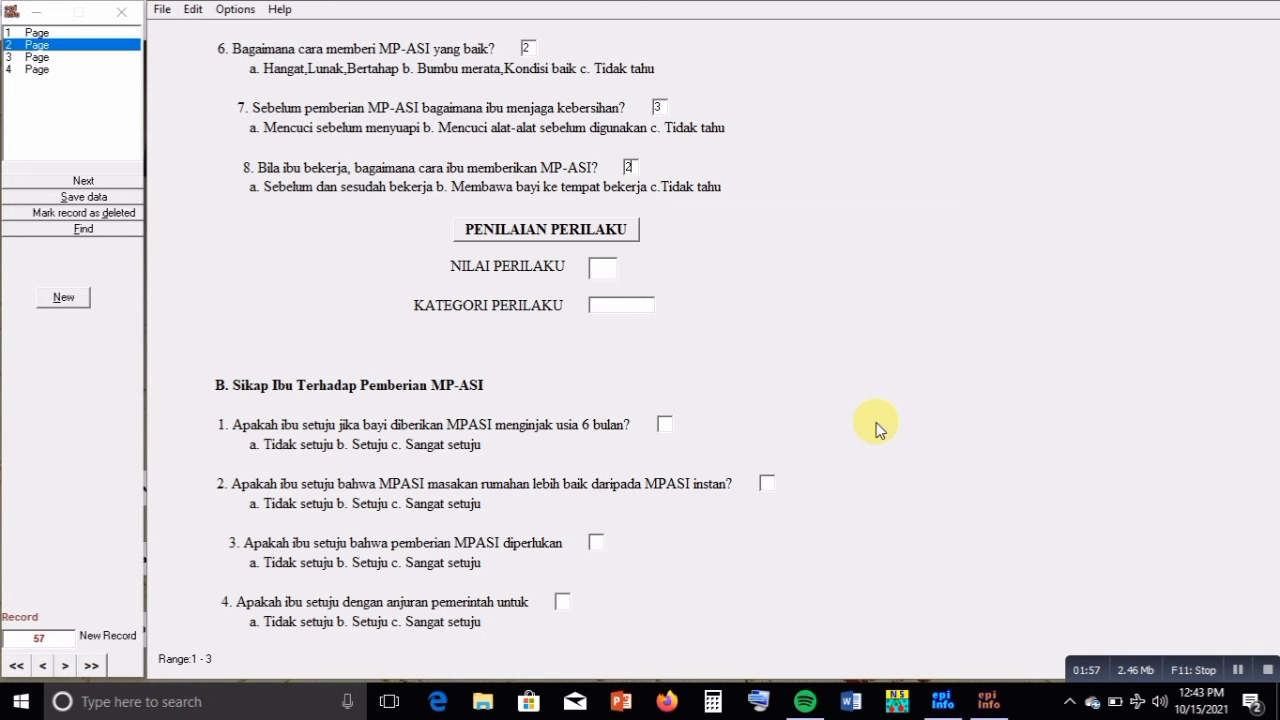
Compute the behaviour score (20, Baik) and answer the attitude questions 2, 2, 3, 2, 3 through question 6
{"action": "key", "text": "Return"}
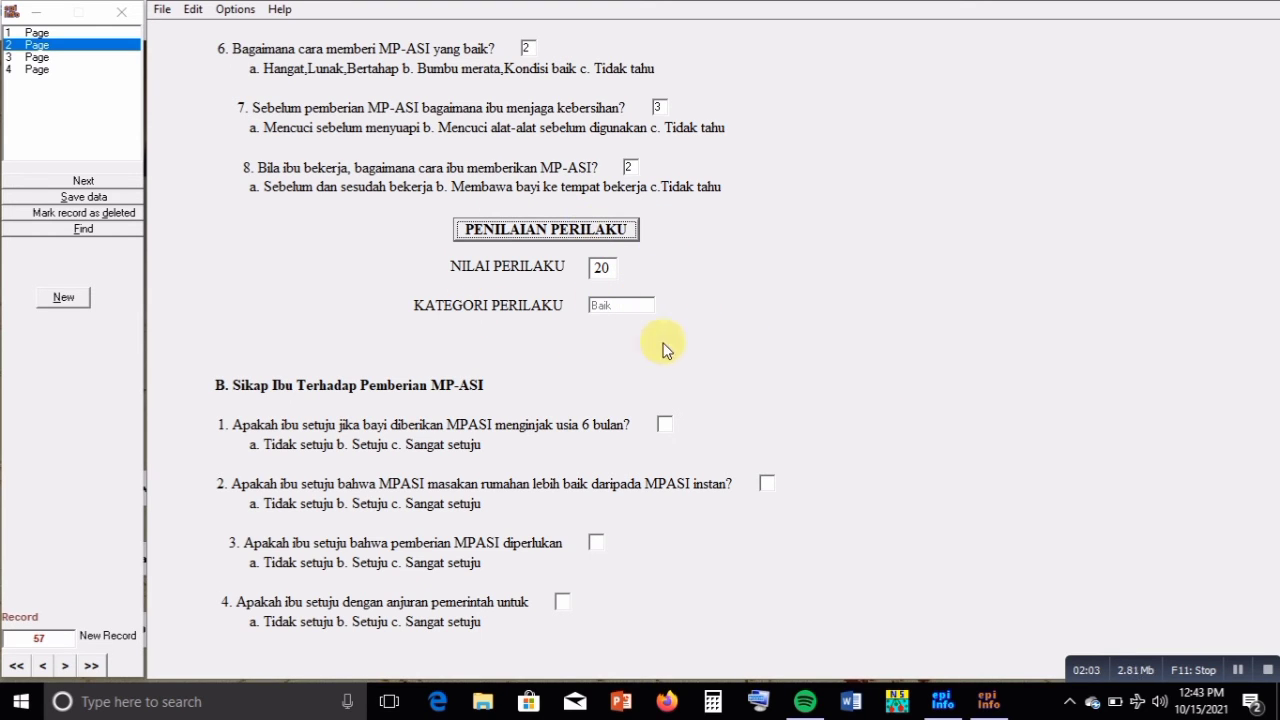
{"action": "left_click", "coordinate": [664, 424]}
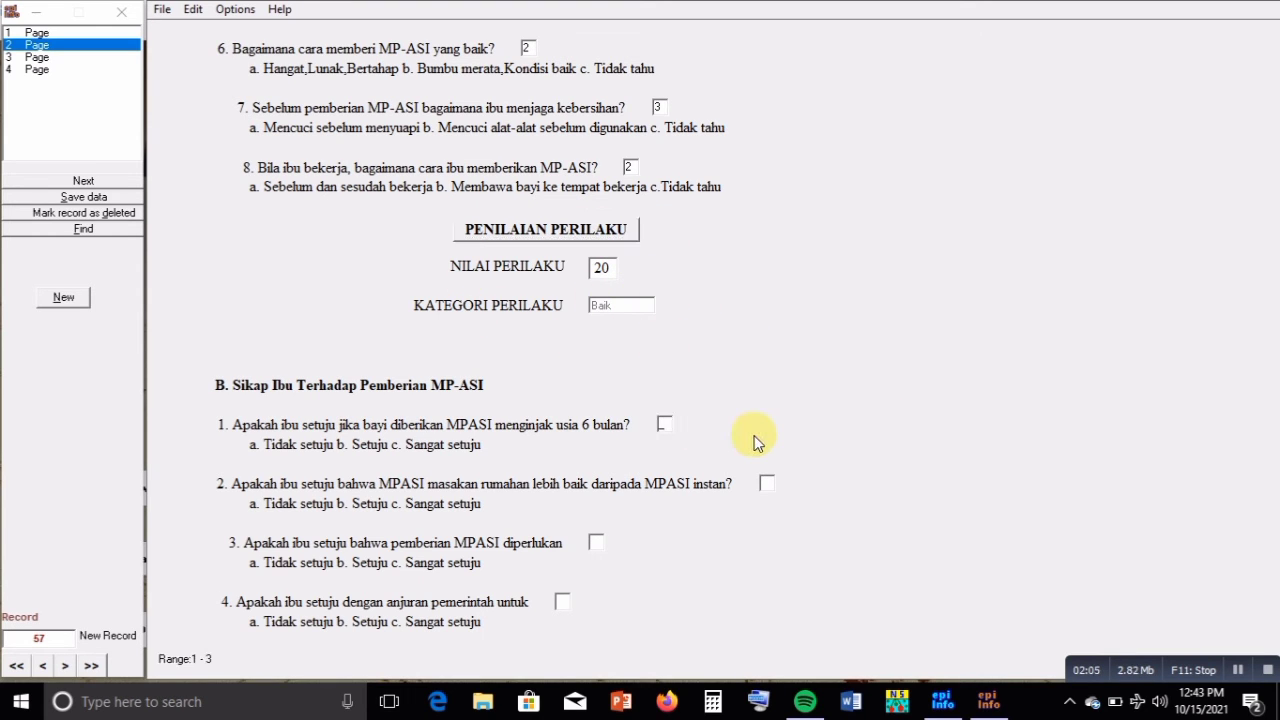
{"action": "type", "text": "2"}
{"action": "key", "text": "Return"}
{"action": "type", "text": "2"}
{"action": "key", "text": "Return"}
{"action": "type", "text": "3"}
{"action": "key", "text": "Return"}
{"action": "type", "text": "2"}
{"action": "key", "text": "Return"}
{"action": "type", "text": "3"}
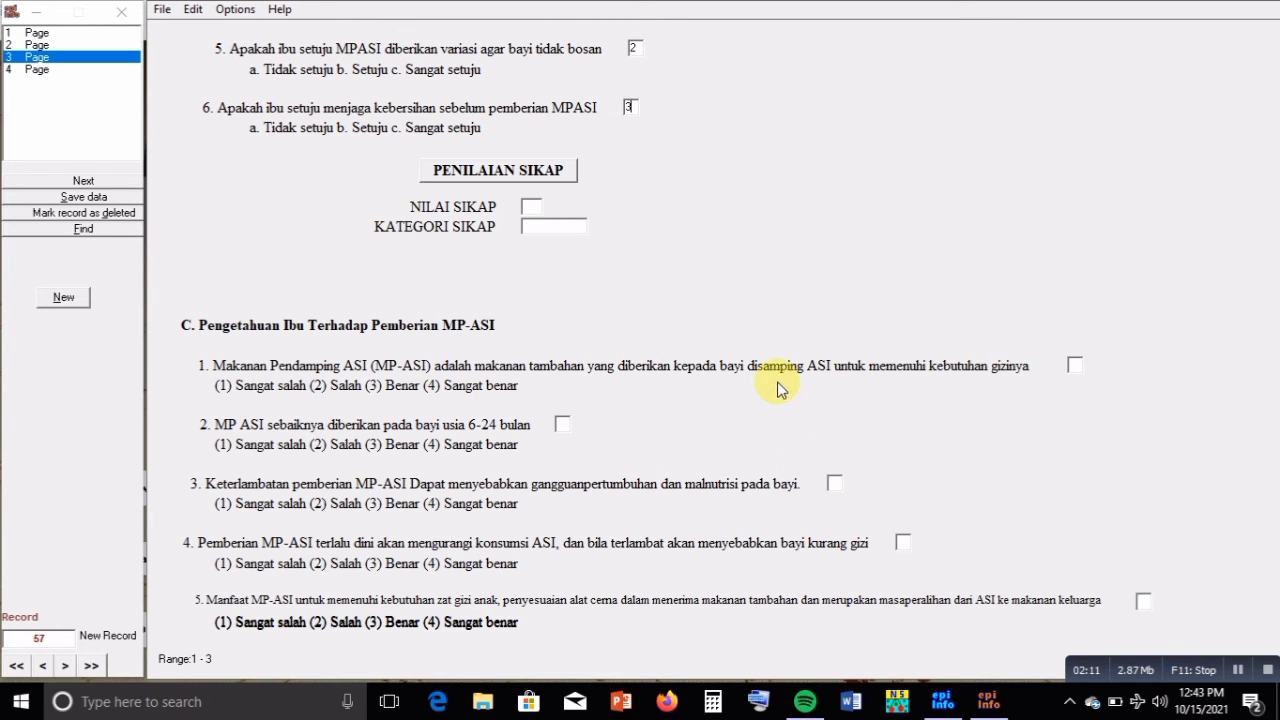
Calculate the attitude score (15, Baik), dismiss the out-of-range 5, and enter knowledge answers 4,3,4,3,4,3,4,4,4
{"action": "left_click", "coordinate": [517, 177]}
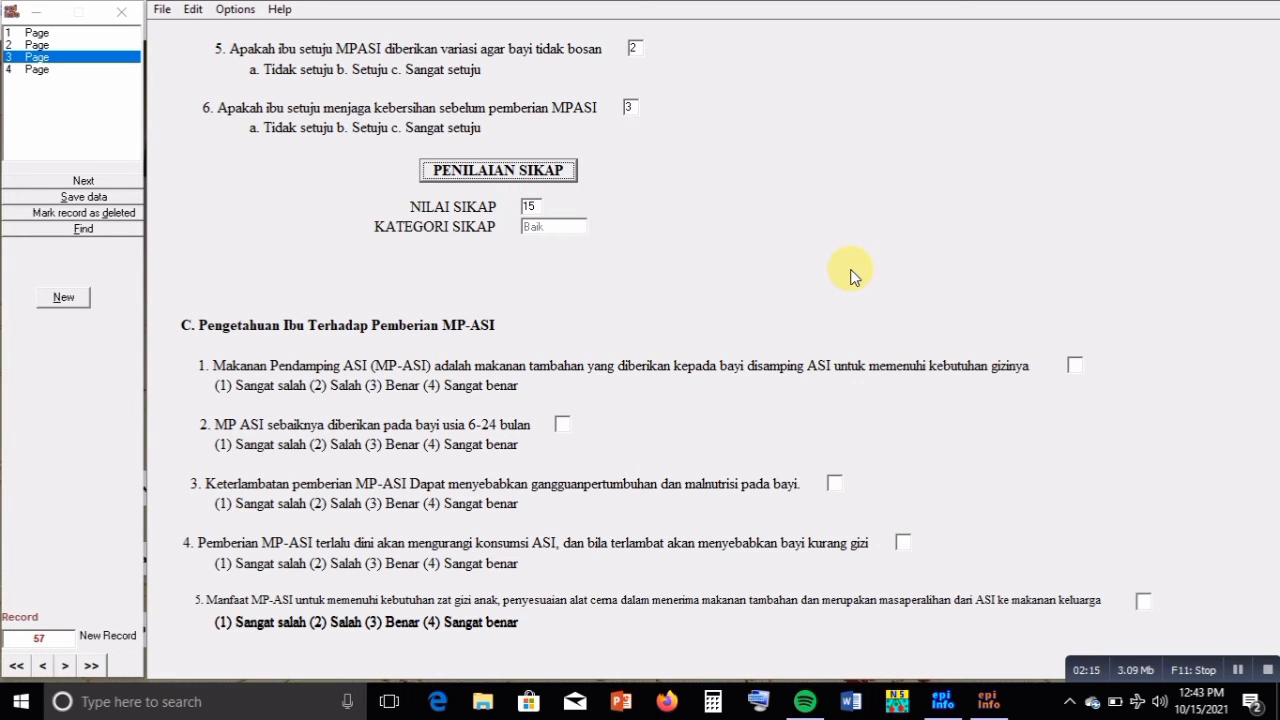
{"action": "left_click", "coordinate": [1076, 364]}
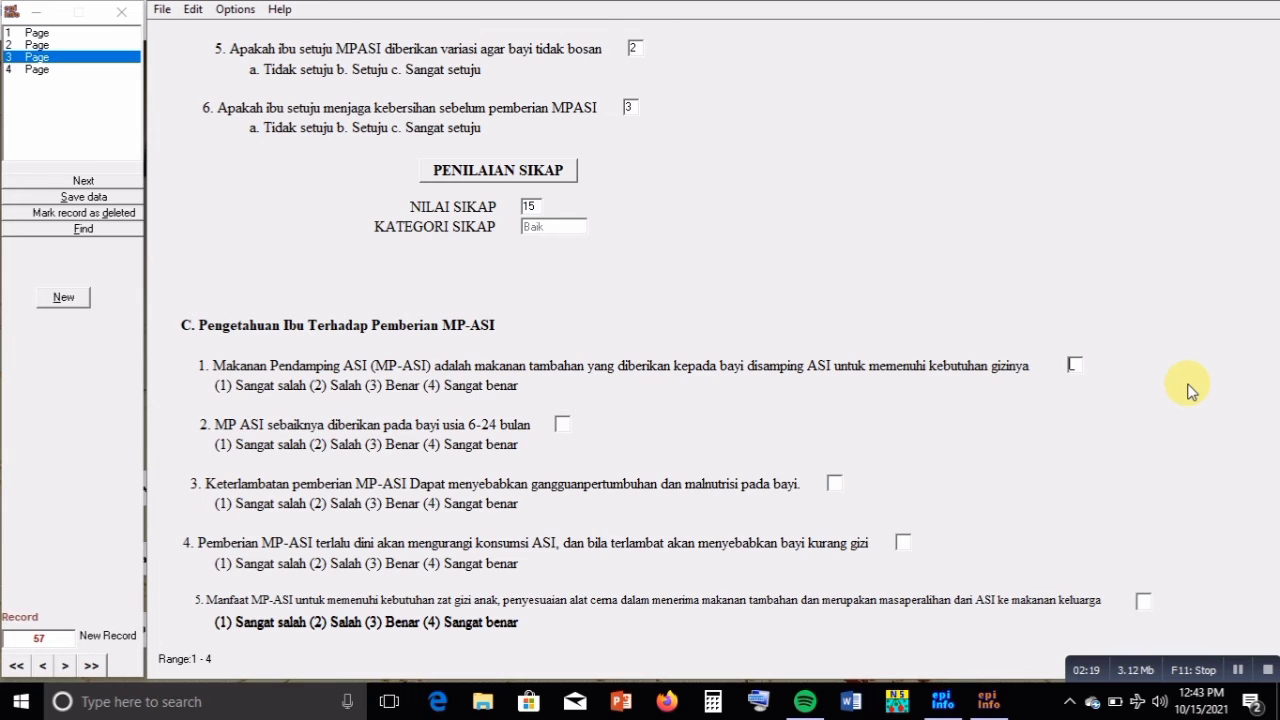
{"action": "type", "text": "5"}
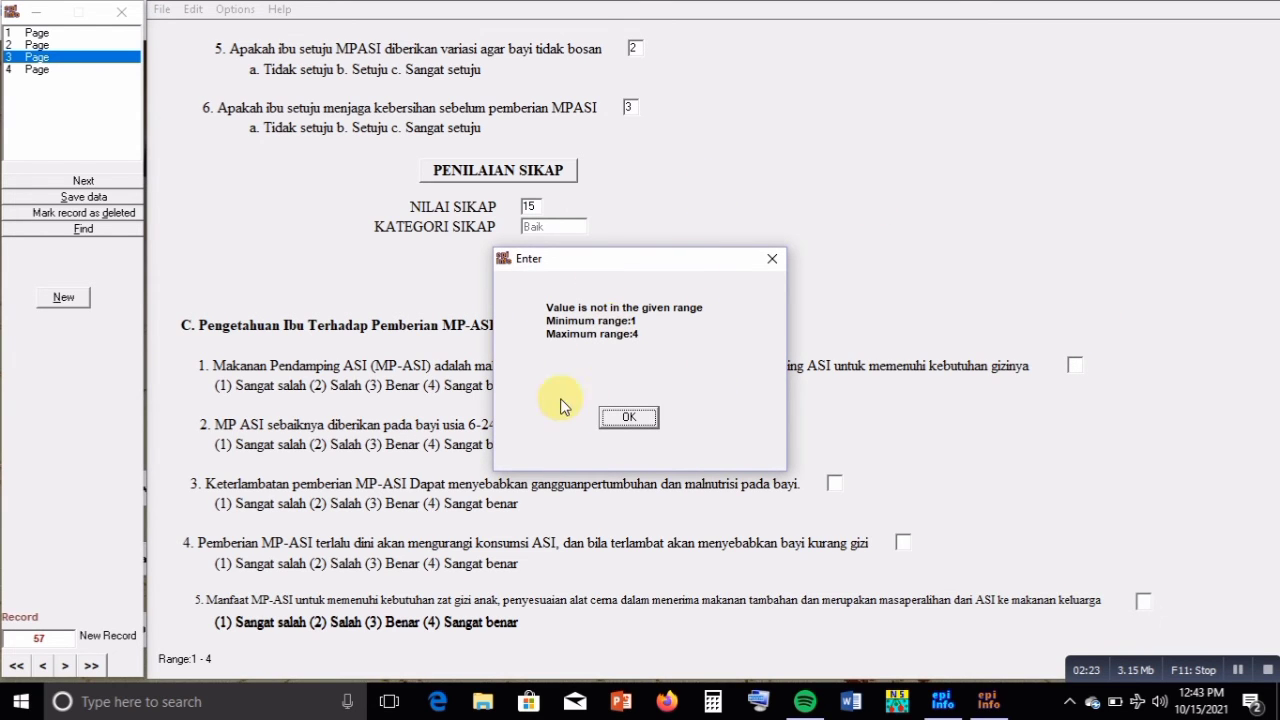
{"action": "left_click", "coordinate": [628, 417]}
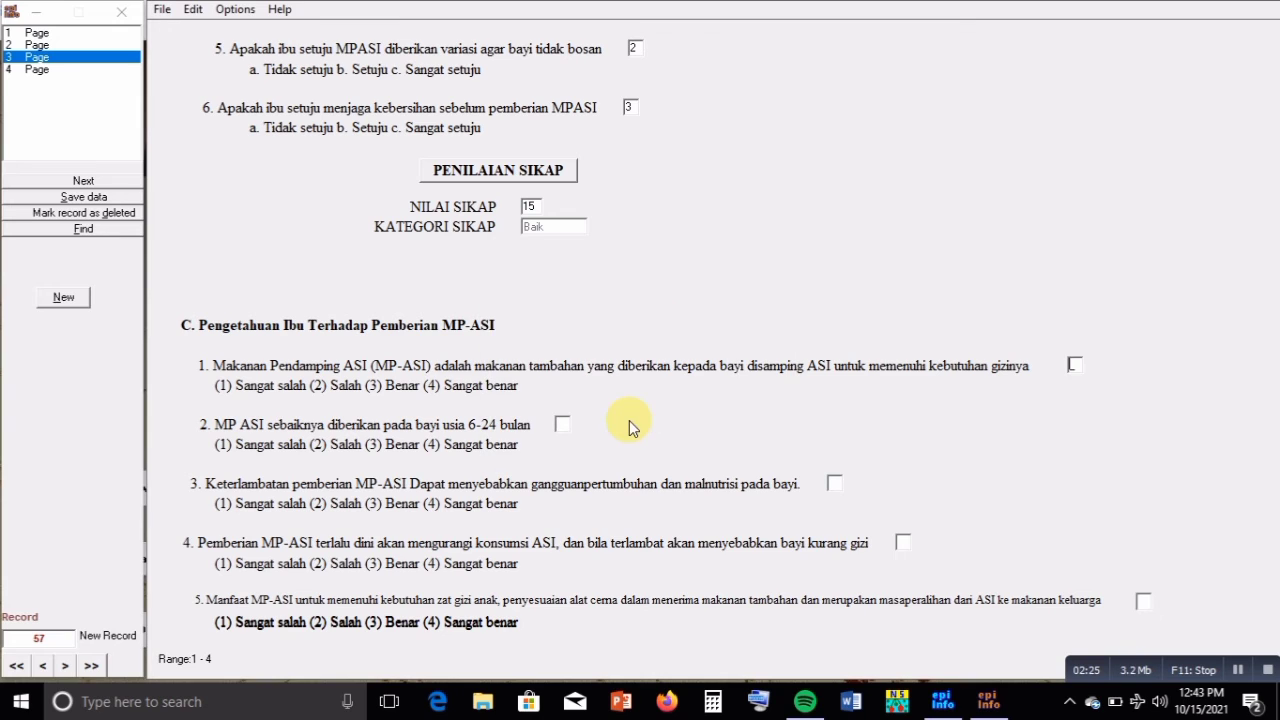
{"action": "type", "text": "4"}
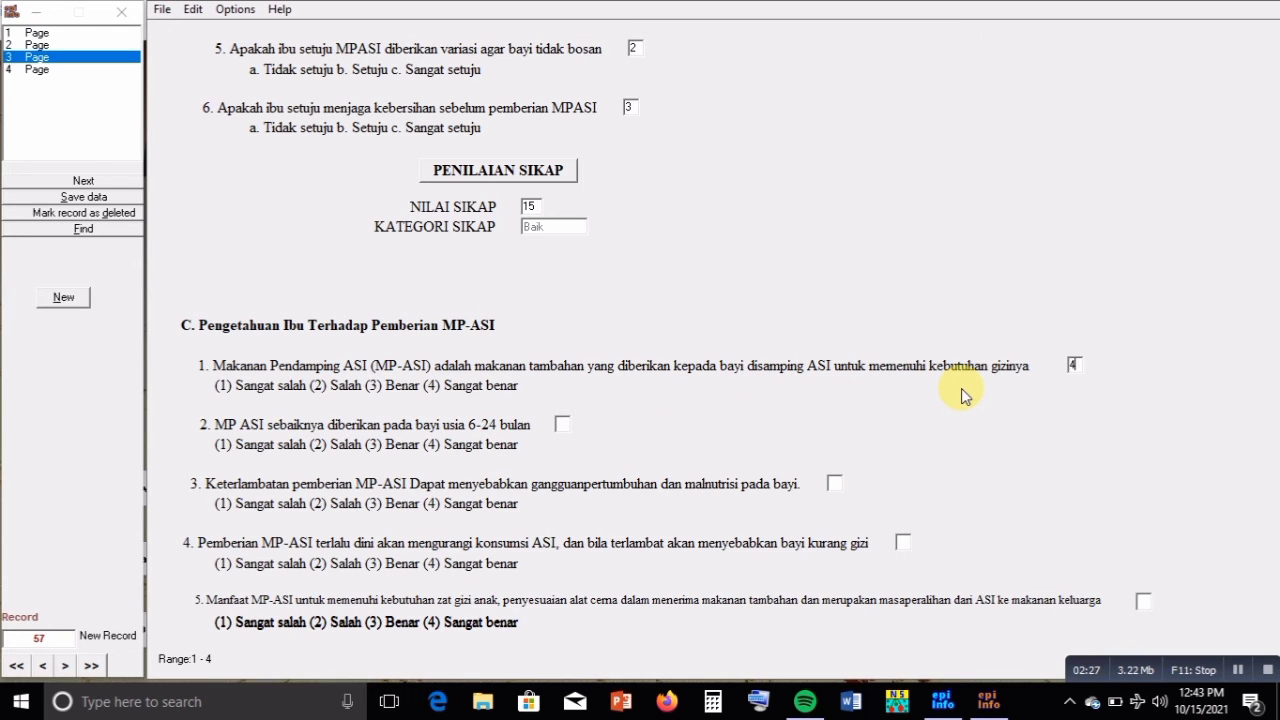
{"action": "type", "text": "3434"}
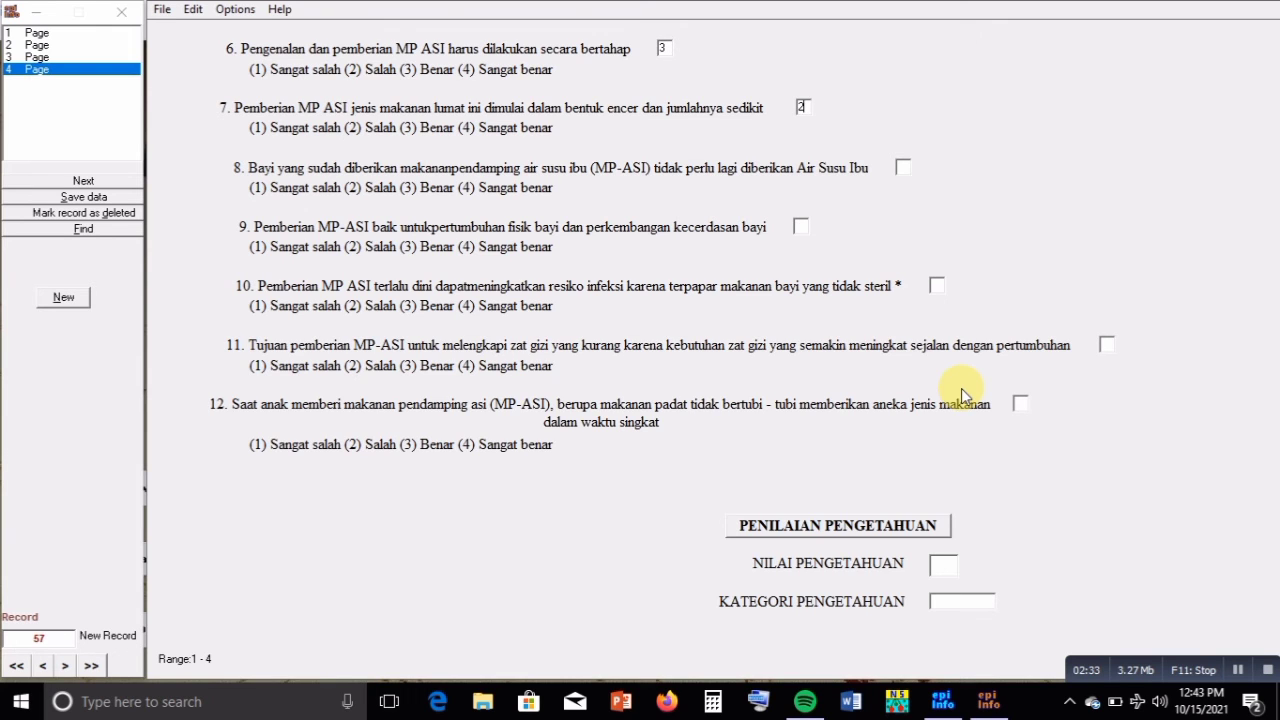
{"action": "type", "text": "344"}
{"action": "type", "text": "4"}
Compute the knowledge score 39 (Baik), save record 57 and start new record 58
{"action": "key", "text": "Tab"}
{"action": "key", "text": "Return"}
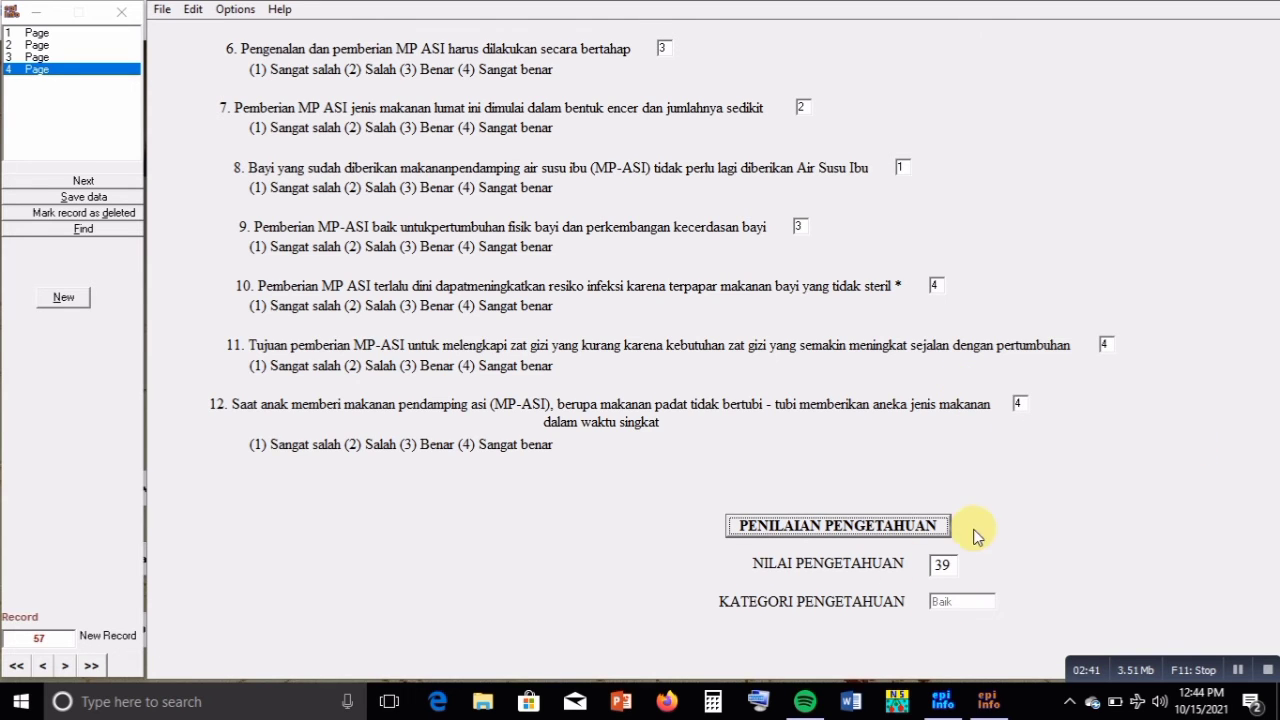
{"action": "left_click", "coordinate": [64, 204]}
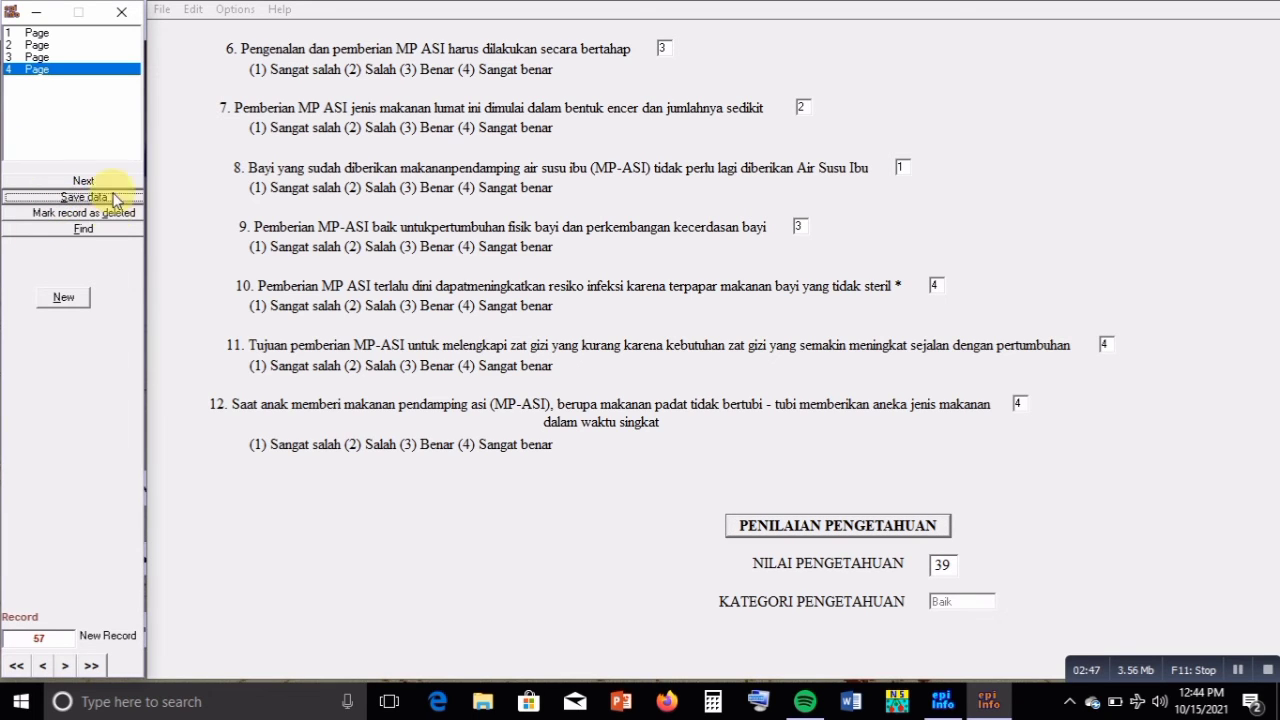
{"action": "left_click", "coordinate": [66, 299]}
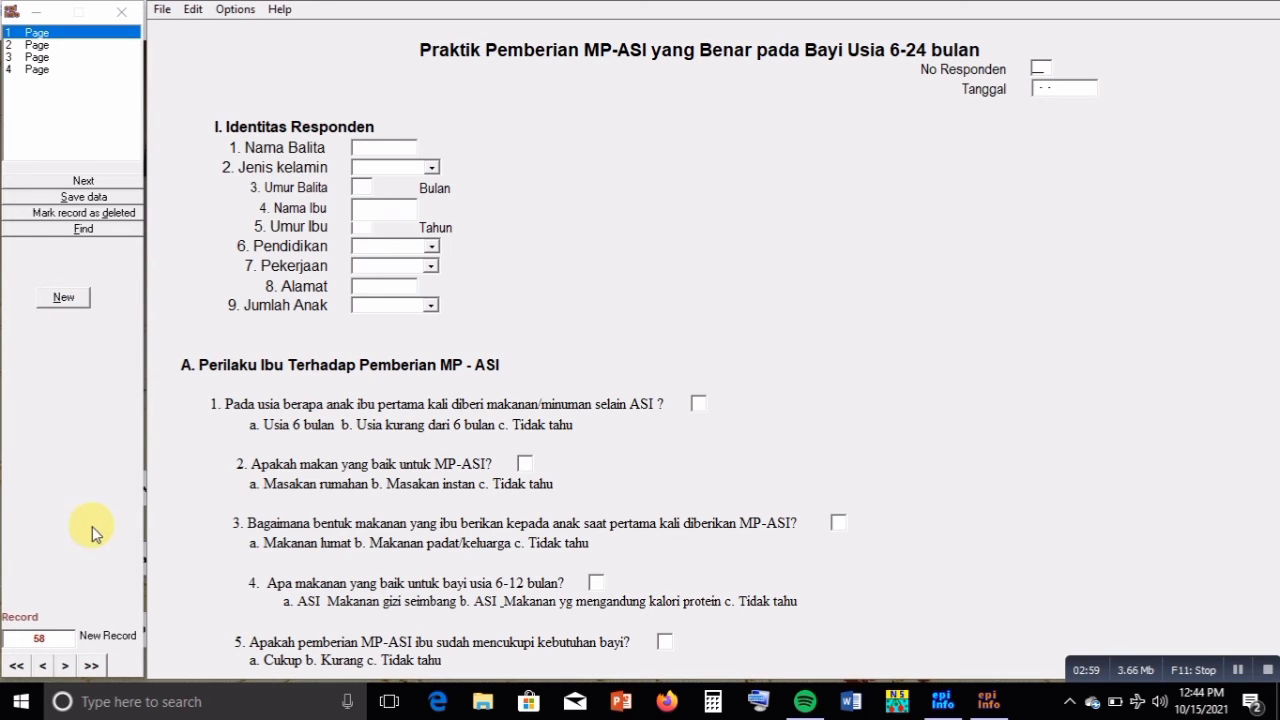
Step back from record 57 to 56 and 55, then jump to the first and last records
{"action": "left_click", "coordinate": [43, 667]}
{"action": "left_click", "coordinate": [43, 667]}
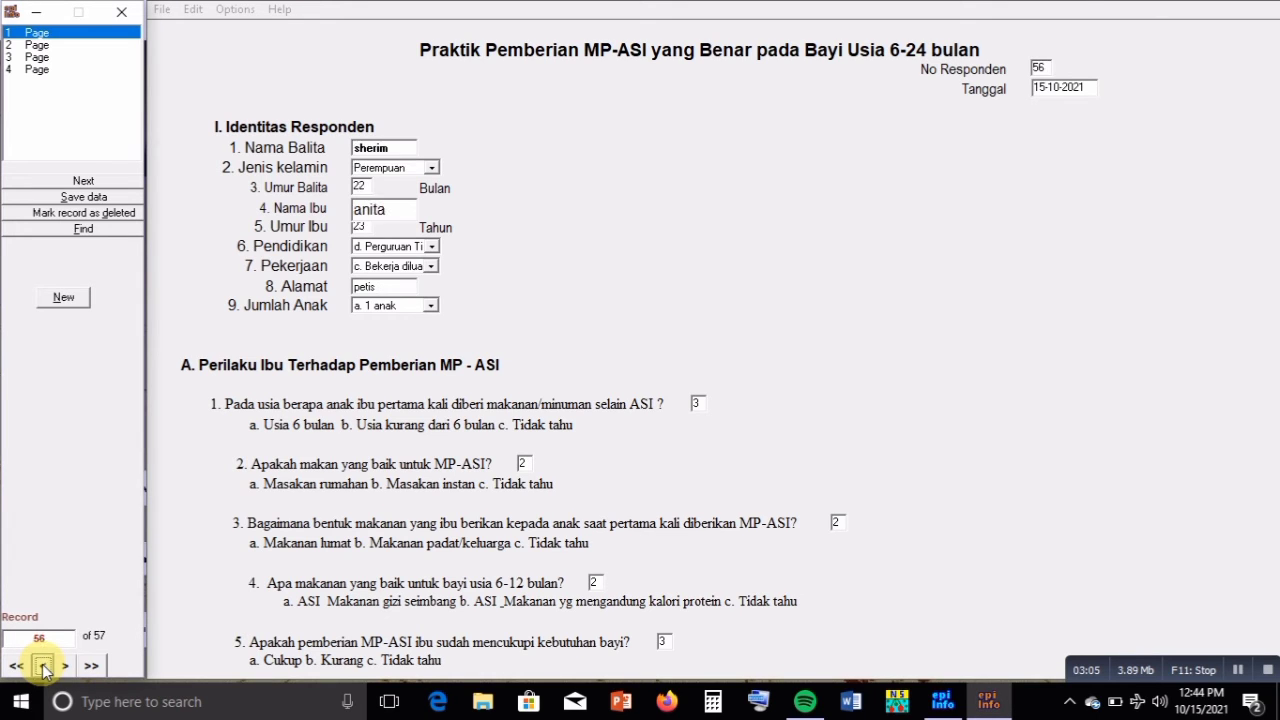
{"action": "left_click", "coordinate": [43, 667]}
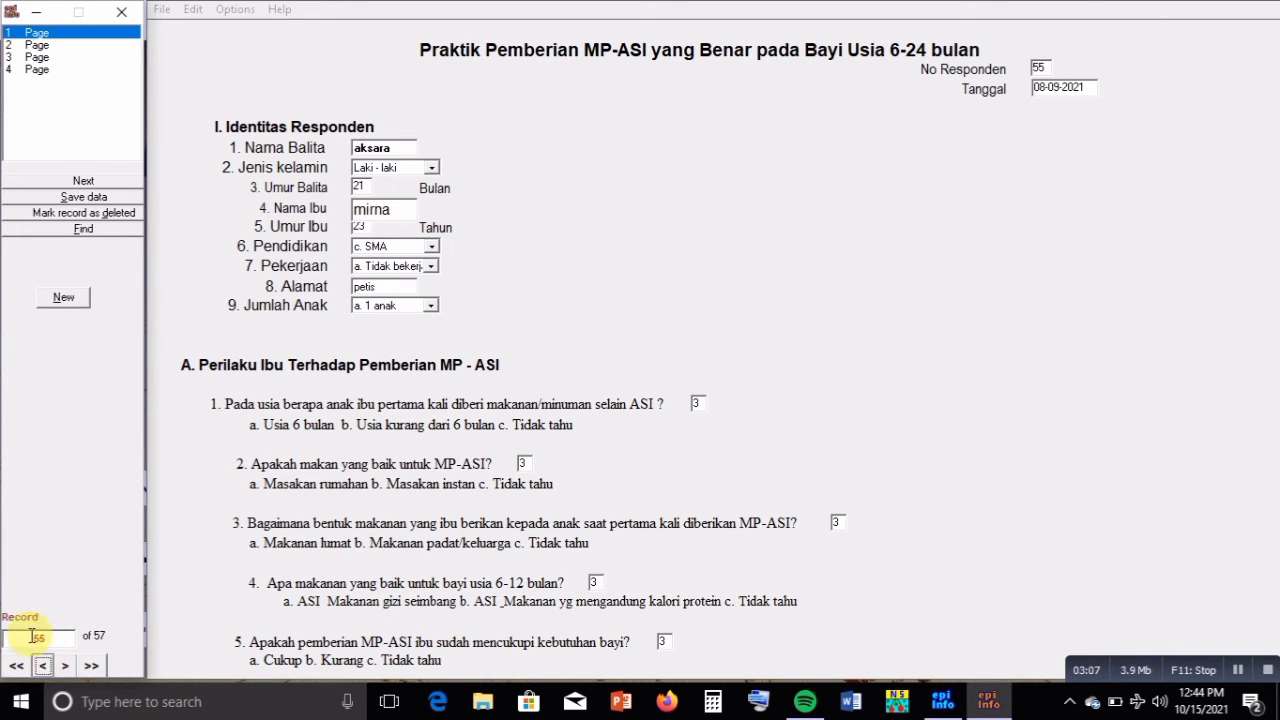
{"action": "left_click", "coordinate": [17, 666]}
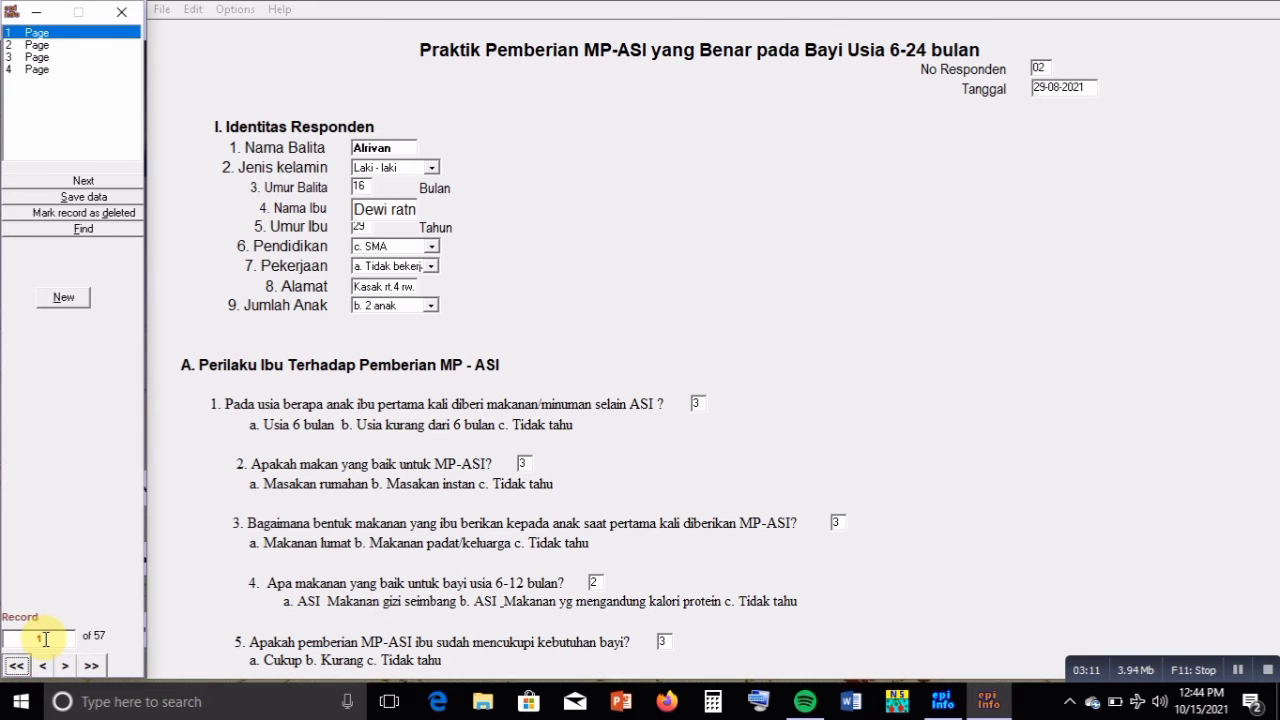
{"action": "left_click", "coordinate": [91, 666]}
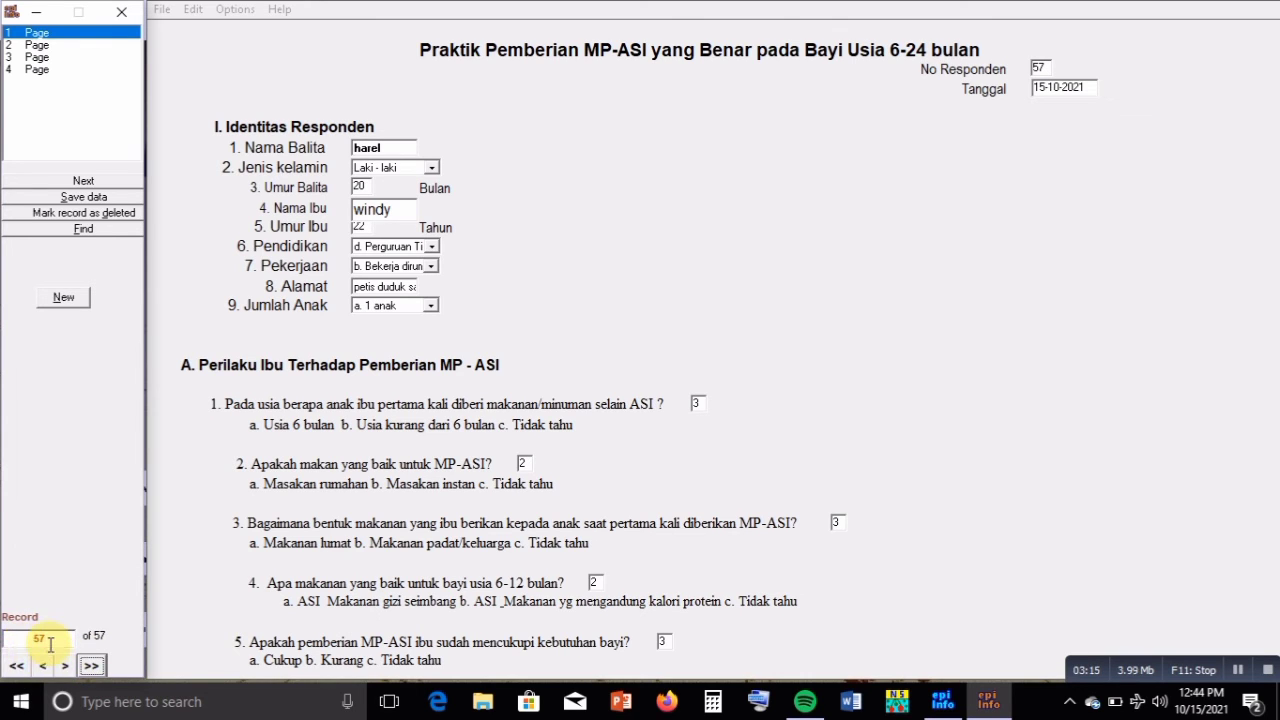
Jump directly to record 23, then return to the last record, 57
{"action": "left_click_drag", "start_coordinate": [48, 640], "coordinate": [32, 640]}
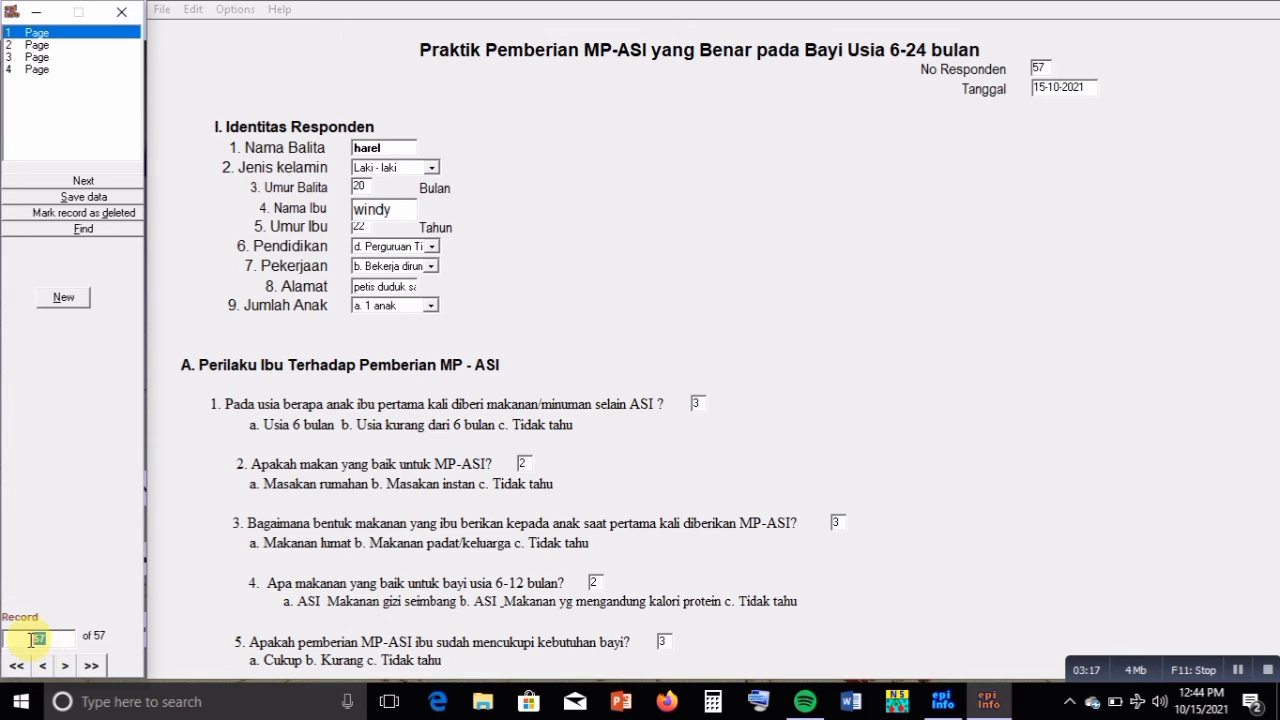
{"action": "type", "text": "23"}
{"action": "key", "text": "Return"}
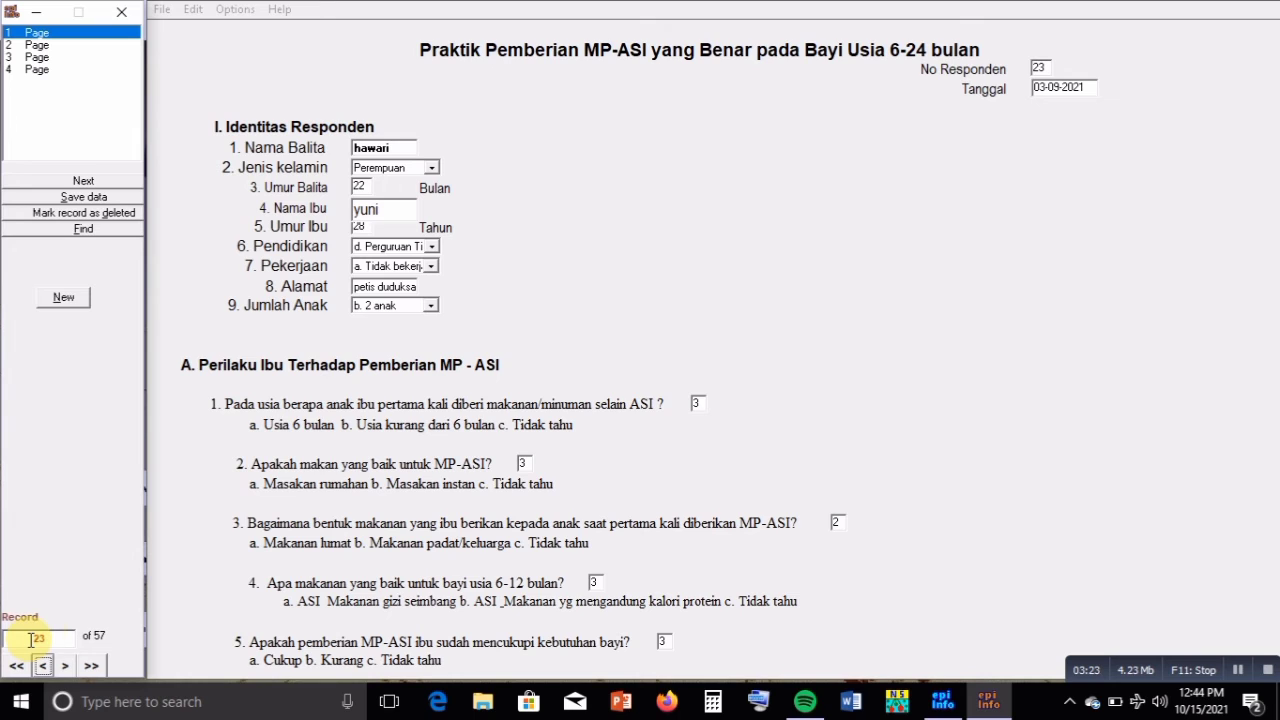
{"action": "left_click", "coordinate": [92, 667]}
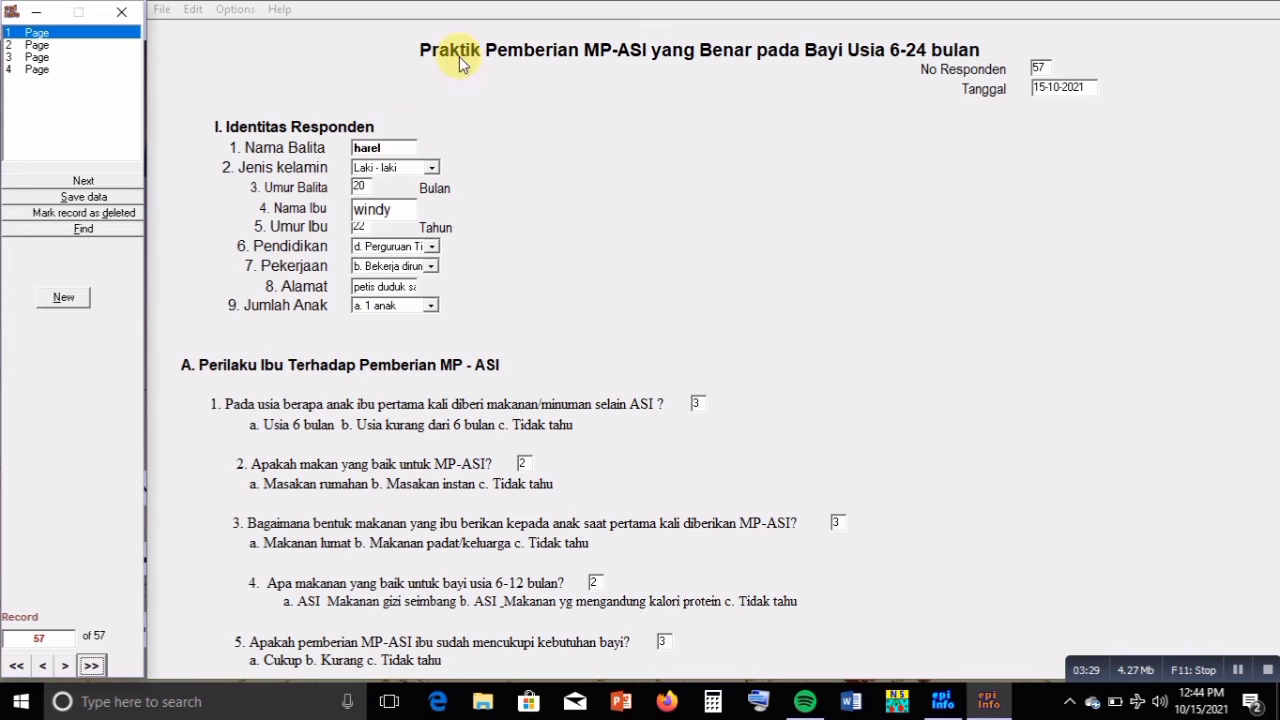
Replace the child's name with 'm' and set the child's sex to Perempuan
{"action": "left_click_drag", "start_coordinate": [387, 150], "coordinate": [353, 148]}
{"action": "type", "text": "mika"}
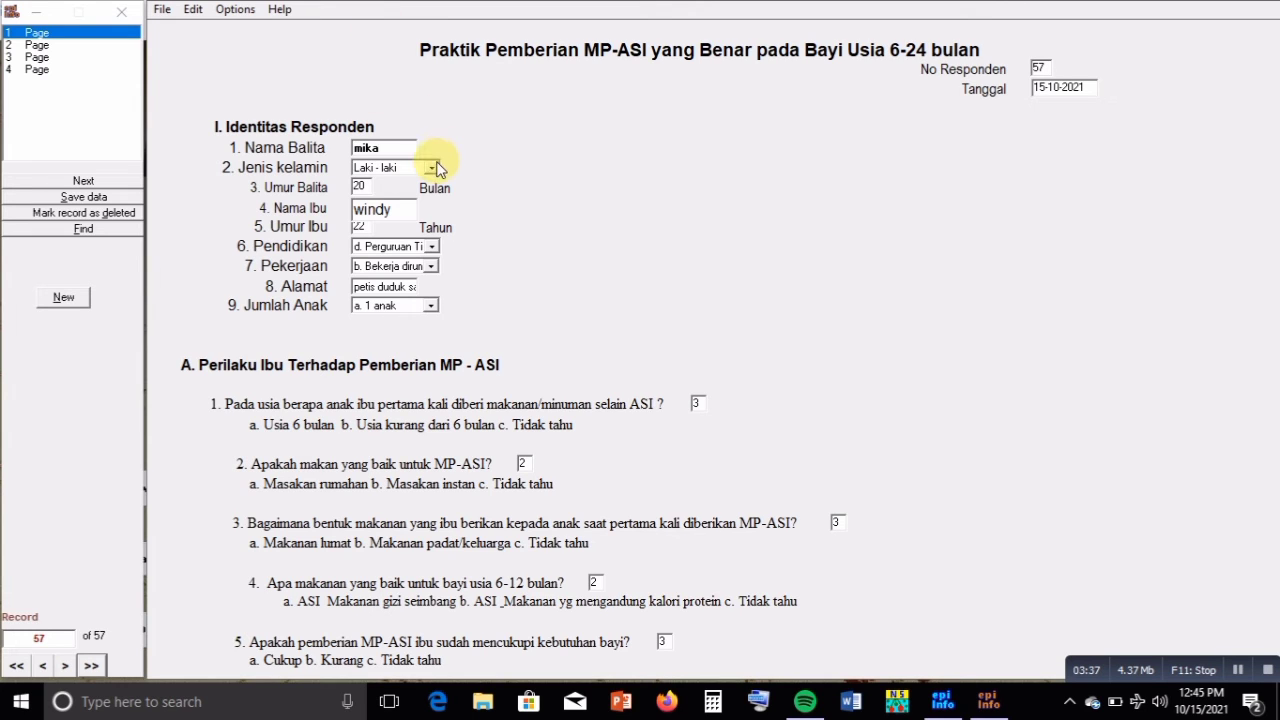
{"action": "left_click", "coordinate": [433, 168]}
{"action": "left_click", "coordinate": [428, 196]}
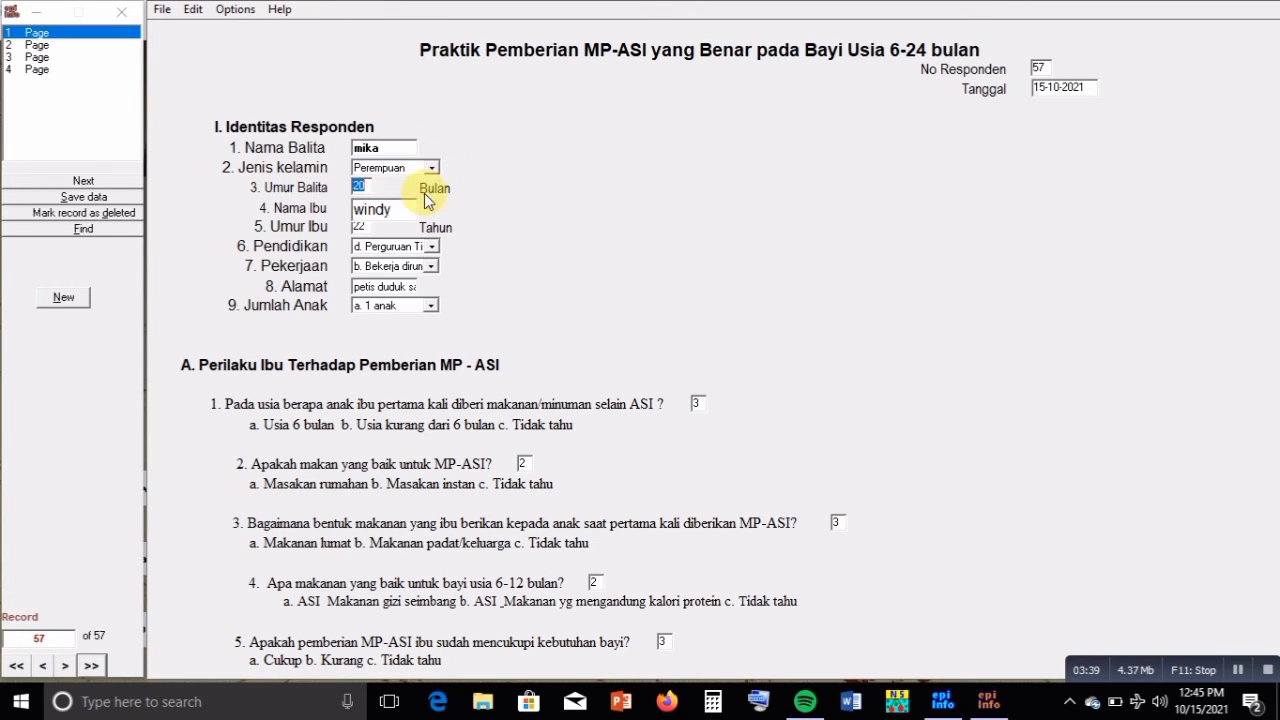
Change the mother's age to 34 and choose 'c. lebih dari 2 anak' for number of children
{"action": "left_click", "coordinate": [362, 226]}
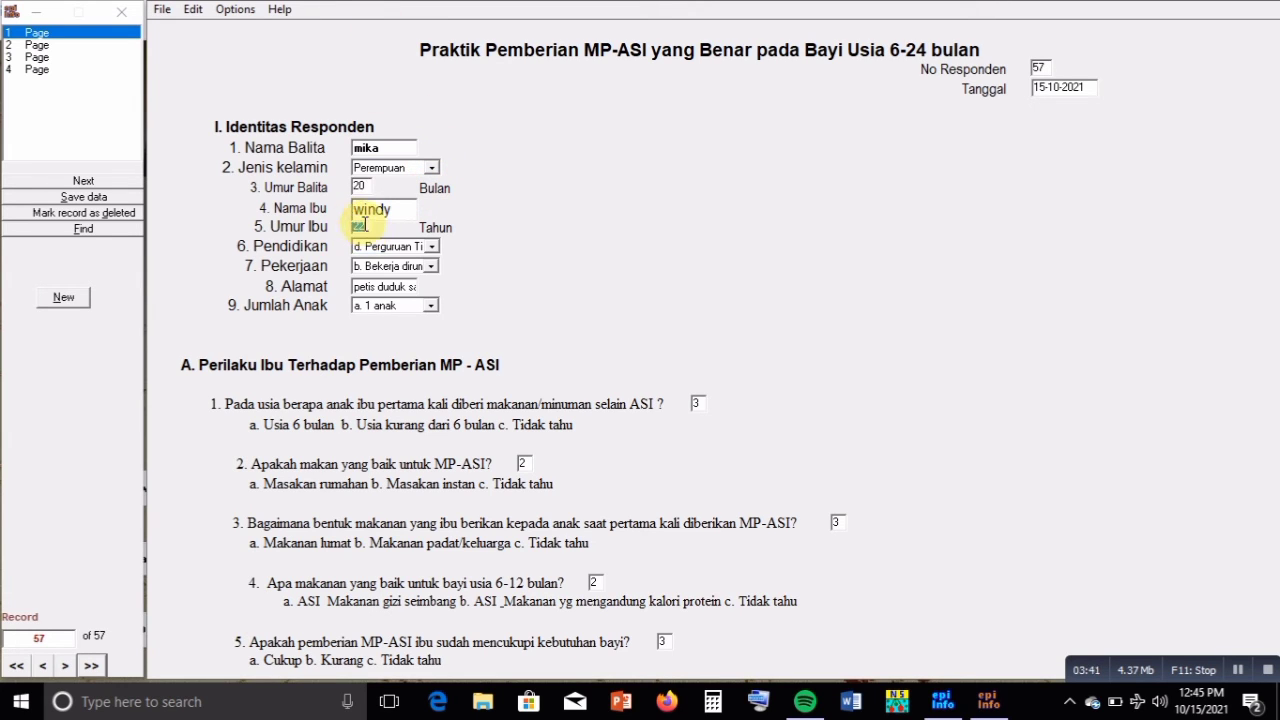
{"action": "type", "text": "34"}
{"action": "left_click", "coordinate": [432, 310]}
{"action": "left_click", "coordinate": [432, 308]}
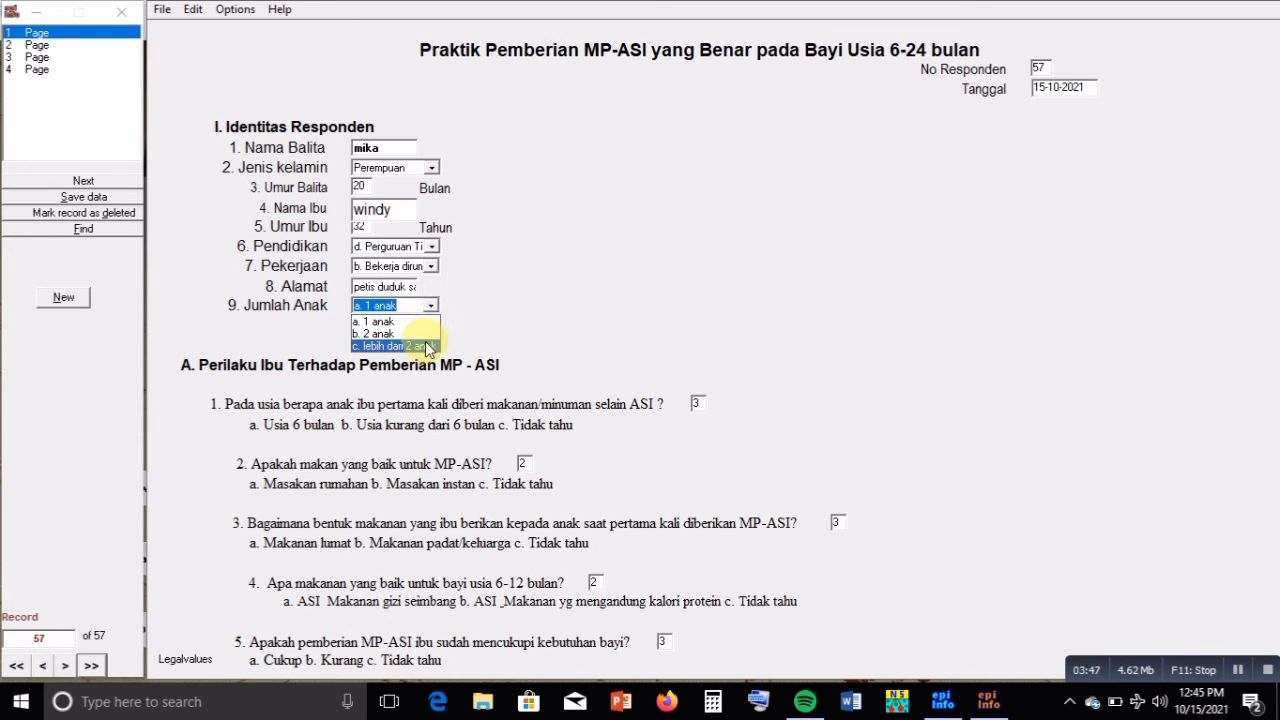
{"action": "left_click", "coordinate": [427, 346]}
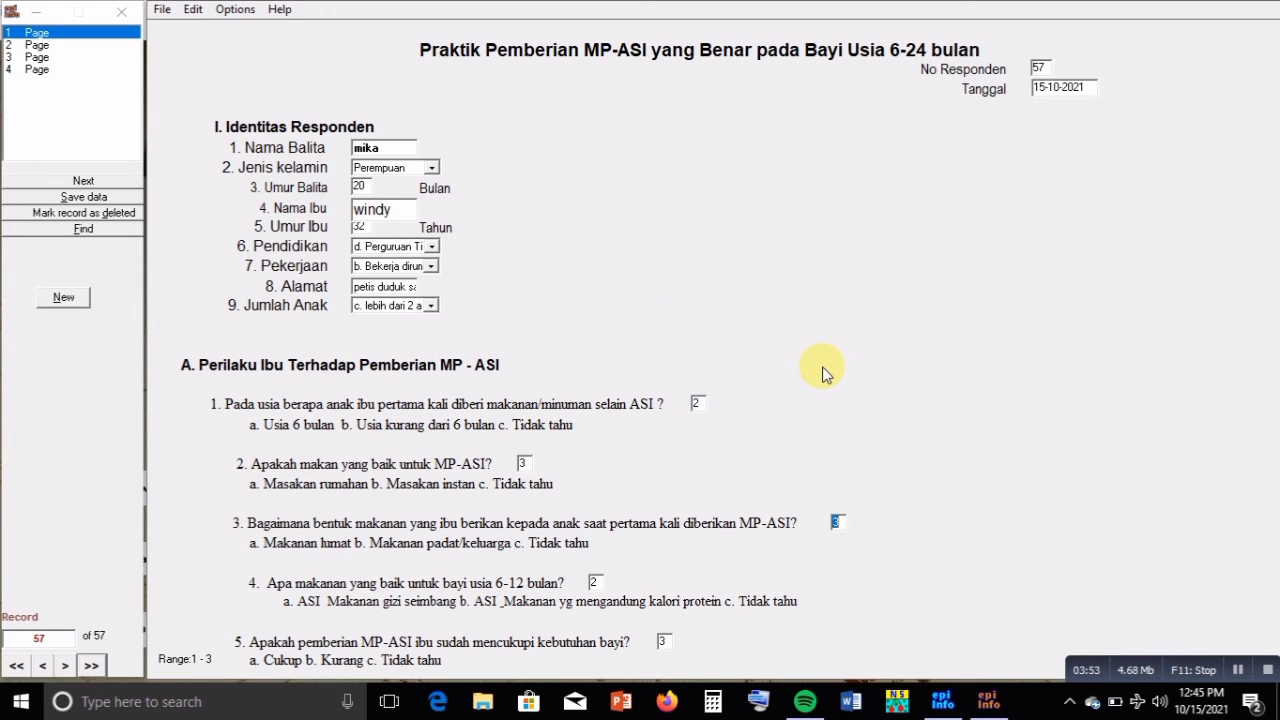
{"action": "key", "text": "Tab"}
{"action": "key", "text": "Tab"}
{"action": "key", "text": "Tab"}
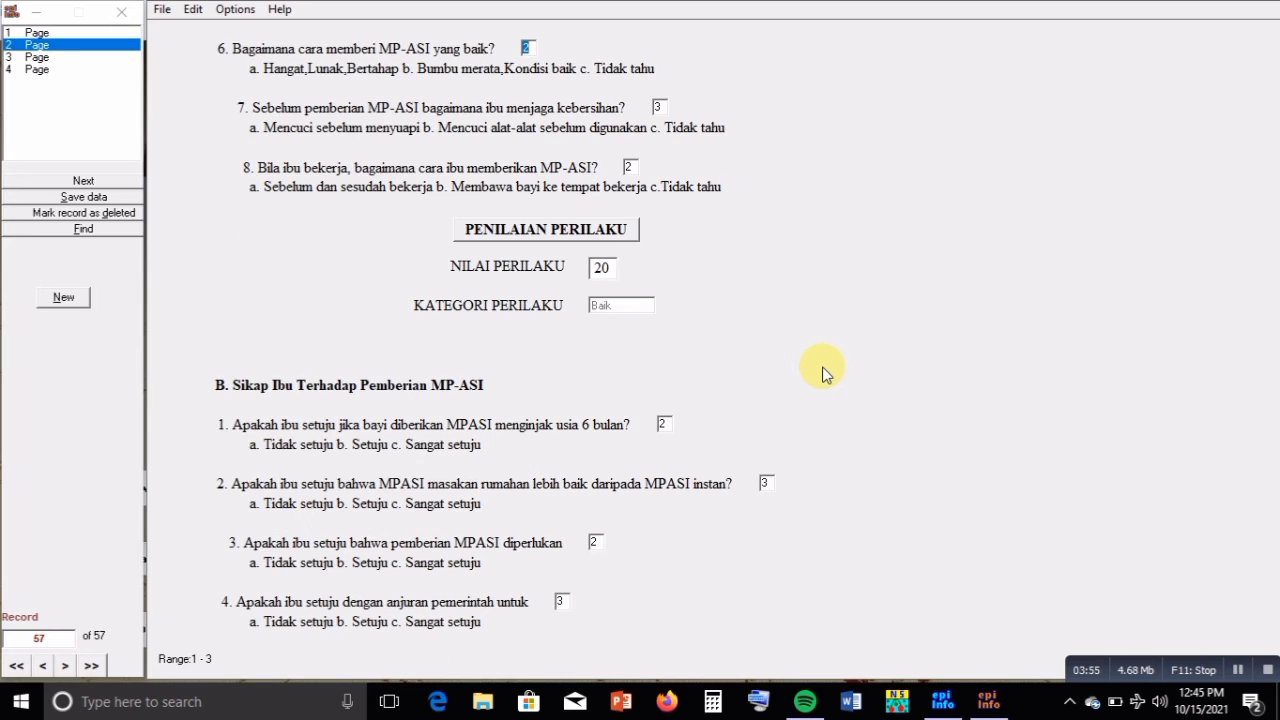
{"action": "key", "text": "Tab"}
{"action": "key", "text": "Tab"}
{"action": "key", "text": "Tab"}
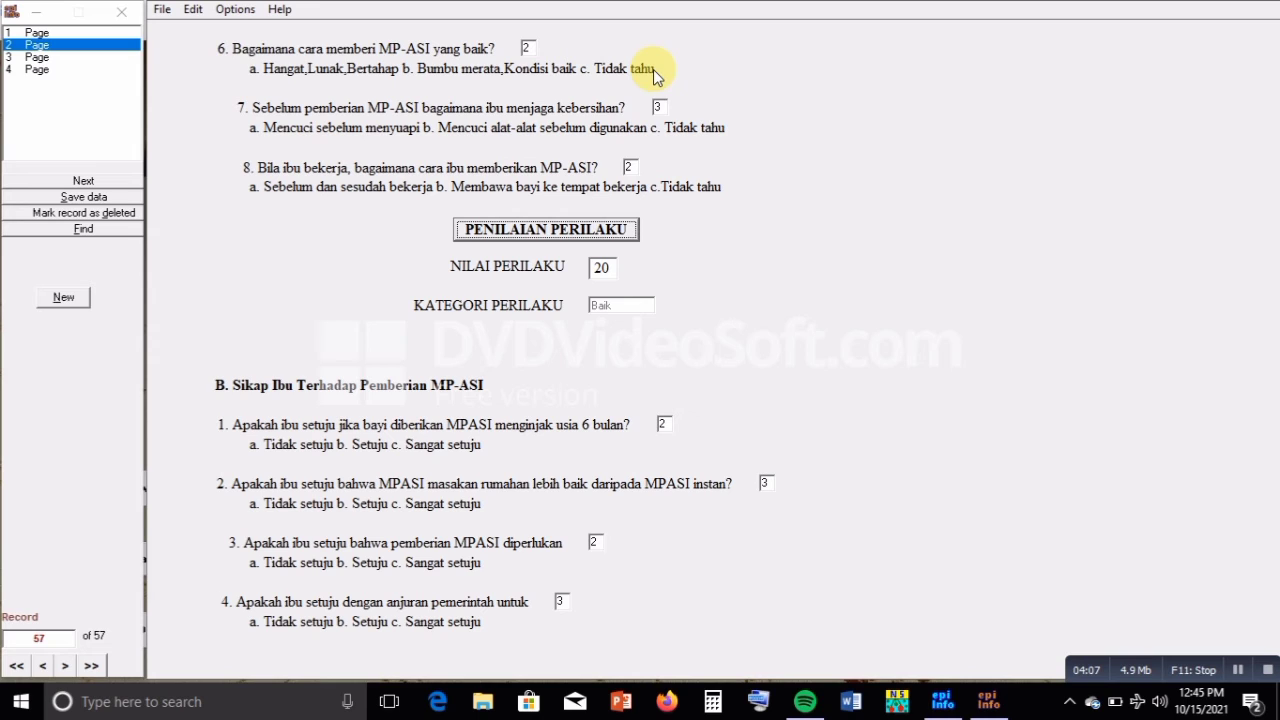
Re-enter question 7 and attitude question 3 so NILAI SIKAP recalculates to 14, Baik
{"action": "left_click", "coordinate": [659, 105]}
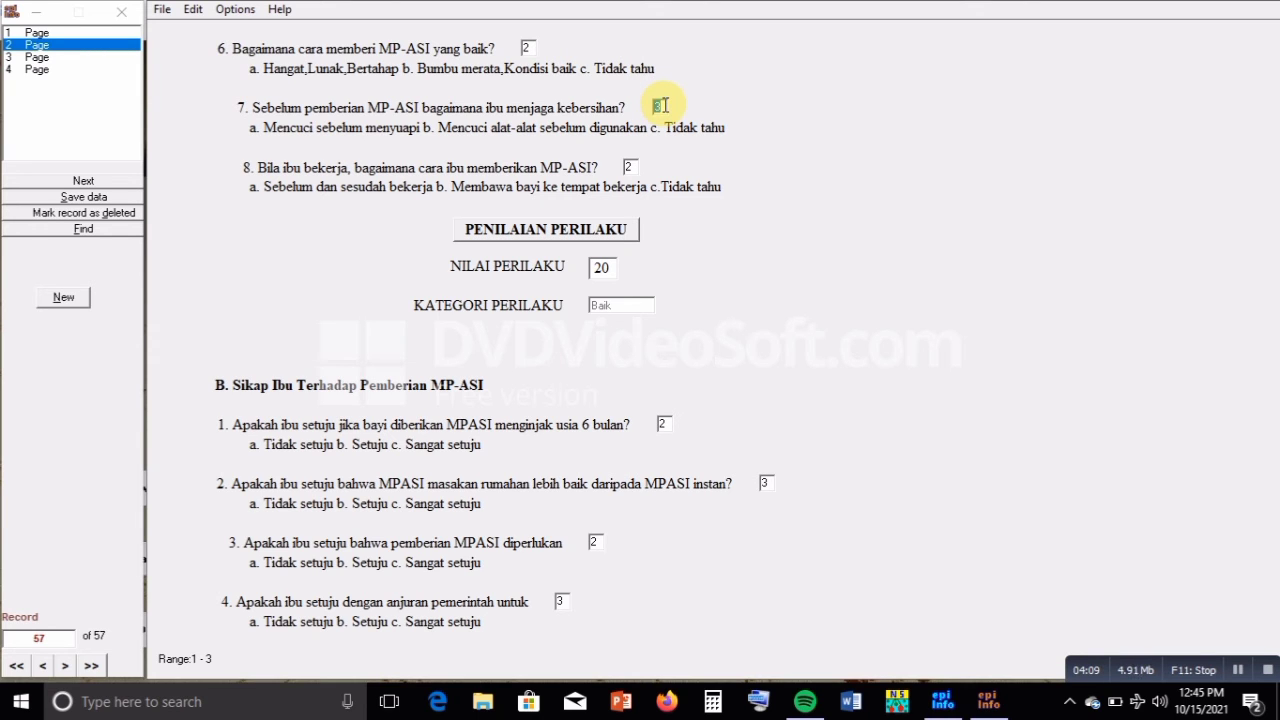
{"action": "key", "text": "Tab"}
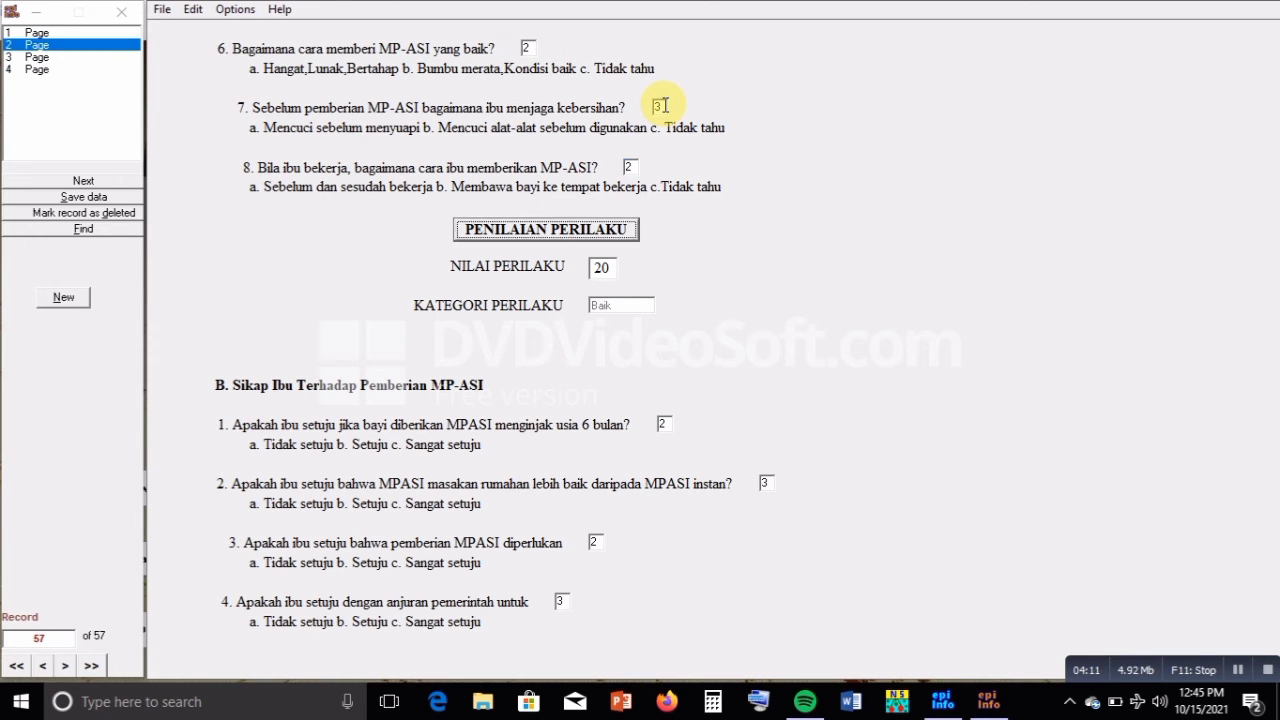
{"action": "left_click", "coordinate": [660, 105]}
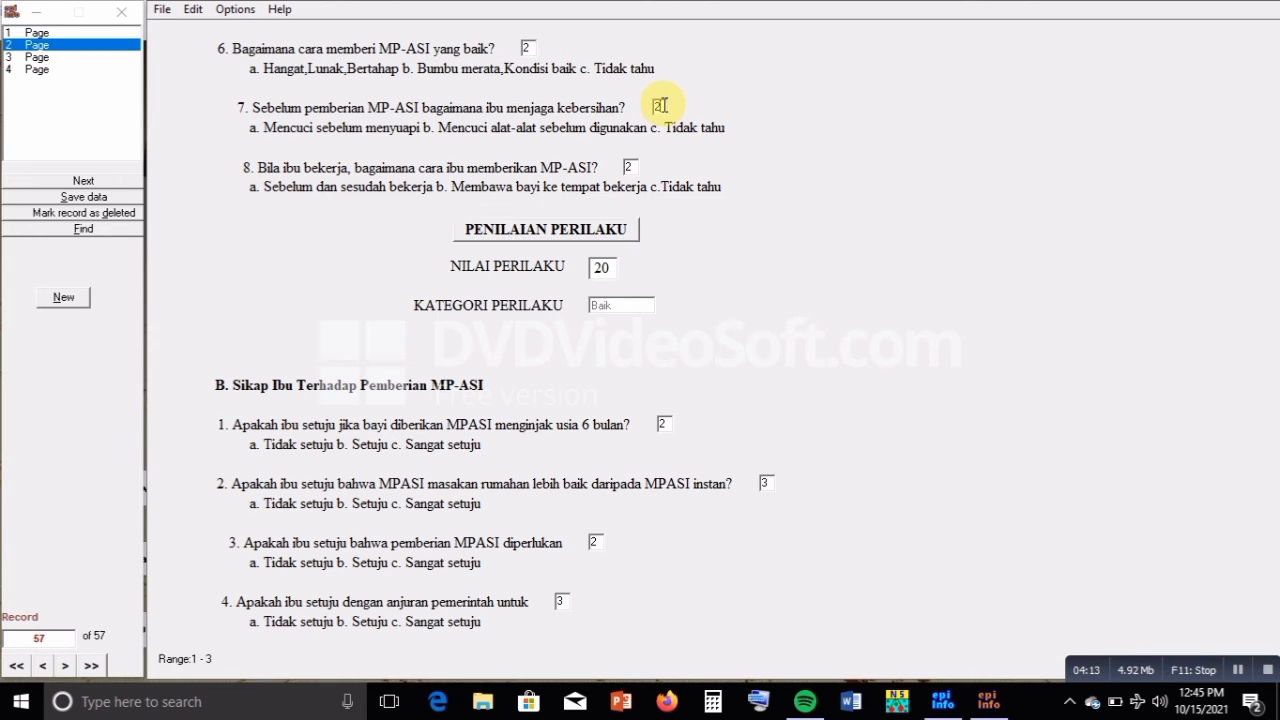
{"action": "key", "text": "Tab"}
{"action": "key", "text": "Tab"}
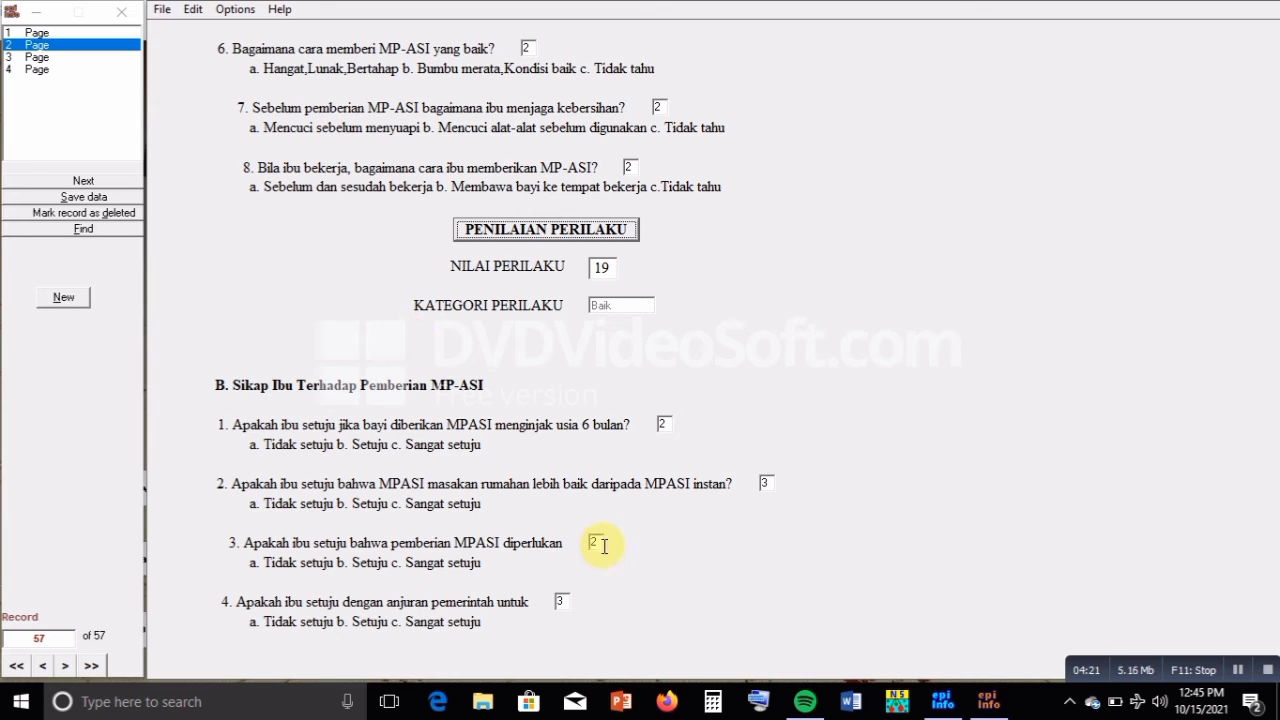
{"action": "left_click", "coordinate": [604, 546]}
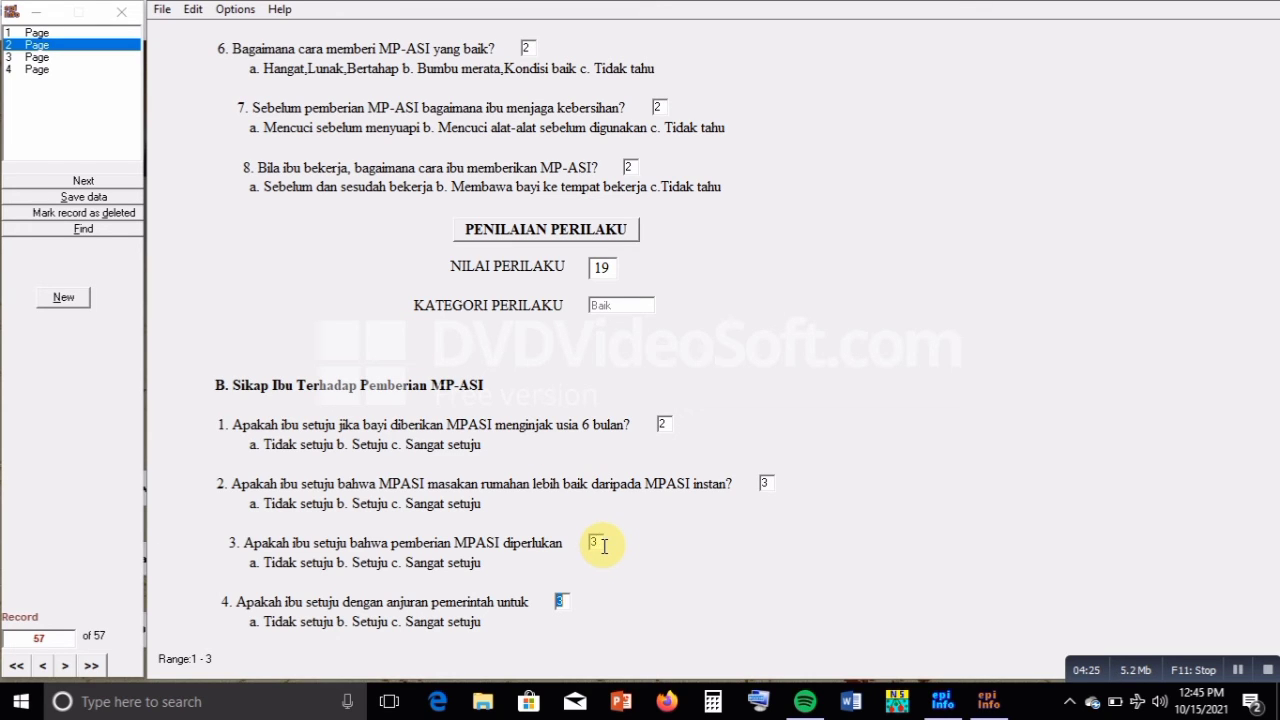
{"action": "key", "text": "Tab"}
{"action": "key", "text": "Tab"}
{"action": "key", "text": "Tab"}
{"action": "key", "text": "Return"}
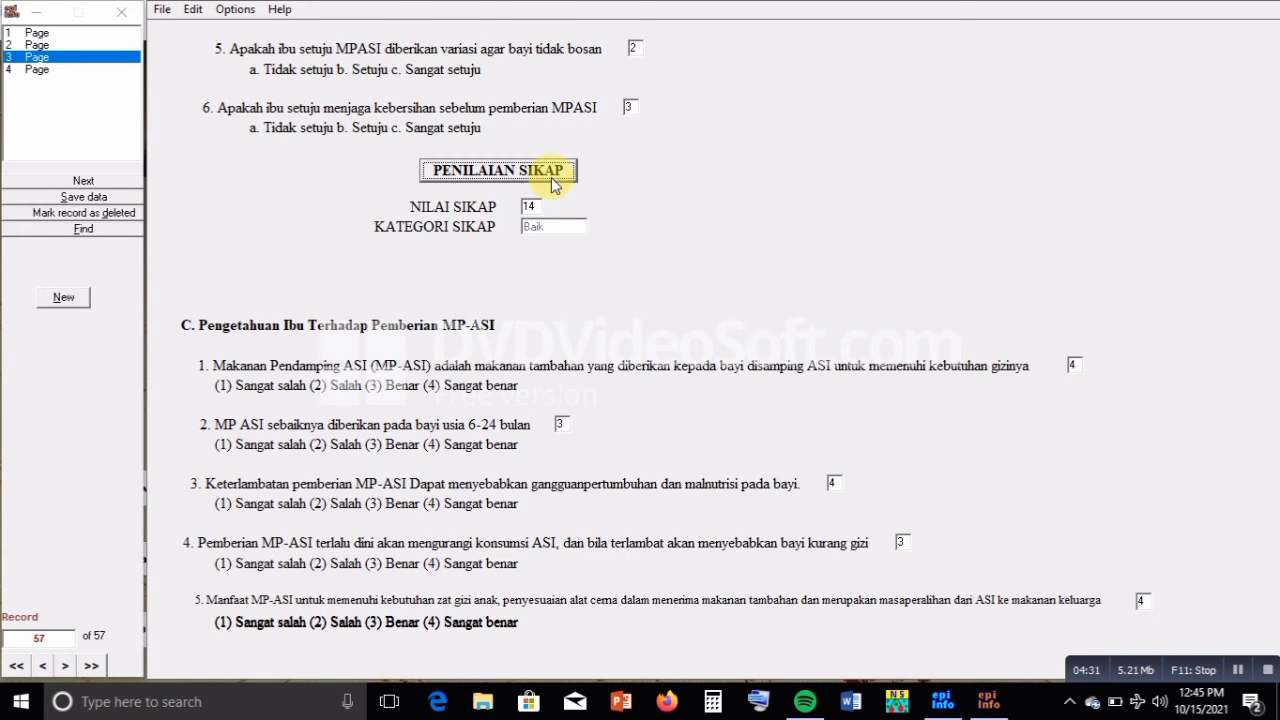
Save record 57 with Save data and File > Save, then open blank record 58 at No Responden
{"action": "left_click", "coordinate": [113, 199]}
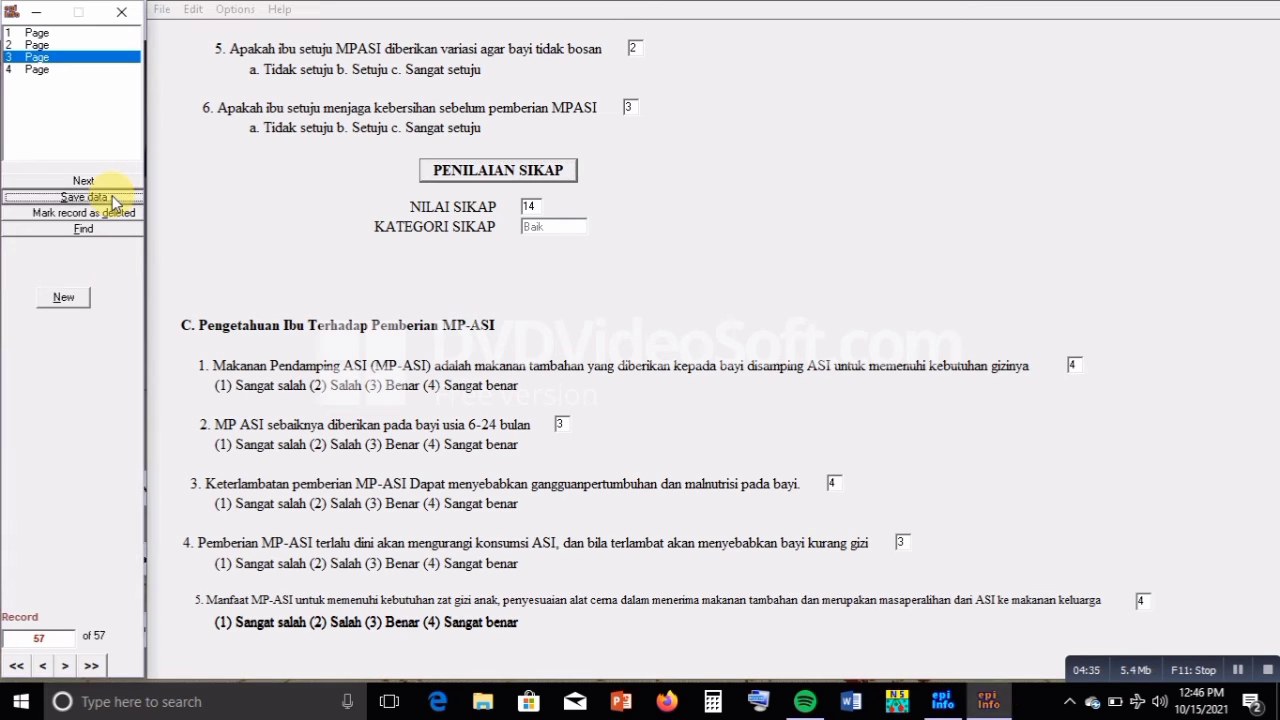
{"action": "left_click", "coordinate": [162, 10]}
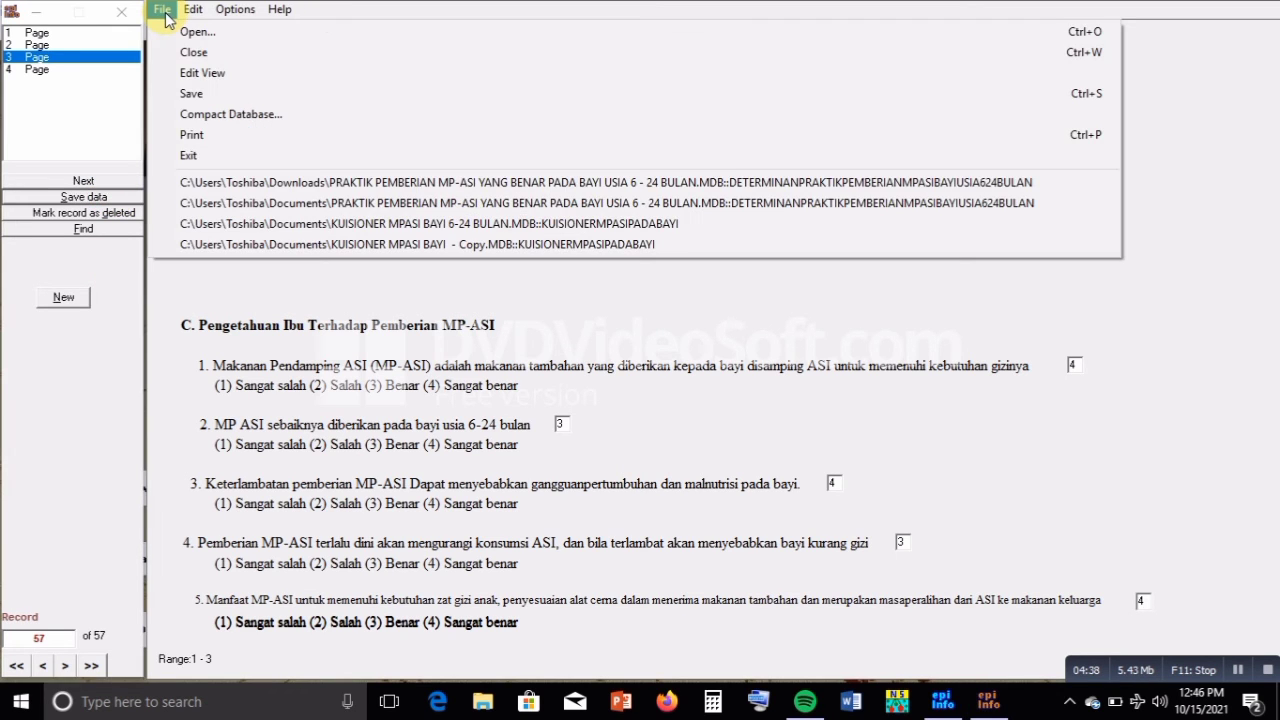
{"action": "left_click", "coordinate": [184, 93]}
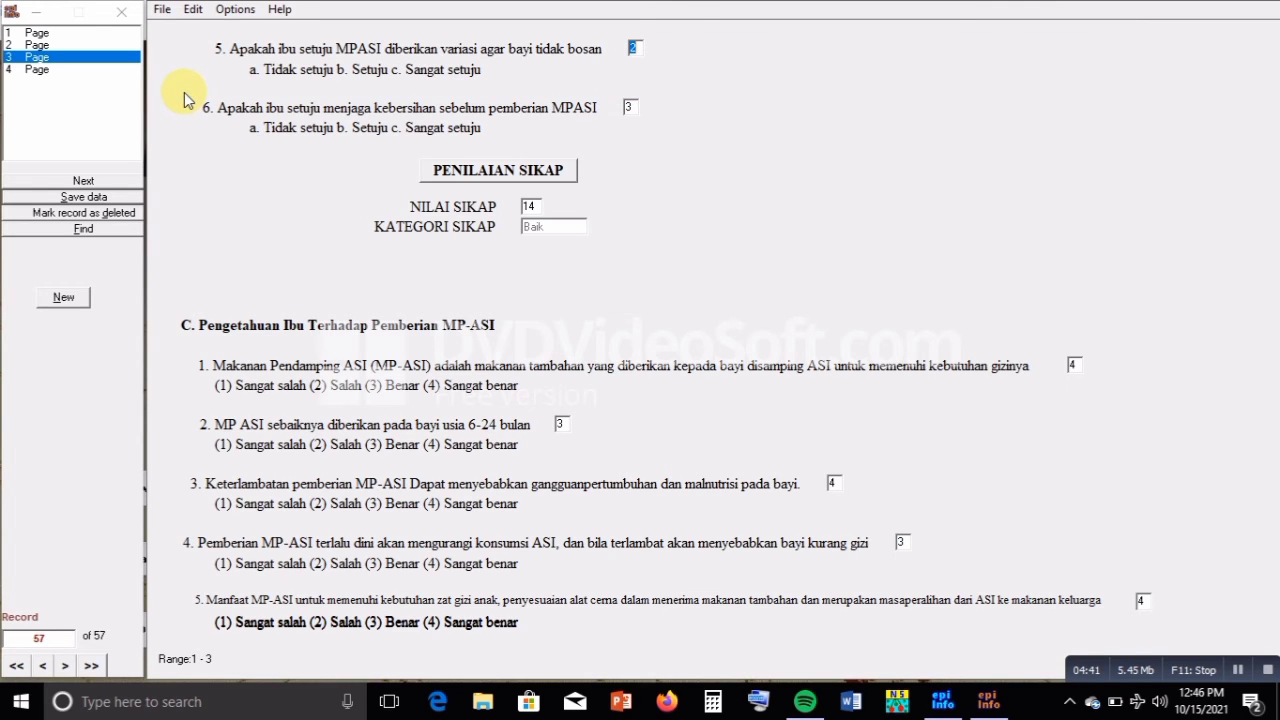
{"action": "left_click", "coordinate": [63, 298]}
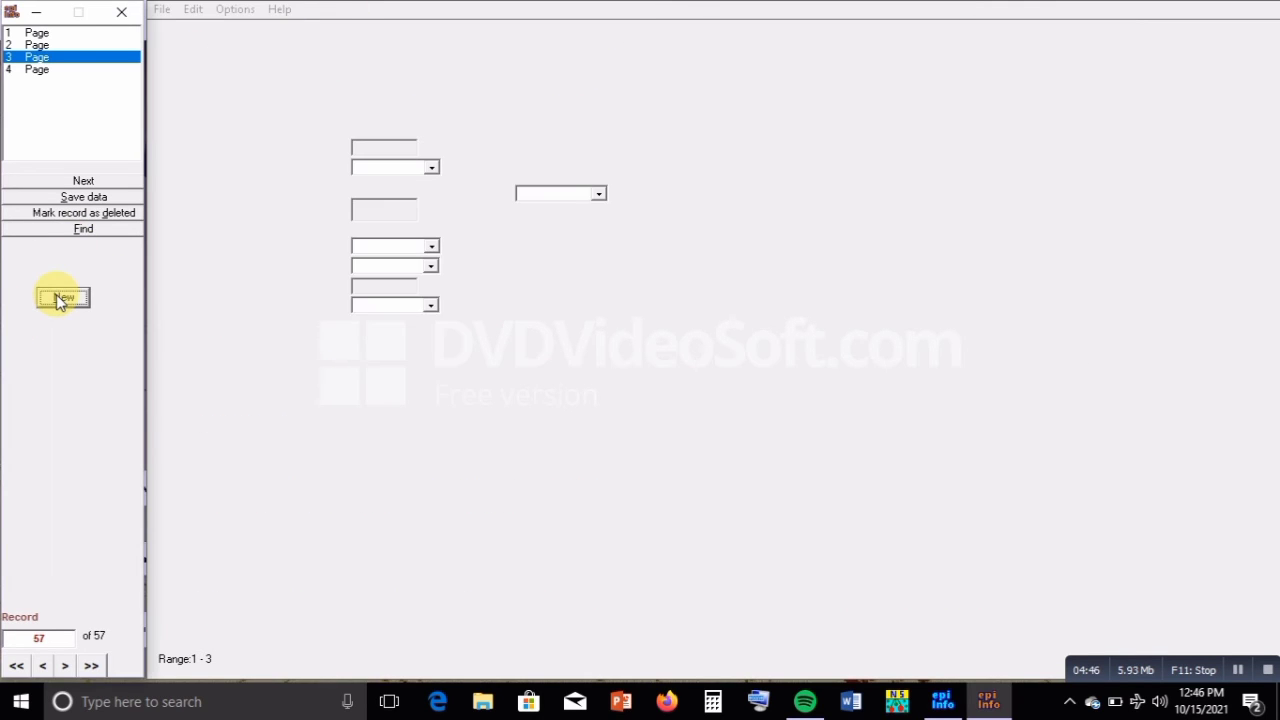
{"action": "left_click", "coordinate": [1042, 69]}
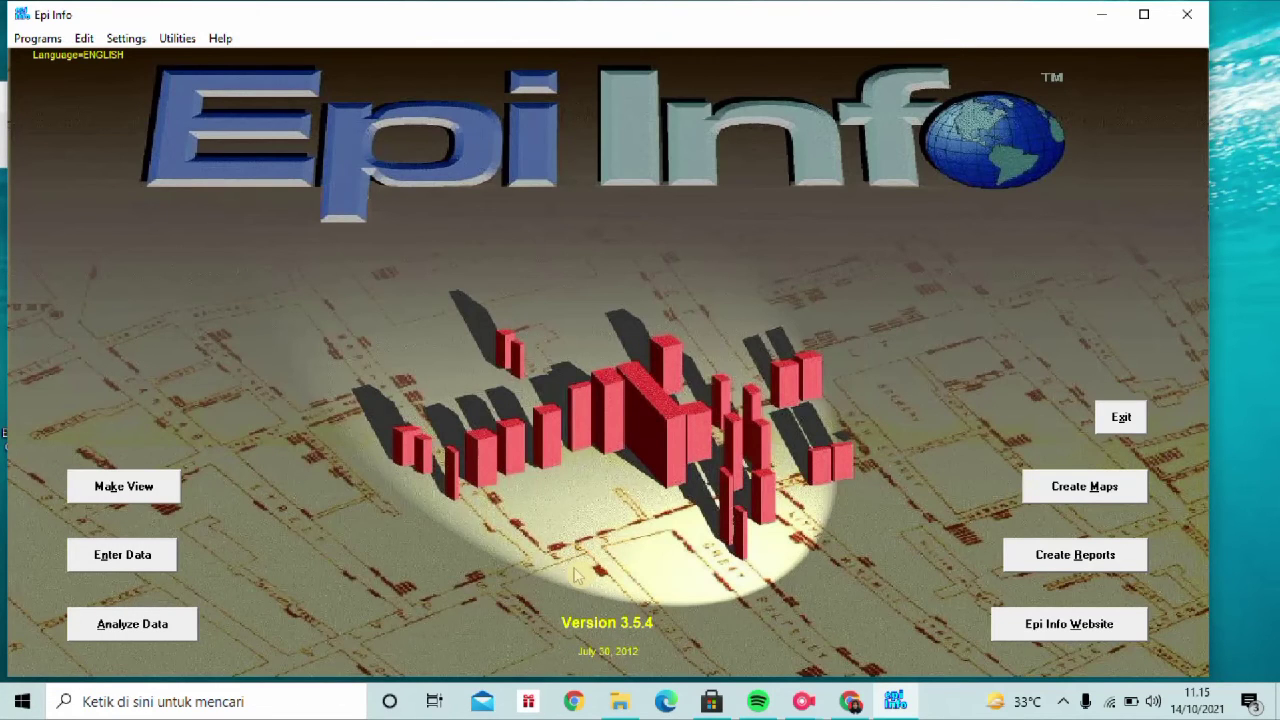
In Analyze Data, read the PRAKTIK database's view from C:\Epi Info with the default link, giving 55 records
{"action": "left_click", "coordinate": [186, 620]}
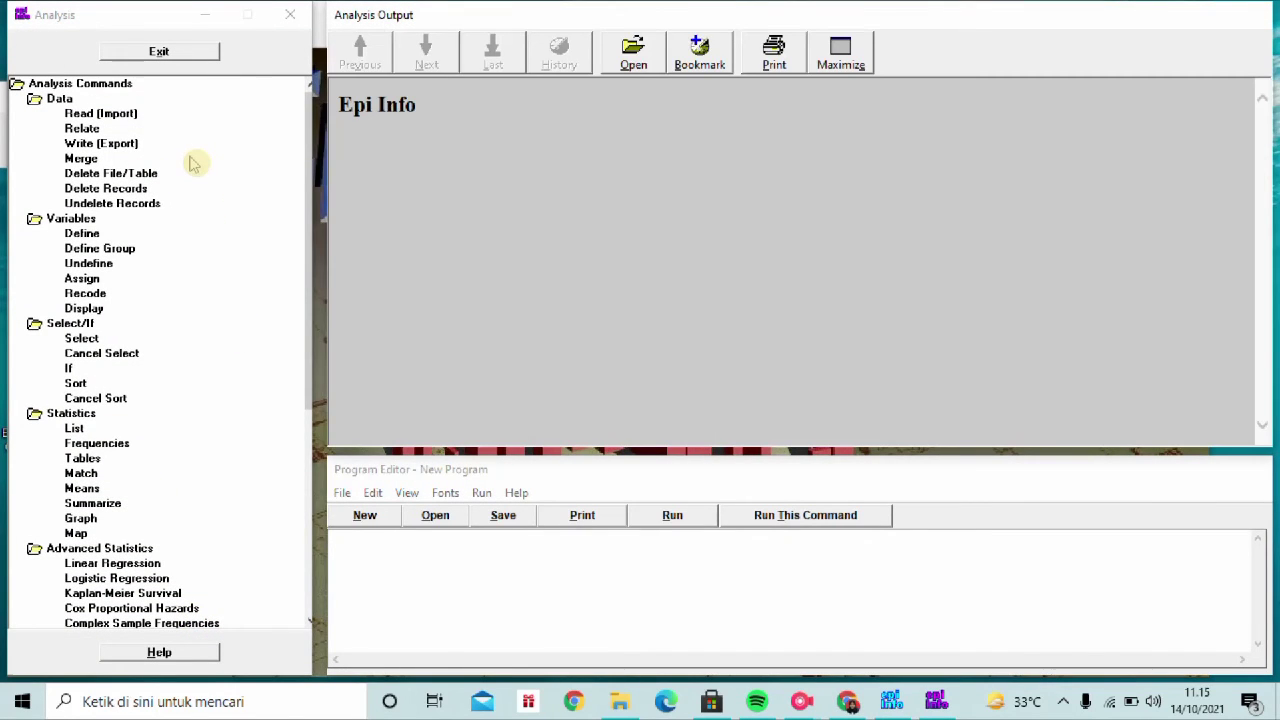
{"action": "left_click", "coordinate": [128, 116]}
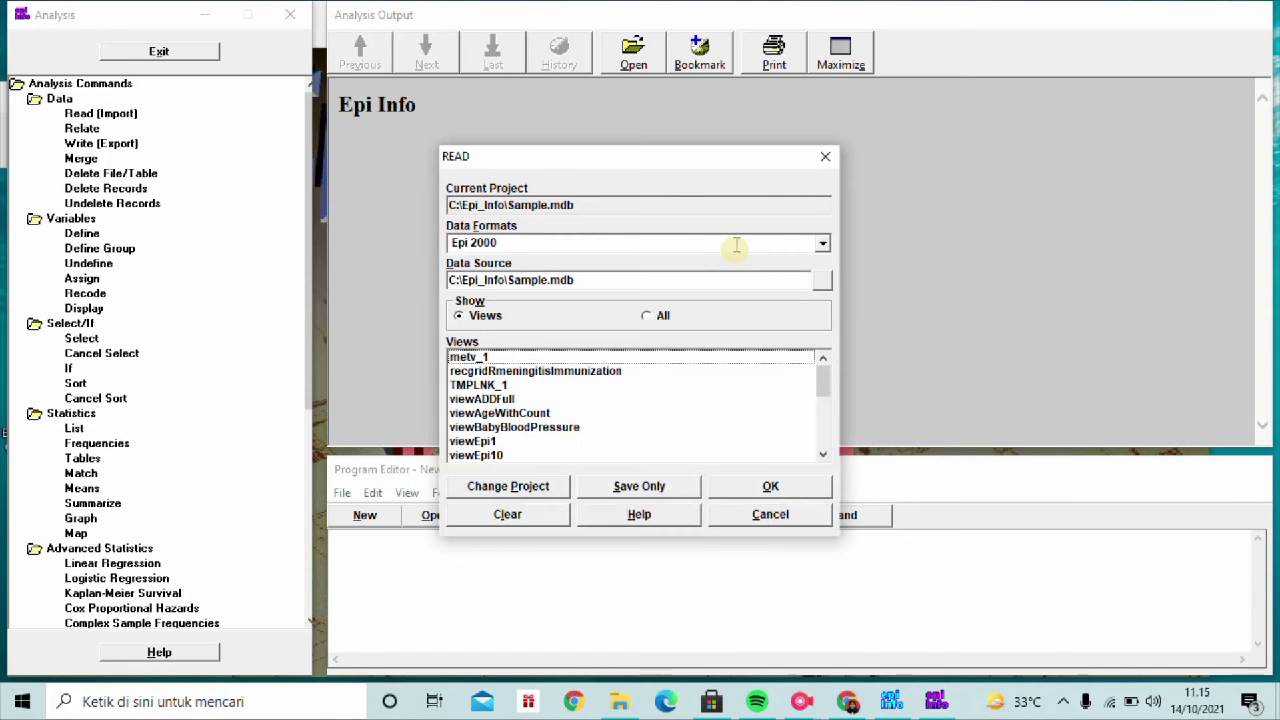
{"action": "left_click", "coordinate": [822, 282]}
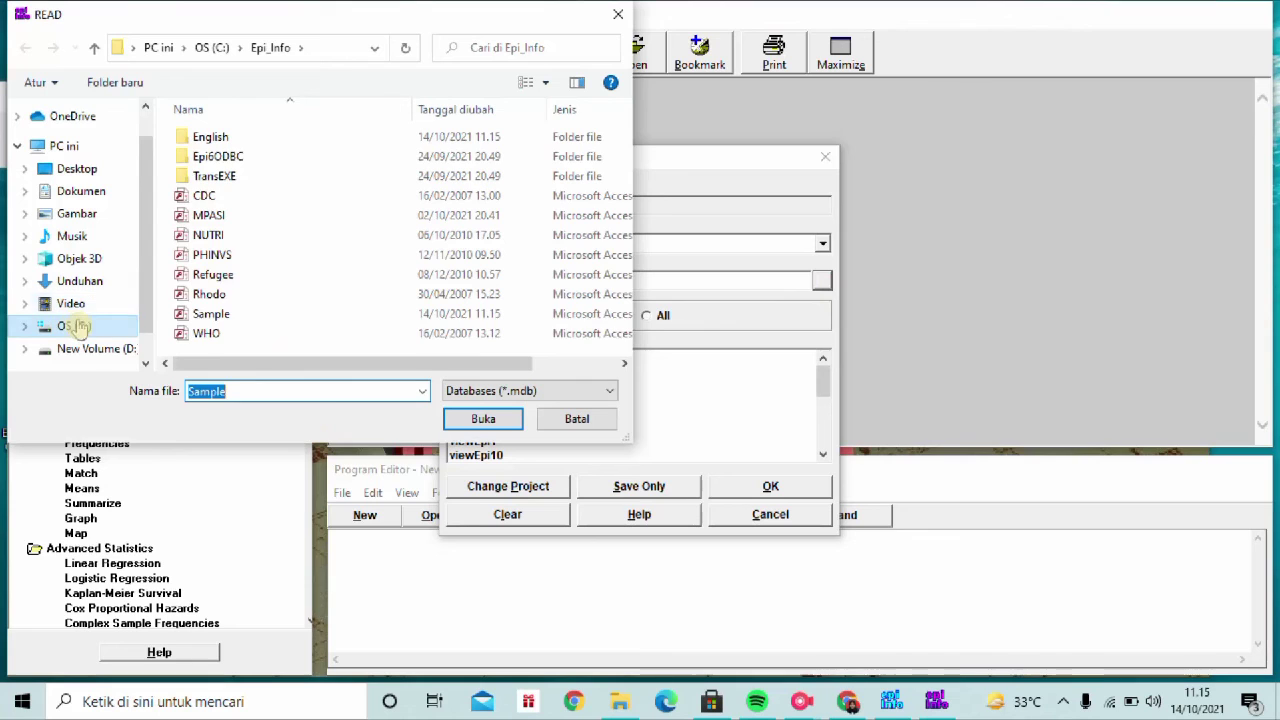
{"action": "left_click", "coordinate": [76, 326]}
{"action": "double_click", "coordinate": [263, 137]}
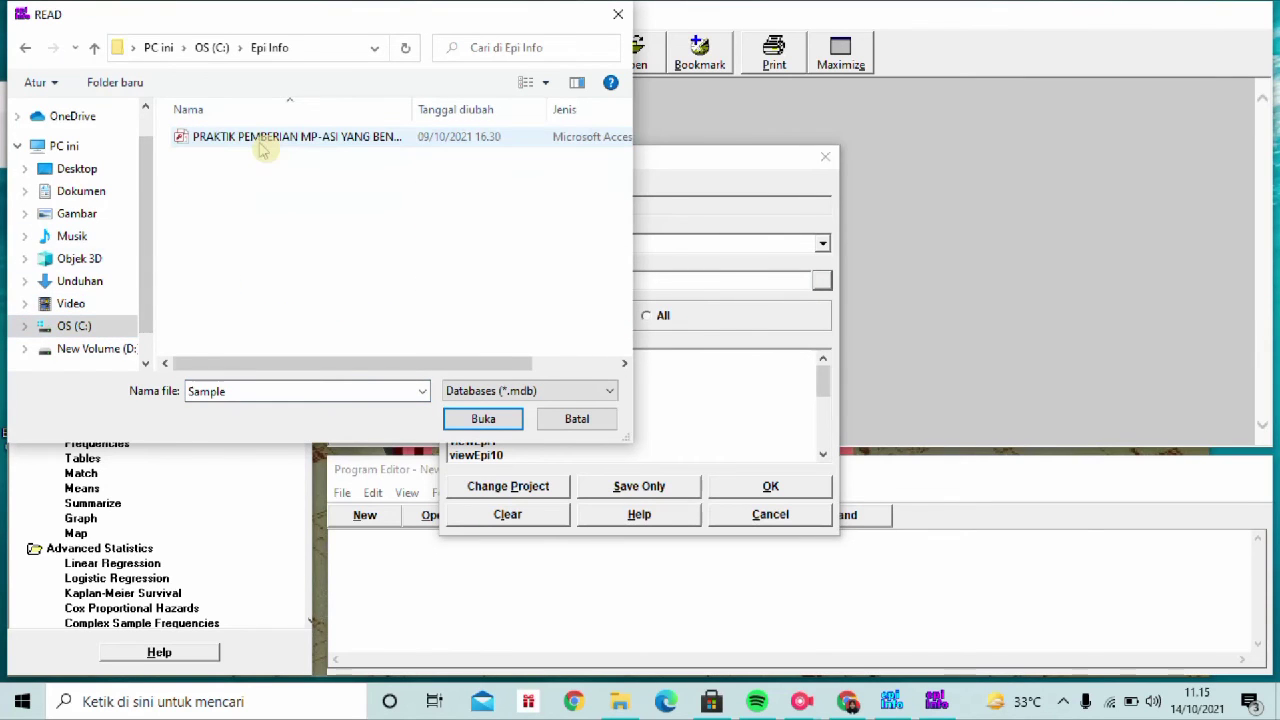
{"action": "double_click", "coordinate": [283, 137]}
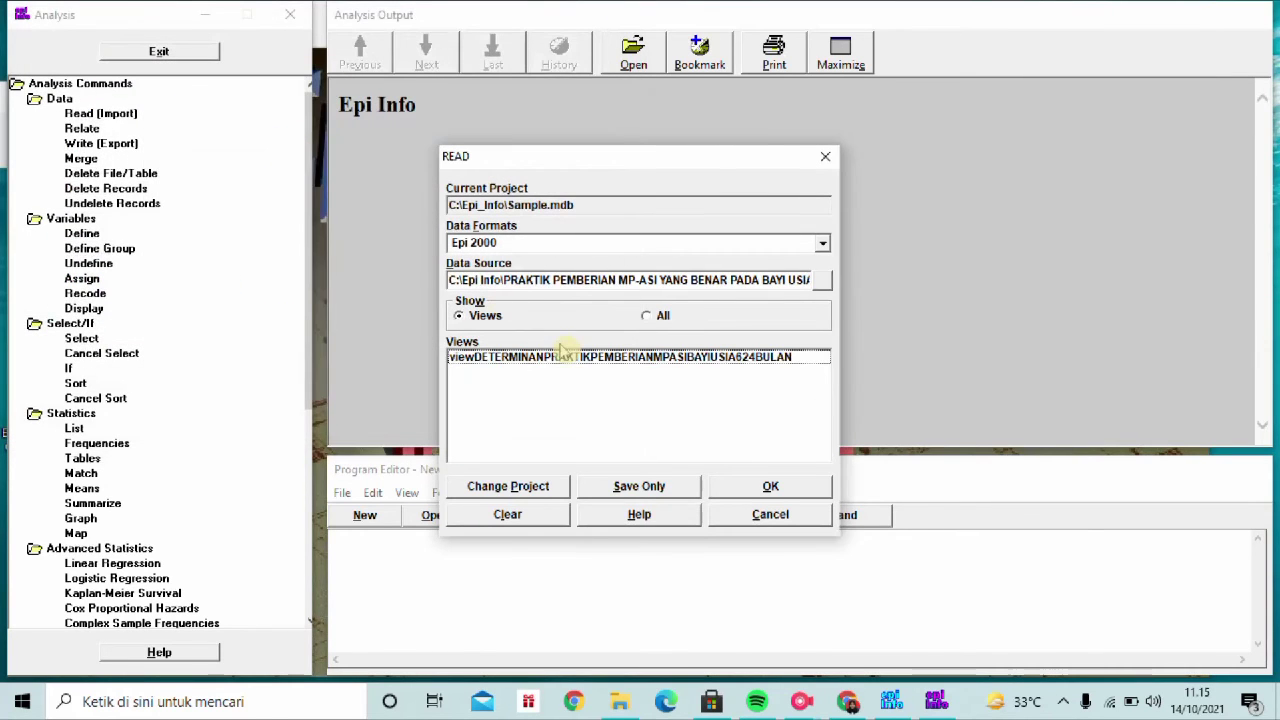
{"action": "left_click", "coordinate": [560, 357]}
{"action": "left_click", "coordinate": [768, 488]}
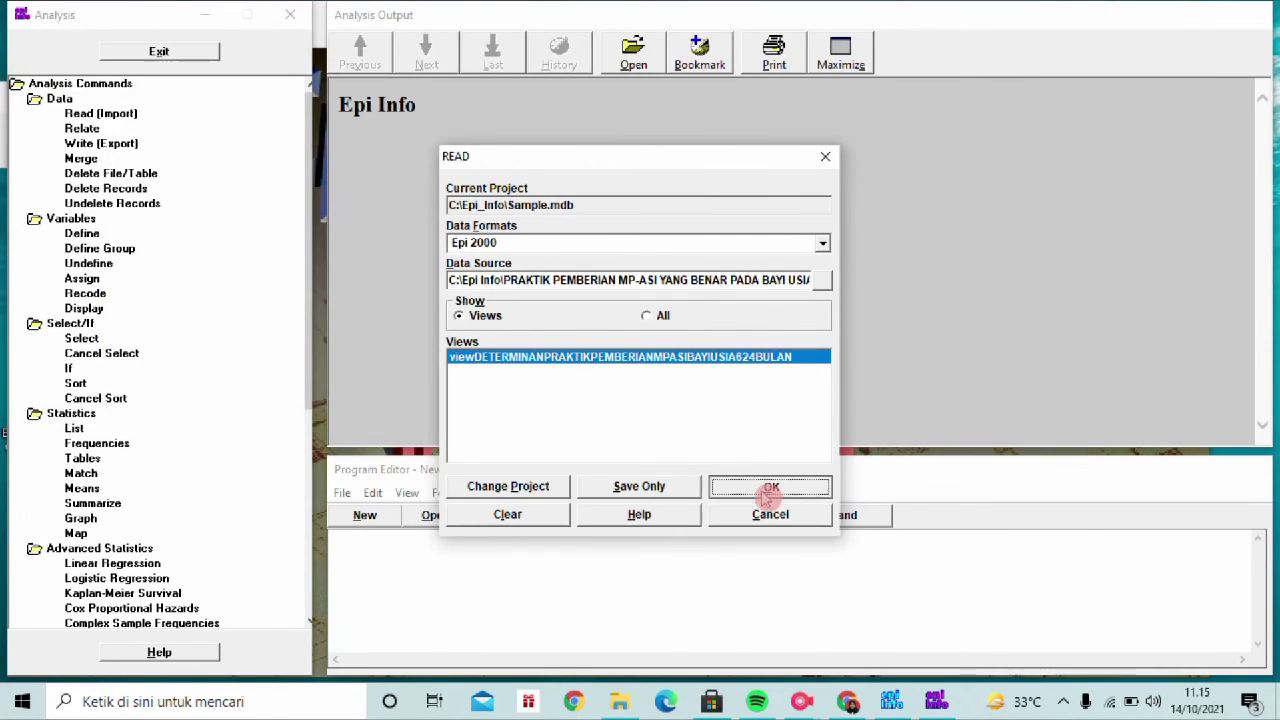
{"action": "left_click", "coordinate": [769, 225]}
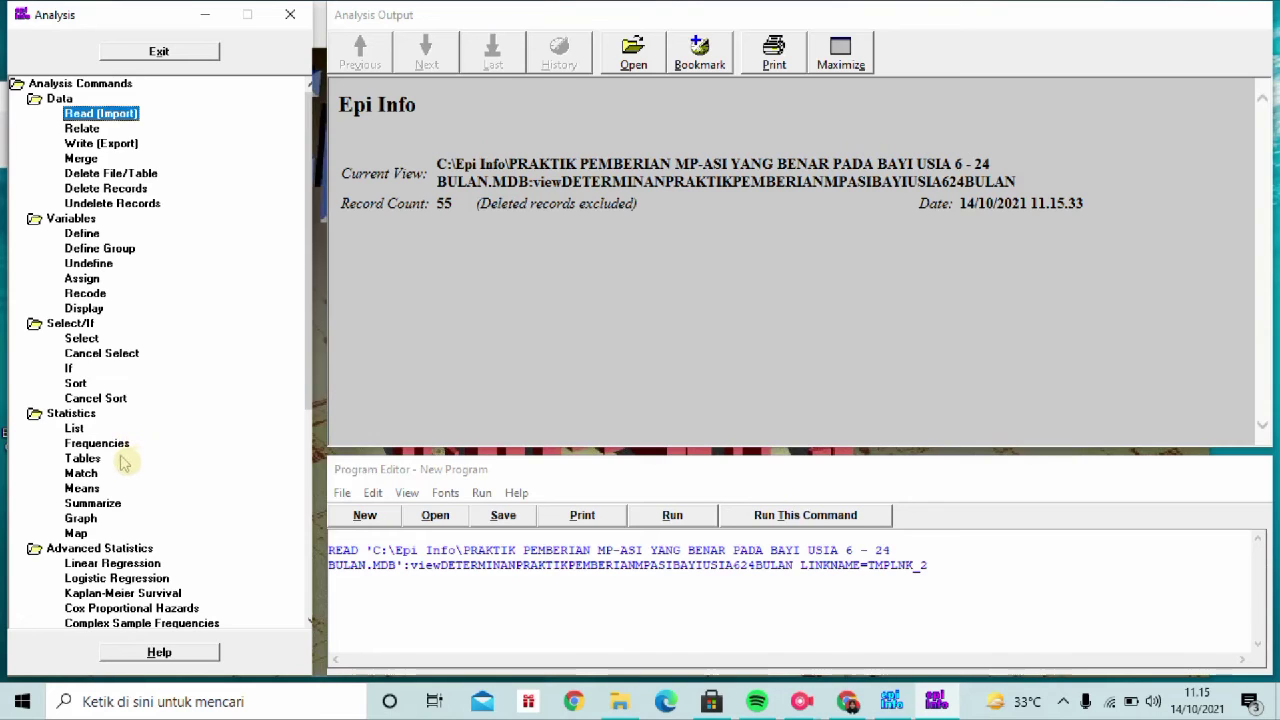
List all records with every variable (All (*) Except) as a grid
{"action": "double_click", "coordinate": [74, 428]}
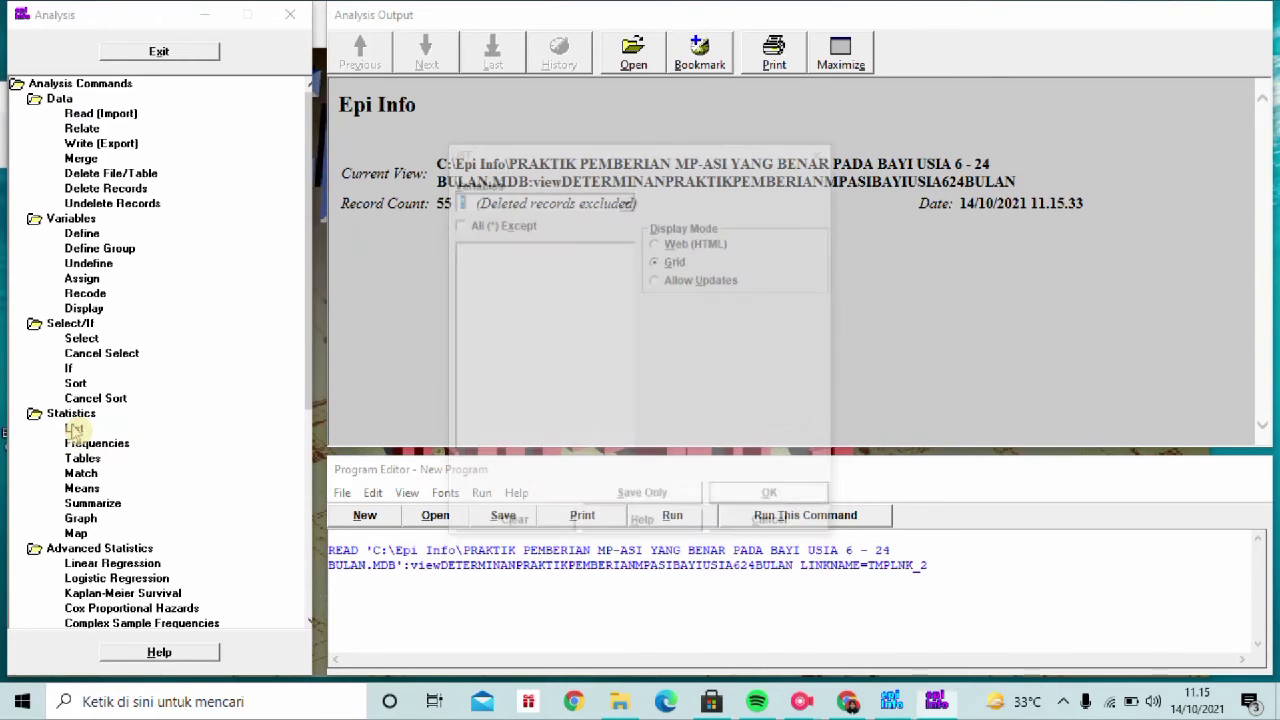
{"action": "left_click", "coordinate": [457, 223]}
{"action": "left_click", "coordinate": [770, 499]}
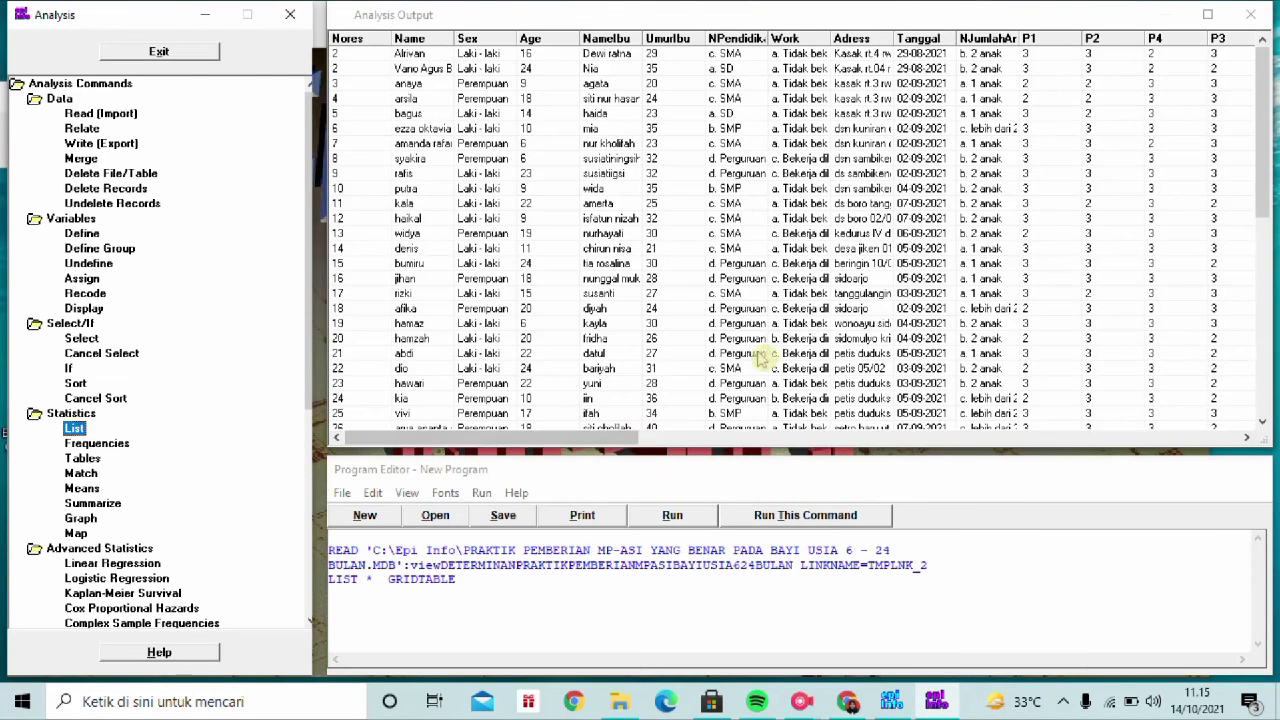
Scroll through the listed grid to review the records, then close the Analysis module
{"action": "scroll", "coordinate": [775, 343], "scroll_direction": "down", "scroll_amount": 2}
{"action": "scroll", "coordinate": [775, 343], "scroll_direction": "down", "scroll_amount": 5}
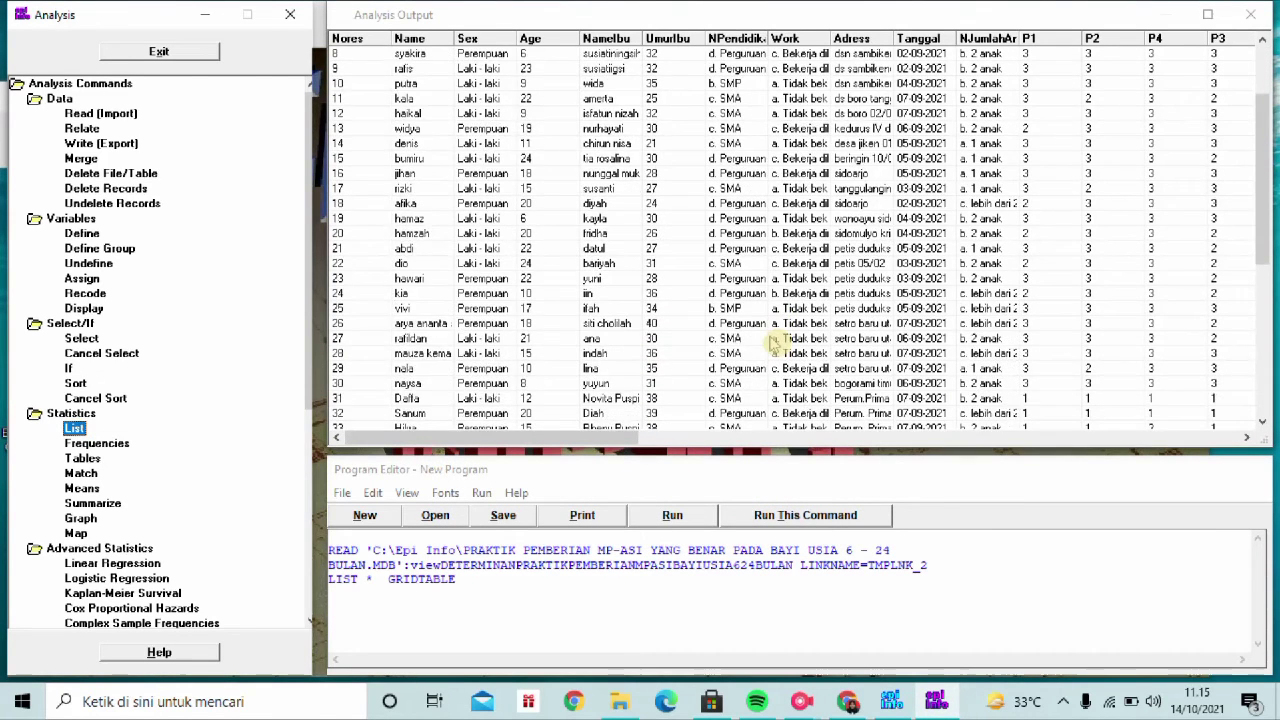
{"action": "scroll", "coordinate": [773, 343], "scroll_direction": "down", "scroll_amount": 4}
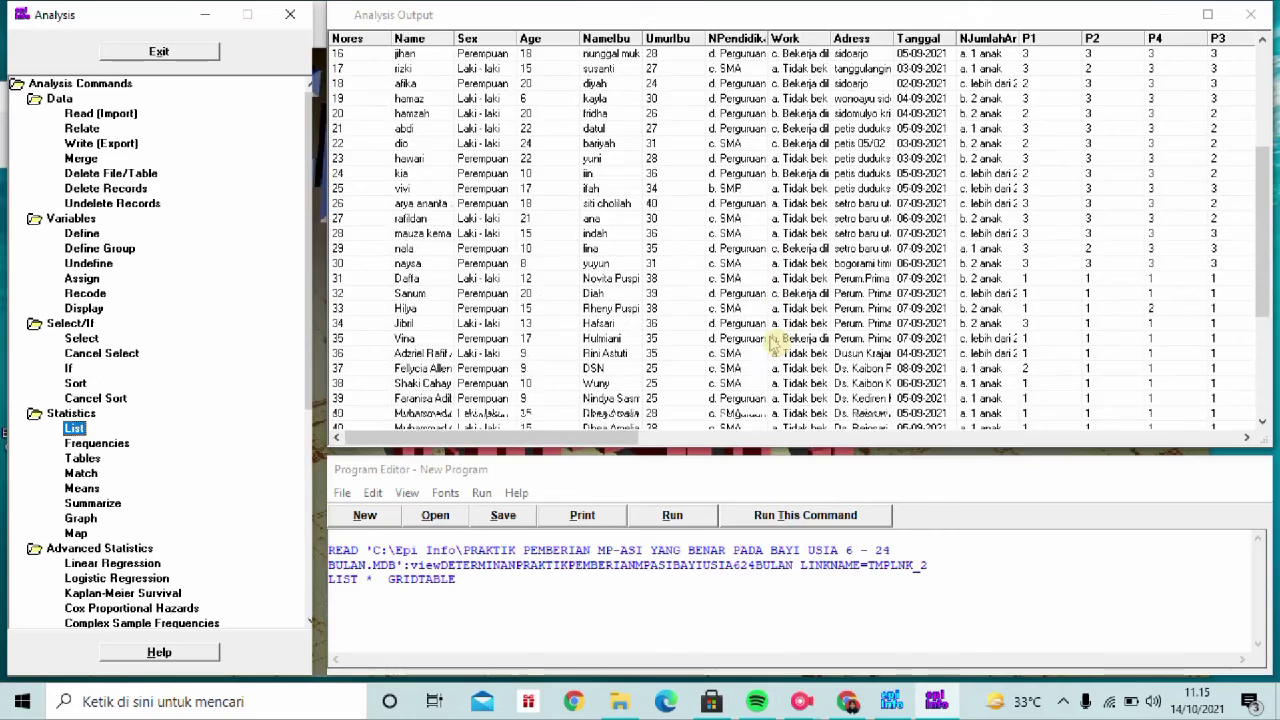
{"action": "scroll", "coordinate": [768, 343], "scroll_direction": "down", "scroll_amount": 5}
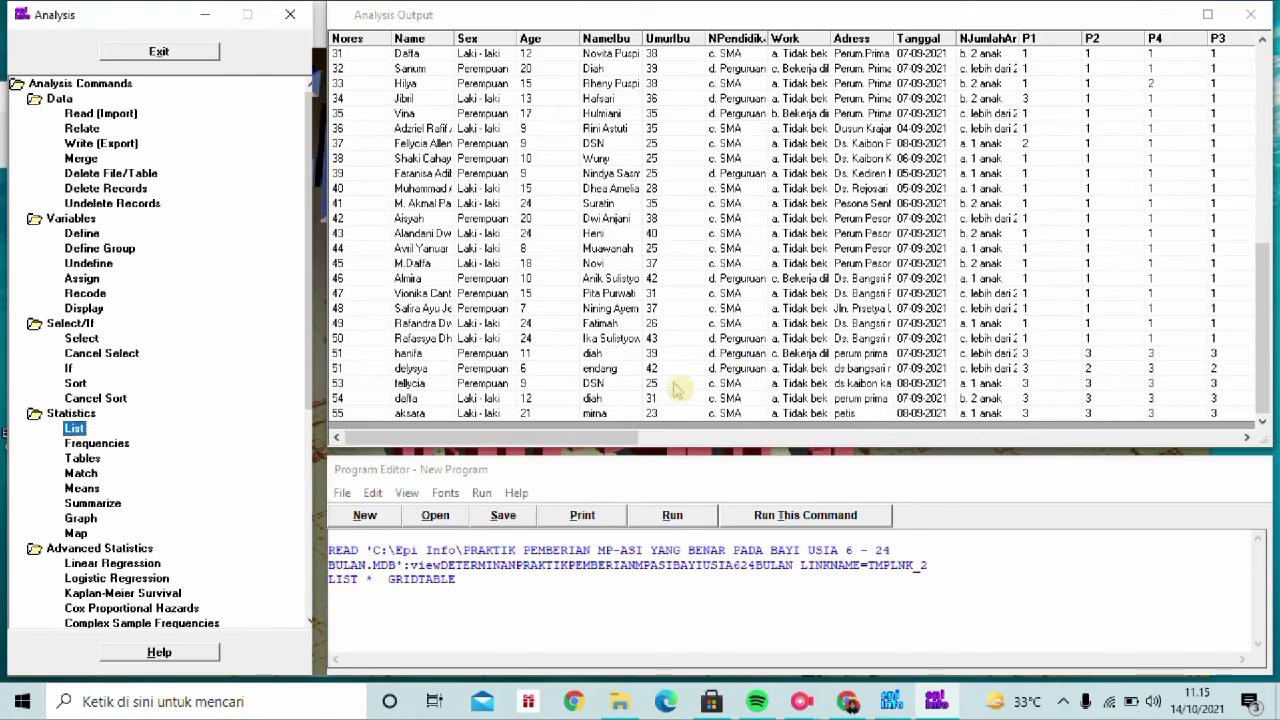
{"action": "scroll", "coordinate": [650, 395], "scroll_direction": "up", "scroll_amount": 2}
{"action": "scroll", "coordinate": [650, 395], "scroll_direction": "up", "scroll_amount": 6}
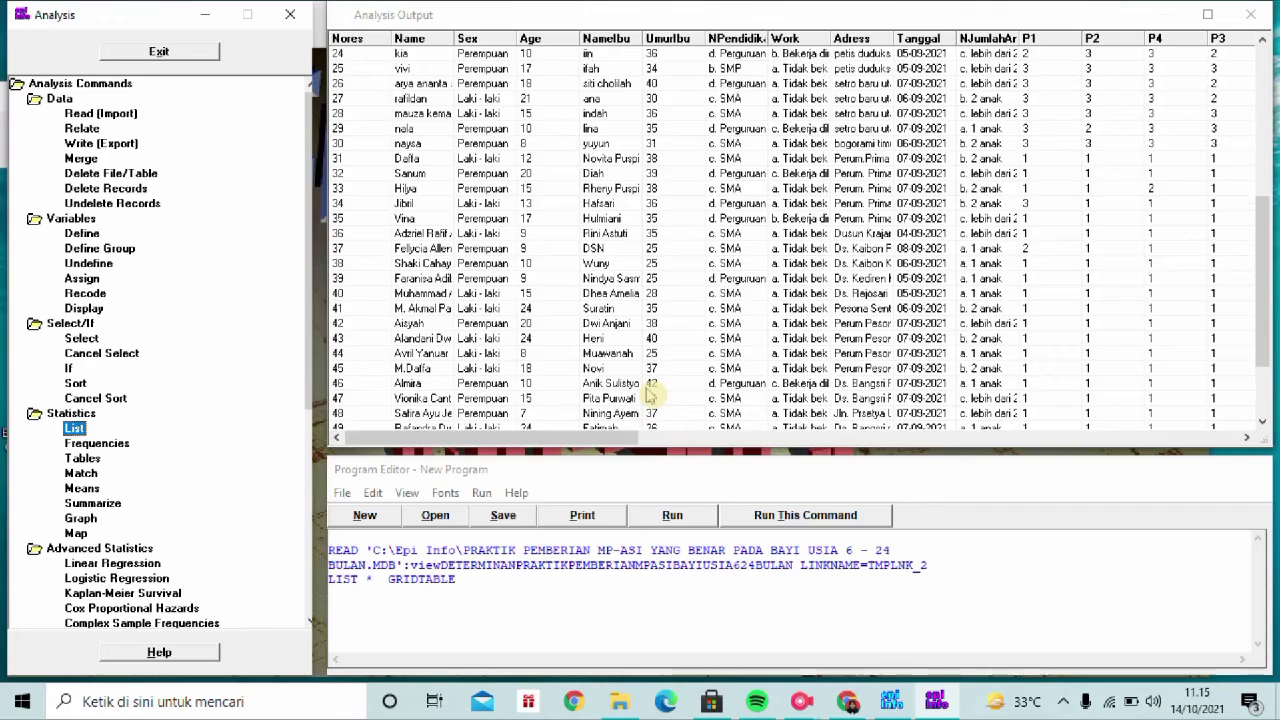
{"action": "left_click", "coordinate": [590, 437]}
{"action": "left_click_drag", "start_coordinate": [640, 447], "coordinate": [702, 448]}
{"action": "scroll", "coordinate": [843, 383], "scroll_direction": "up", "scroll_amount": 4}
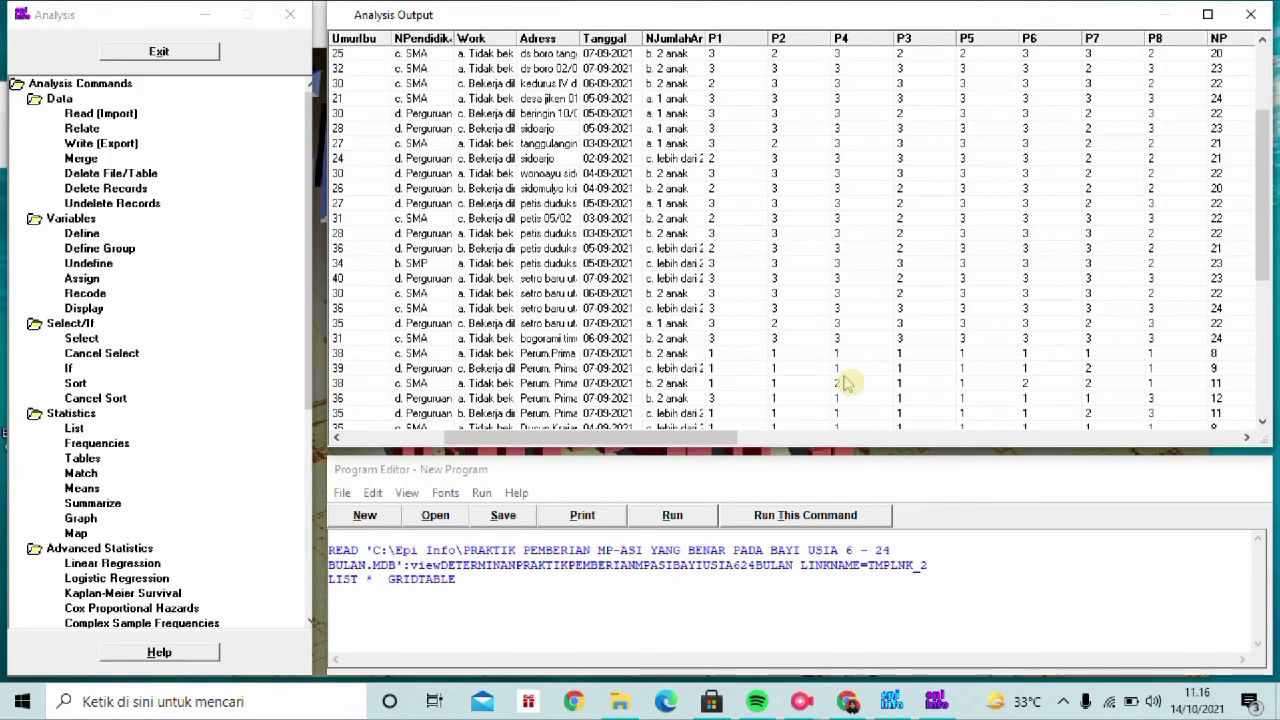
{"action": "scroll", "coordinate": [843, 383], "scroll_direction": "up", "scroll_amount": 1}
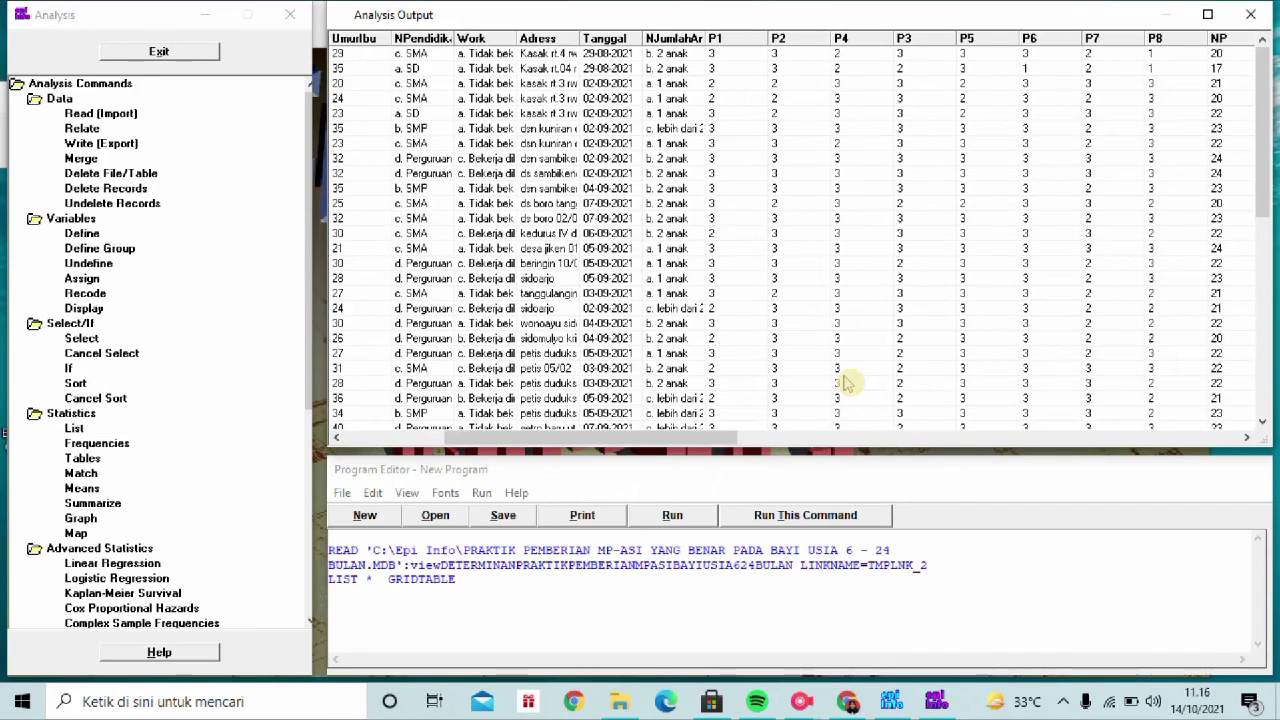
{"action": "left_click", "coordinate": [1267, 7]}
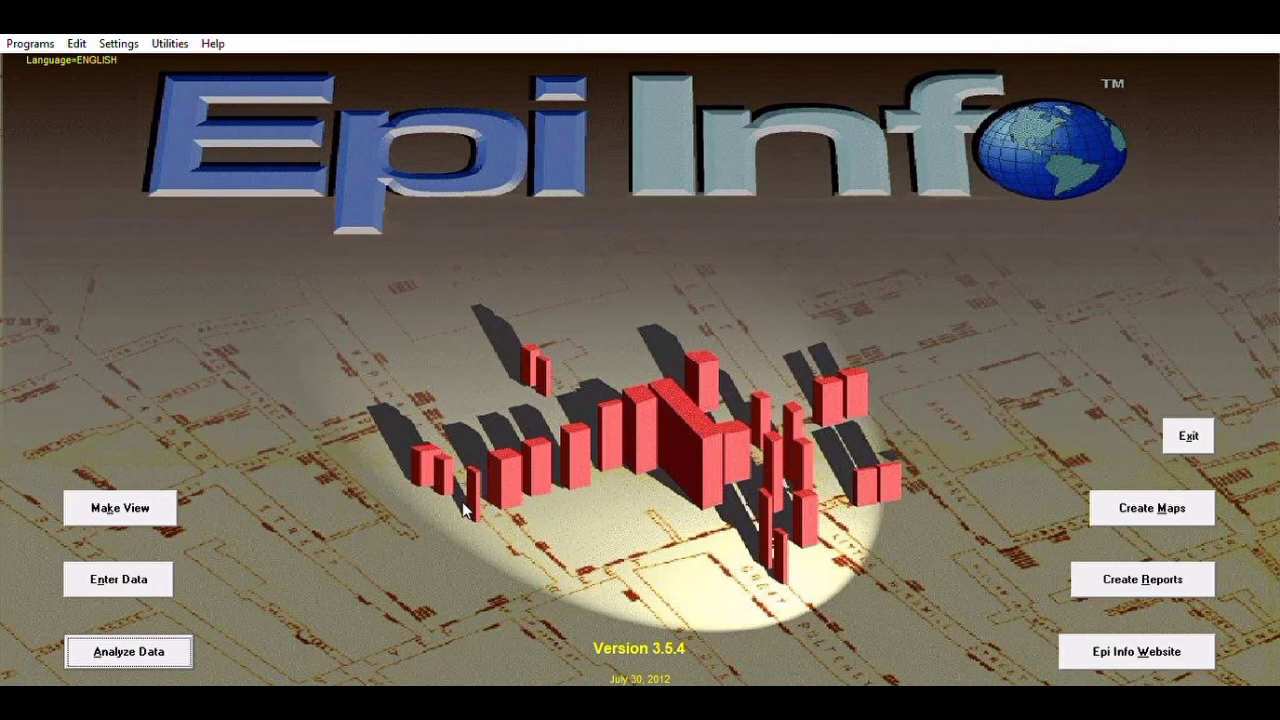
{"action": "left_click", "coordinate": [144, 642]}
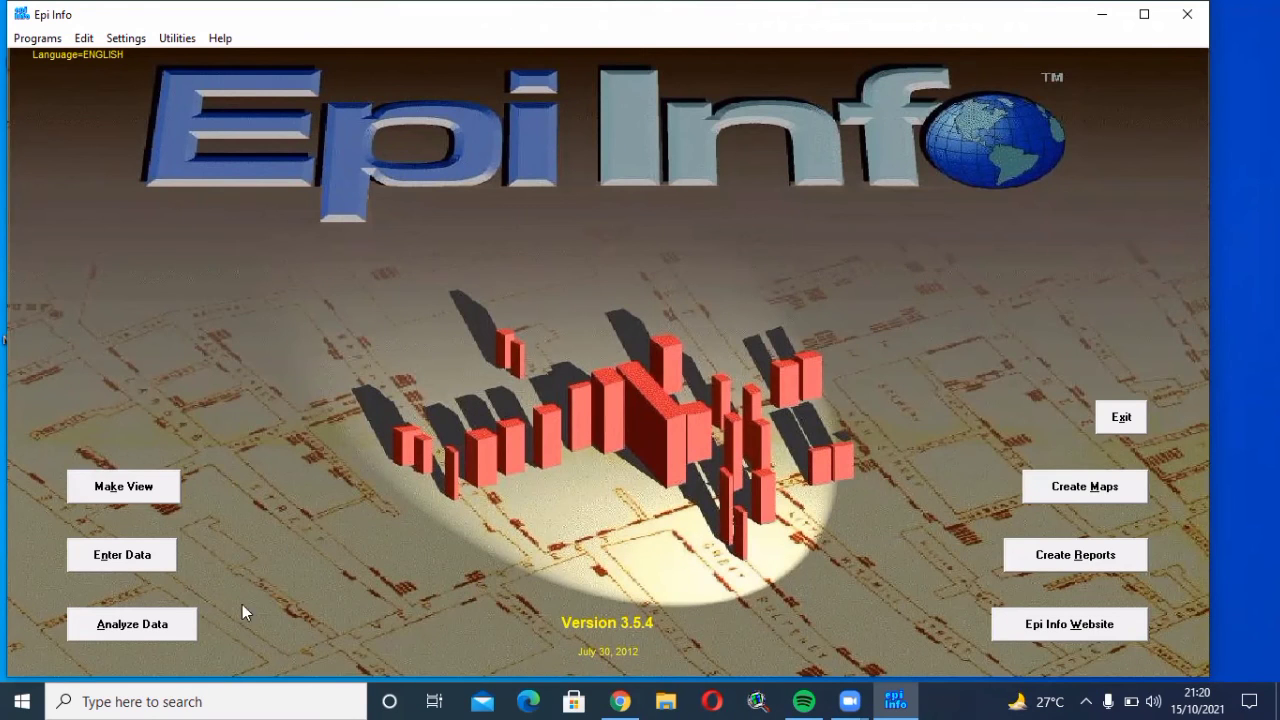
Launch Analyze Data from the Epi Info main launcher
{"action": "left_click", "coordinate": [172, 626]}
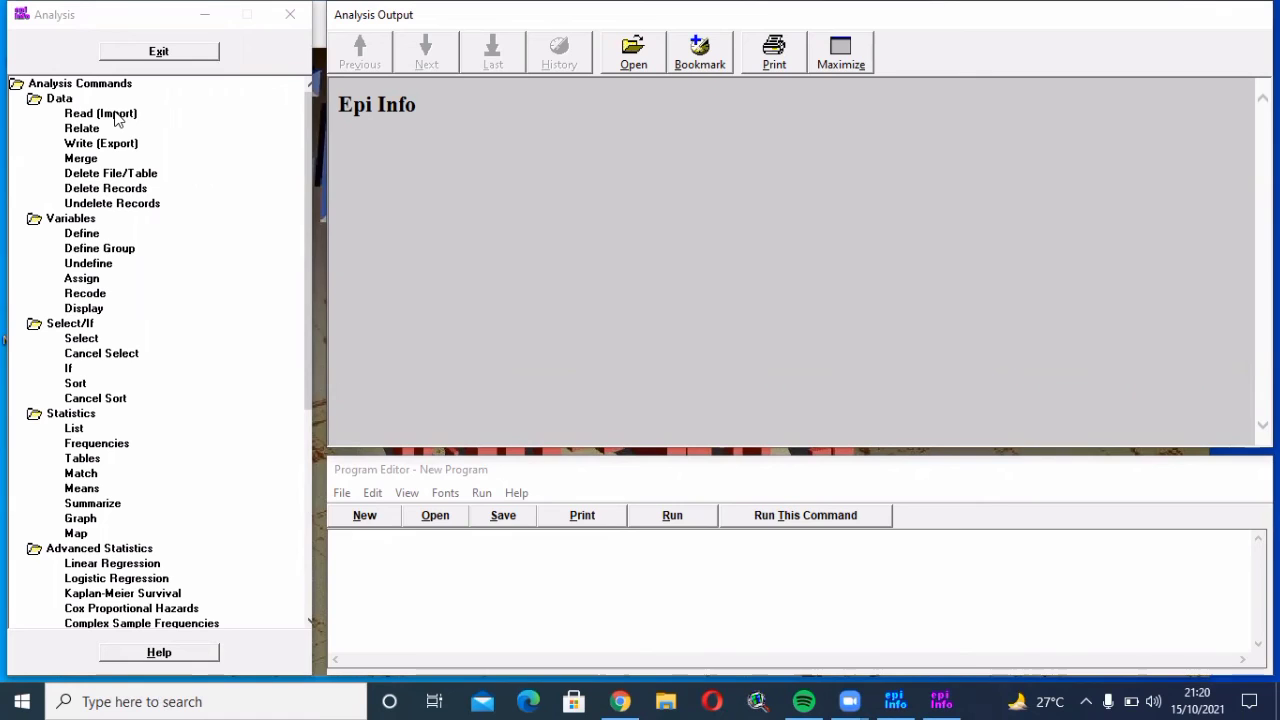
Read the MP-ASI determinant view from the Downloads .mdb file, accepting temporary link TMPLNK_1
{"action": "left_click", "coordinate": [116, 116]}
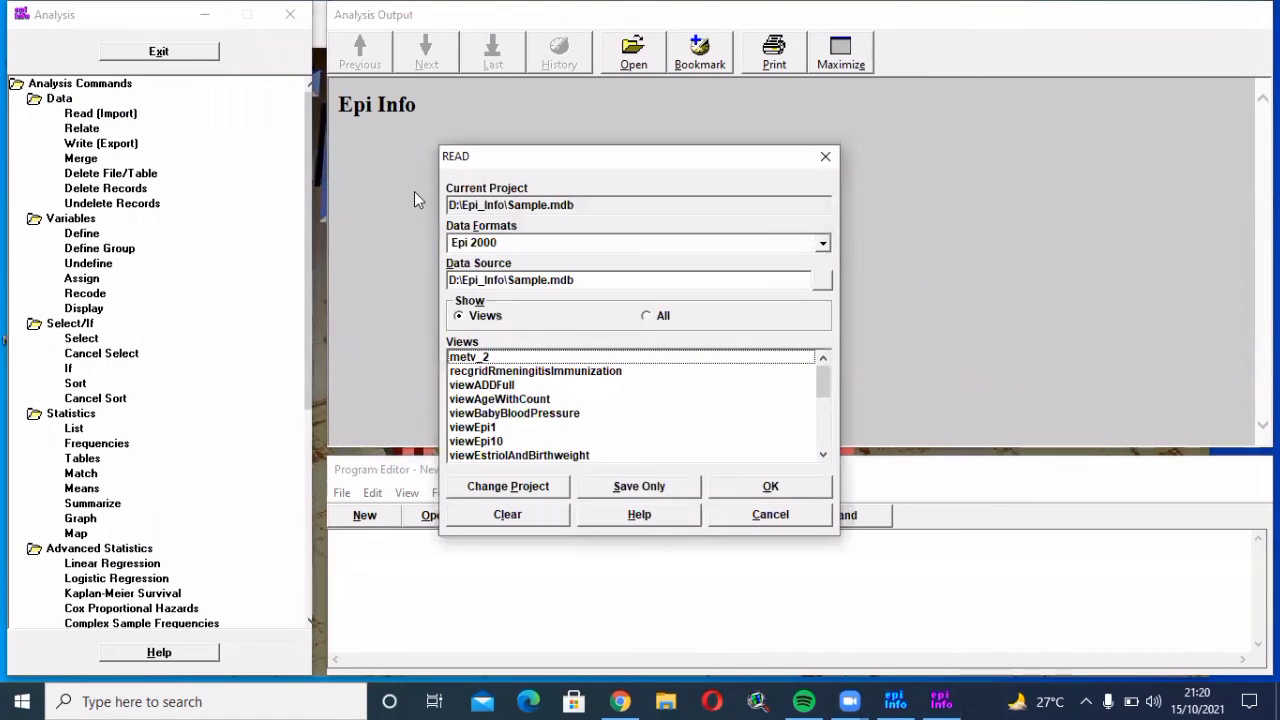
{"action": "left_click", "coordinate": [821, 285]}
{"action": "left_click", "coordinate": [821, 285]}
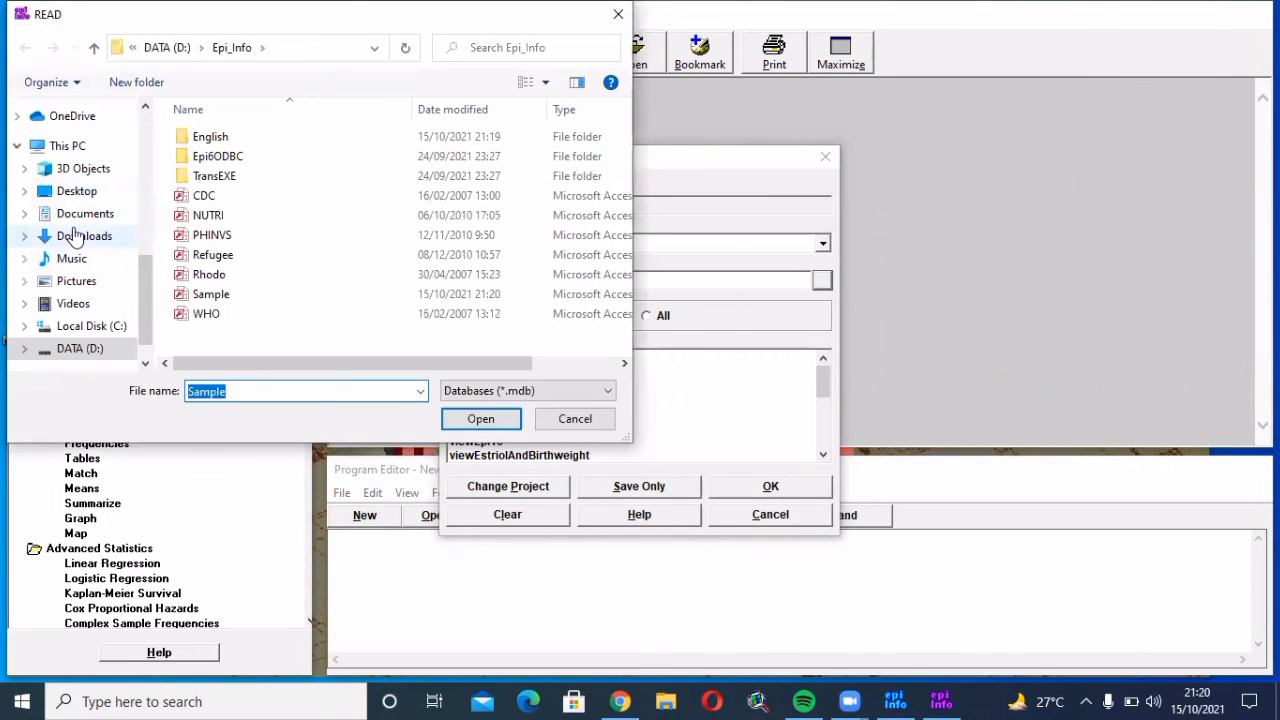
{"action": "left_click", "coordinate": [72, 238]}
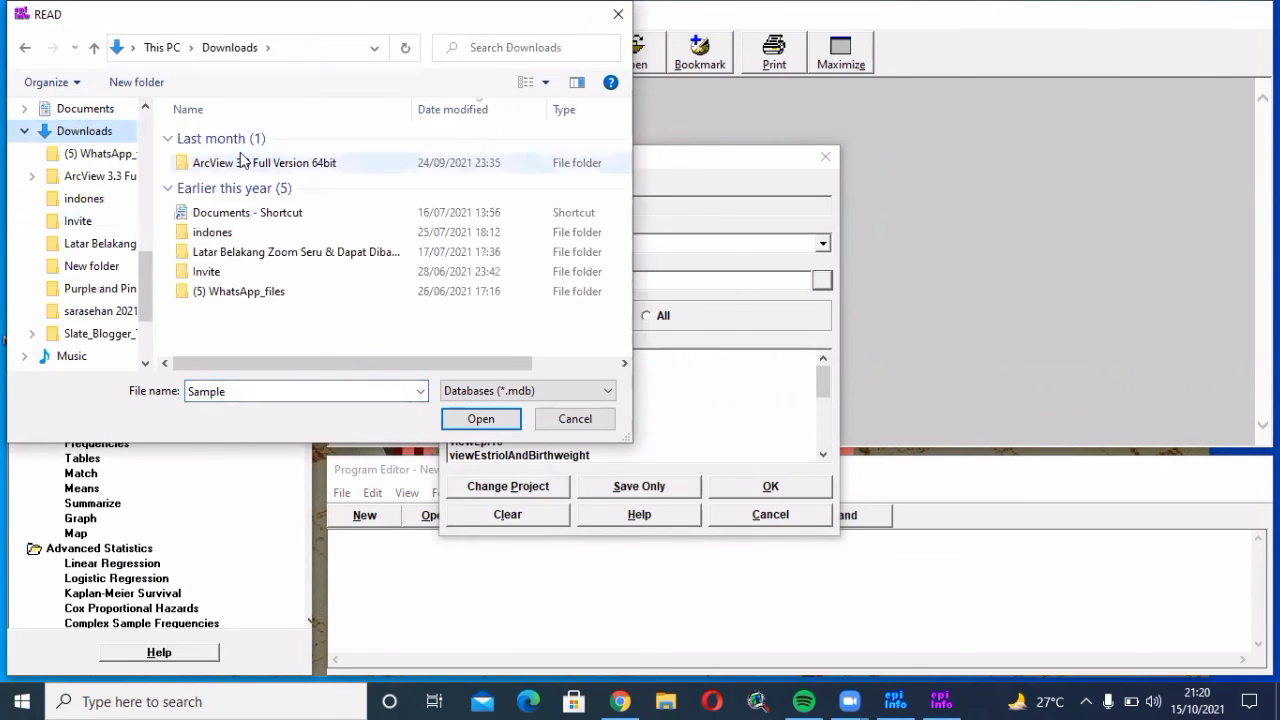
{"action": "left_click", "coordinate": [240, 166]}
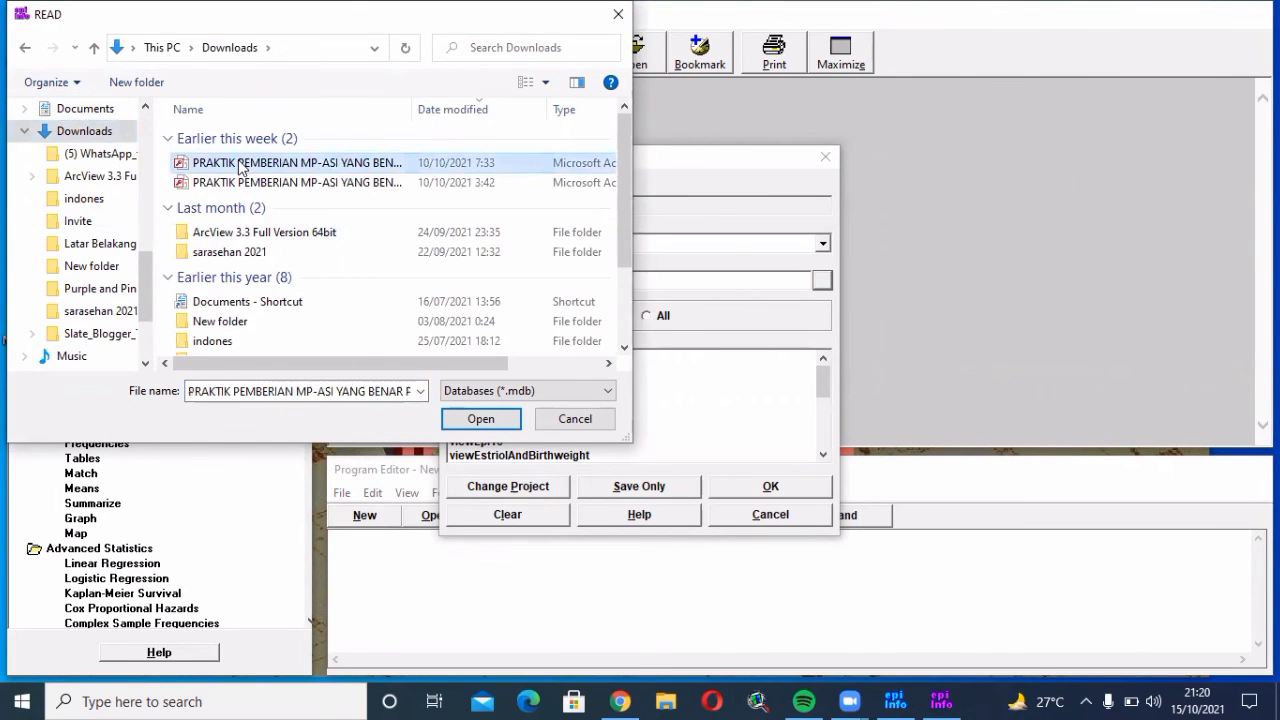
{"action": "left_click", "coordinate": [466, 421]}
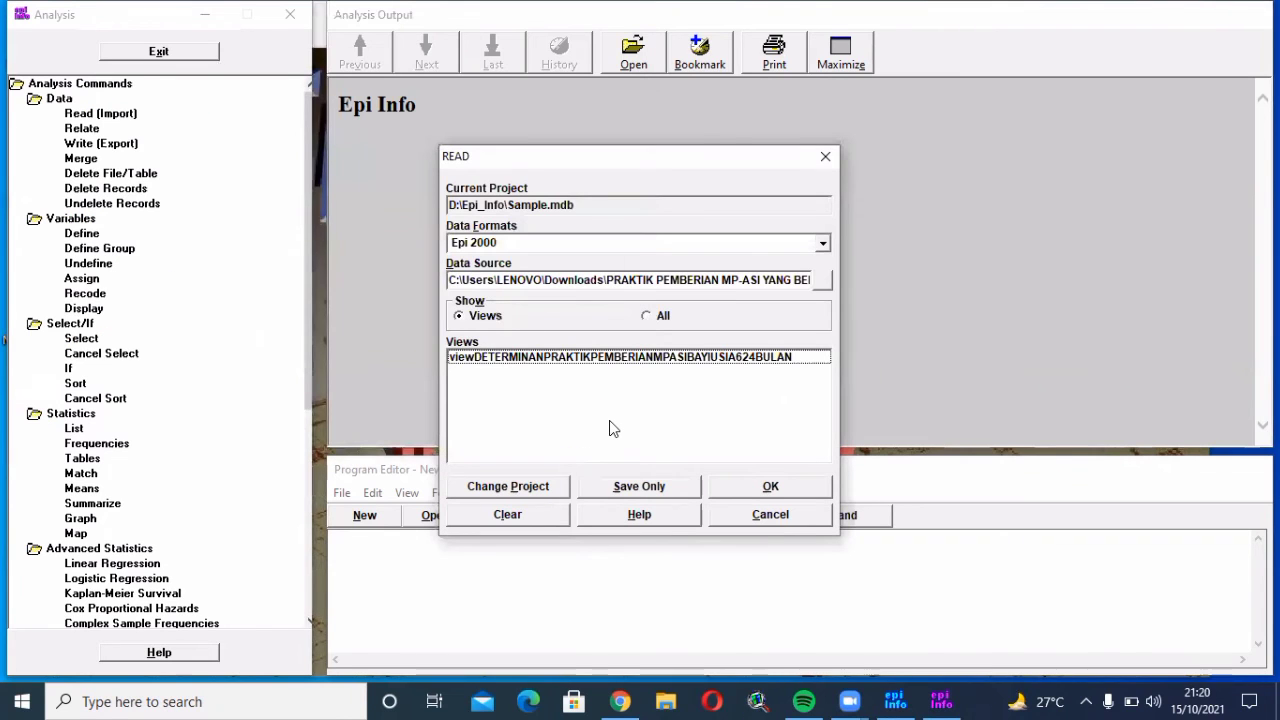
{"action": "left_click", "coordinate": [657, 358]}
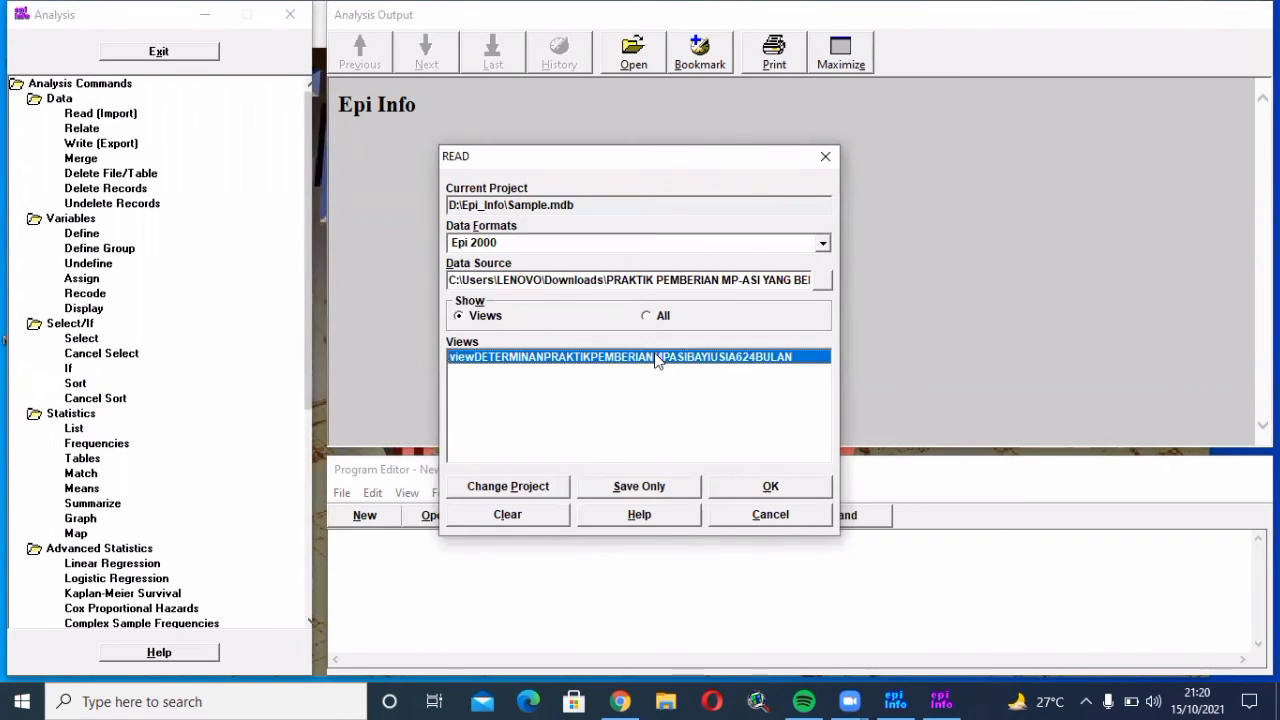
{"action": "left_click", "coordinate": [740, 482]}
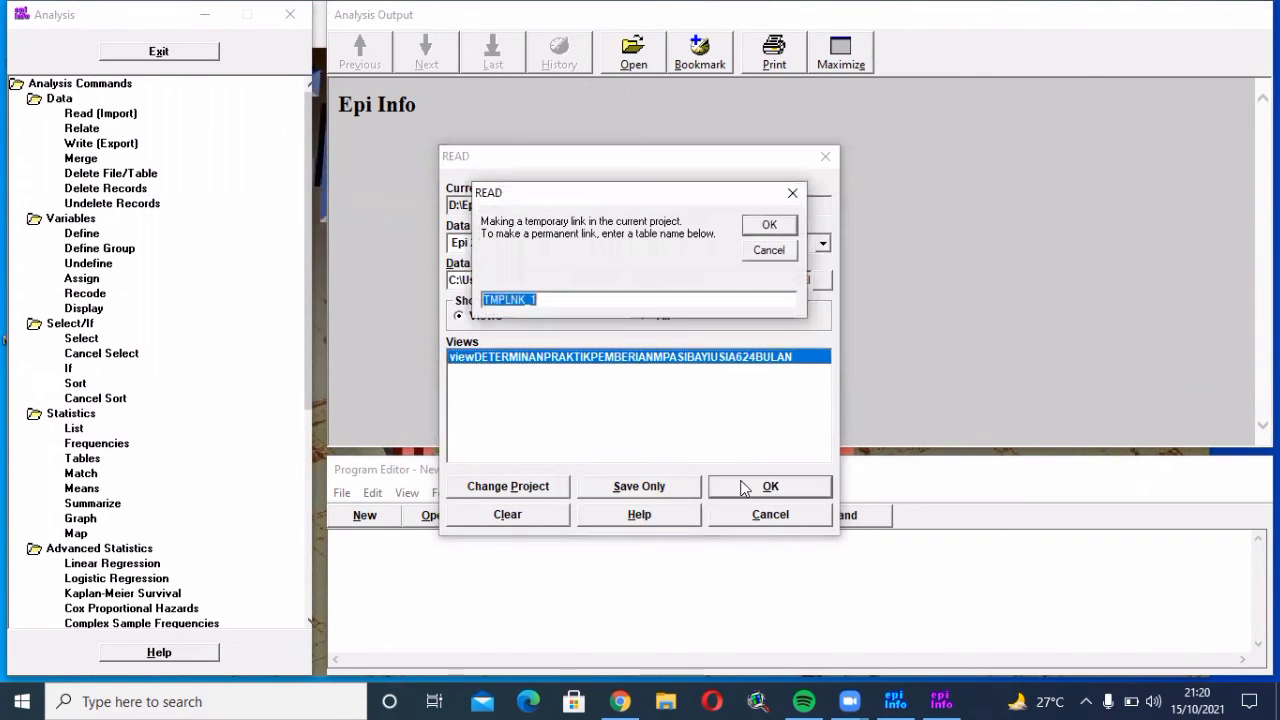
{"action": "left_click", "coordinate": [760, 226]}
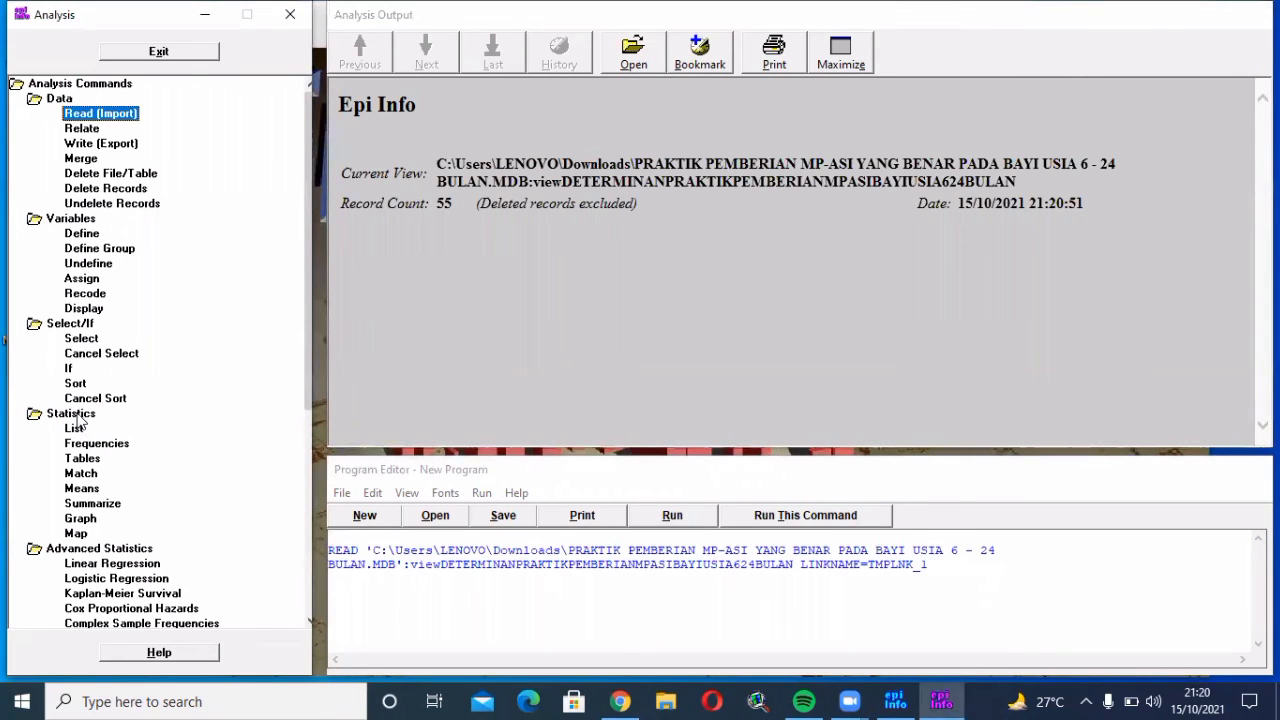
Run a Tables analysis with KP as exposure variable and Sex as outcome variable
{"action": "left_click", "coordinate": [80, 459]}
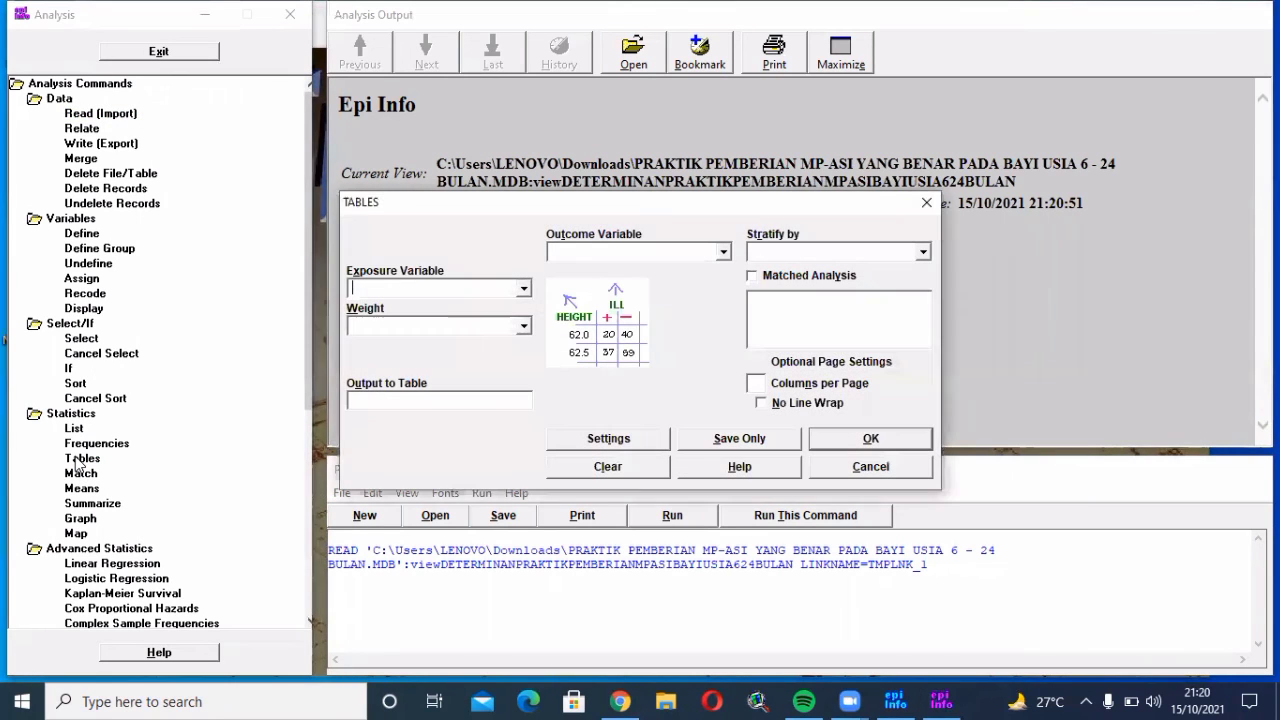
{"action": "left_click", "coordinate": [523, 291]}
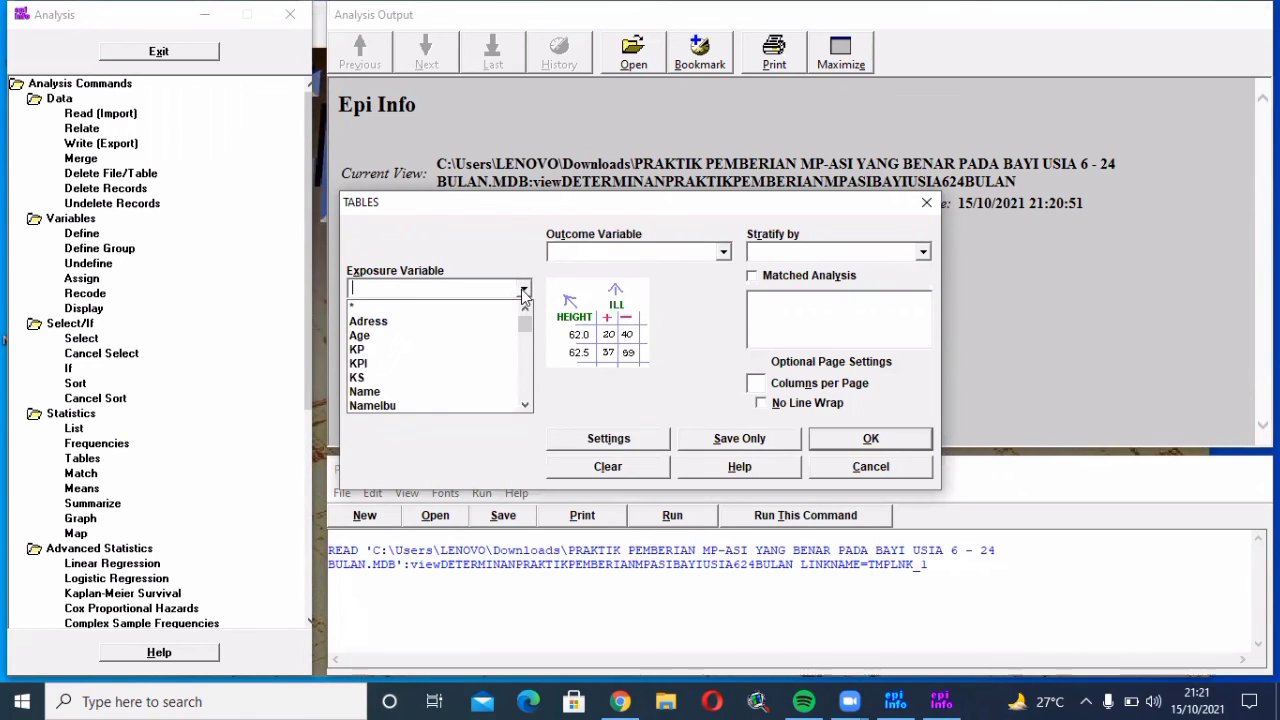
{"action": "left_click", "coordinate": [403, 355]}
{"action": "left_click", "coordinate": [729, 253]}
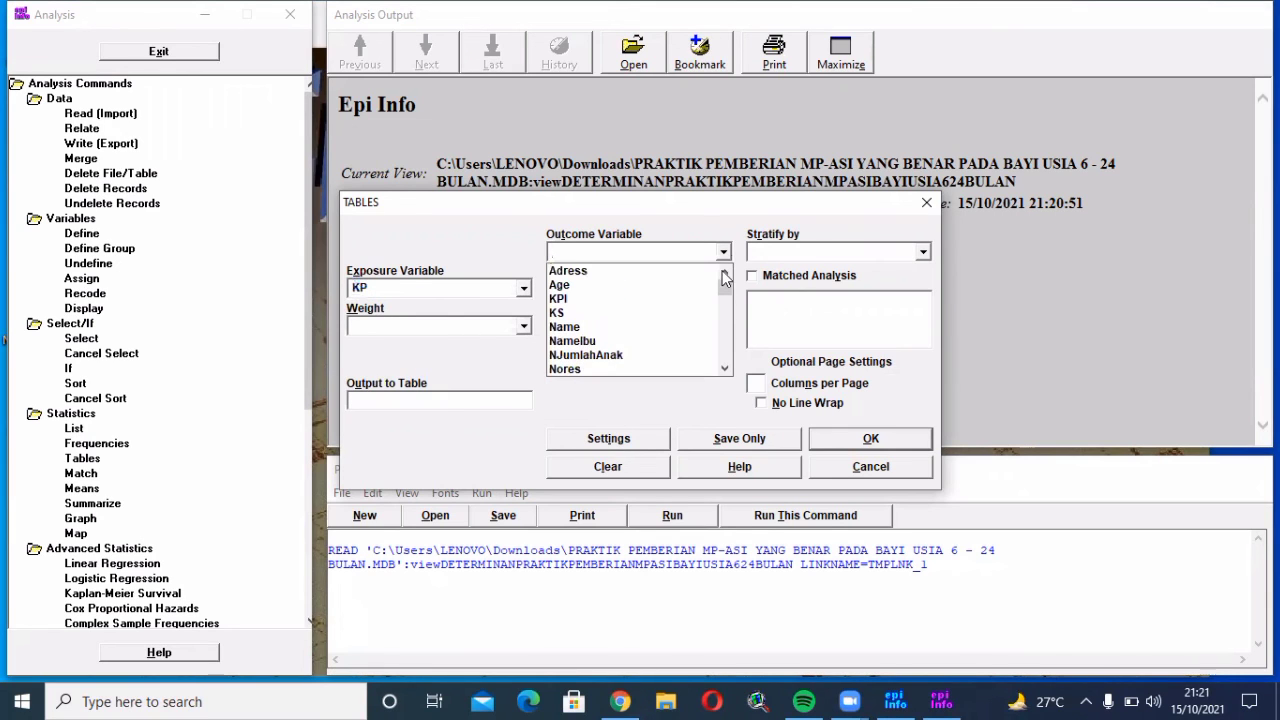
{"action": "left_click", "coordinate": [725, 367]}
{"action": "left_click", "coordinate": [723, 356]}
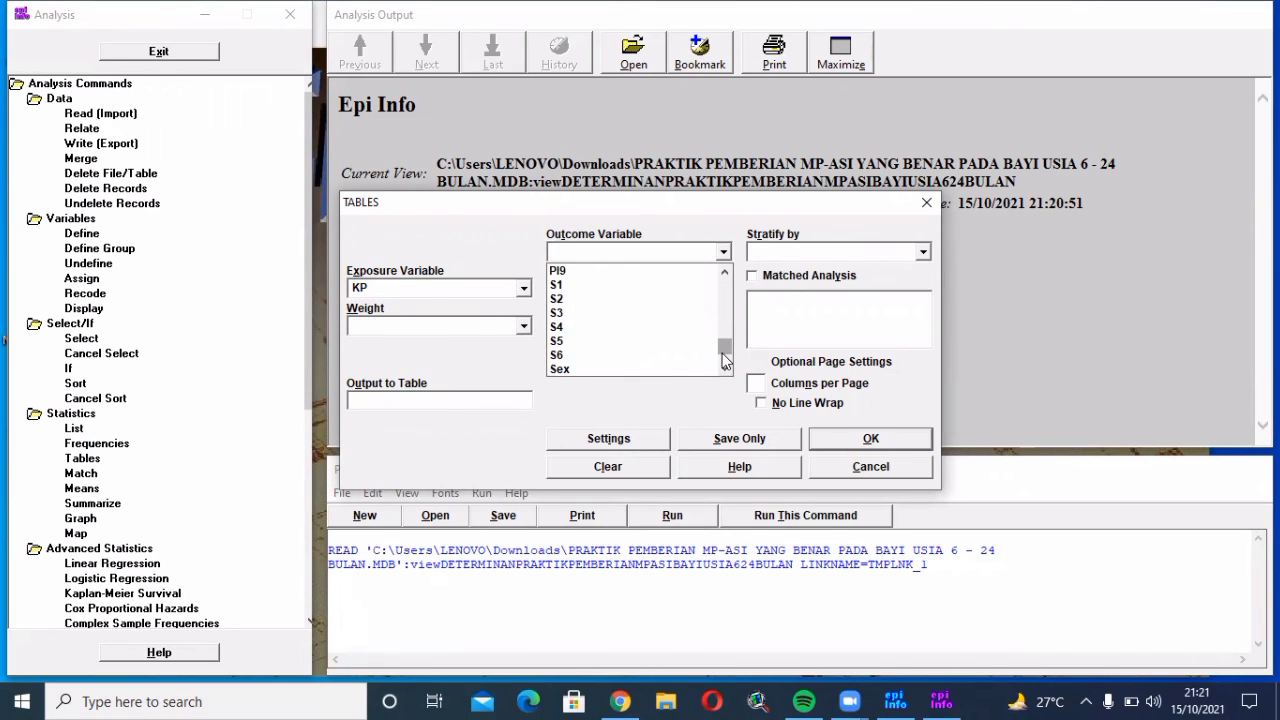
{"action": "left_click", "coordinate": [680, 369]}
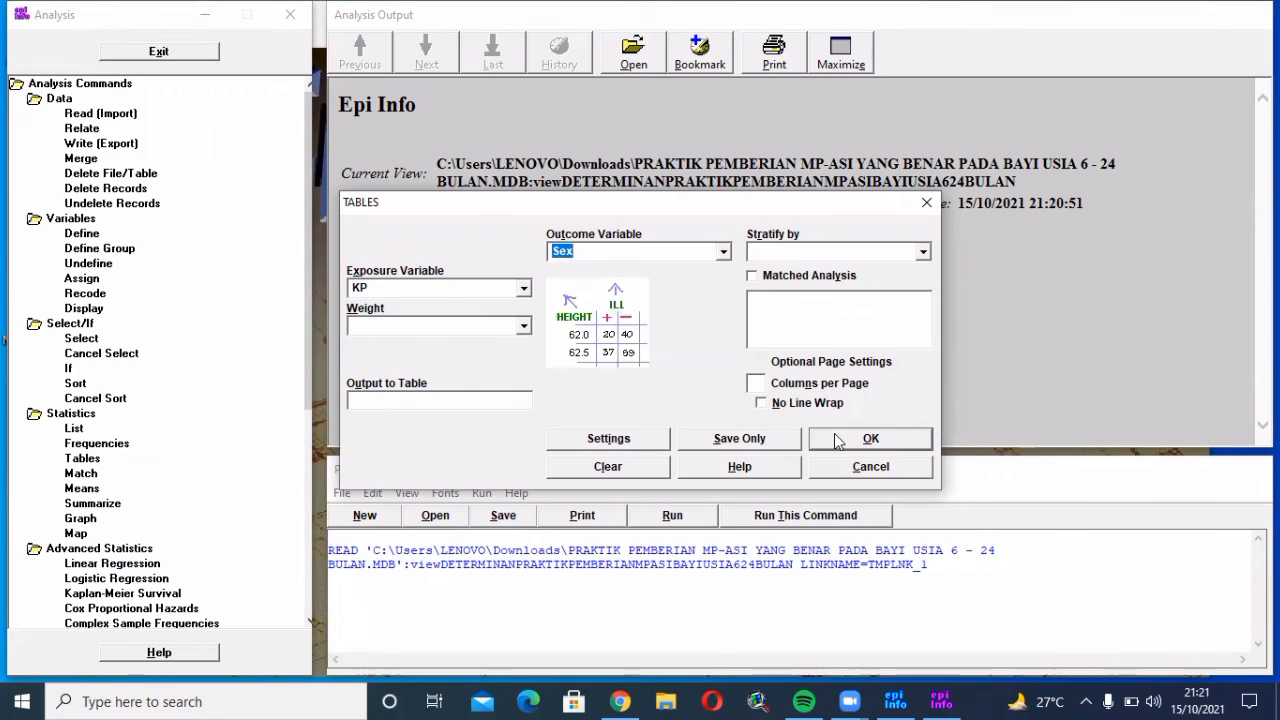
{"action": "left_click", "coordinate": [835, 436]}
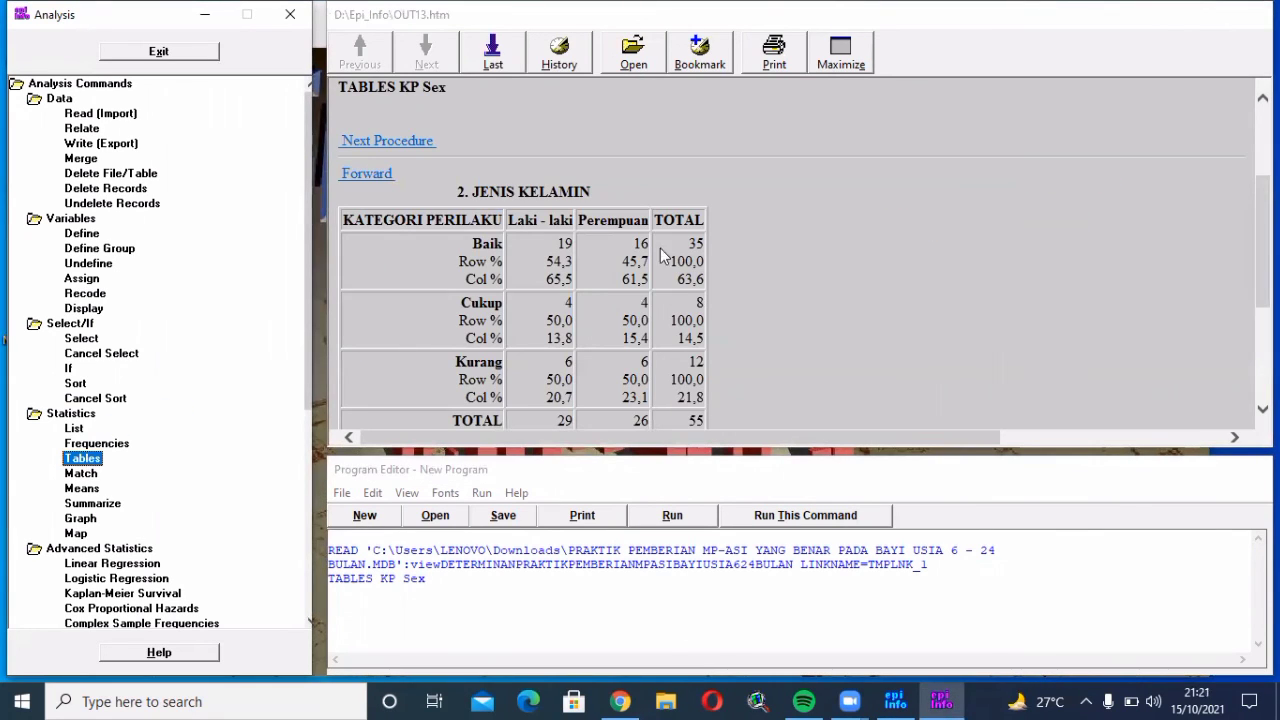
Set up Tables again with KPI as exposure and Sex as outcome, giving Baik 53, Cukup 2
{"action": "left_click", "coordinate": [70, 460]}
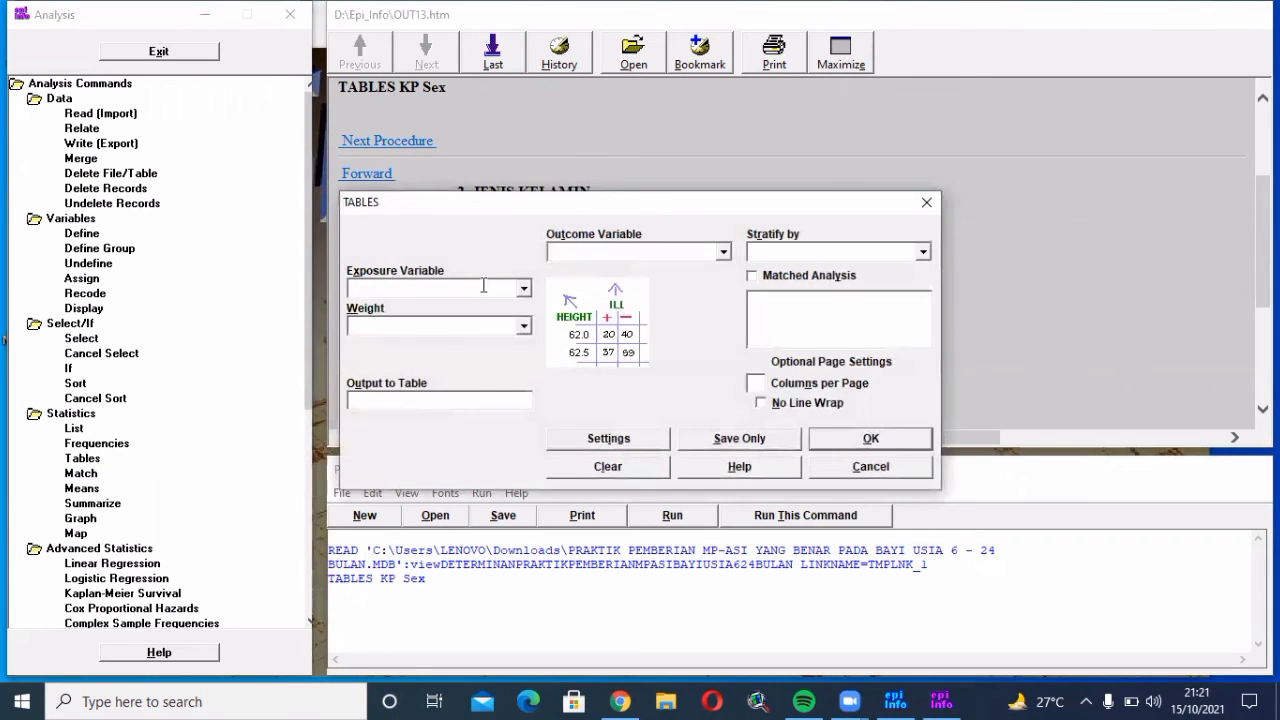
{"action": "left_click", "coordinate": [522, 290]}
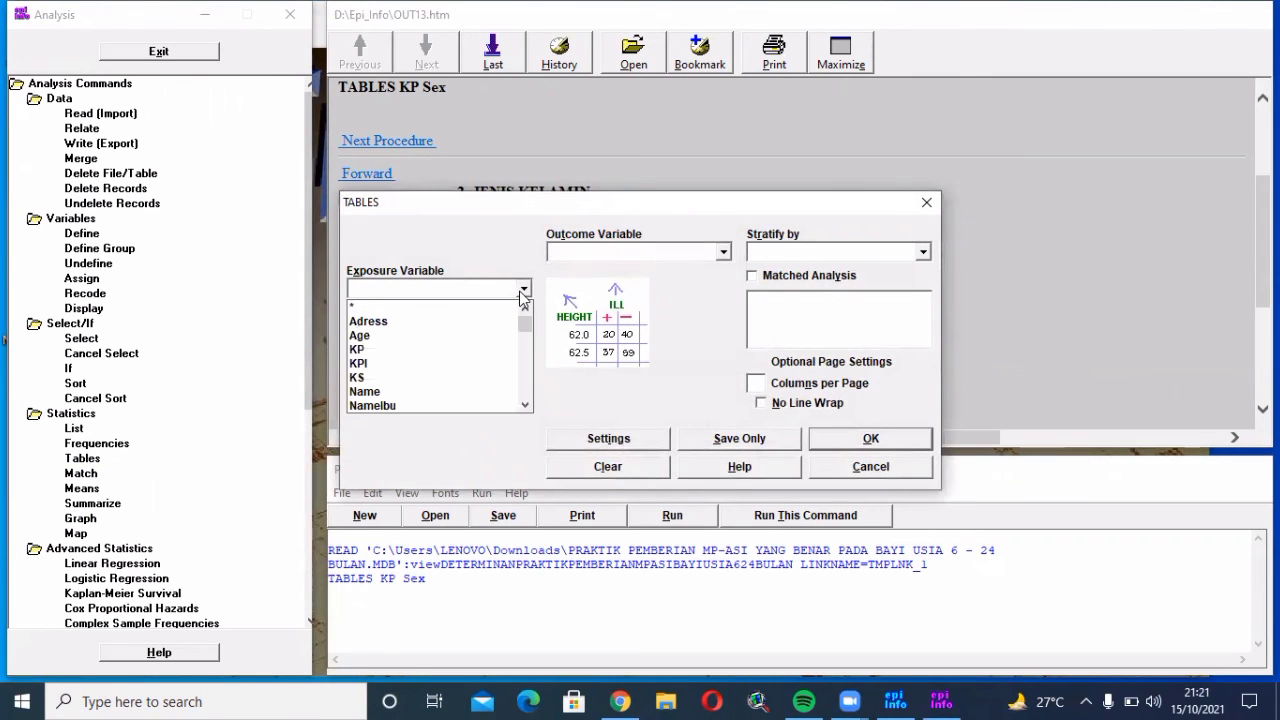
{"action": "left_click", "coordinate": [410, 363]}
{"action": "left_click", "coordinate": [728, 254]}
{"action": "left_click", "coordinate": [723, 252]}
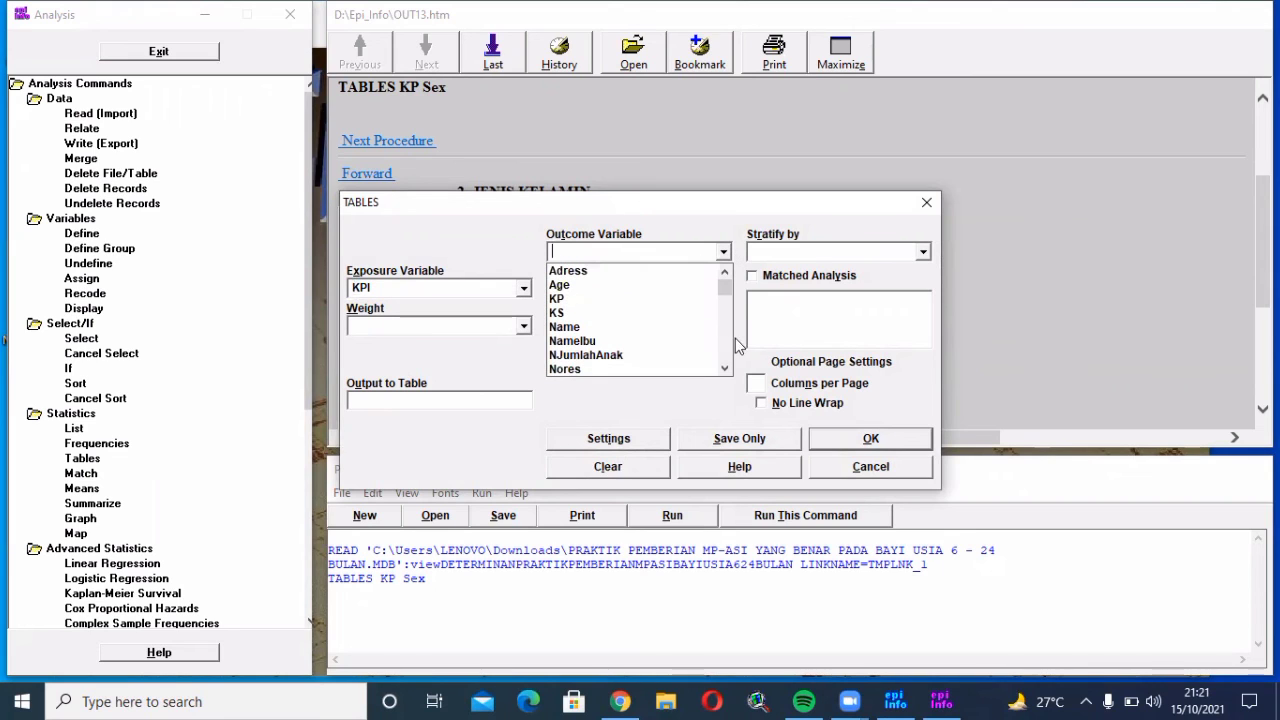
{"action": "scroll", "coordinate": [726, 363], "scroll_direction": "down", "scroll_amount": 3}
{"action": "scroll", "coordinate": [726, 363], "scroll_direction": "down", "scroll_amount": 5}
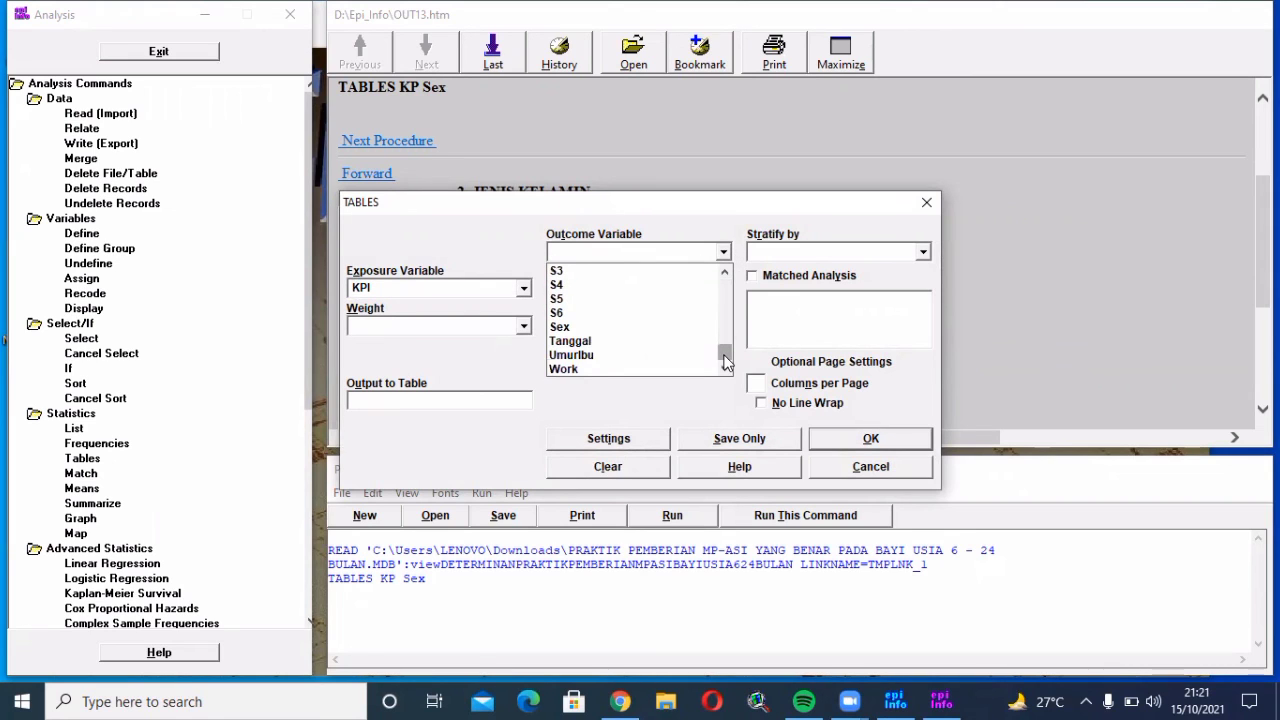
{"action": "left_click", "coordinate": [672, 327]}
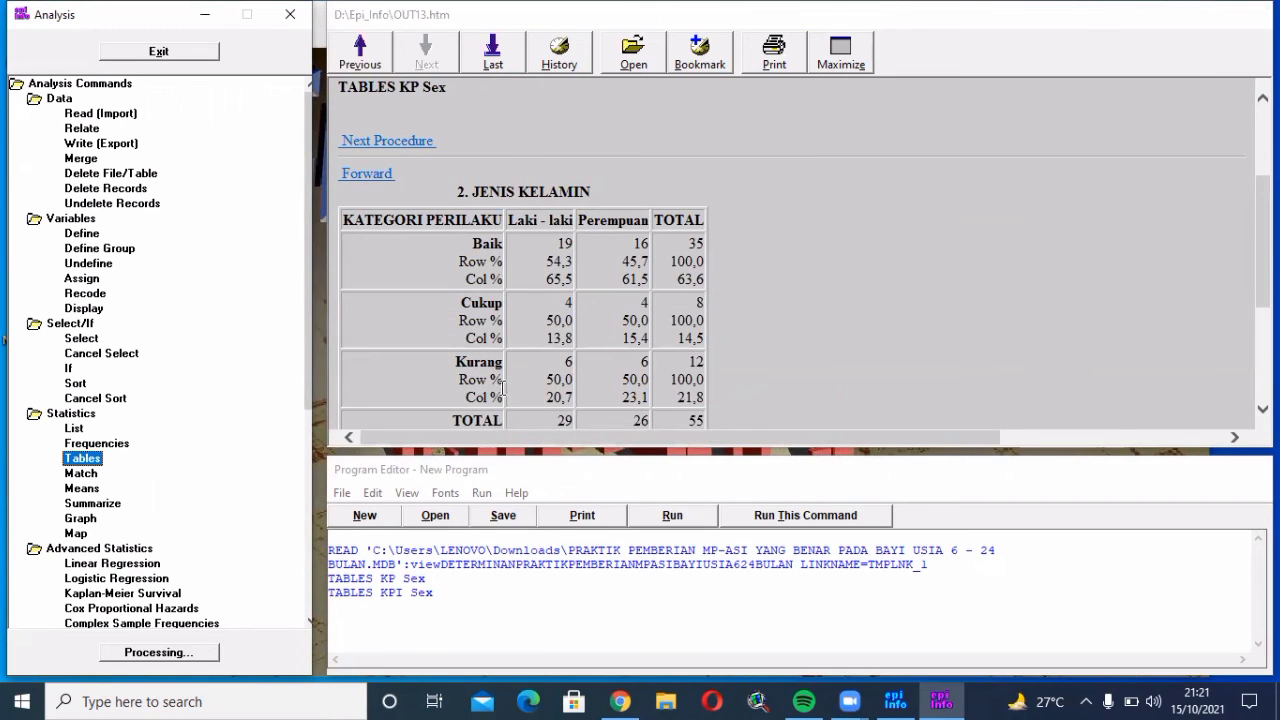
Run Tables with KS as exposure and Sex as outcome, giving Baik 44, Cukup 11
{"action": "left_click", "coordinate": [82, 460]}
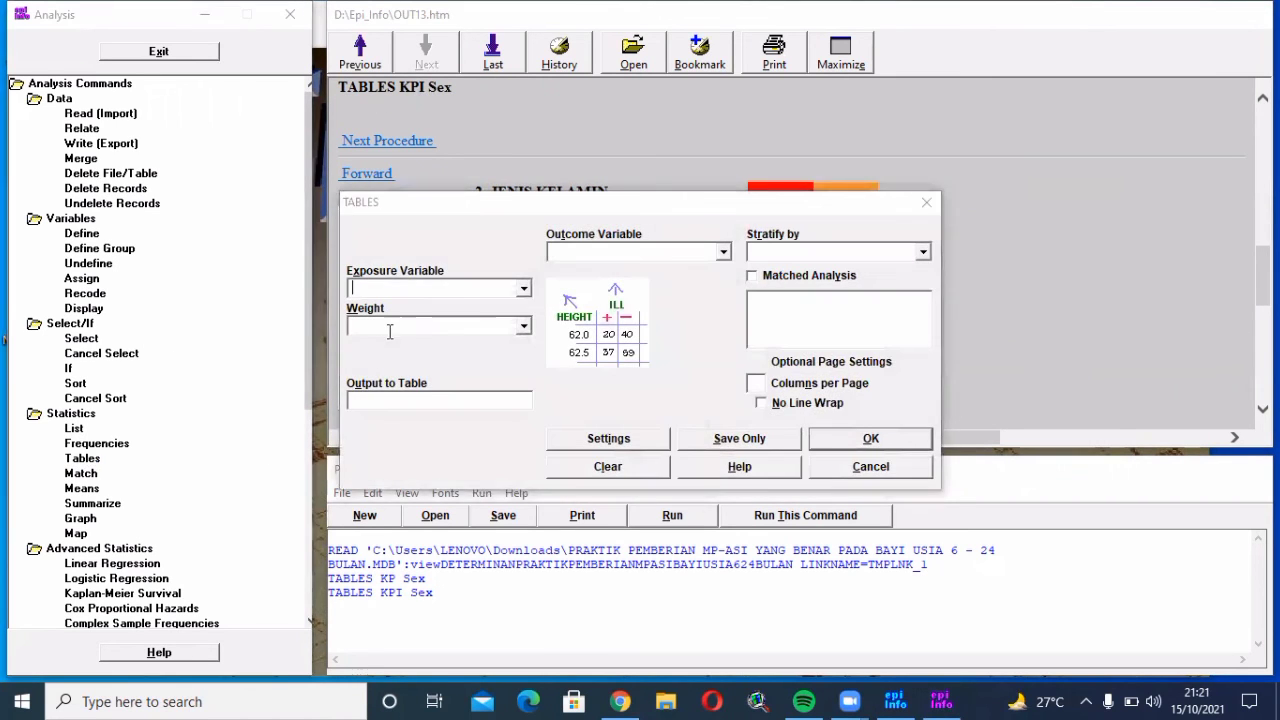
{"action": "left_click", "coordinate": [523, 291]}
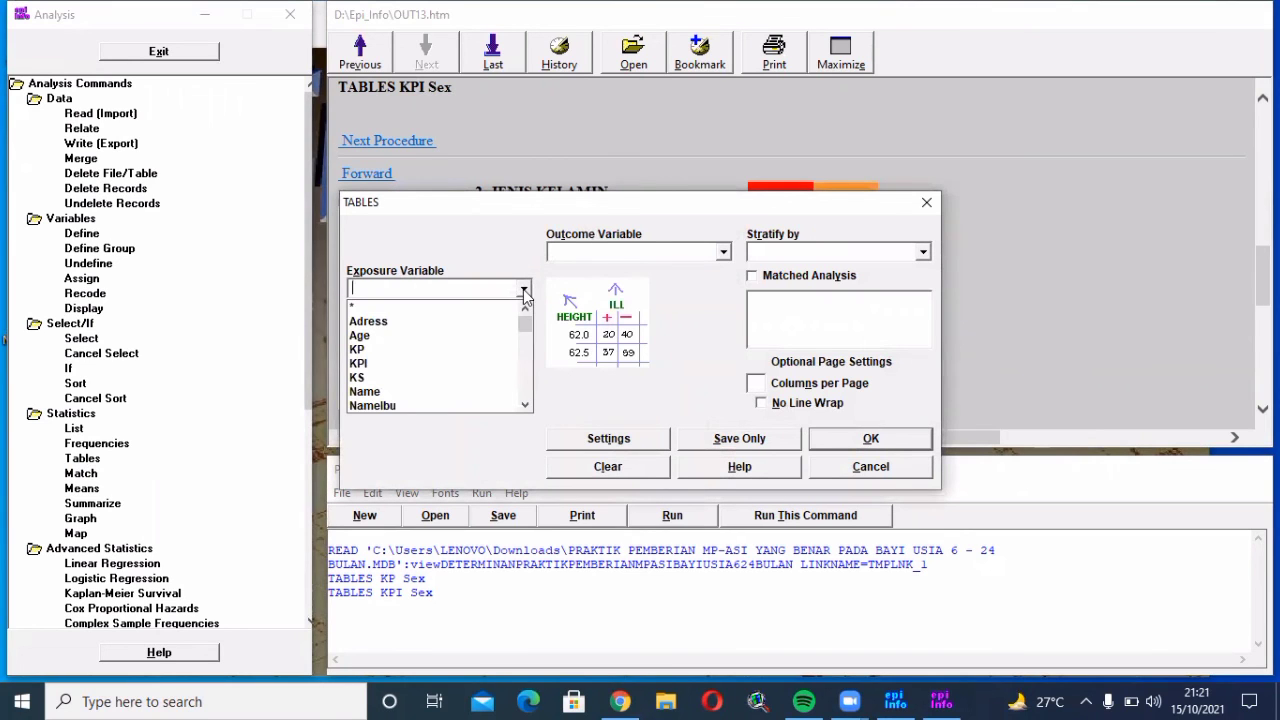
{"action": "left_click", "coordinate": [447, 386]}
{"action": "left_click", "coordinate": [723, 253]}
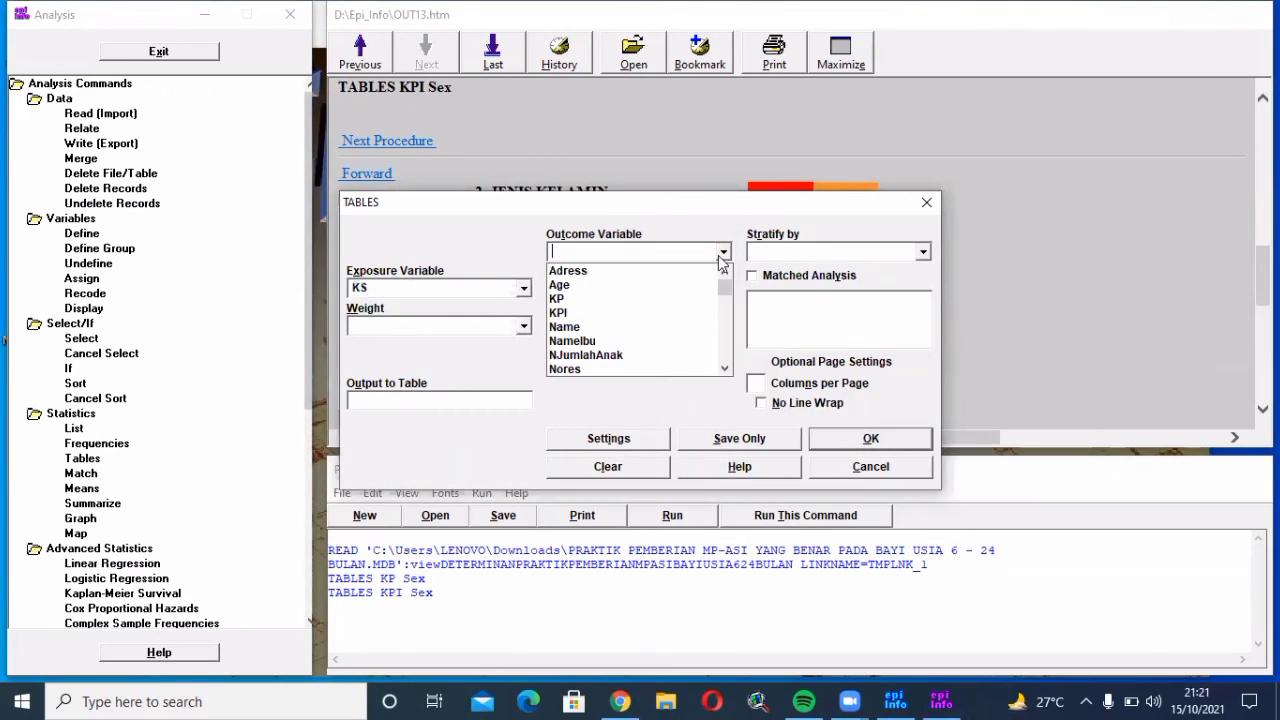
{"action": "left_click_drag", "start_coordinate": [724, 290], "coordinate": [725, 364]}
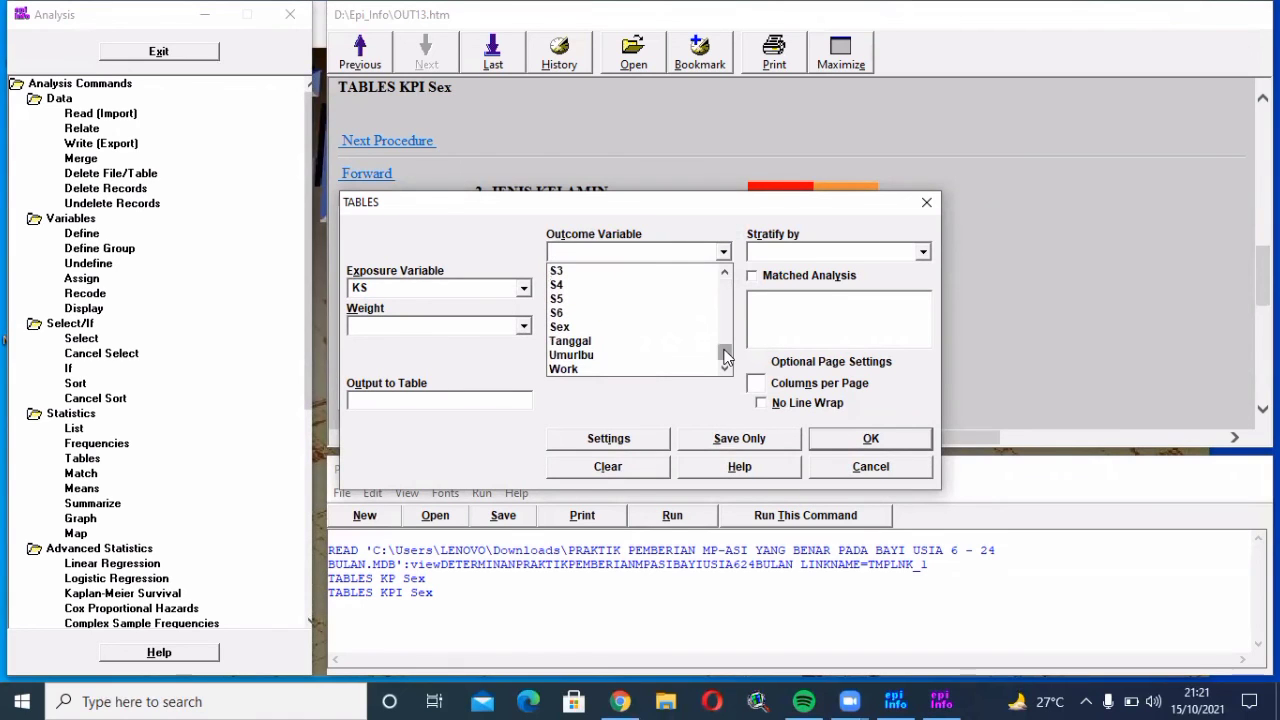
{"action": "left_click", "coordinate": [652, 330]}
{"action": "left_click", "coordinate": [871, 442]}
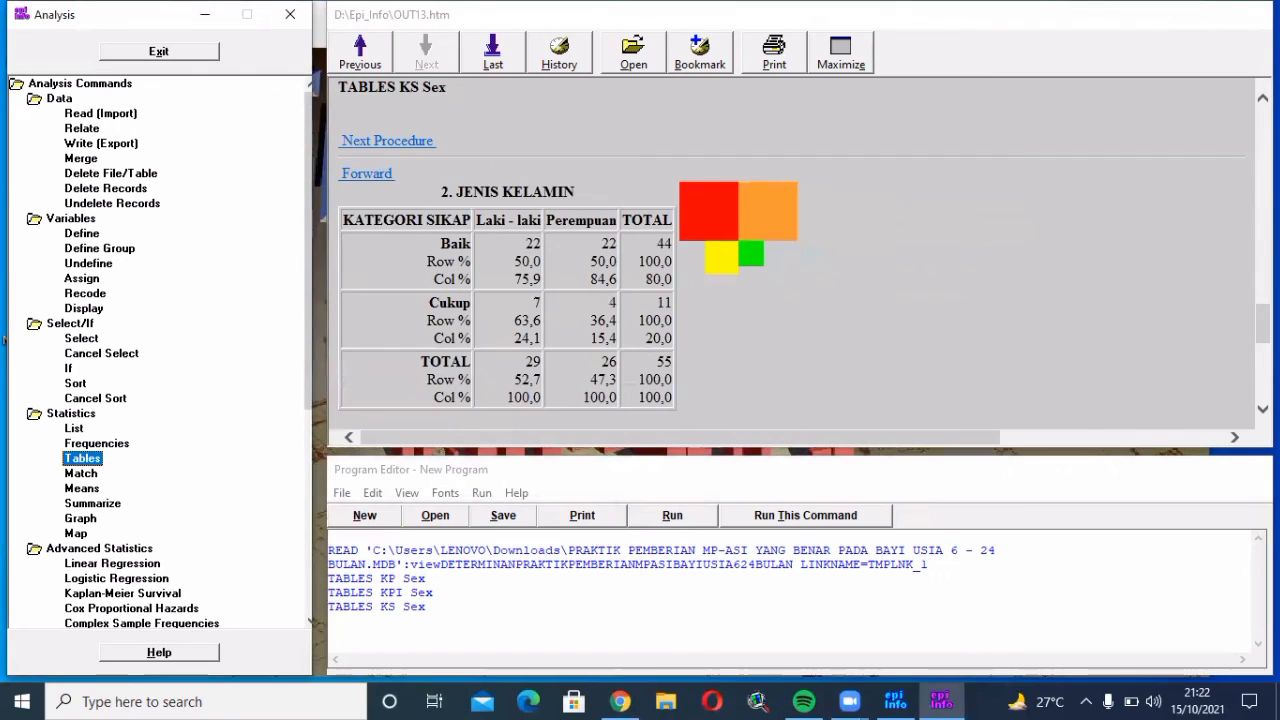
Scroll the output to the KS by Sex Single Table Analysis (odds ratio 0,5714)
{"action": "left_click_drag", "start_coordinate": [1262, 323], "coordinate": [1237, 178]}
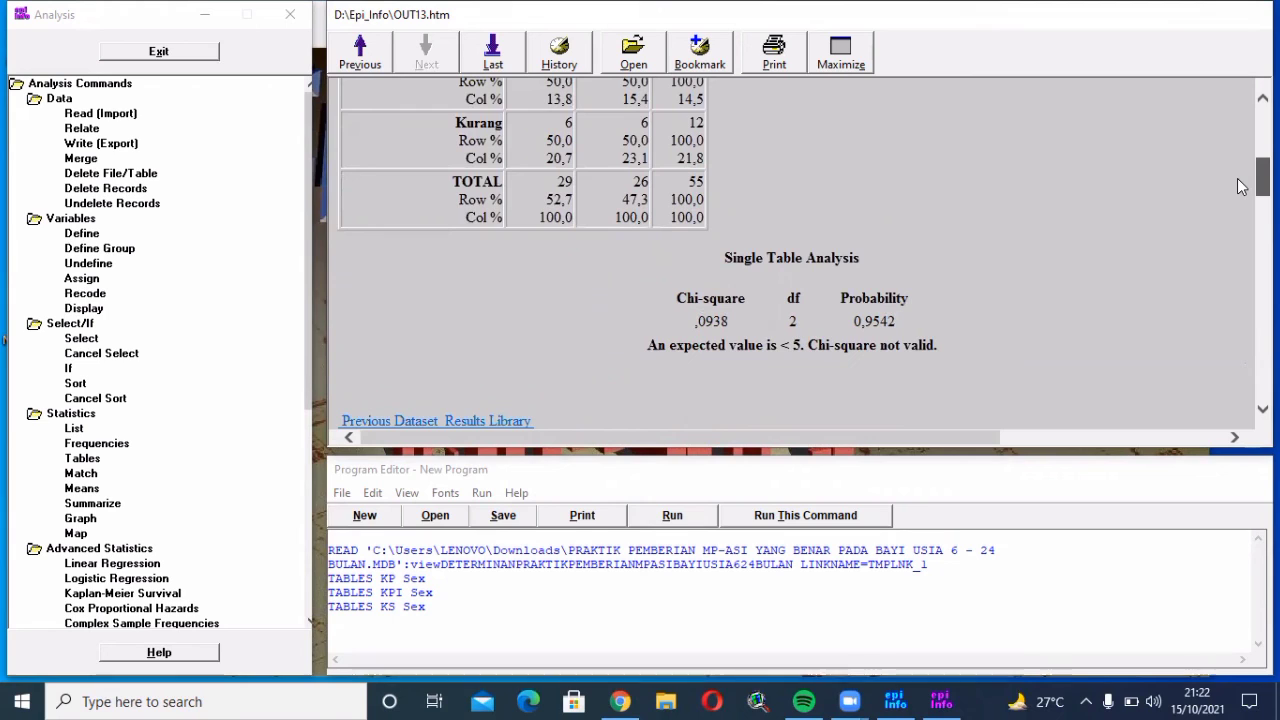
{"action": "left_click_drag", "start_coordinate": [1237, 178], "coordinate": [1237, 192]}
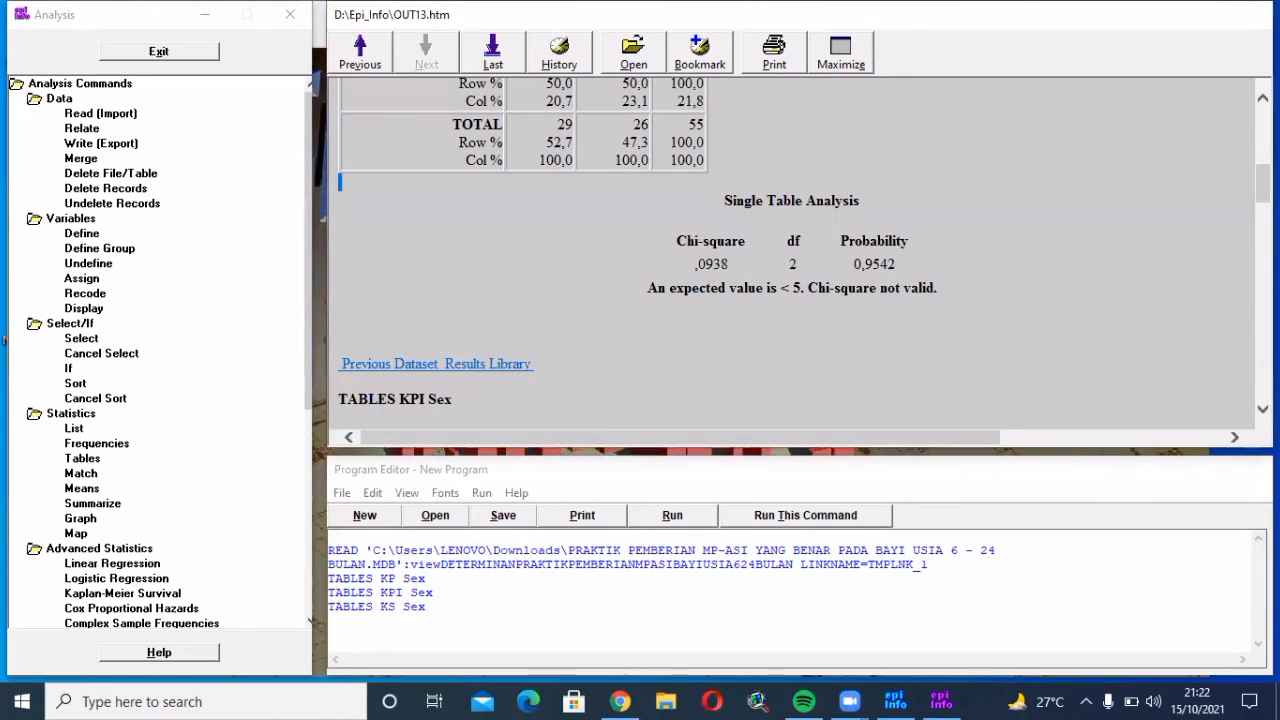
{"action": "scroll", "coordinate": [790, 250], "scroll_direction": "down", "scroll_amount": 5}
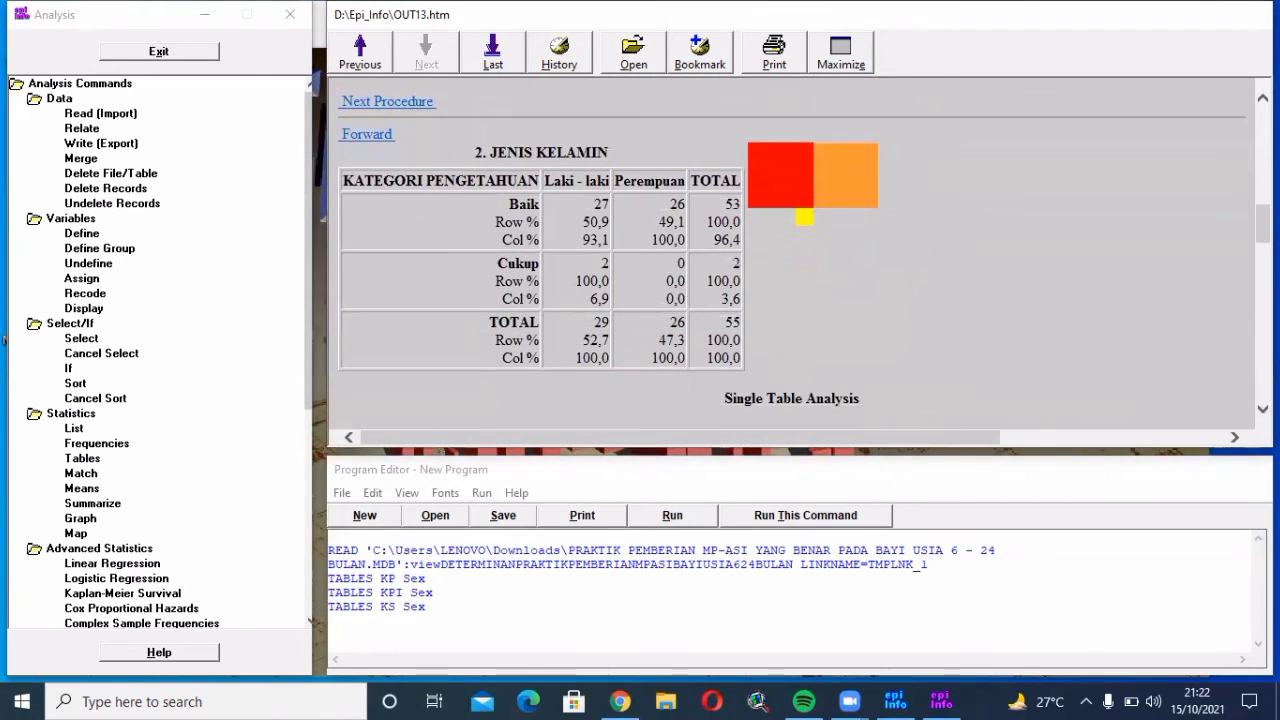
{"action": "scroll", "coordinate": [790, 250], "scroll_direction": "down", "scroll_amount": 1}
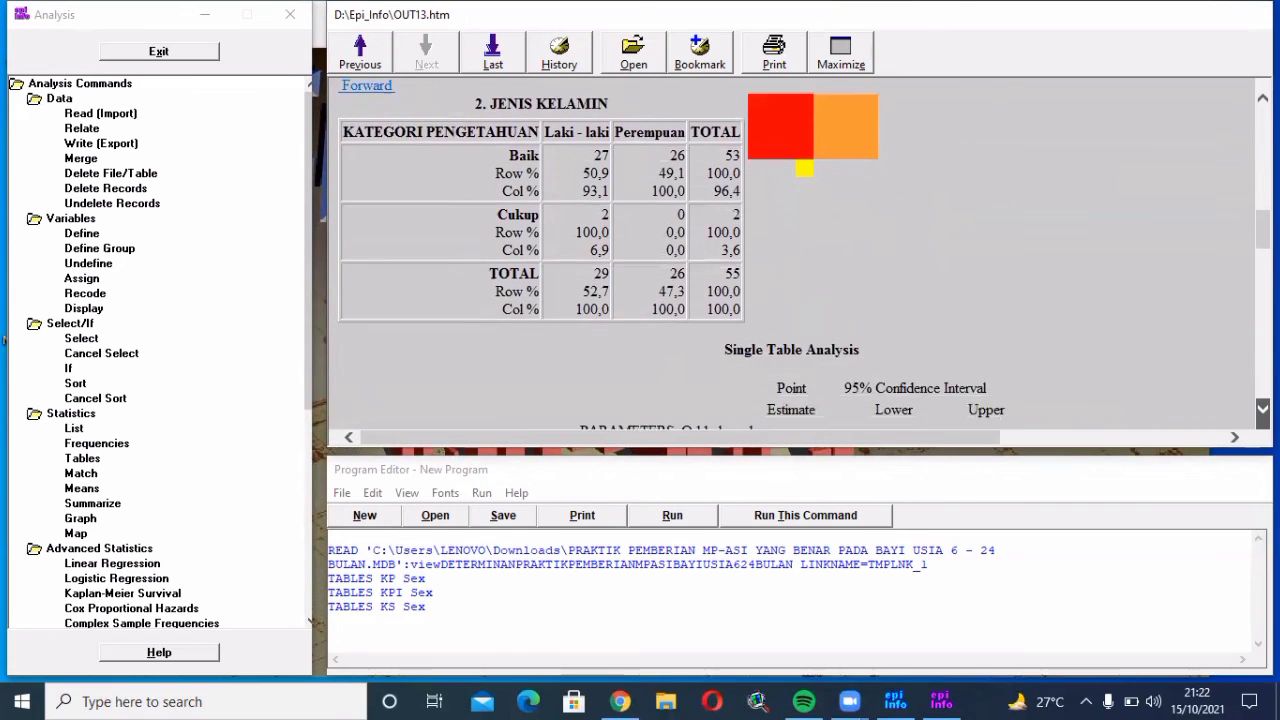
{"action": "scroll", "coordinate": [557, 140], "scroll_direction": "down", "scroll_amount": 2}
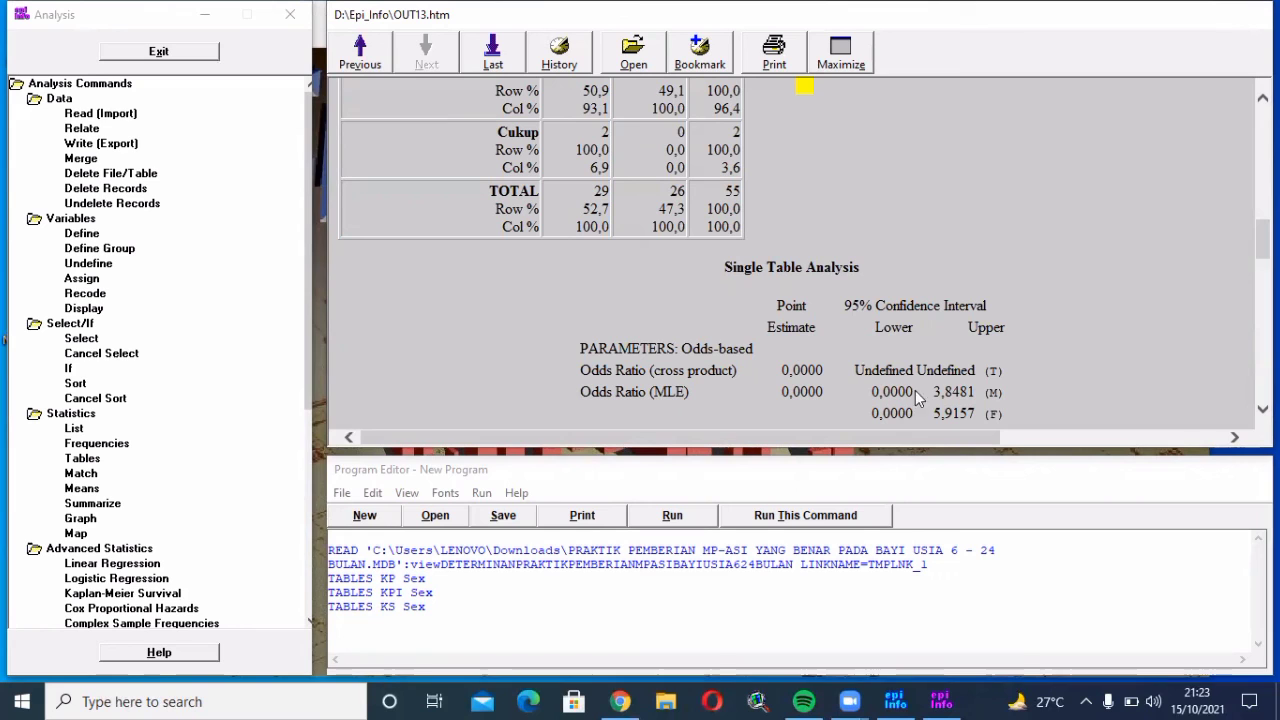
{"action": "scroll", "coordinate": [800, 250], "scroll_direction": "down", "scroll_amount": 3}
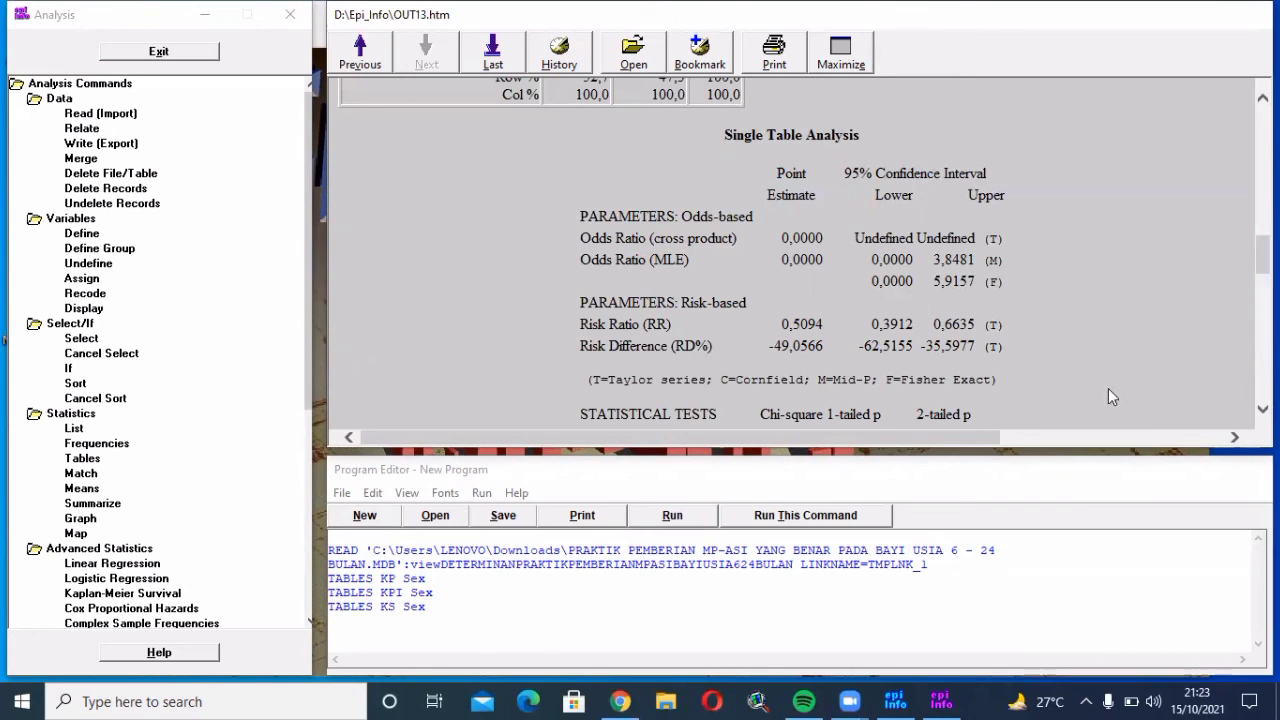
{"action": "scroll", "coordinate": [1262, 408], "scroll_direction": "down", "scroll_amount": 5}
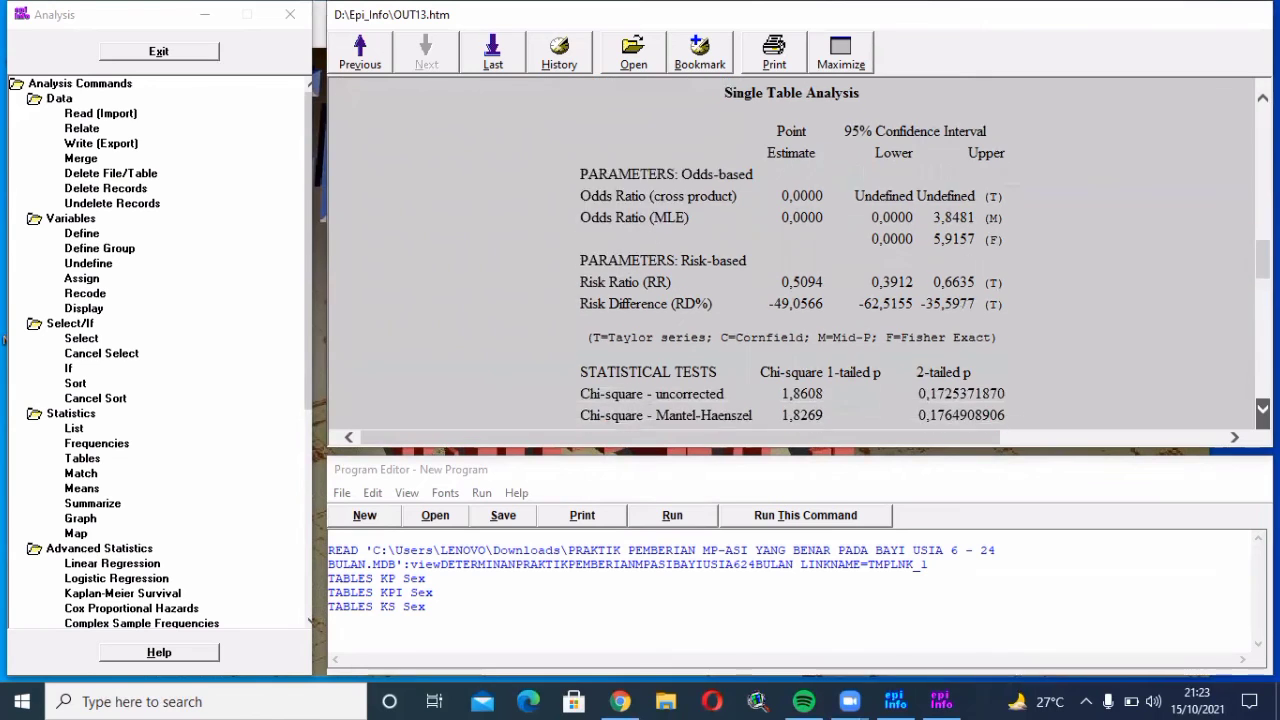
{"action": "scroll", "coordinate": [1262, 408], "scroll_direction": "down", "scroll_amount": 7}
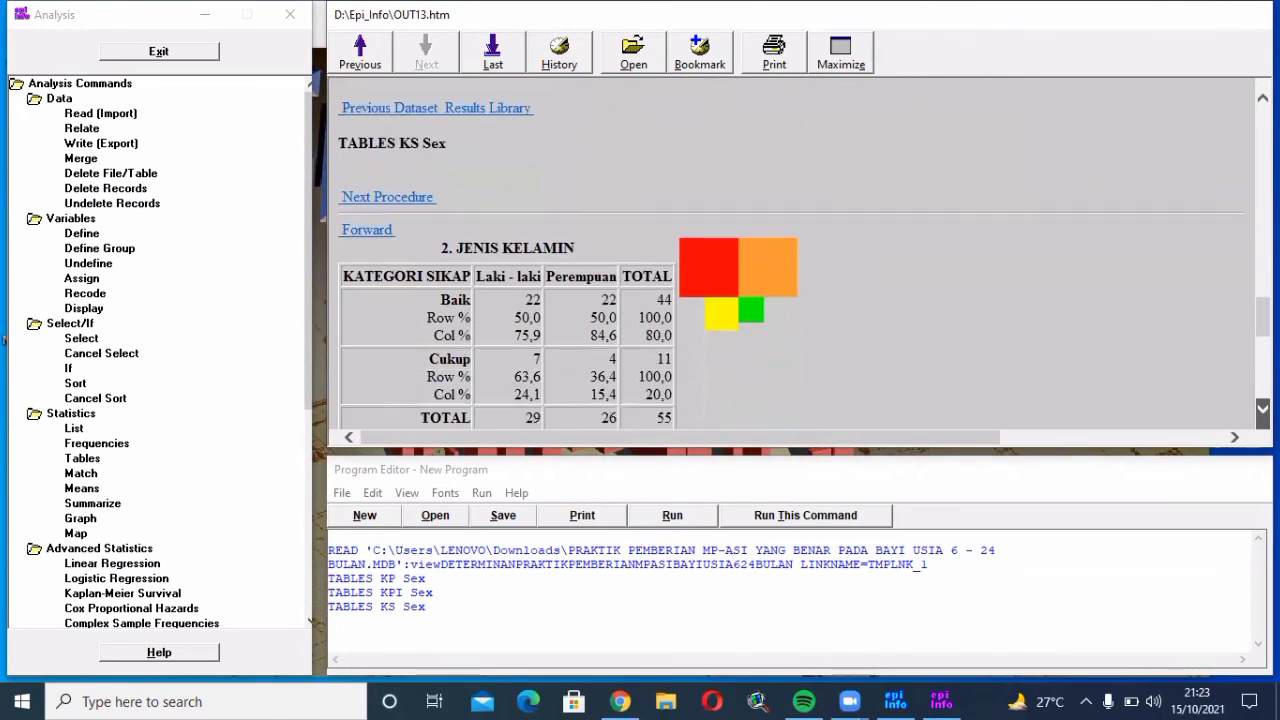
{"action": "scroll", "coordinate": [739, 377], "scroll_direction": "down", "scroll_amount": 3}
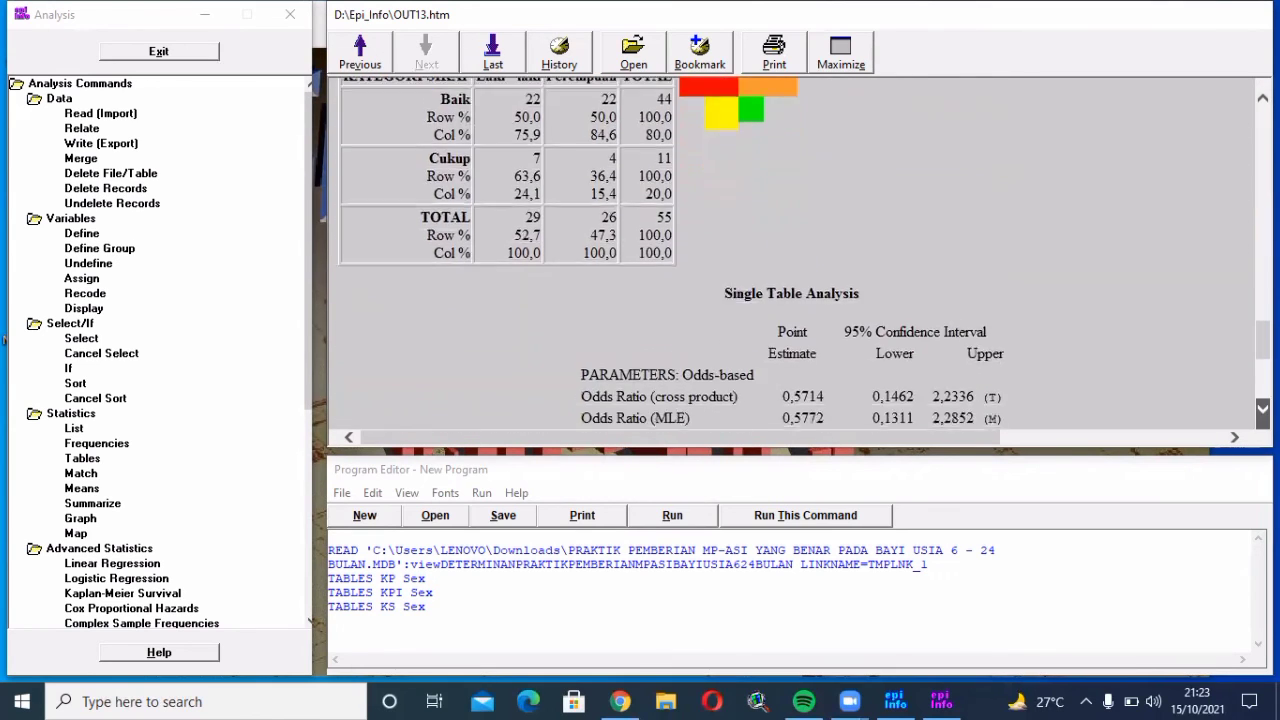